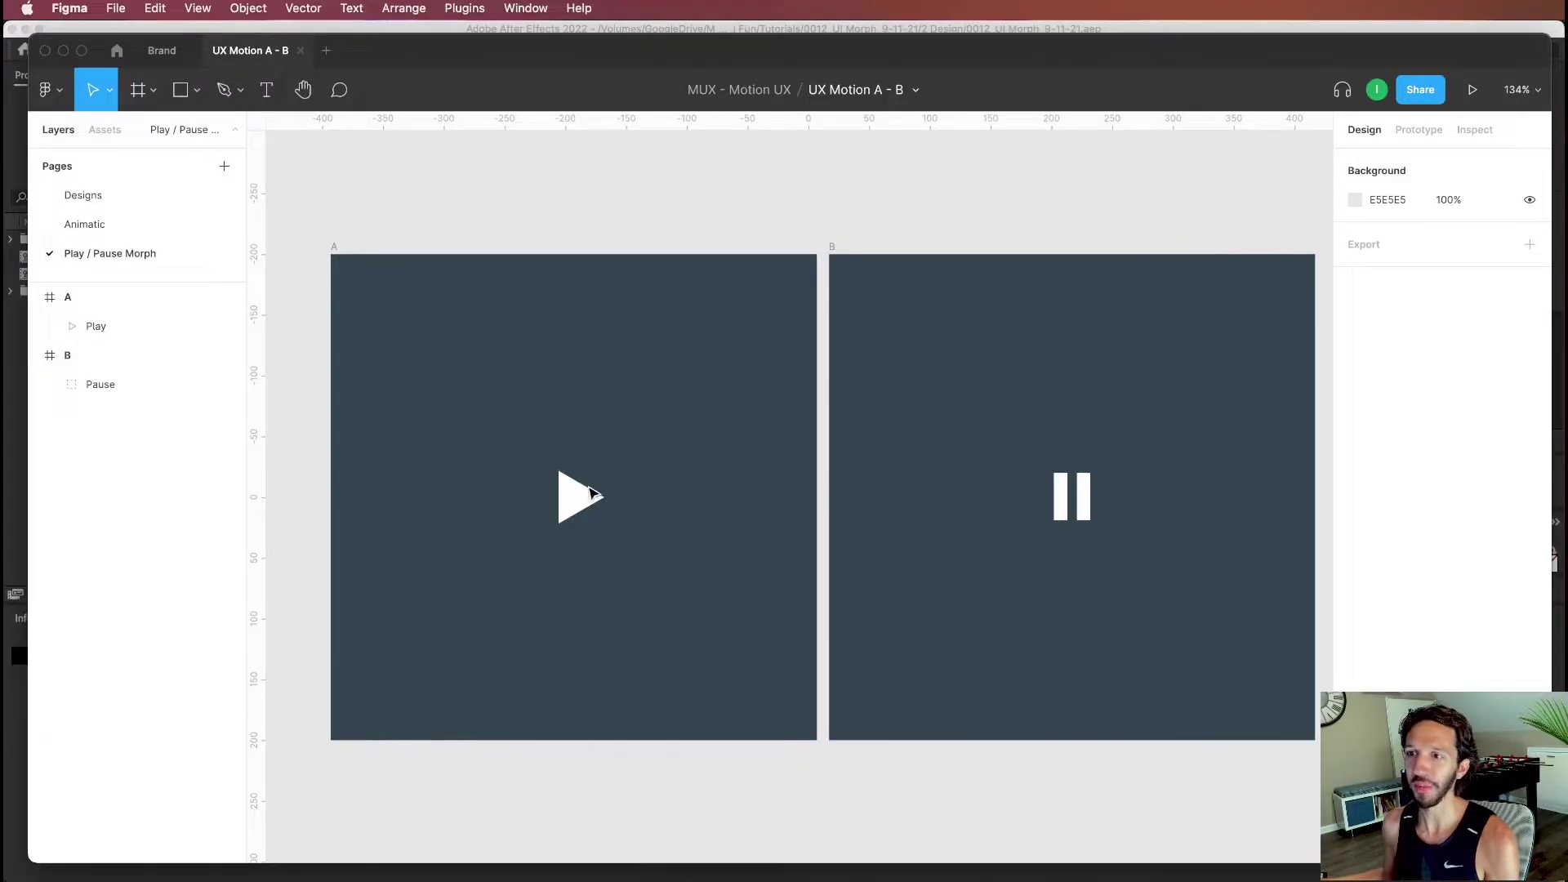
left_click(590, 494)
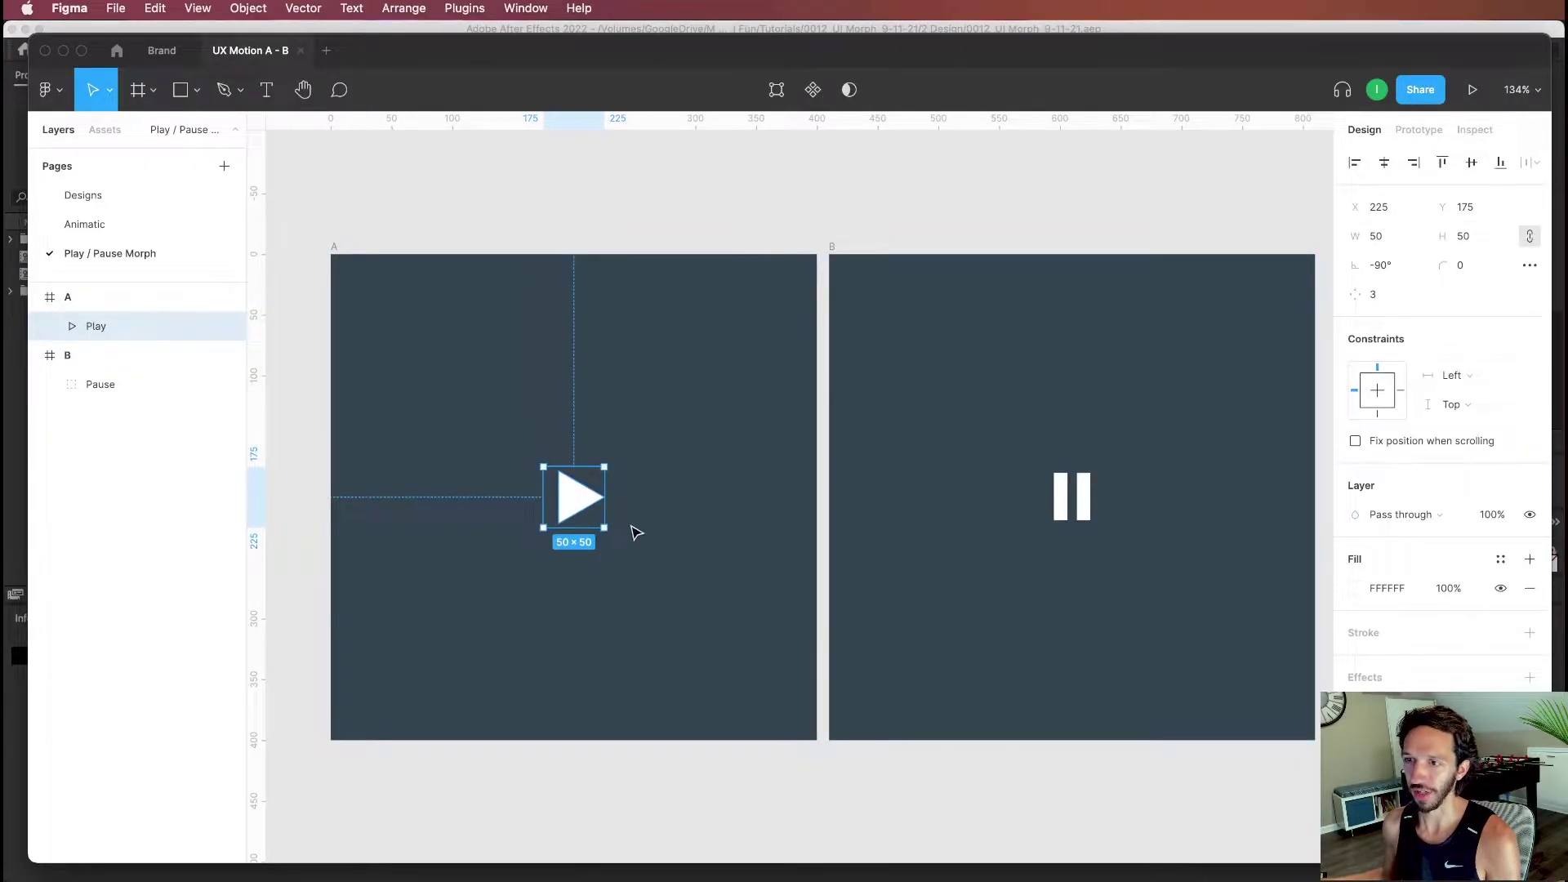
left_click(1079, 513)
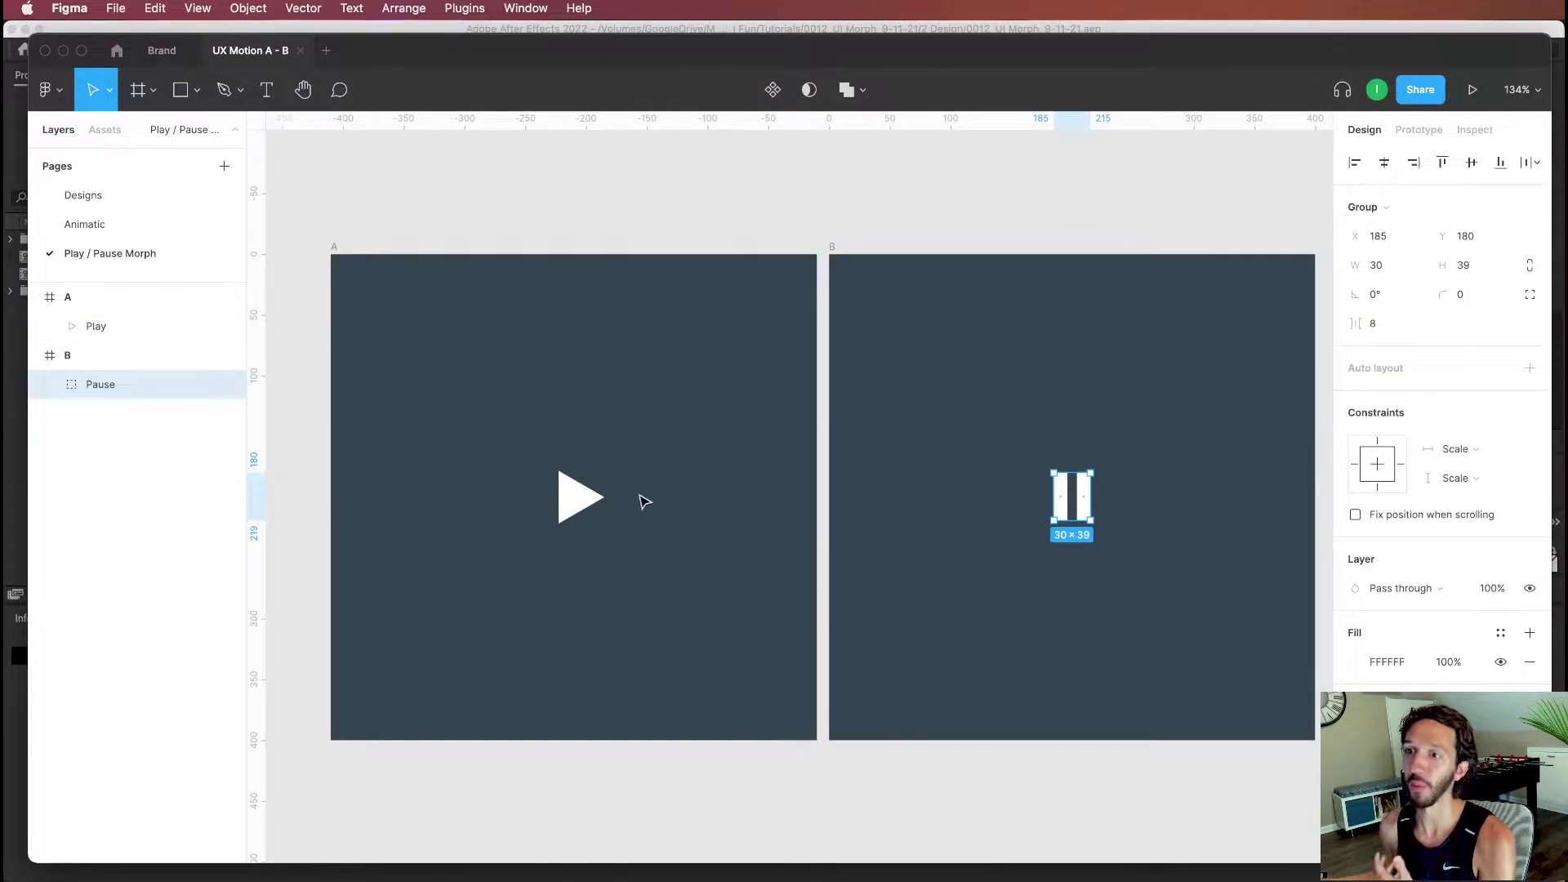
left_click(581, 510)
left_click(755, 237)
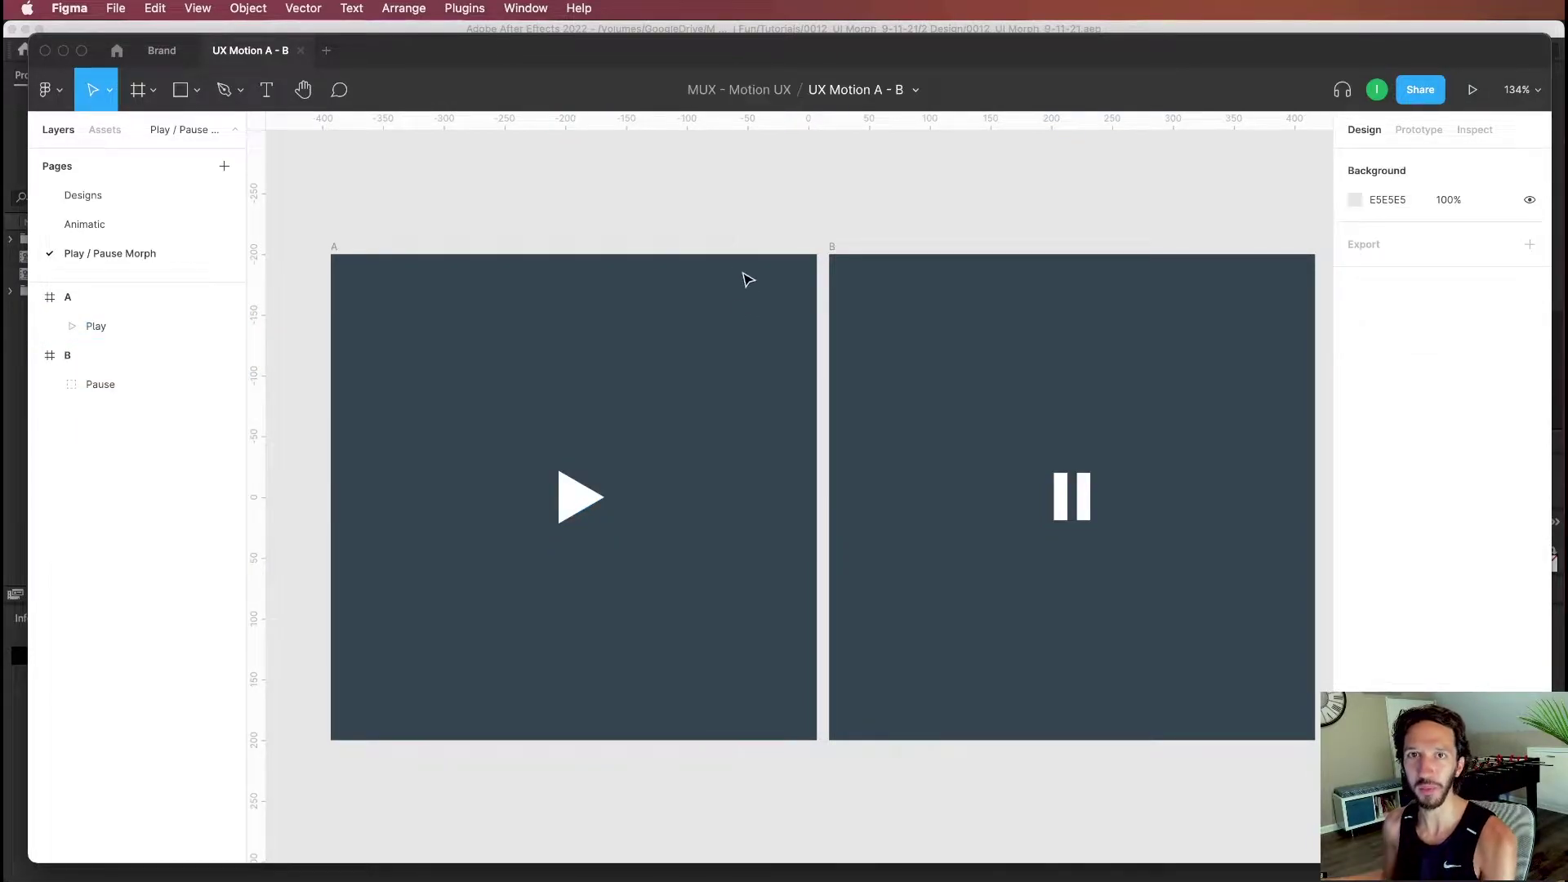
Step: Create a prototype connection from frame A to frame B that navigates on click
key("shift+e")
scroll(556, 237, "down", 1)
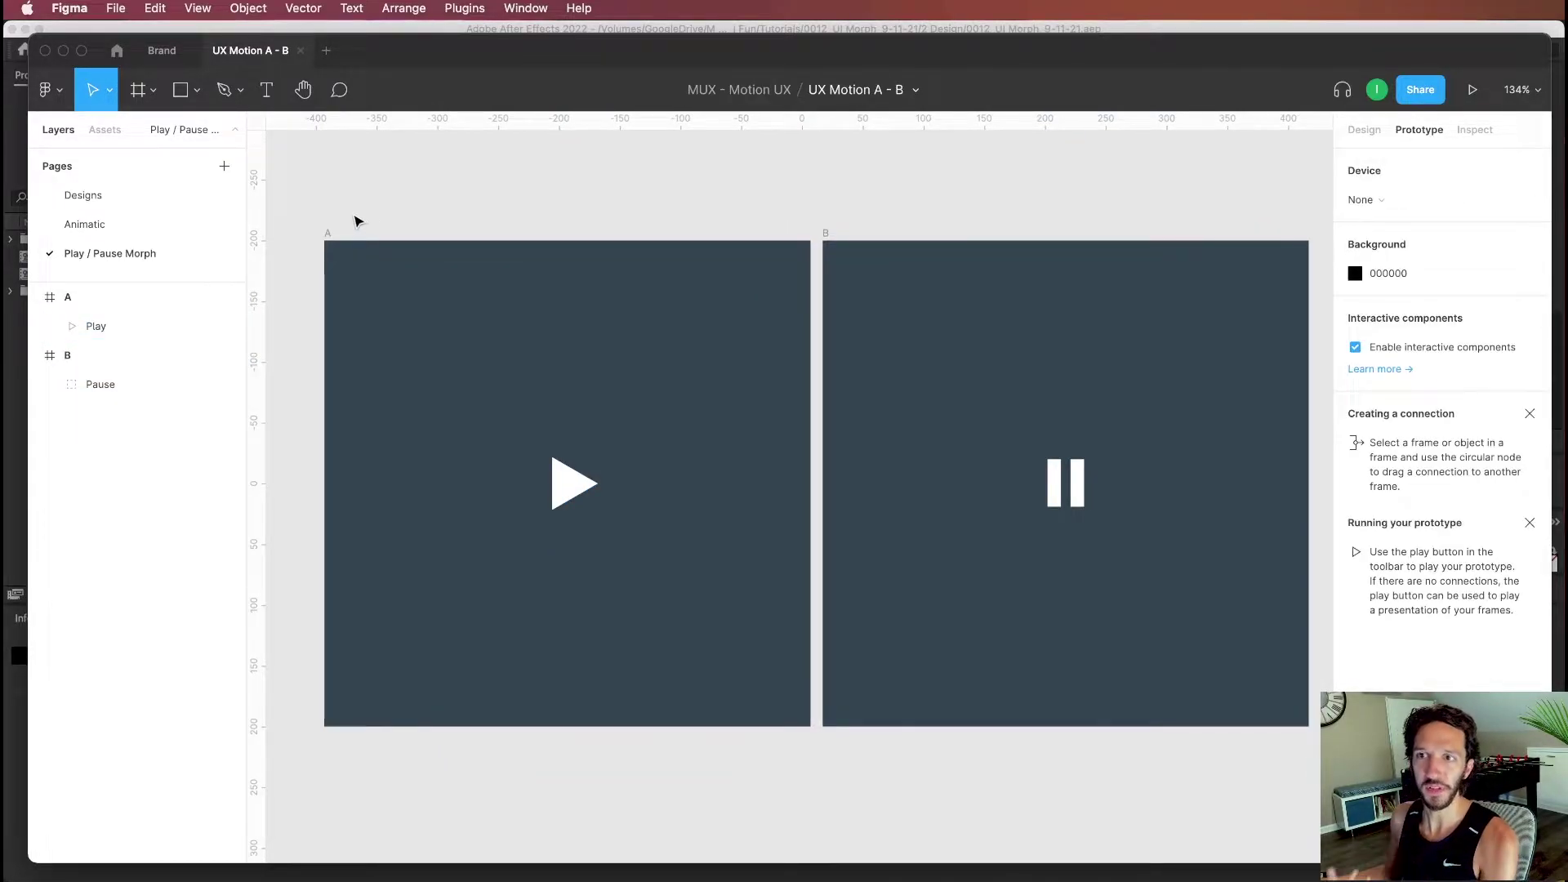
left_click(320, 239)
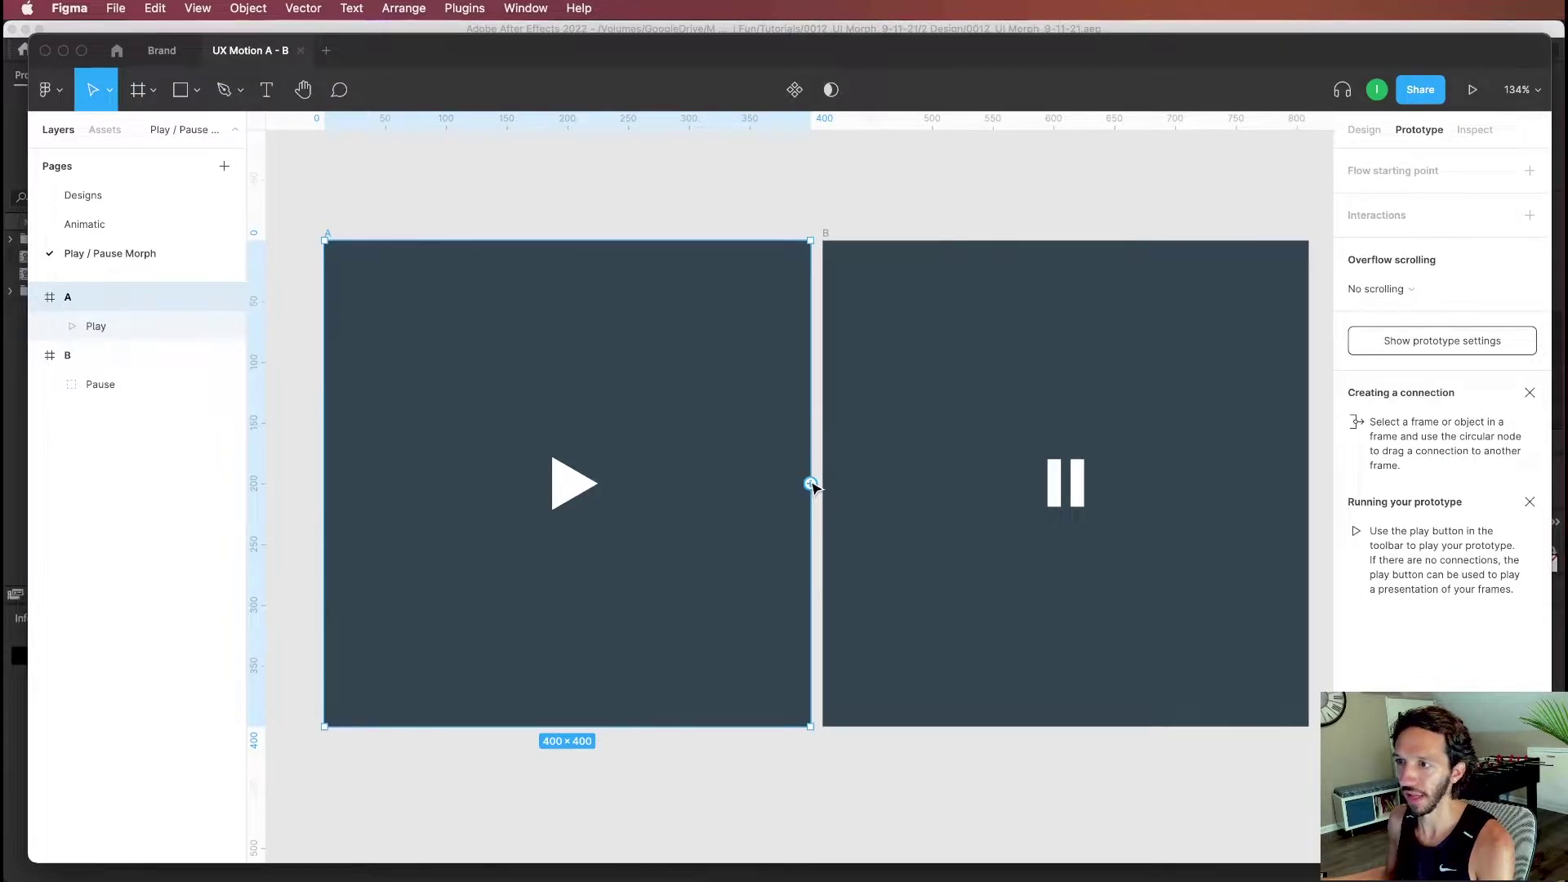
left_click_drag(810, 483, 925, 310)
left_click_drag(1200, 499, 1199, 503)
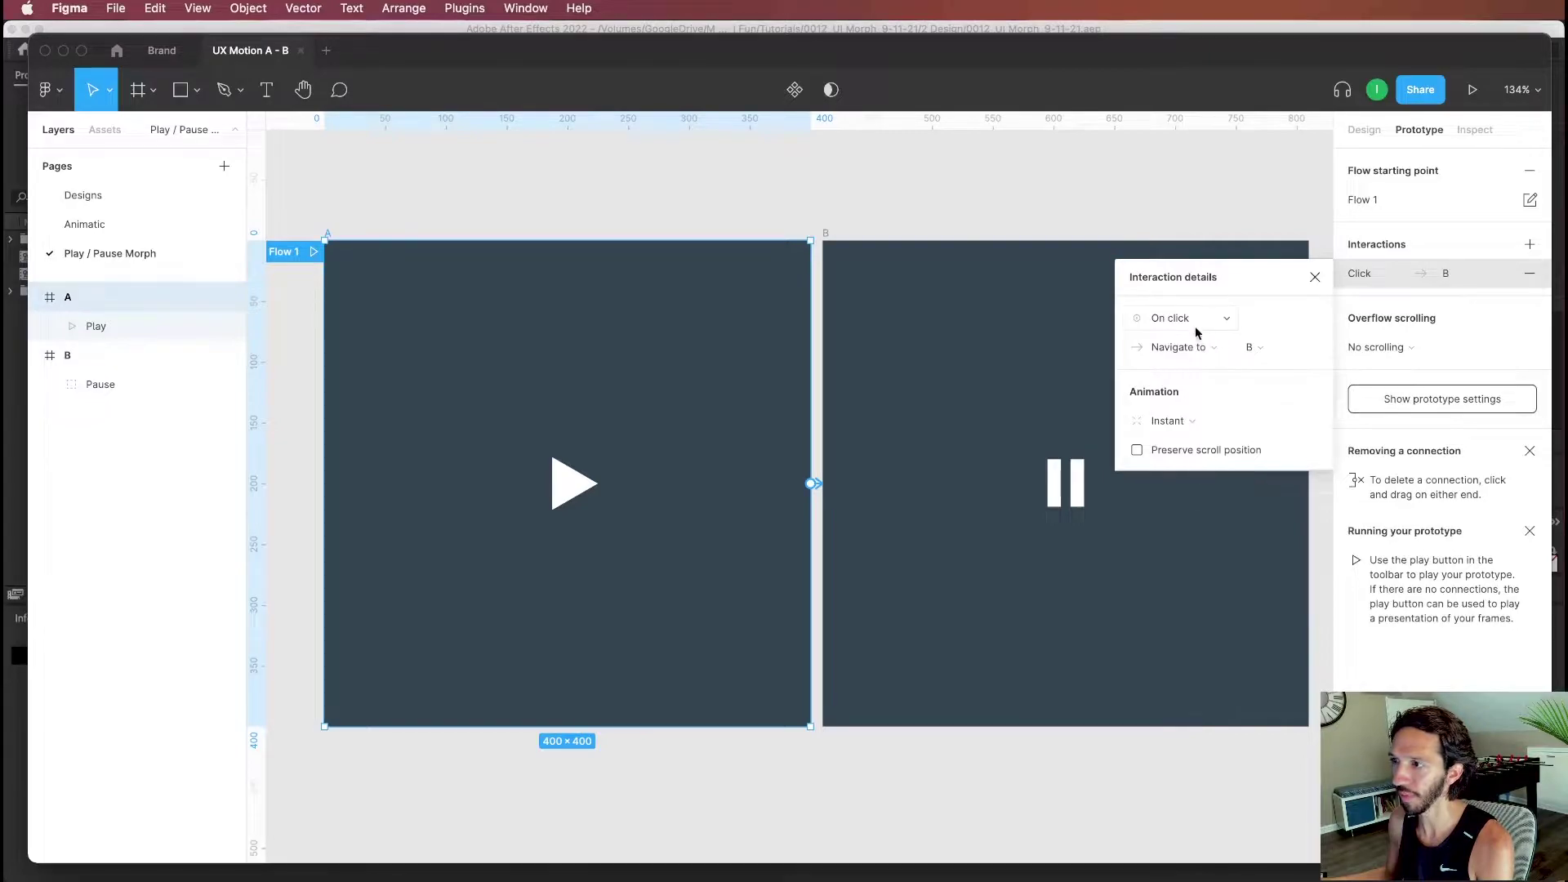
Step: Set the A-to-B interaction's animation to Smart animate with Ease out easing over 300 ms
left_click(1160, 429)
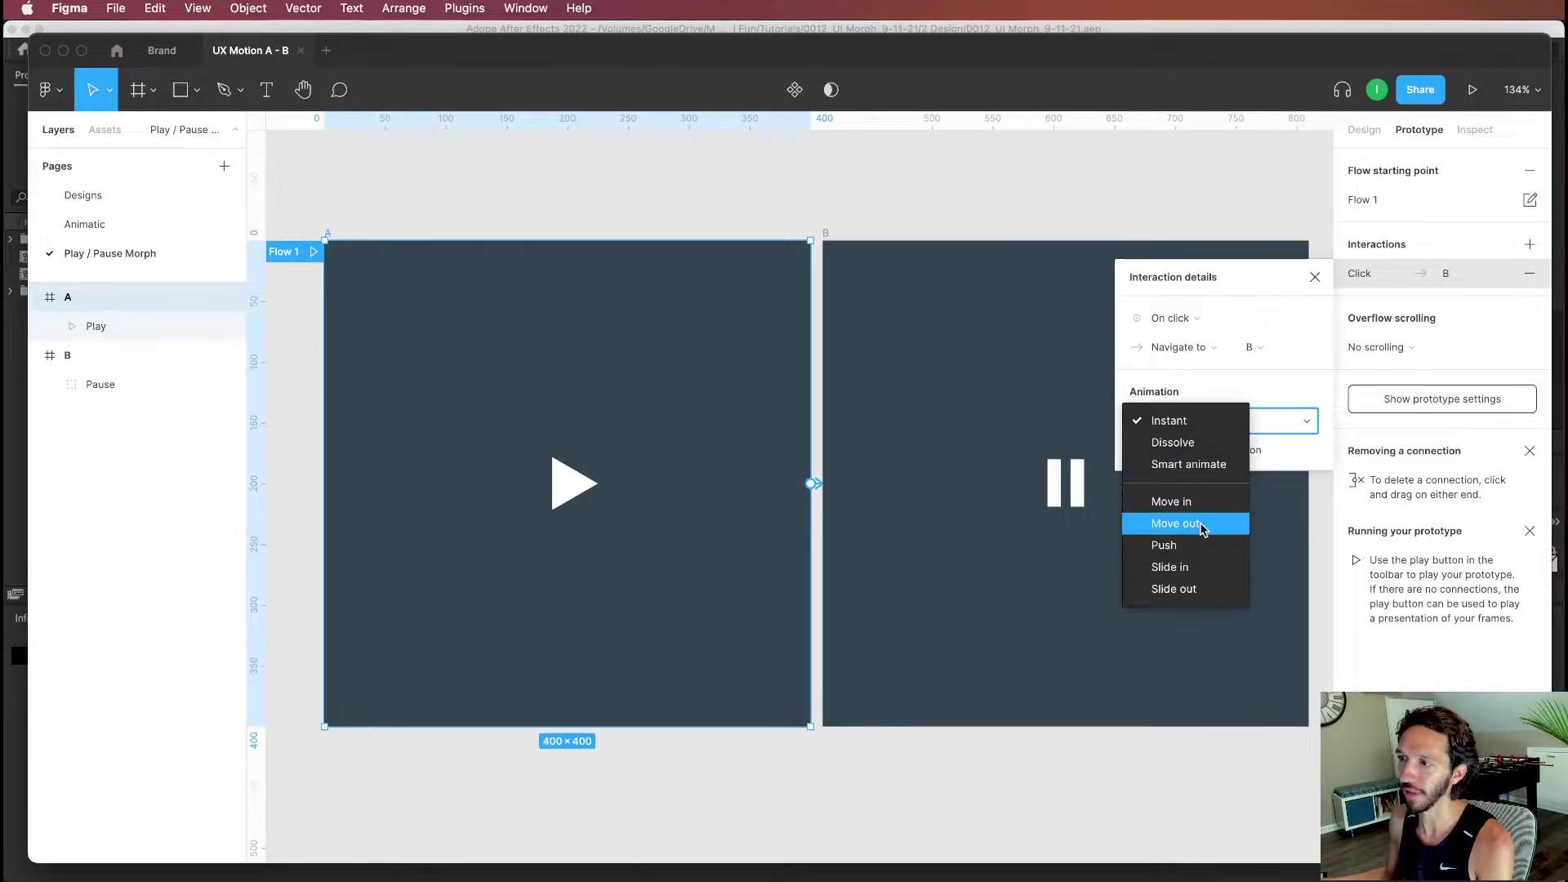
left_click(1205, 464)
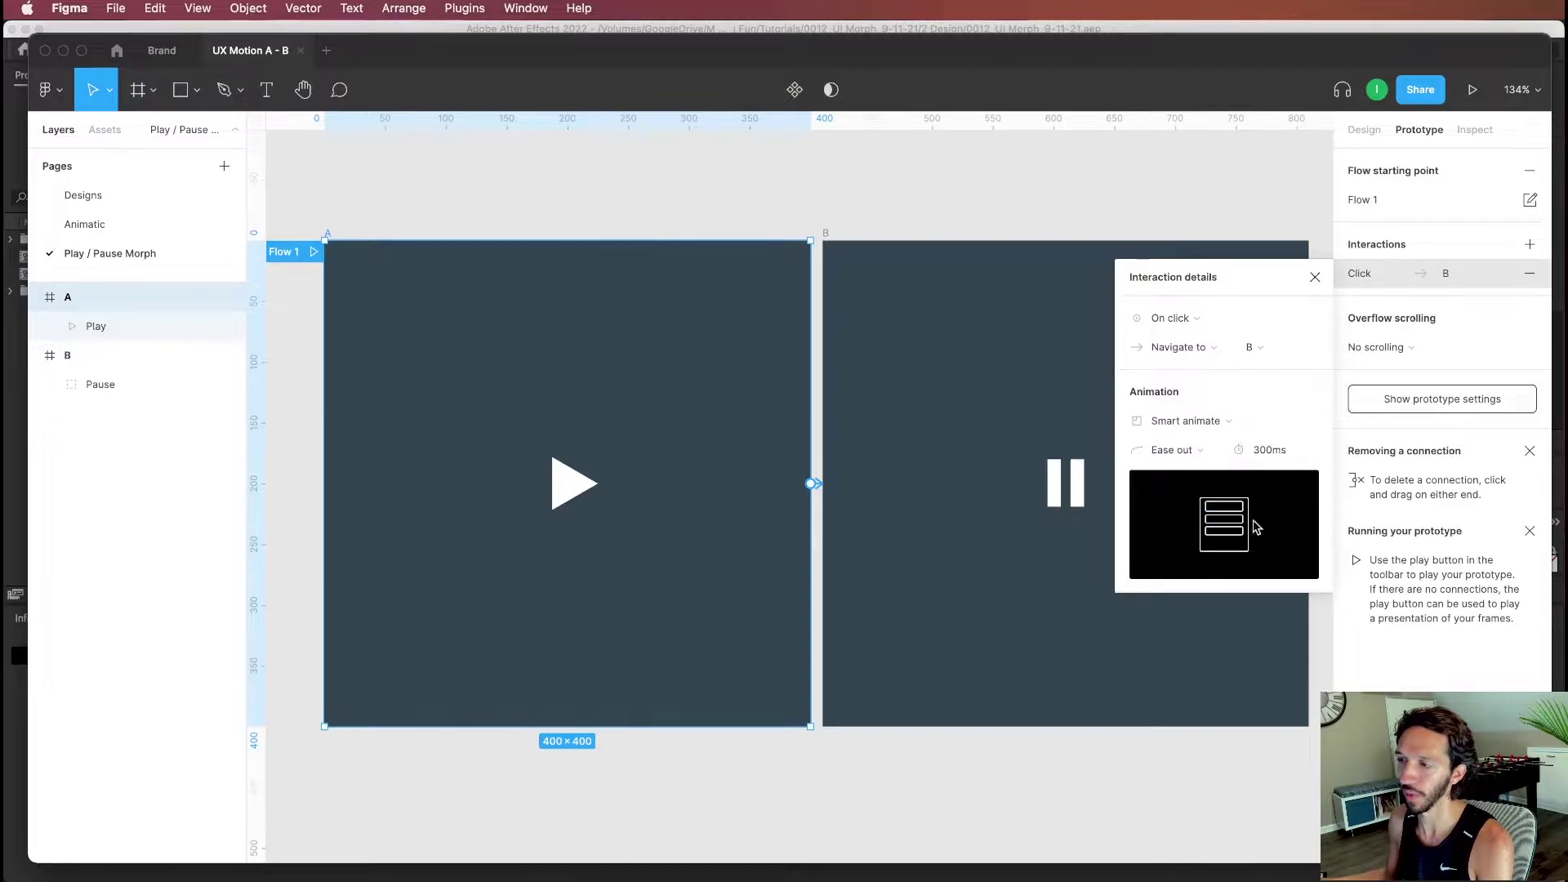
left_click(1172, 450)
left_click(1175, 451)
left_click(1285, 452)
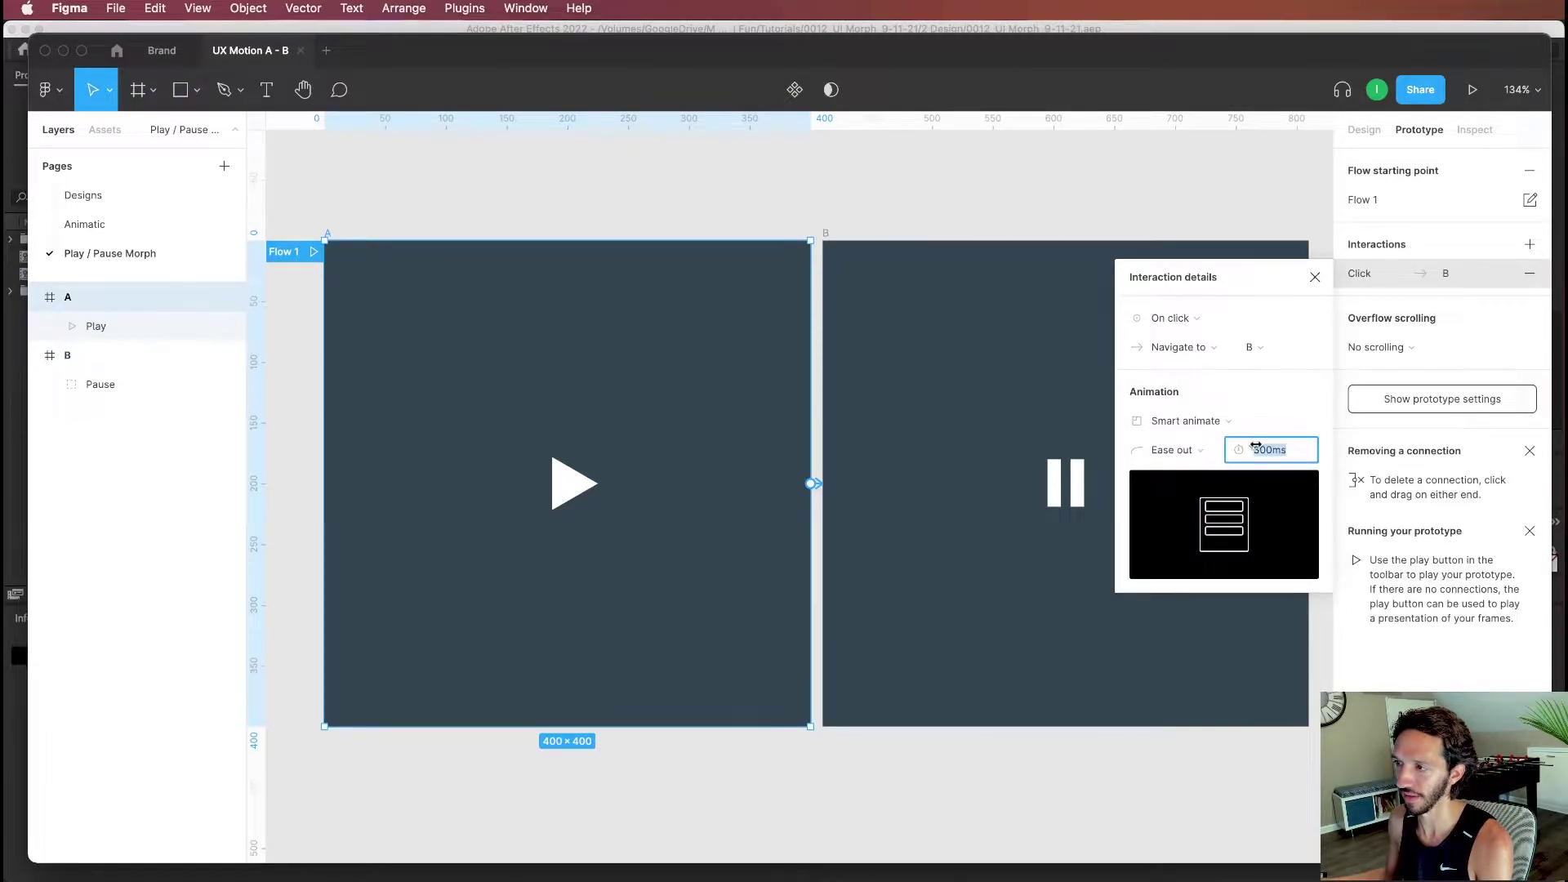
left_click(1260, 426)
left_click(1318, 373)
key("Escape")
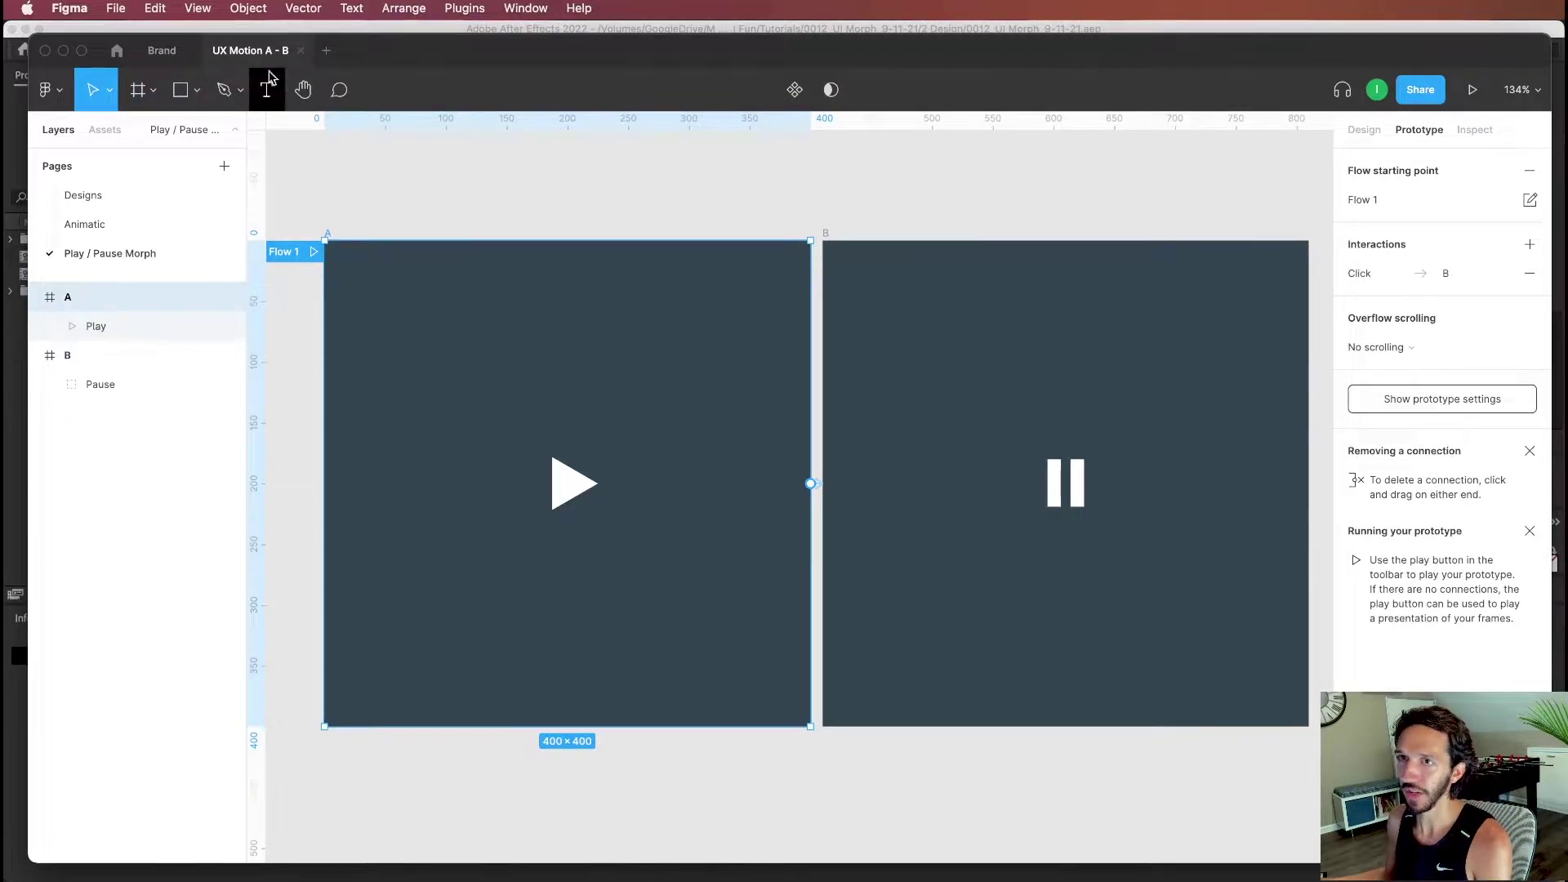
Step: Play the Flow 1 prototype and test the transition from the play icon to the pause icon
left_click(314, 253)
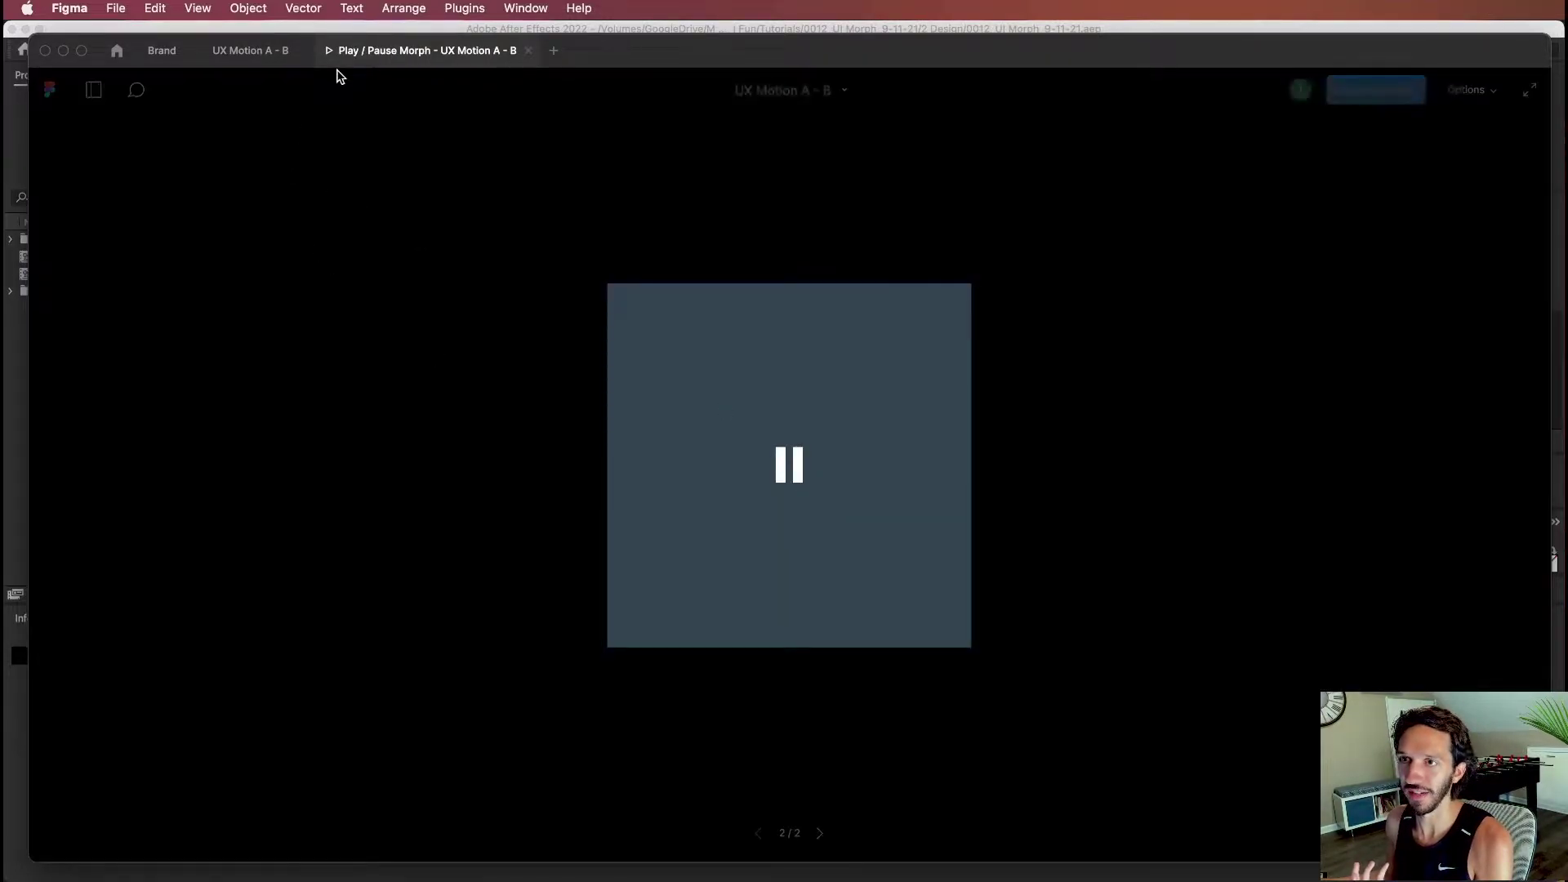
key("Left")
left_click(790, 485)
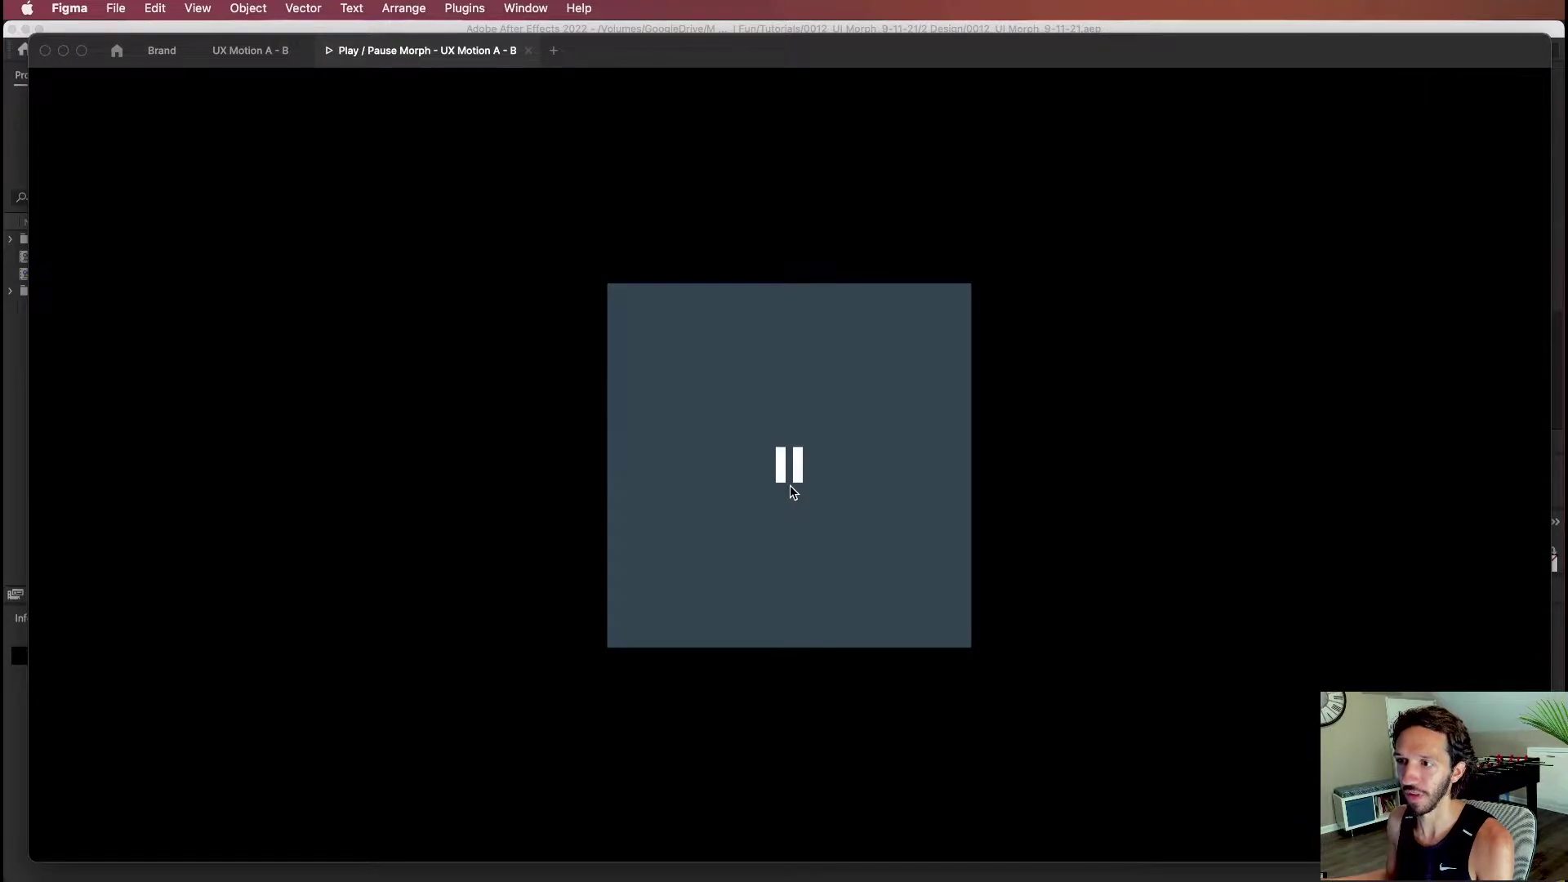
left_click(790, 488)
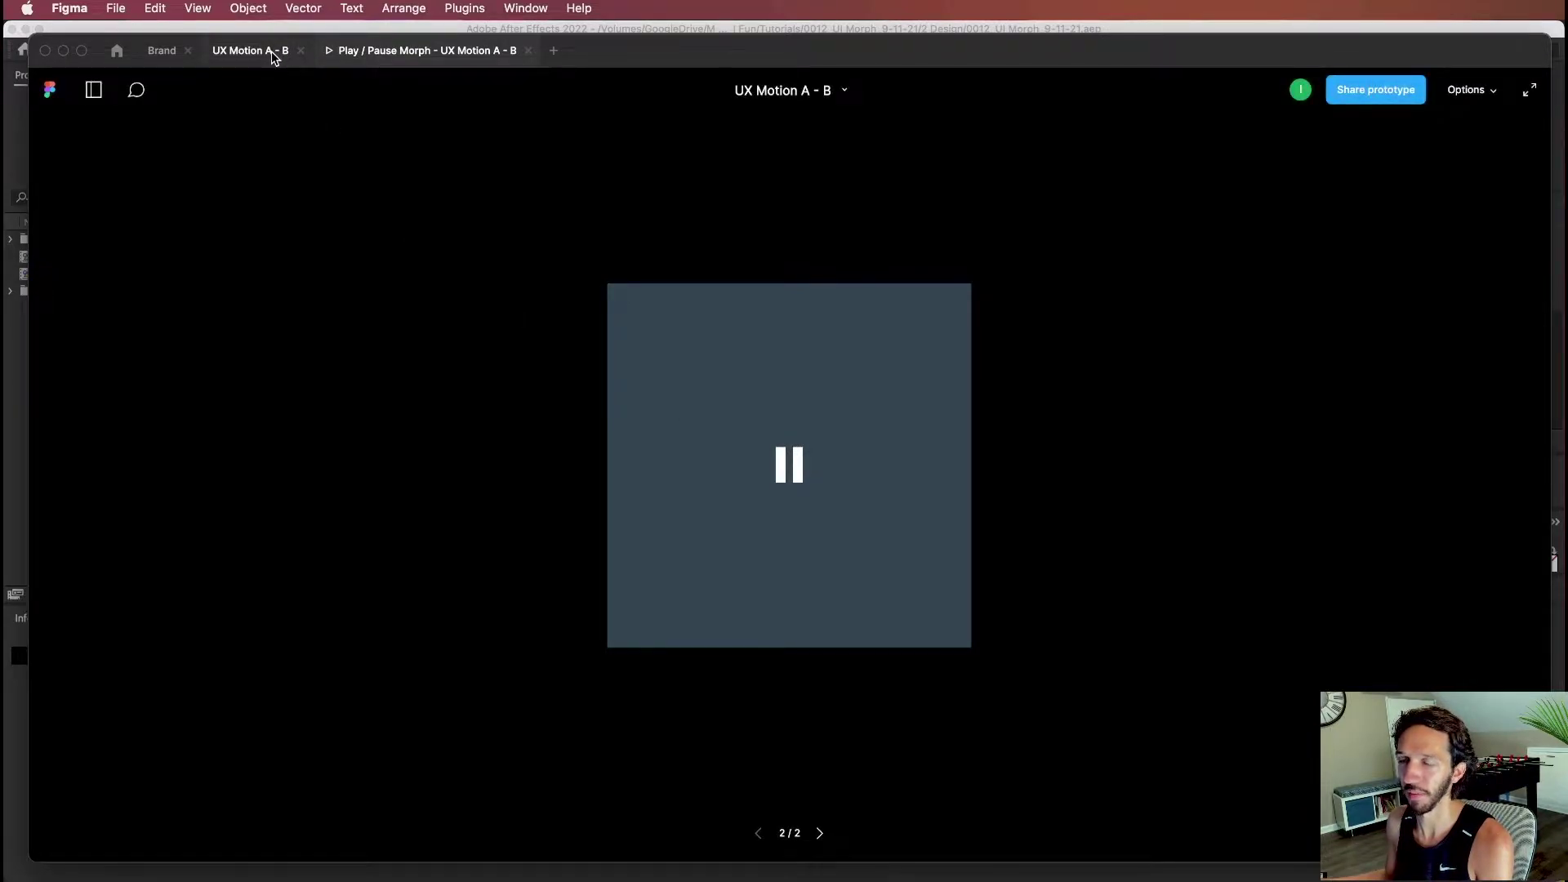
Step: Return to the design file and paste a copy of frame A's Play triangle into frame B, placed beside the pause icon
left_click(270, 53)
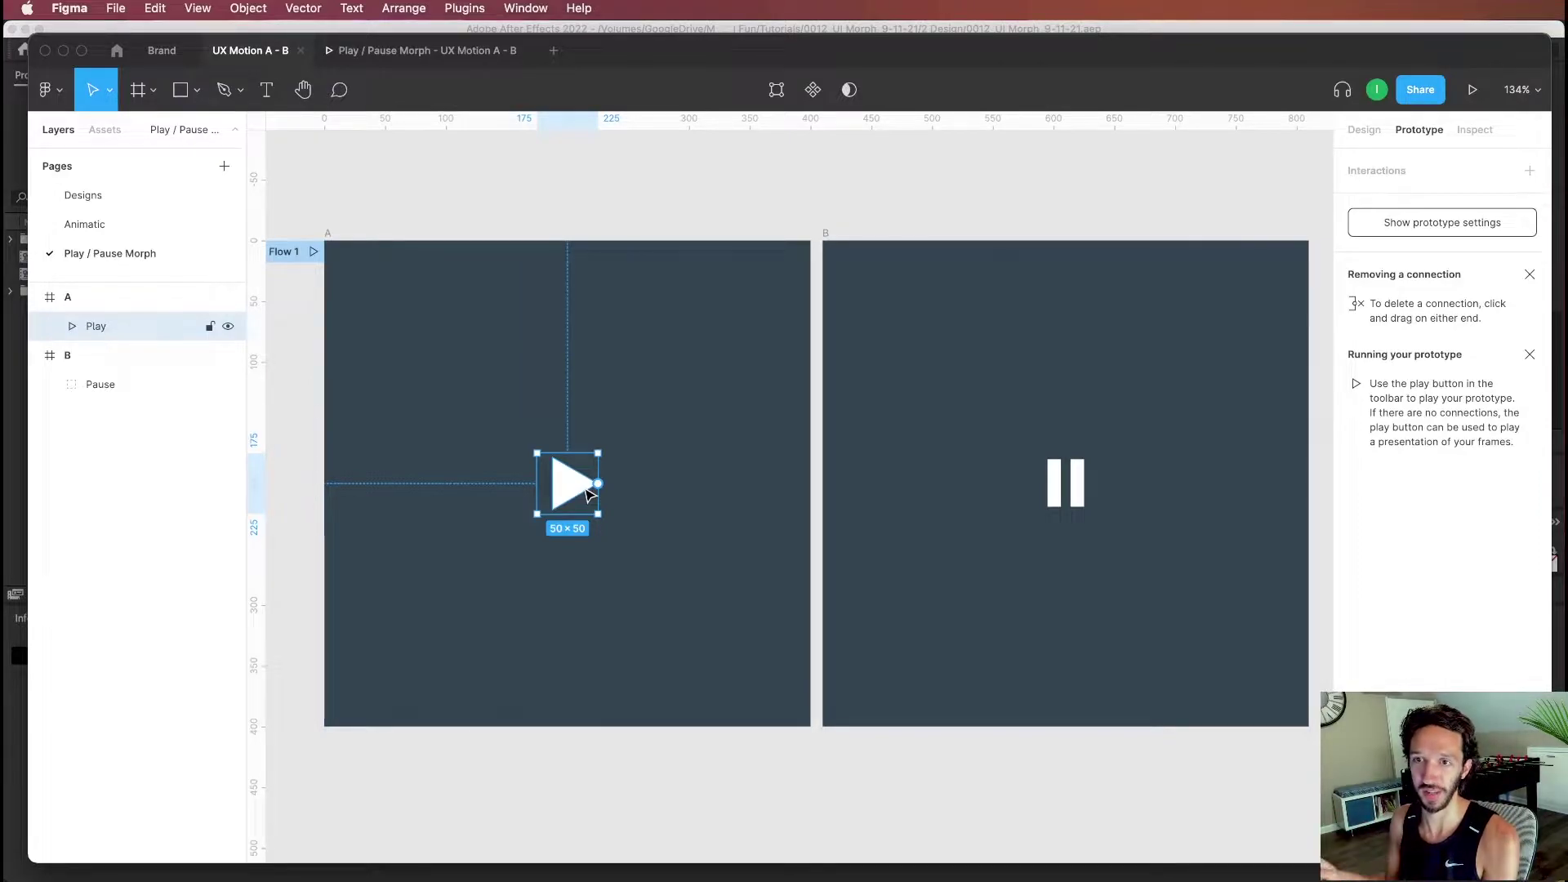
left_click(591, 445)
left_click(560, 483)
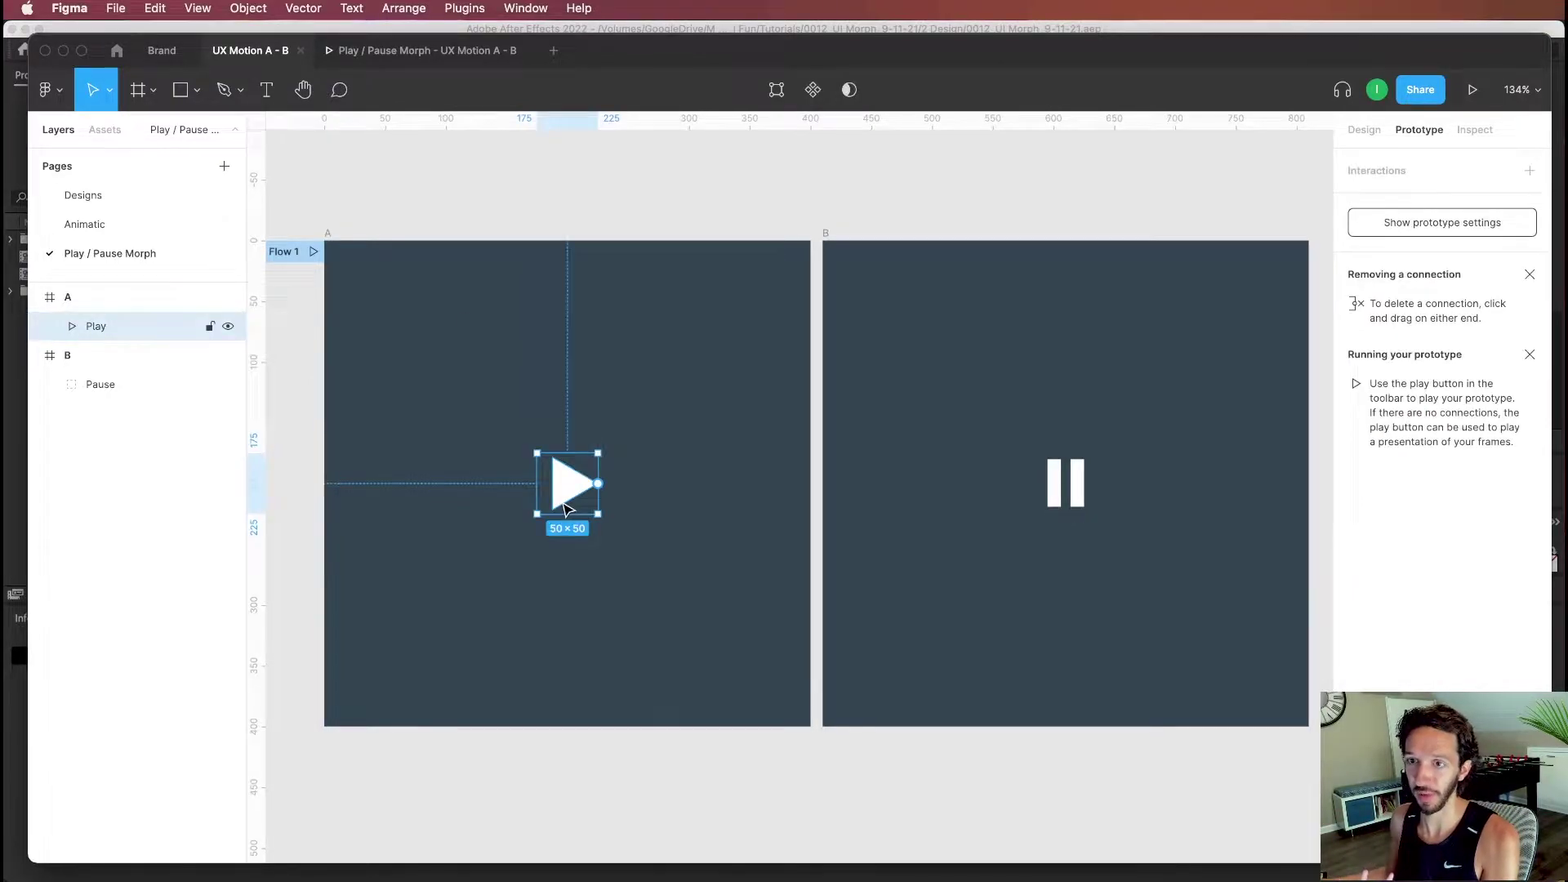
left_click(1083, 468)
left_click(1079, 484)
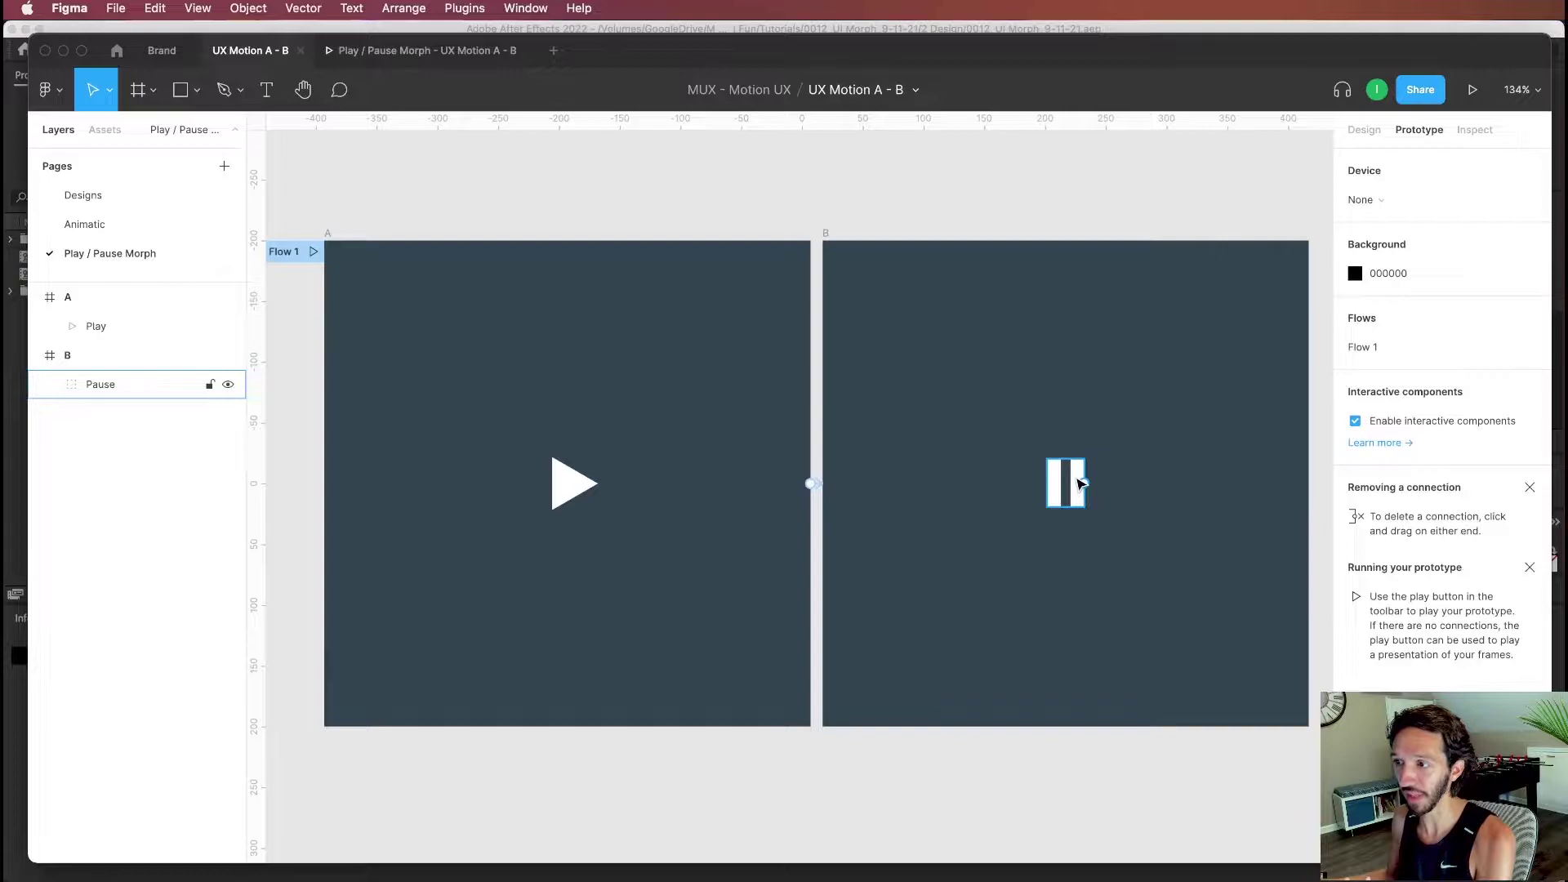
left_click(574, 488)
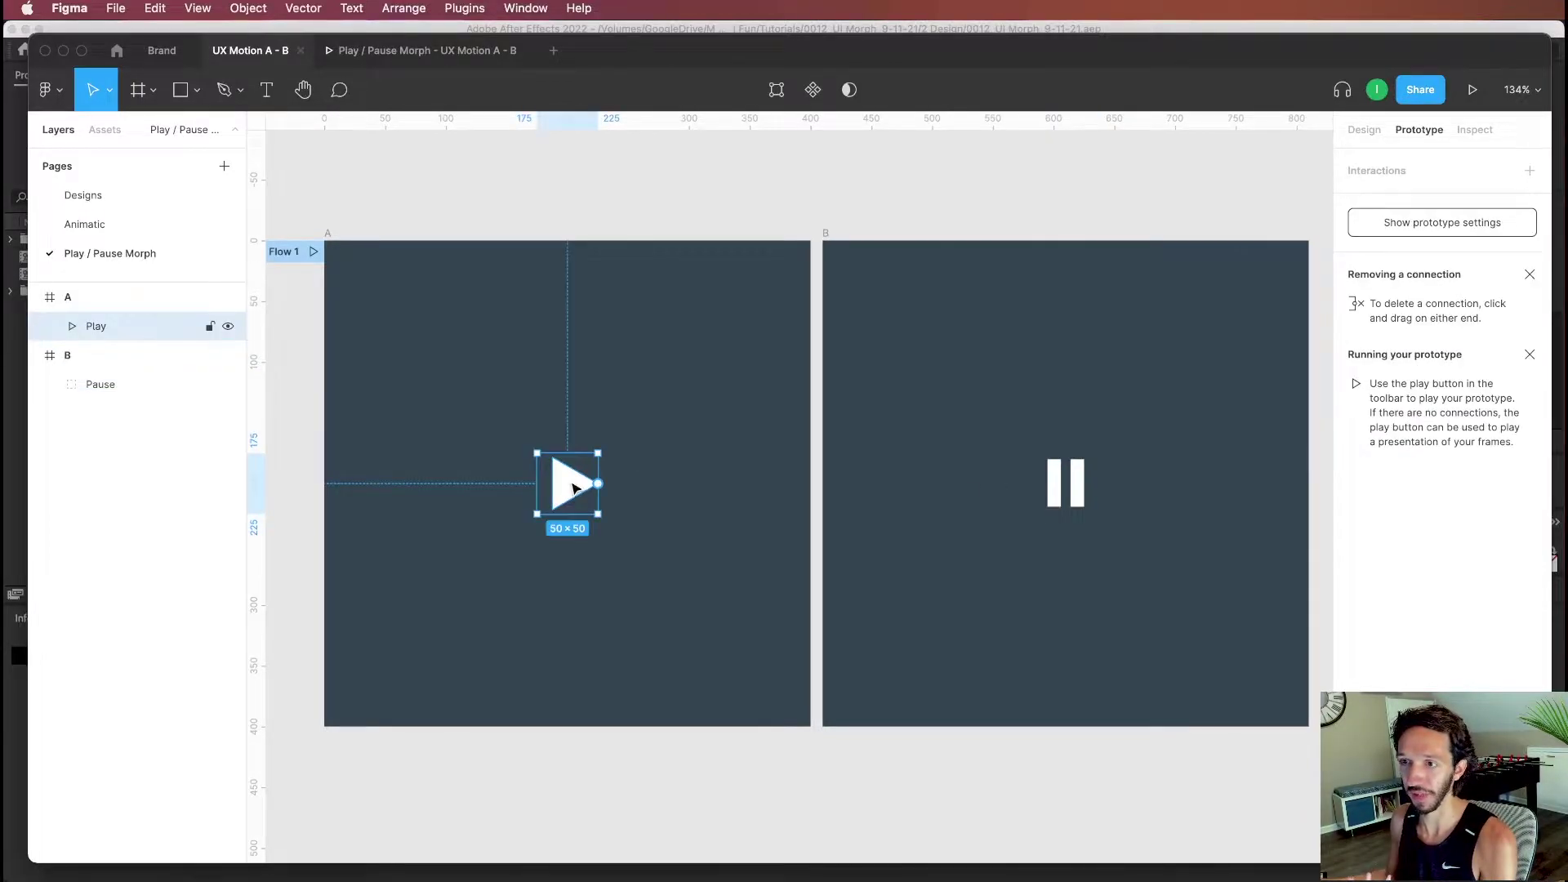
left_click(825, 235)
key("super+v")
left_click_drag(1069, 480, 1181, 482)
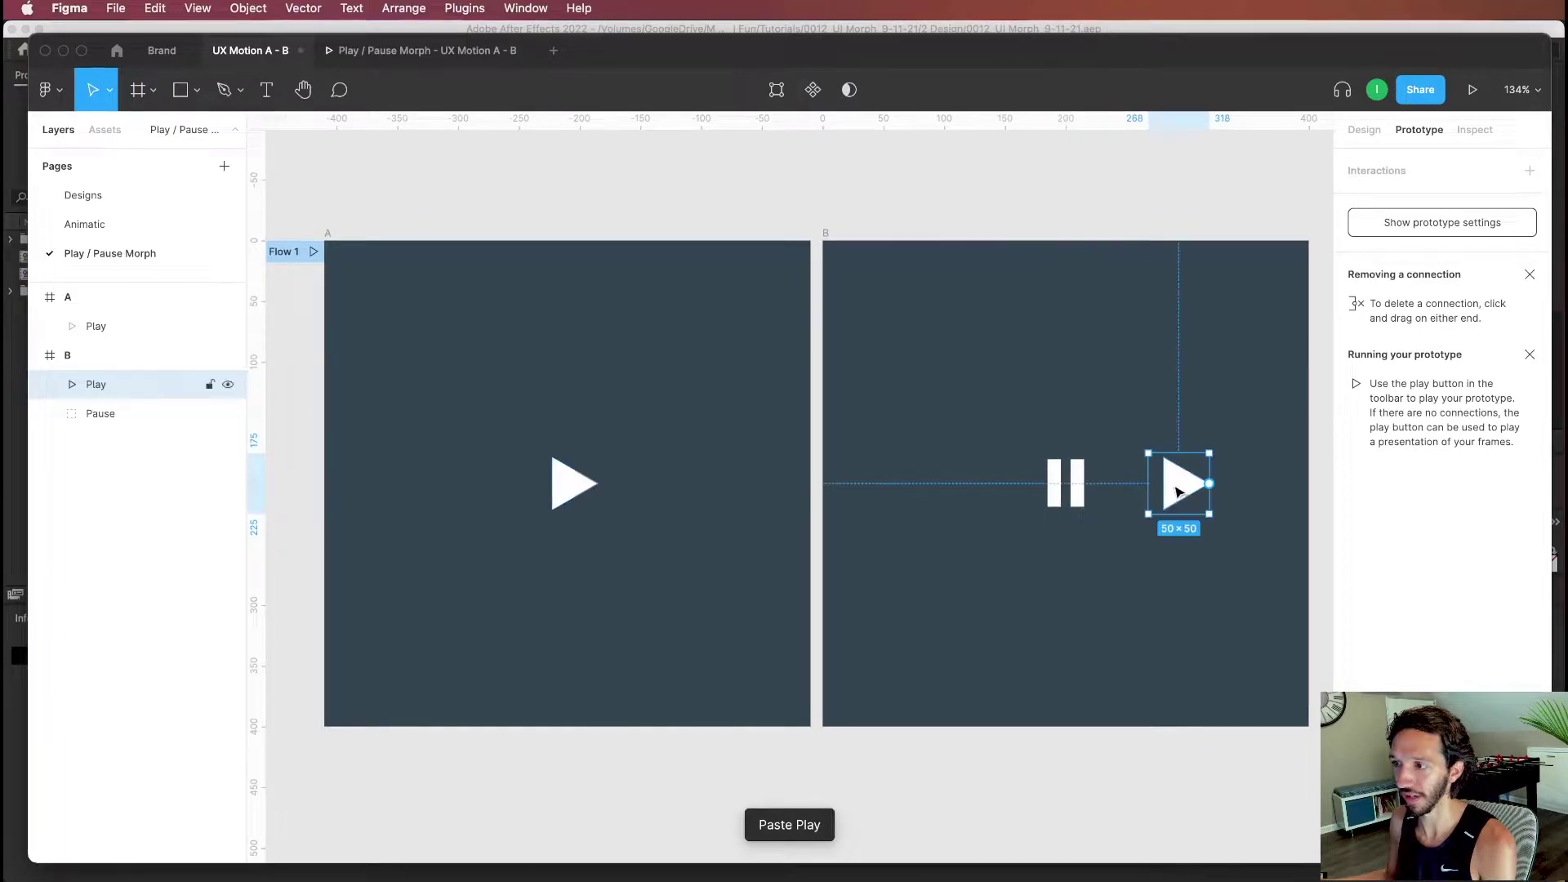
left_click(807, 214)
Step: Replay the prototype several times to examine how the Play triangle animates between frames A and B
left_click(462, 52)
key("Left")
left_click(790, 465)
key("Left")
left_click(788, 468)
left_click(789, 470)
left_click(793, 479)
left_click(793, 480)
left_click(784, 464)
left_click(784, 464)
left_click(784, 464)
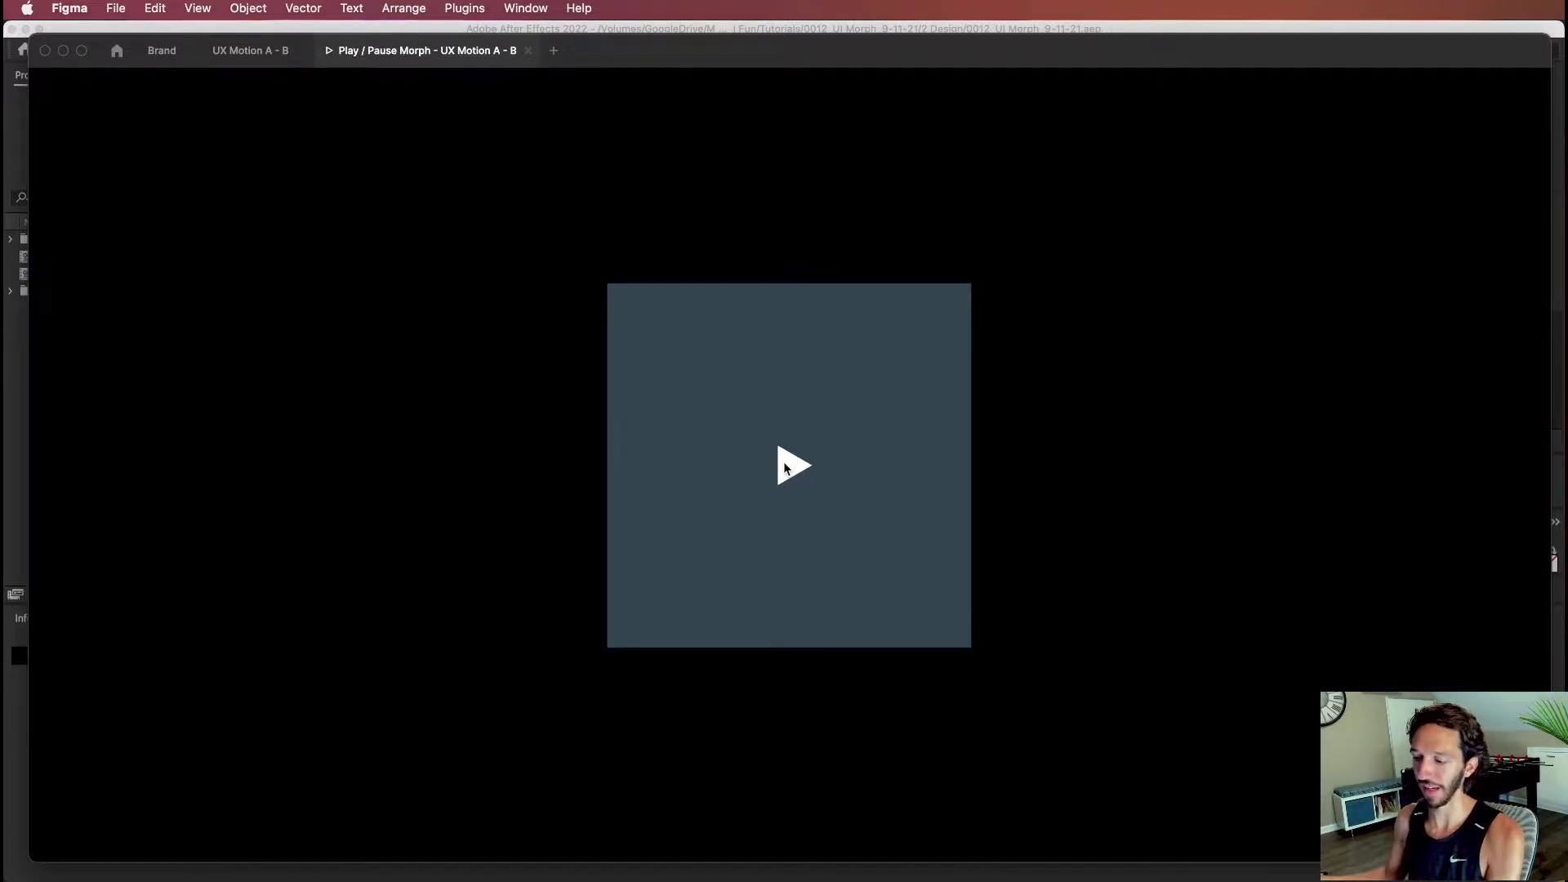
left_click(784, 465)
Step: Return to the design file and compare the identically named Play layers in frames A and B
left_click(244, 50)
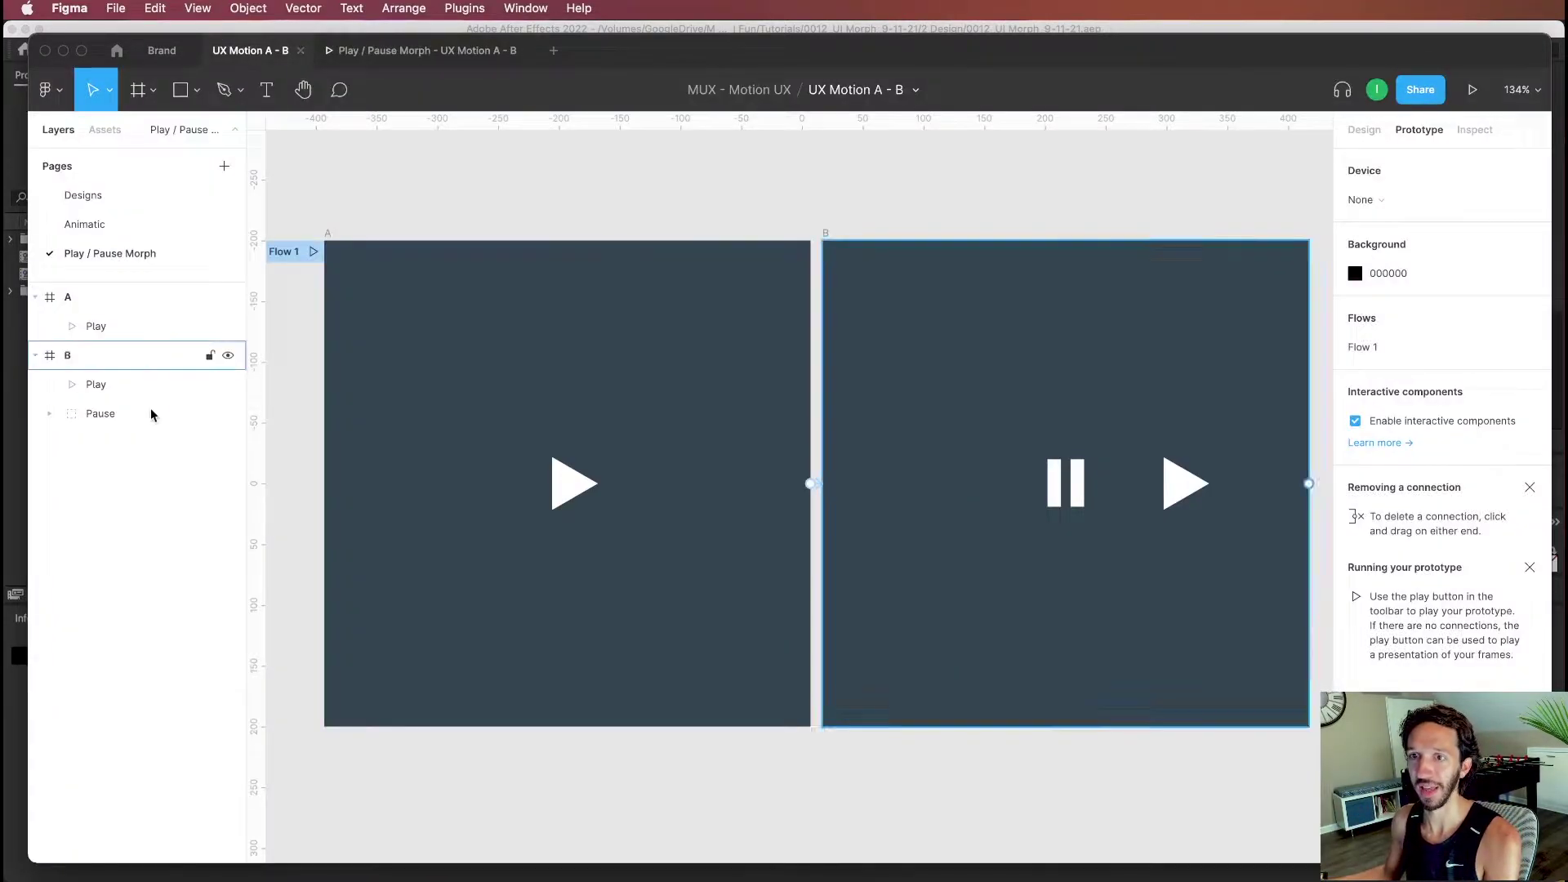
left_click(108, 385)
left_click(118, 324)
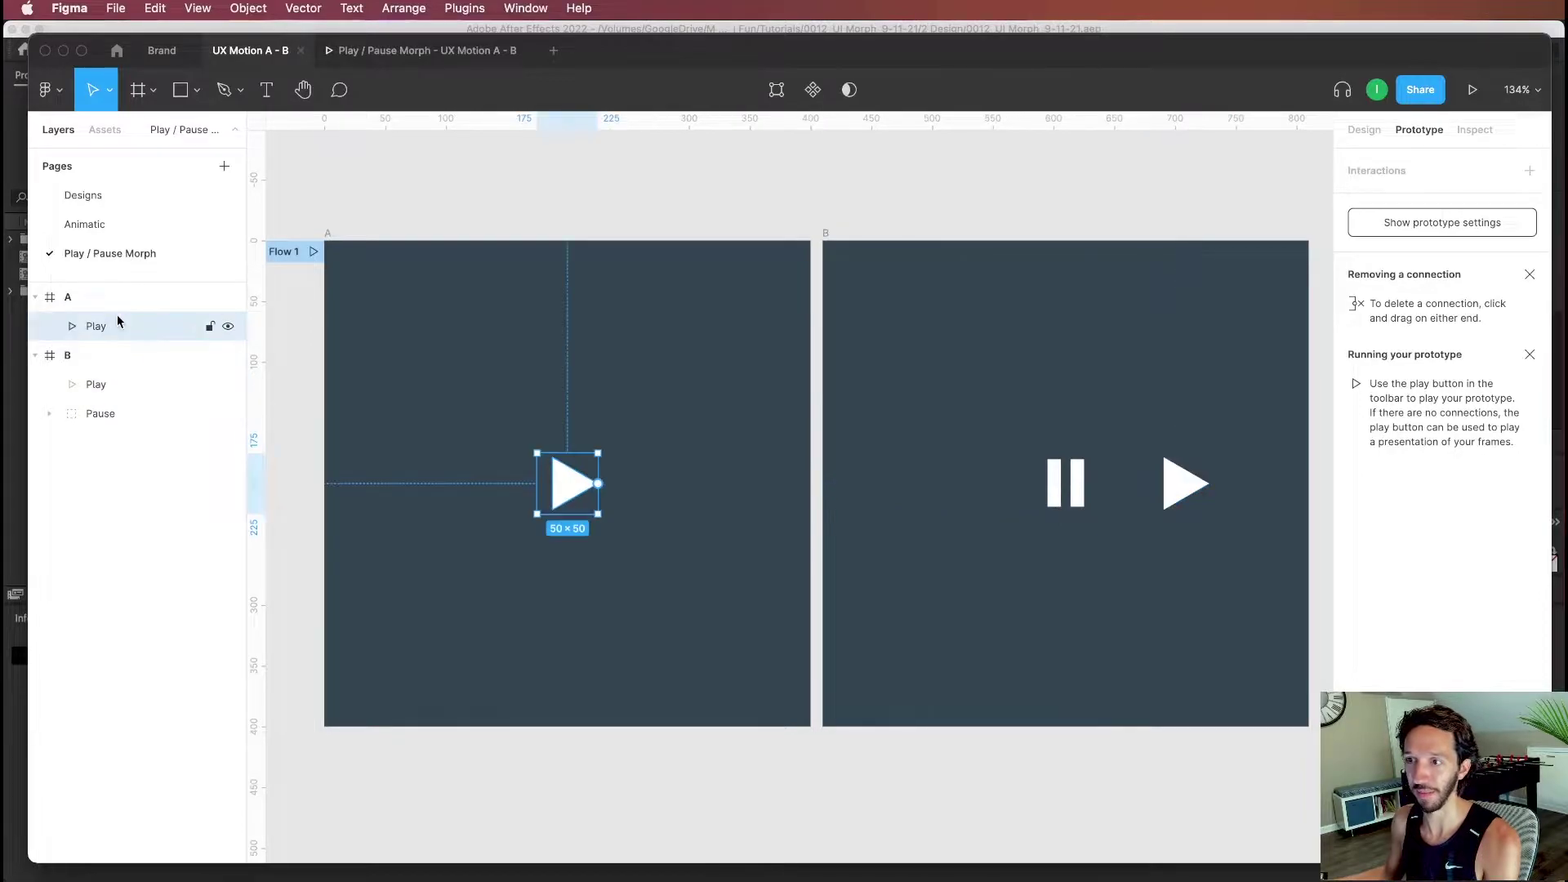
left_click(718, 216)
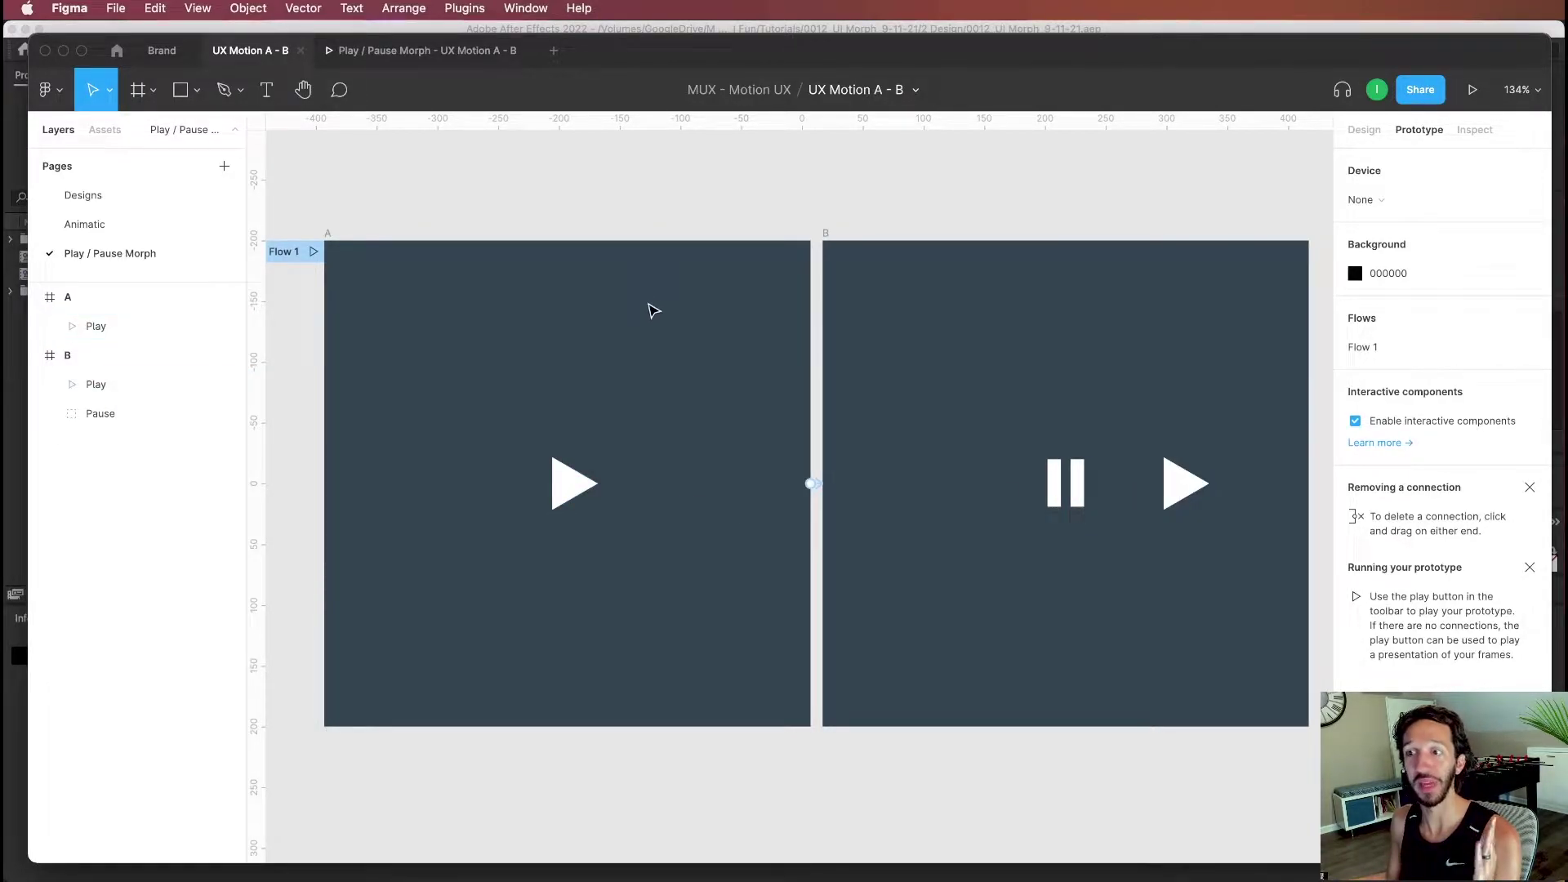
left_click(565, 482)
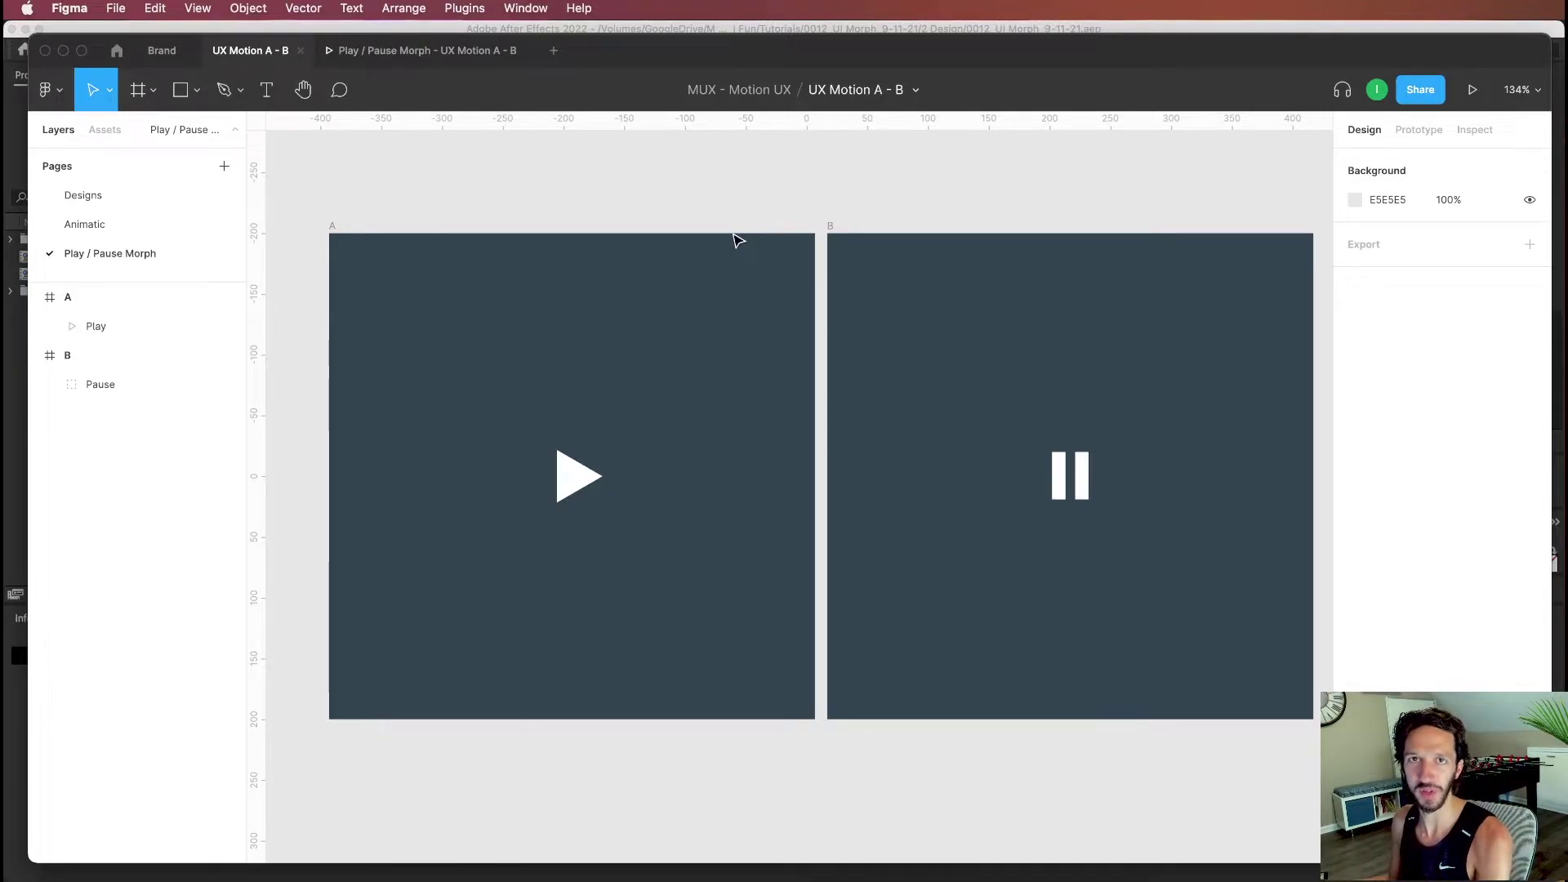
Step: Duplicate frame A beside the original and rotate the copy's Play triangle to 90° so it points left
scroll(734, 235, "down", 5)
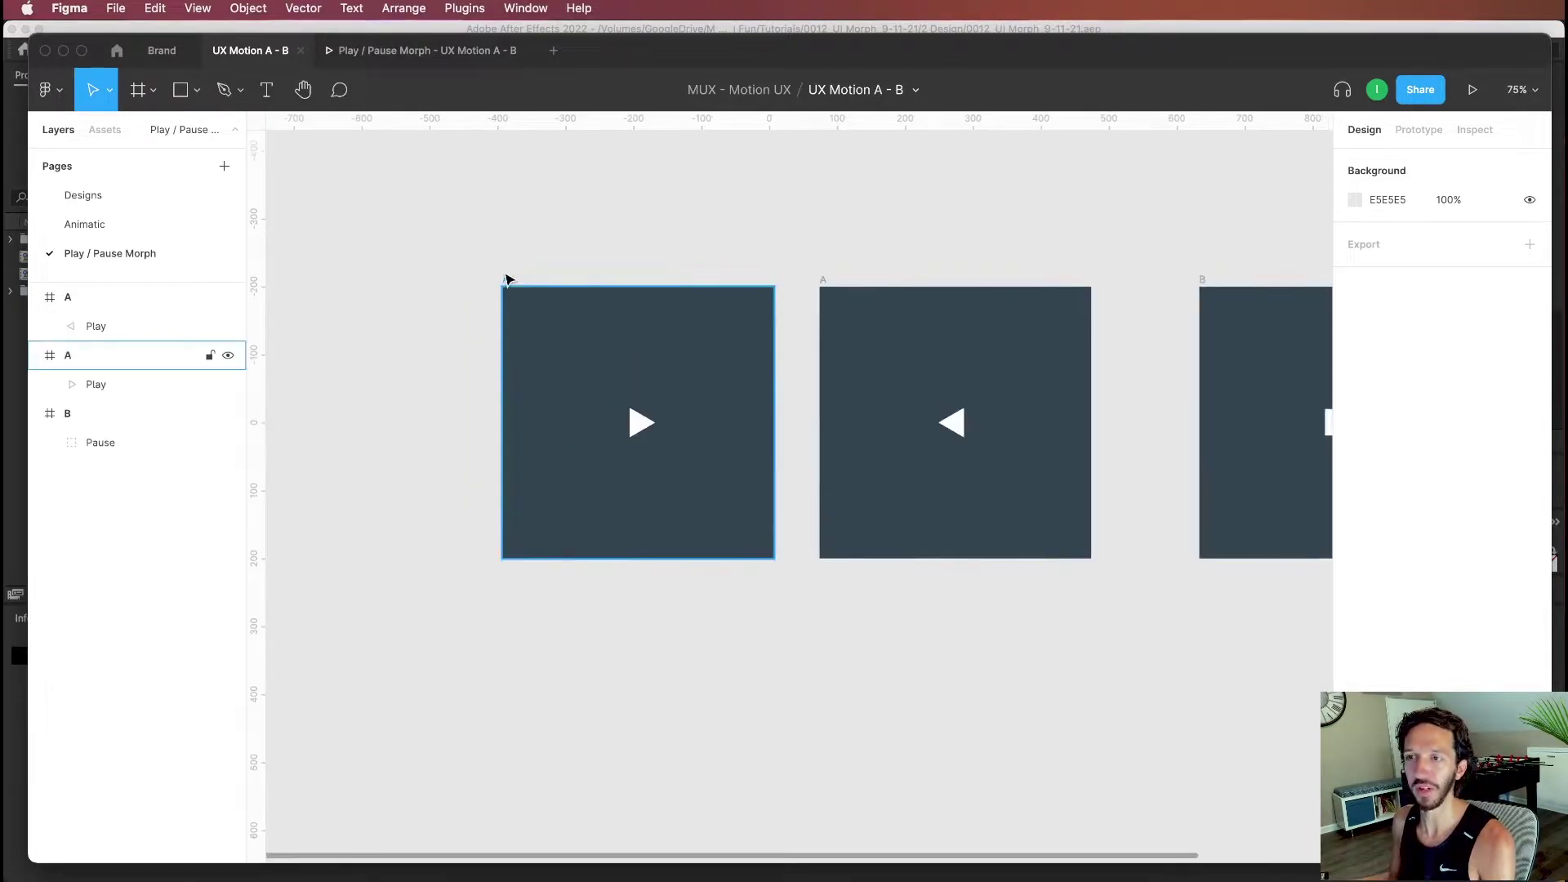
left_click(507, 279)
left_click(641, 428)
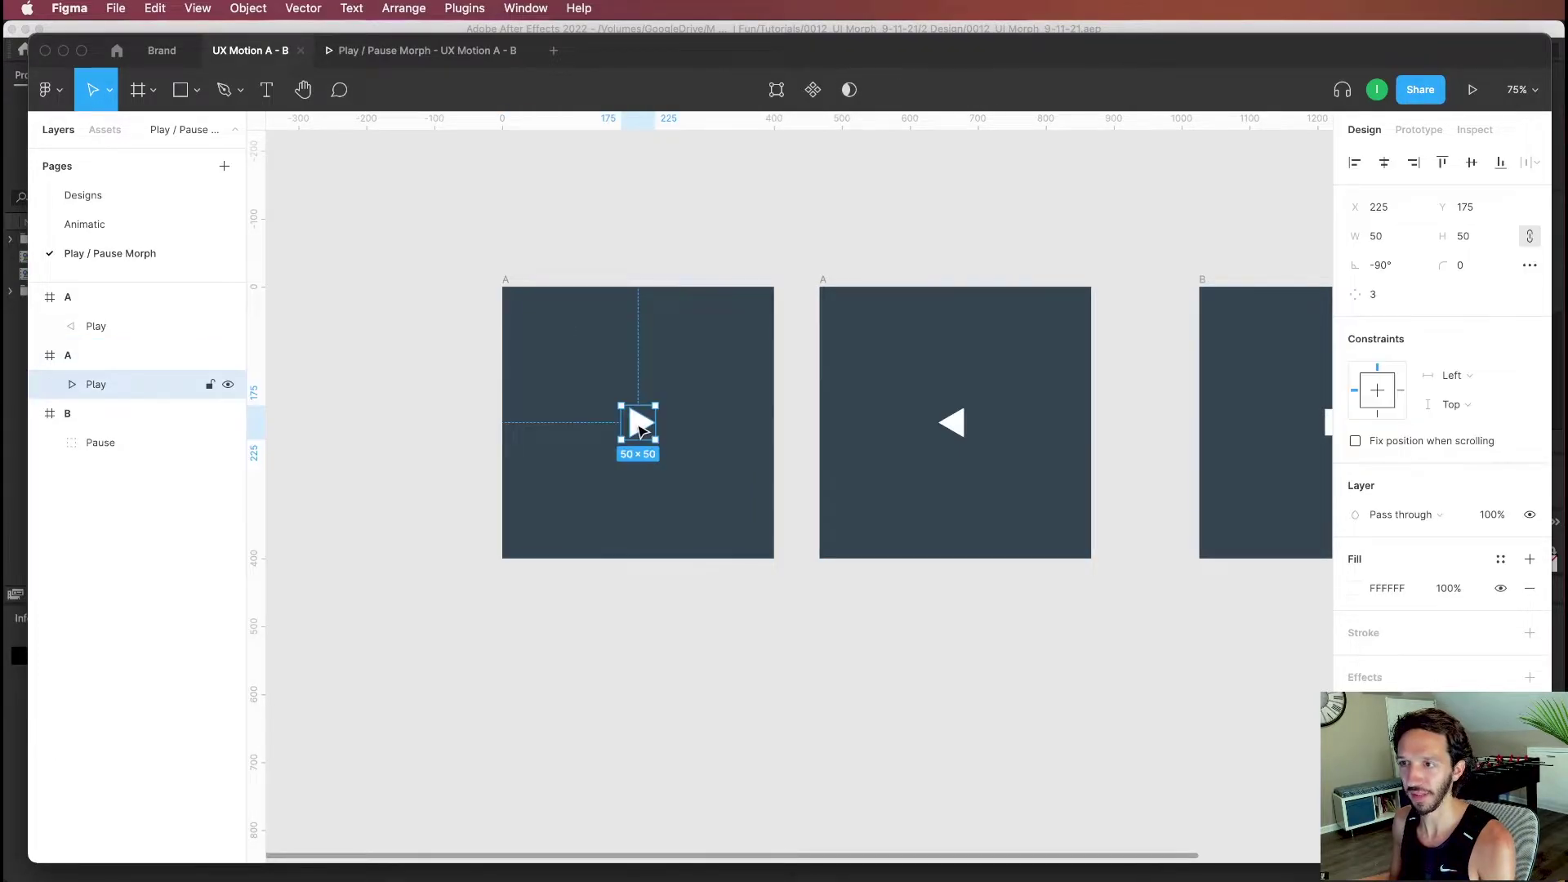
left_click(951, 421)
Step: Duplicate frame B and line up both B frames in the row after the two A frames
scroll(1118, 417, "right", 5)
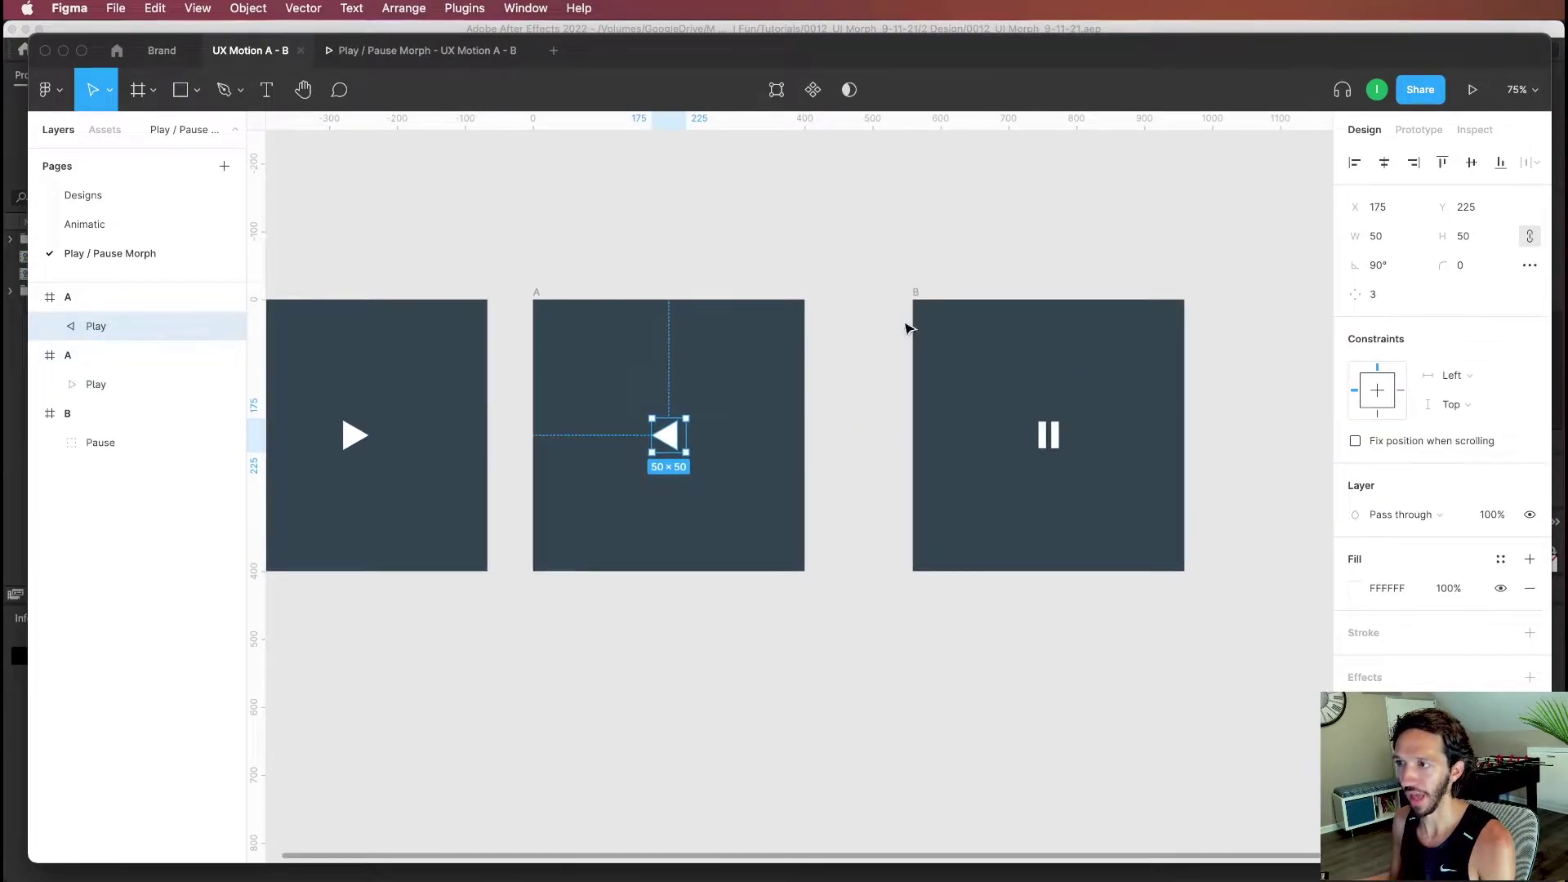
left_click(903, 340)
left_click_drag(917, 296, 1168, 305)
left_click(825, 294)
left_click(1193, 273)
Step: Rotate the Pause icon in the last B frame by half a turn
scroll(1130, 507, "right", 5)
left_click(1099, 451)
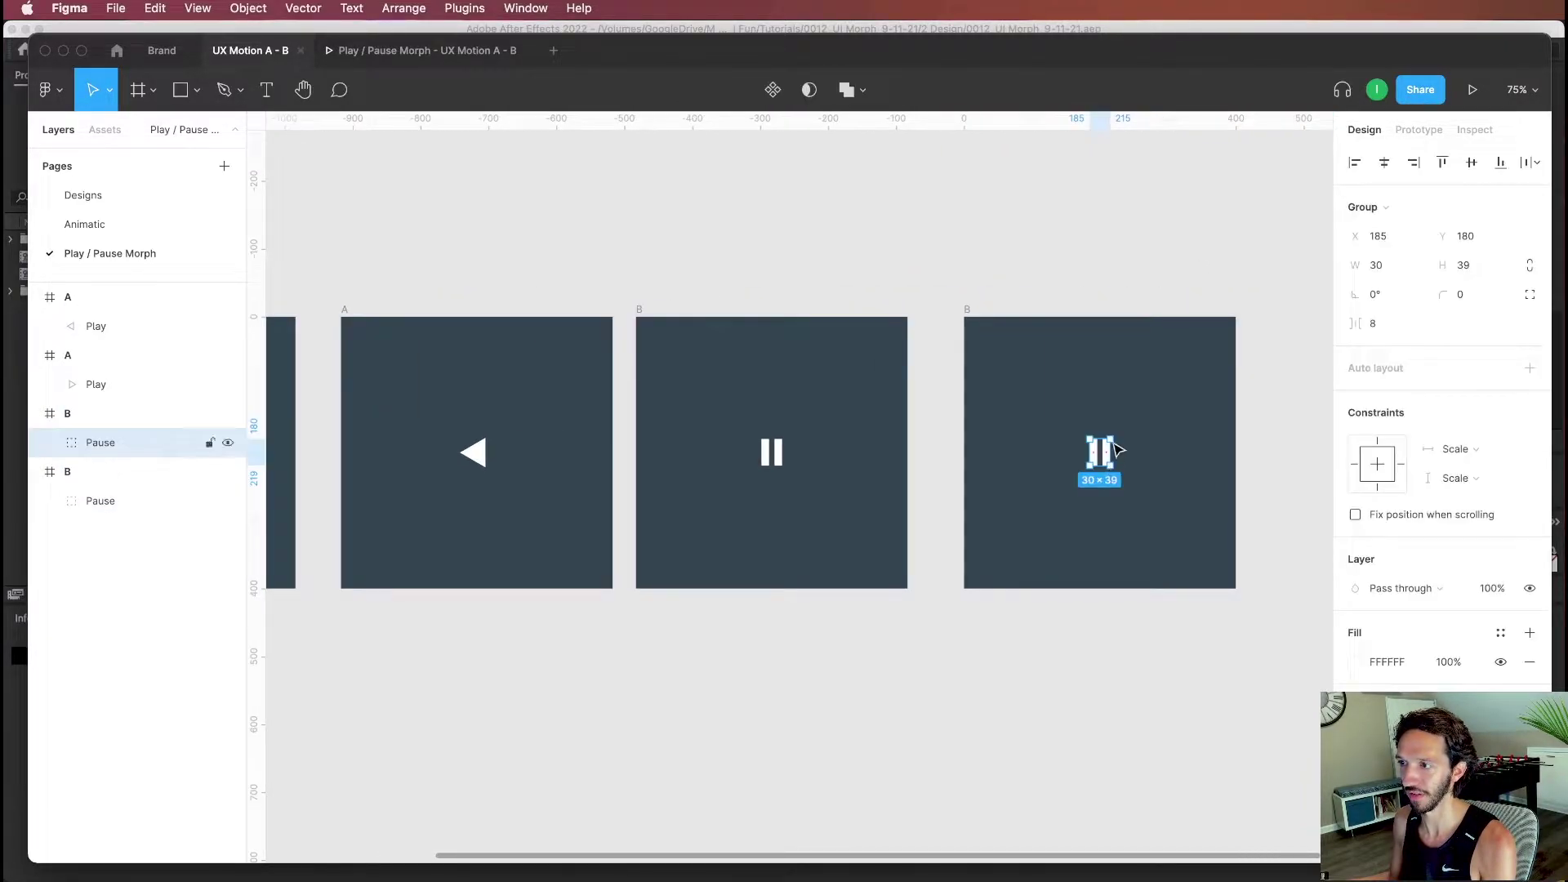
left_click_drag(1117, 431, 1068, 483)
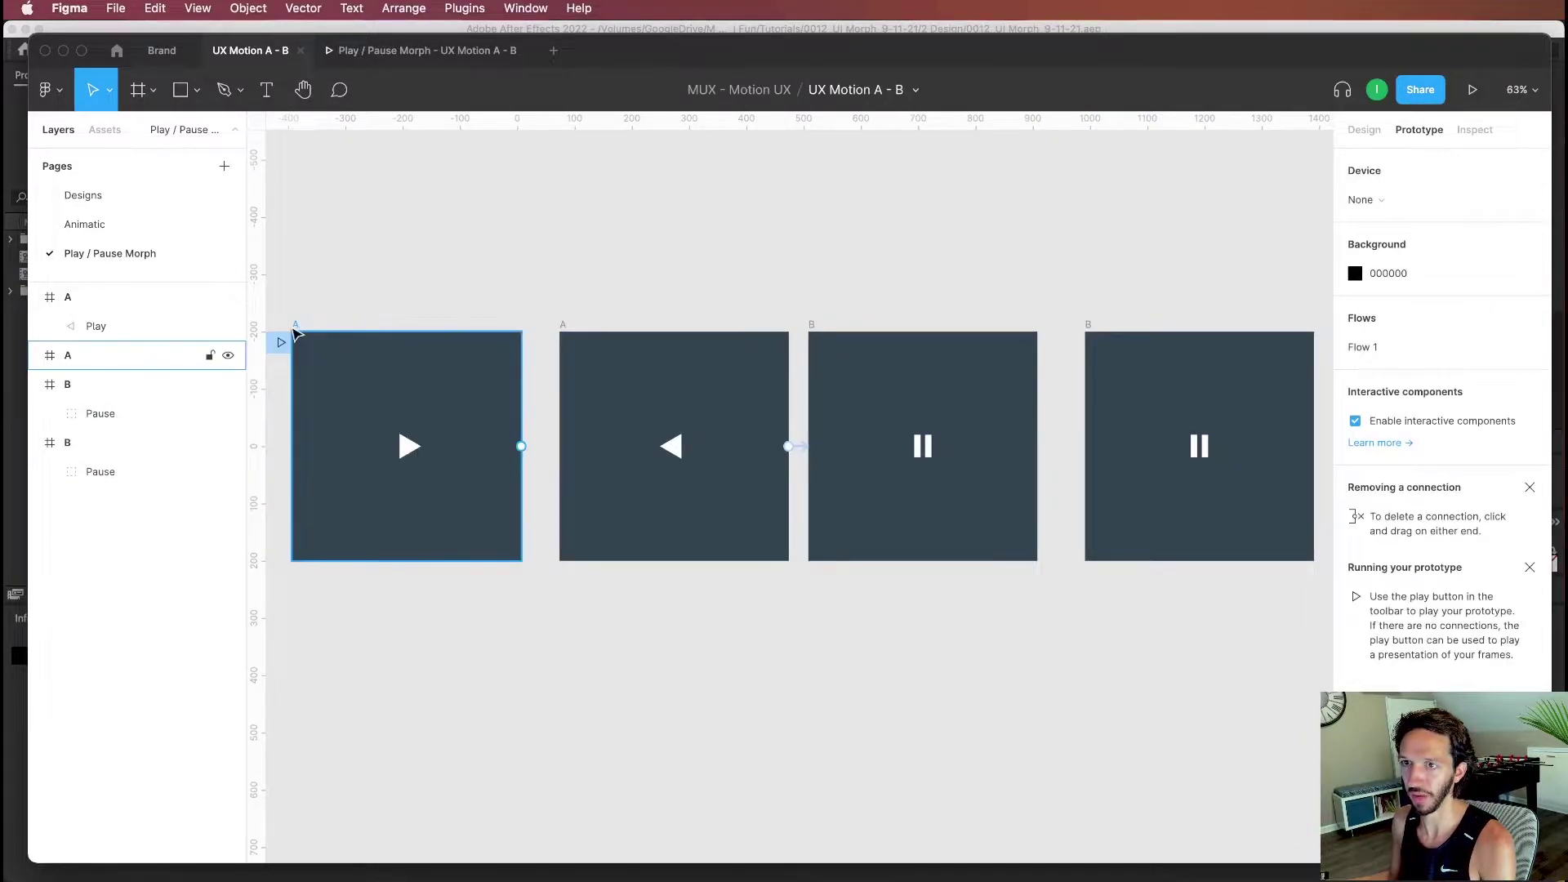
Step: Connect the first A frame to the second A frame on click, using Smart animate with a custom easing curve of 0.38, 0, 0.97, 0.43
left_click(296, 325)
left_click_drag(522, 446, 629, 437)
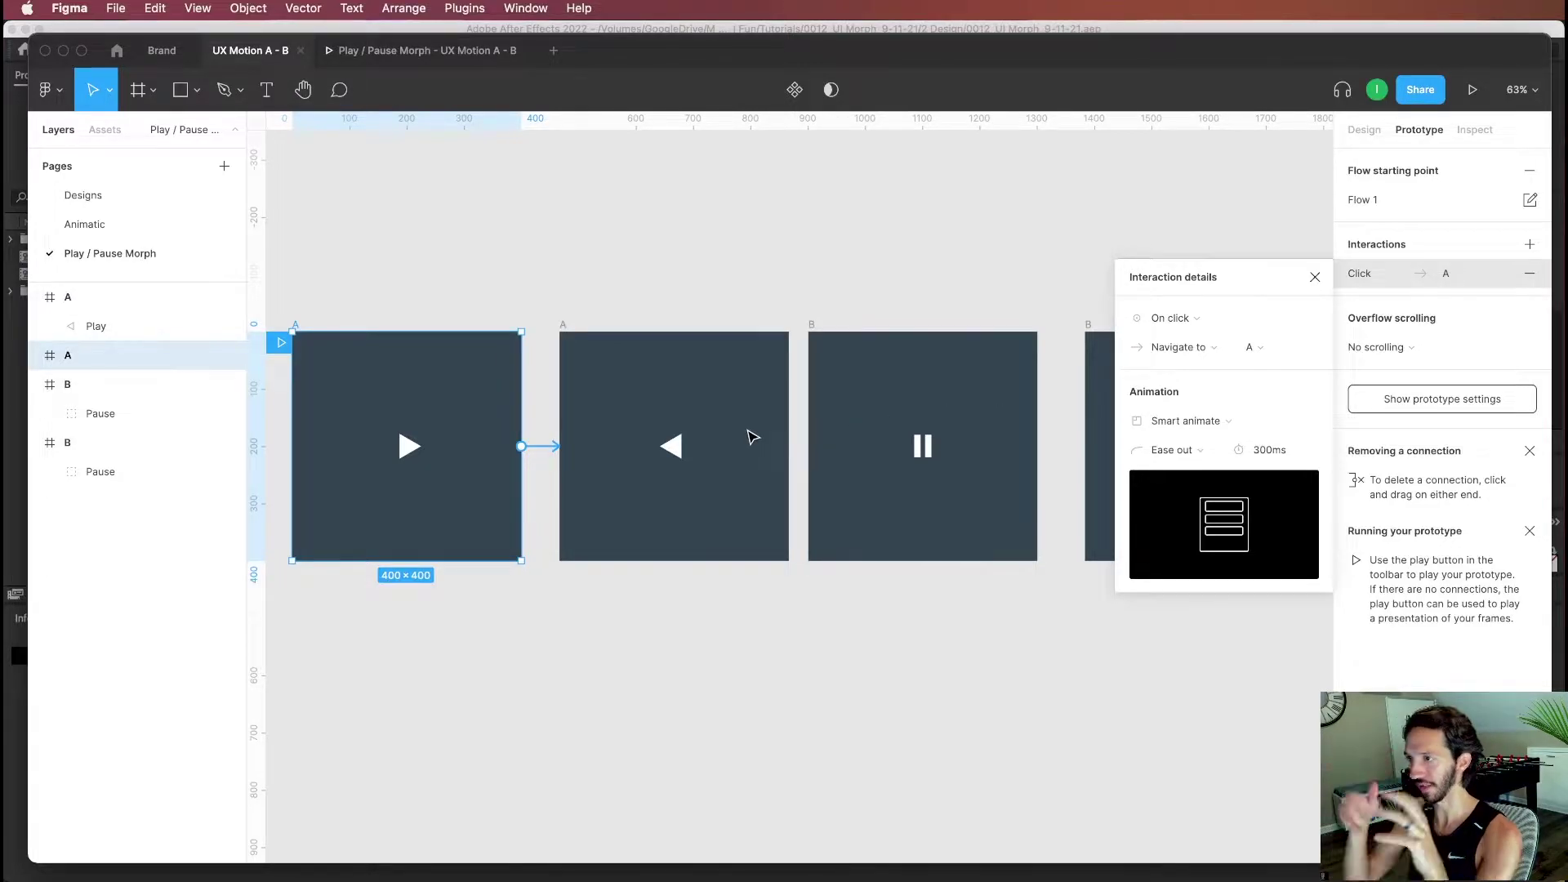
left_click(1174, 450)
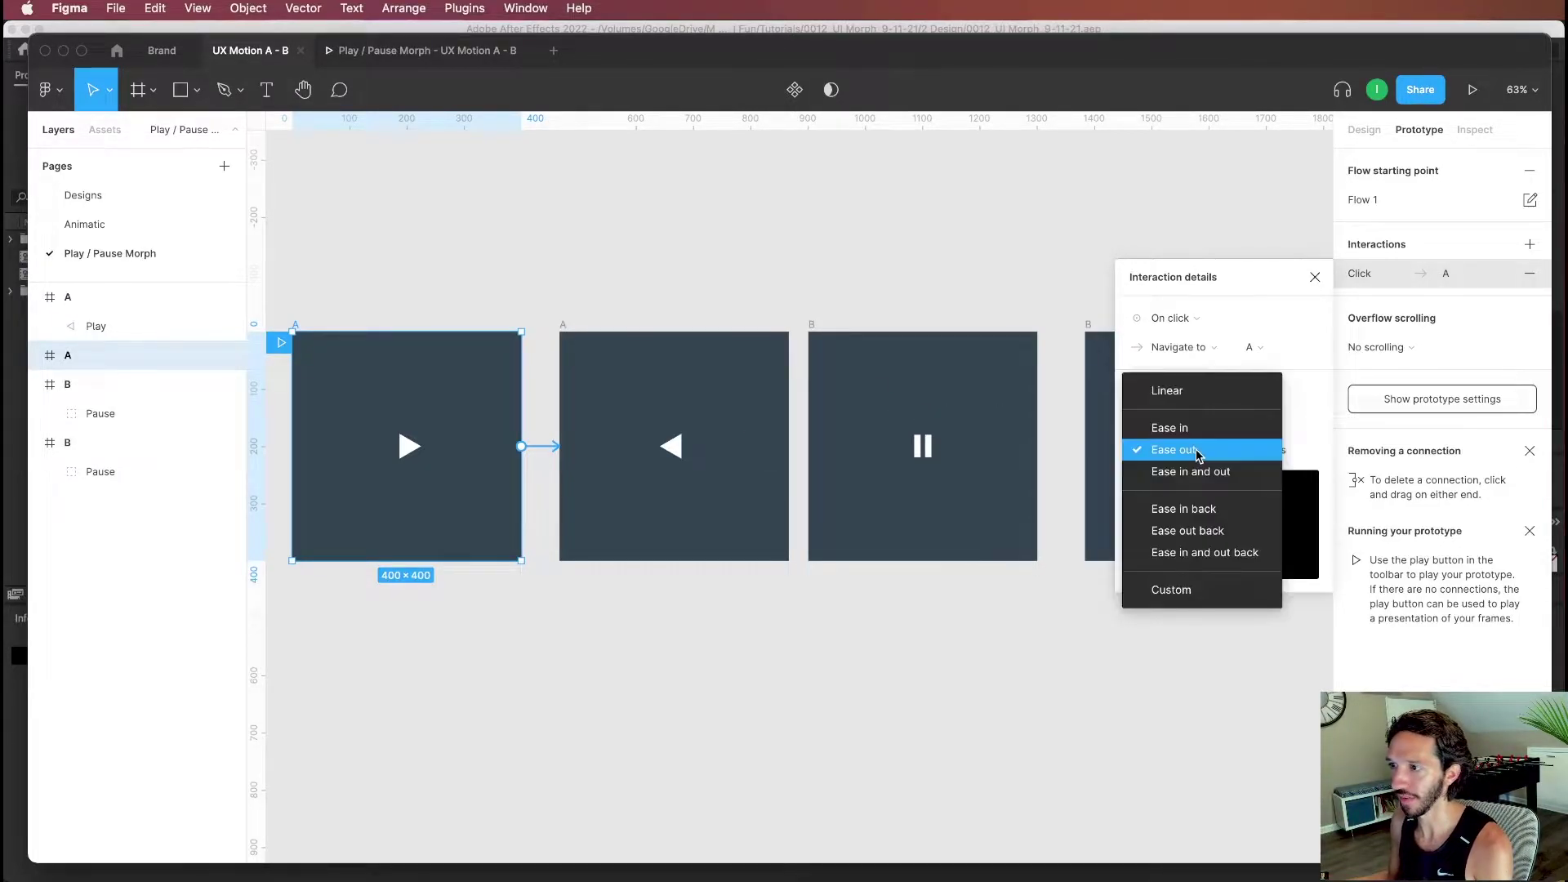
left_click(1182, 591)
left_click_drag(1180, 612, 1231, 615)
left_click_drag(1235, 528, 1268, 572)
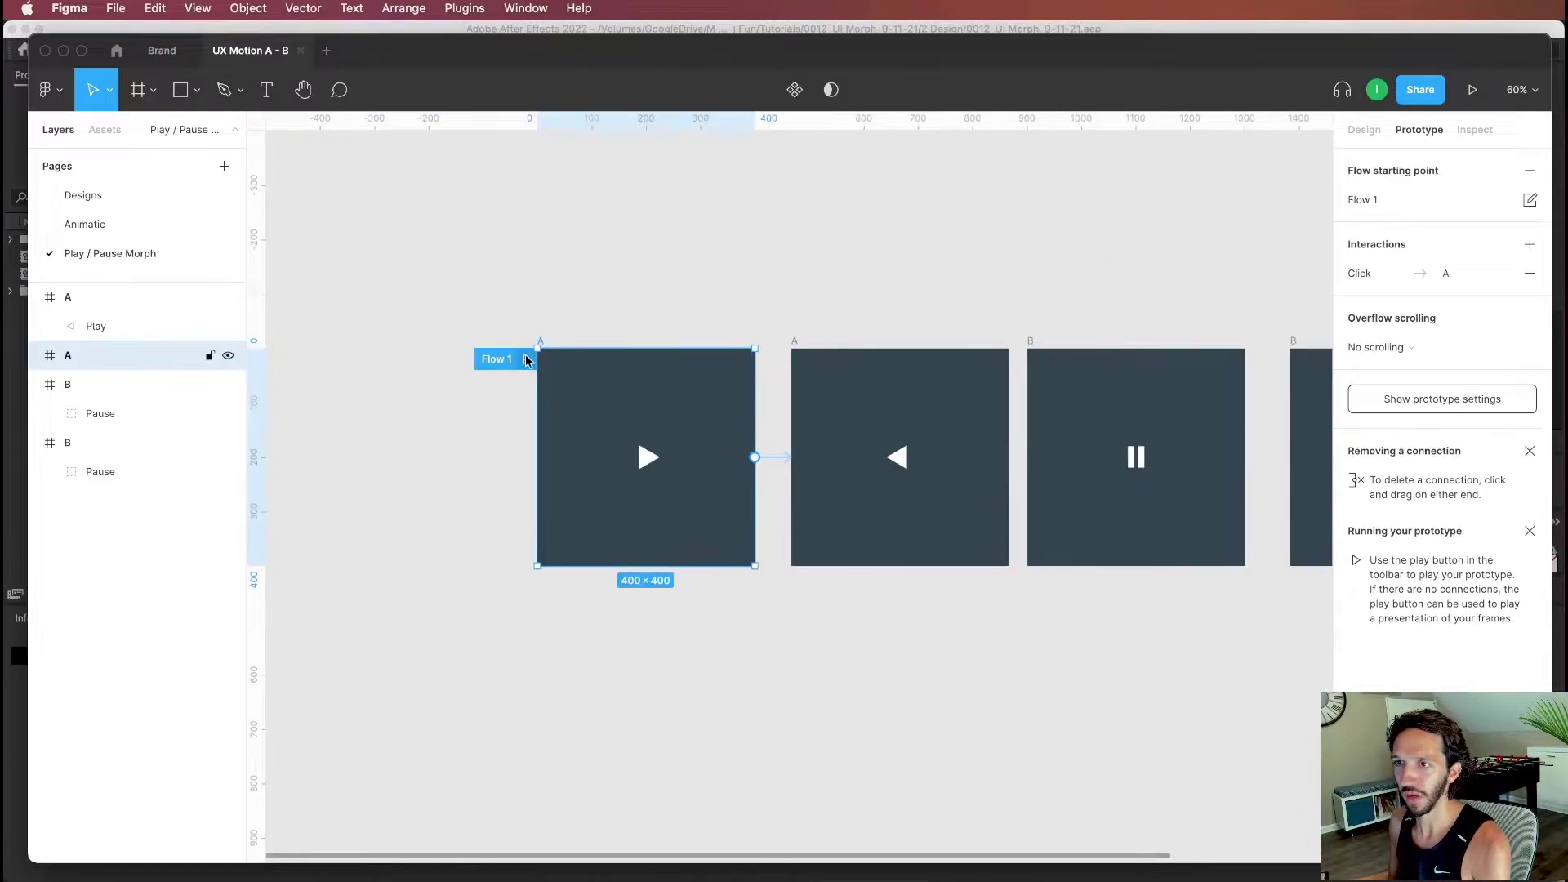
Step: Play the prototype from Flow 1 and test the Play triangle's rotation between the two A frames
left_click(527, 360)
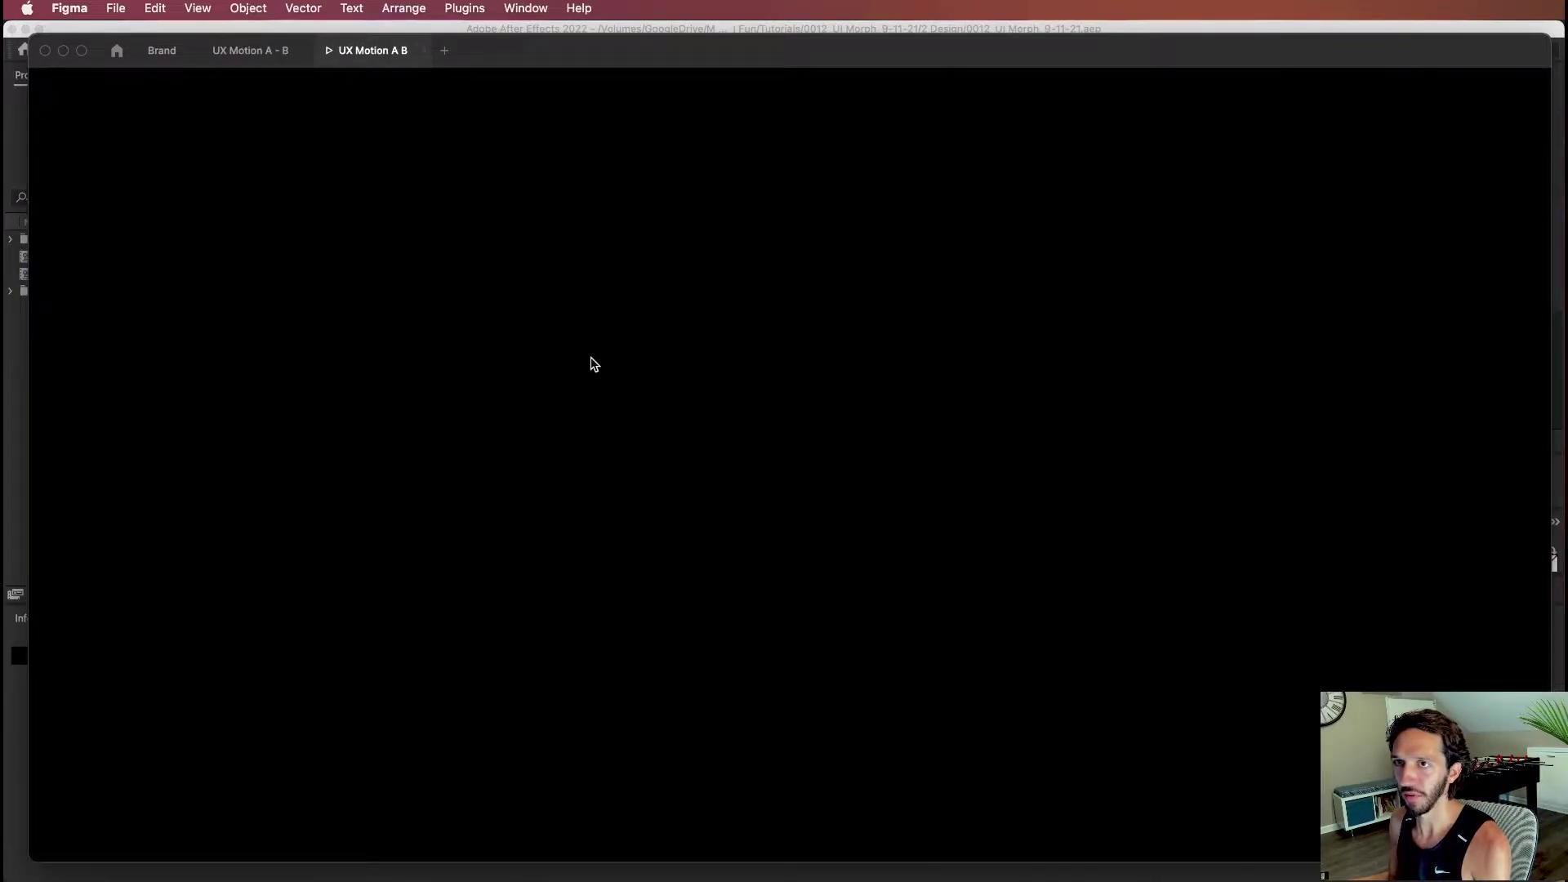
left_click(792, 475)
left_click(793, 480)
left_click(794, 480)
left_click(794, 480)
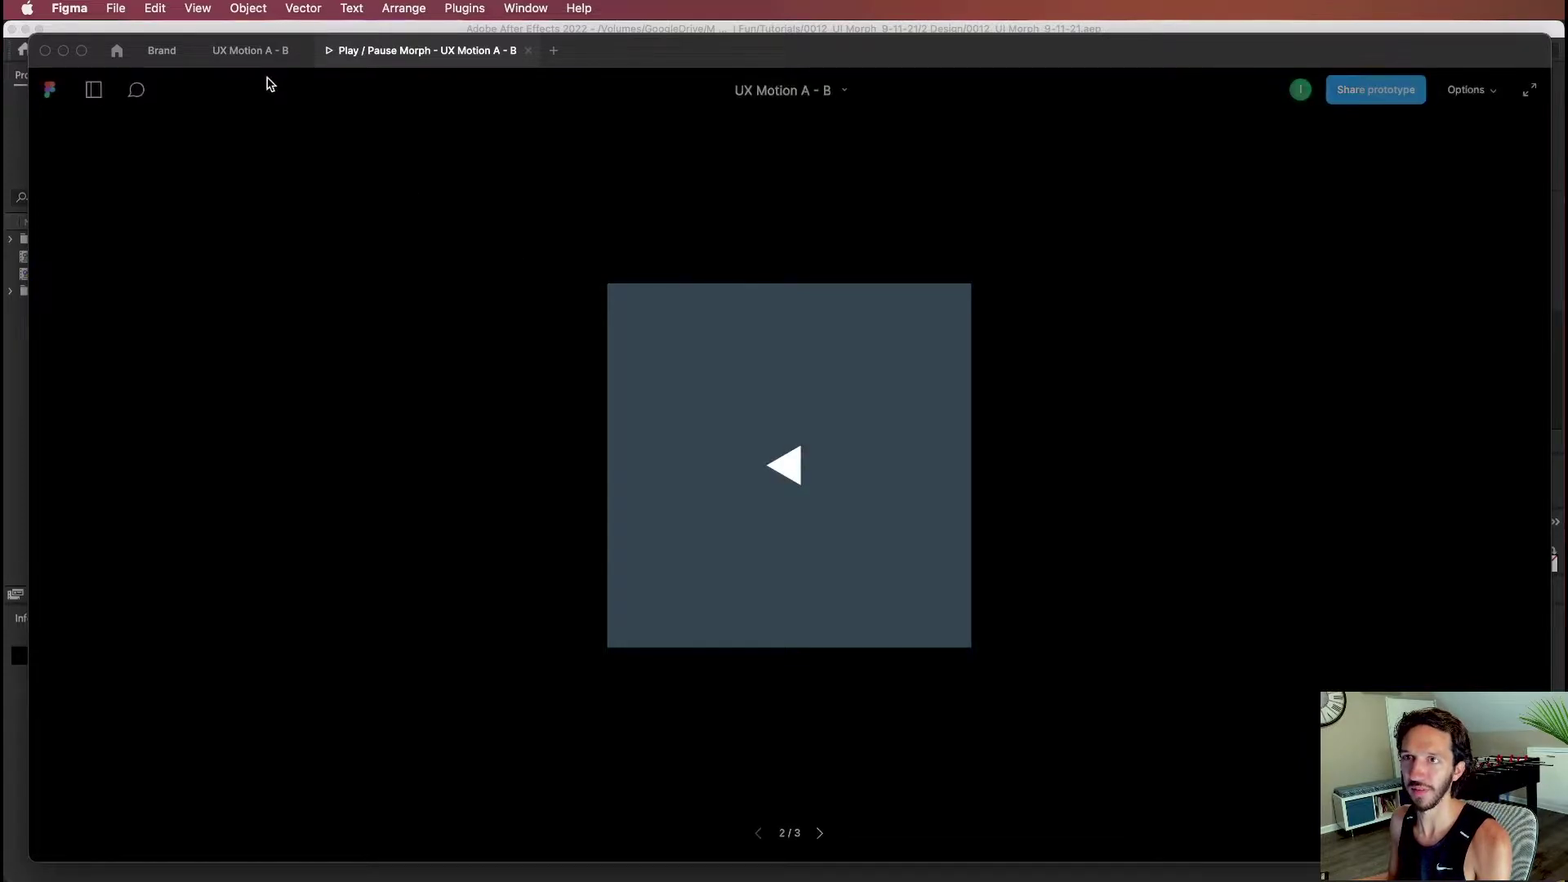
Step: Return to the design file and connect the second A frame to the adjacent B frame
left_click(250, 50)
left_click(976, 302)
left_click_drag(977, 302, 693, 315)
left_click(684, 404)
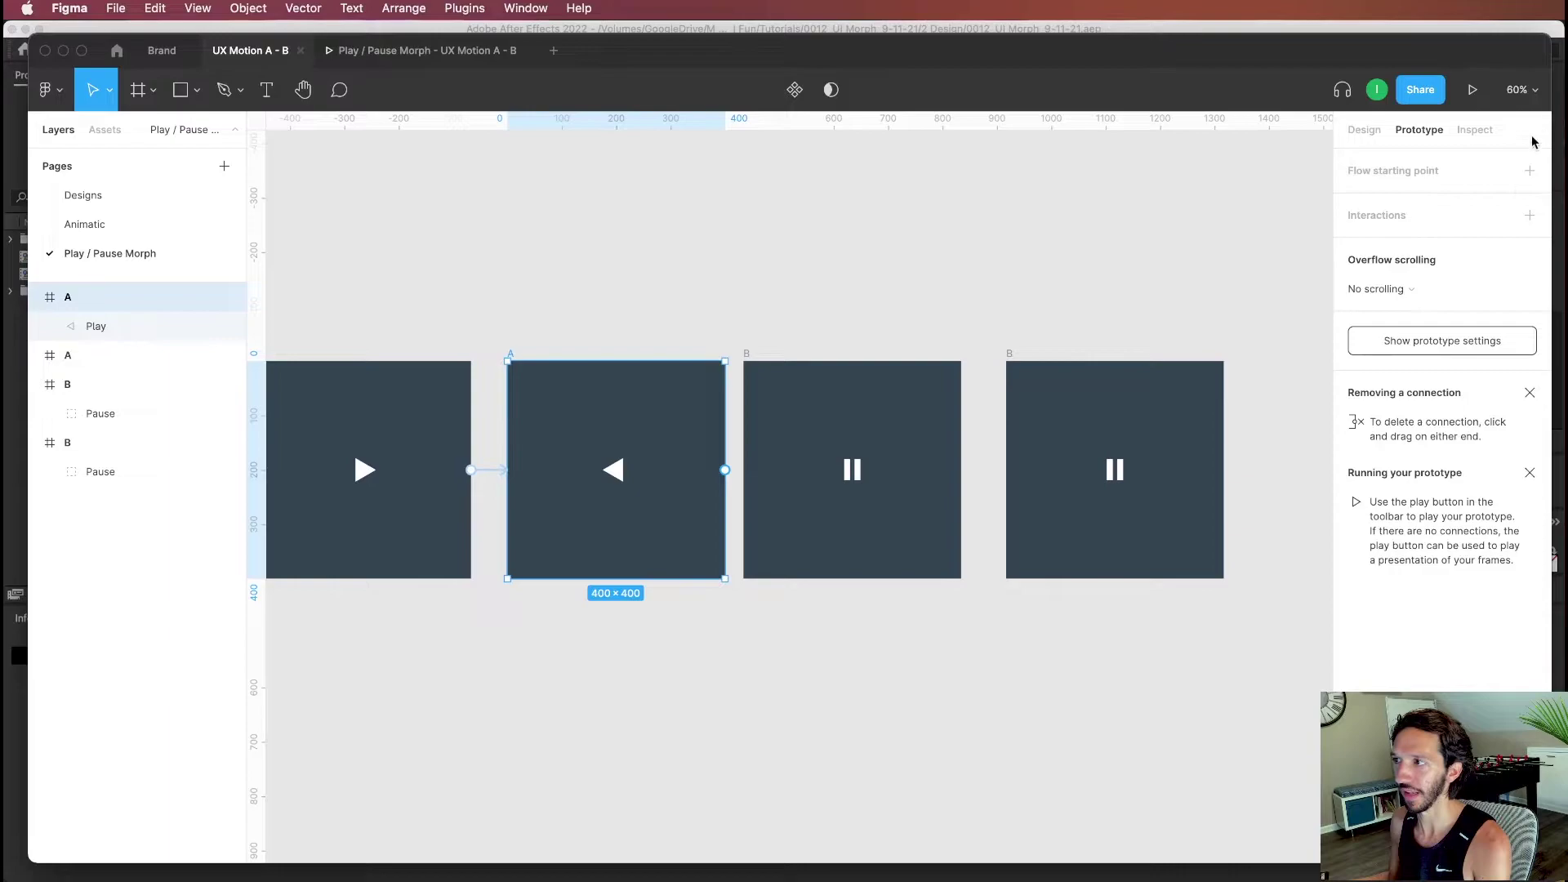
left_click_drag(740, 480, 776, 465)
Step: Set the second A frame's interaction to trigger after a delay of 1 ms
left_click(1170, 288)
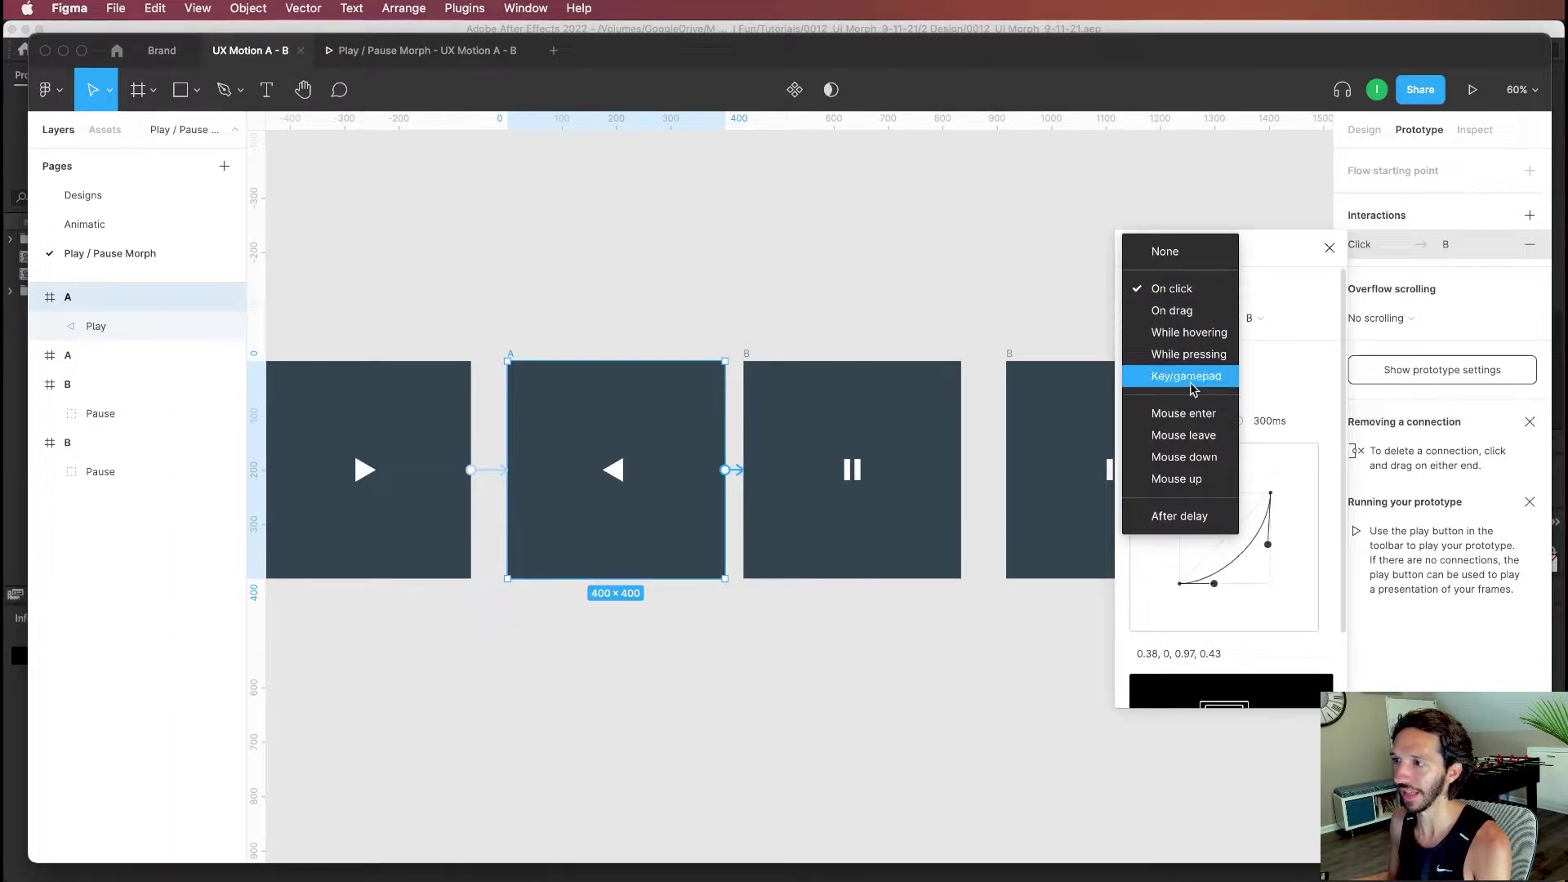
left_click(1193, 511)
left_click(1299, 290)
type("1")
key("Tab")
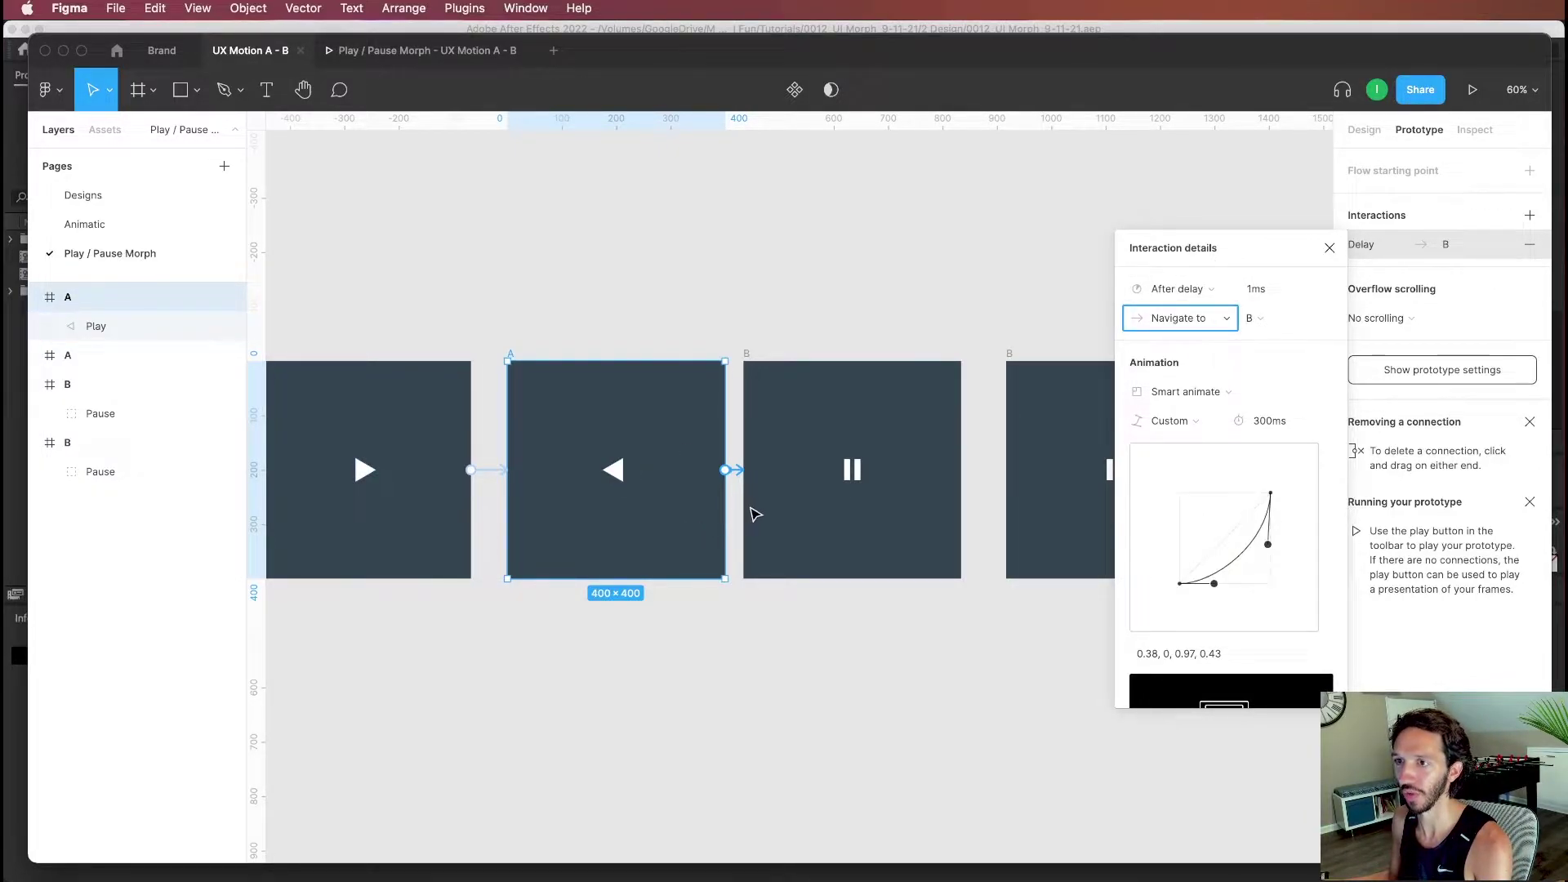
Step: Set the animation of the connection from the second A frame to the first B frame to Instant
left_click(1192, 393)
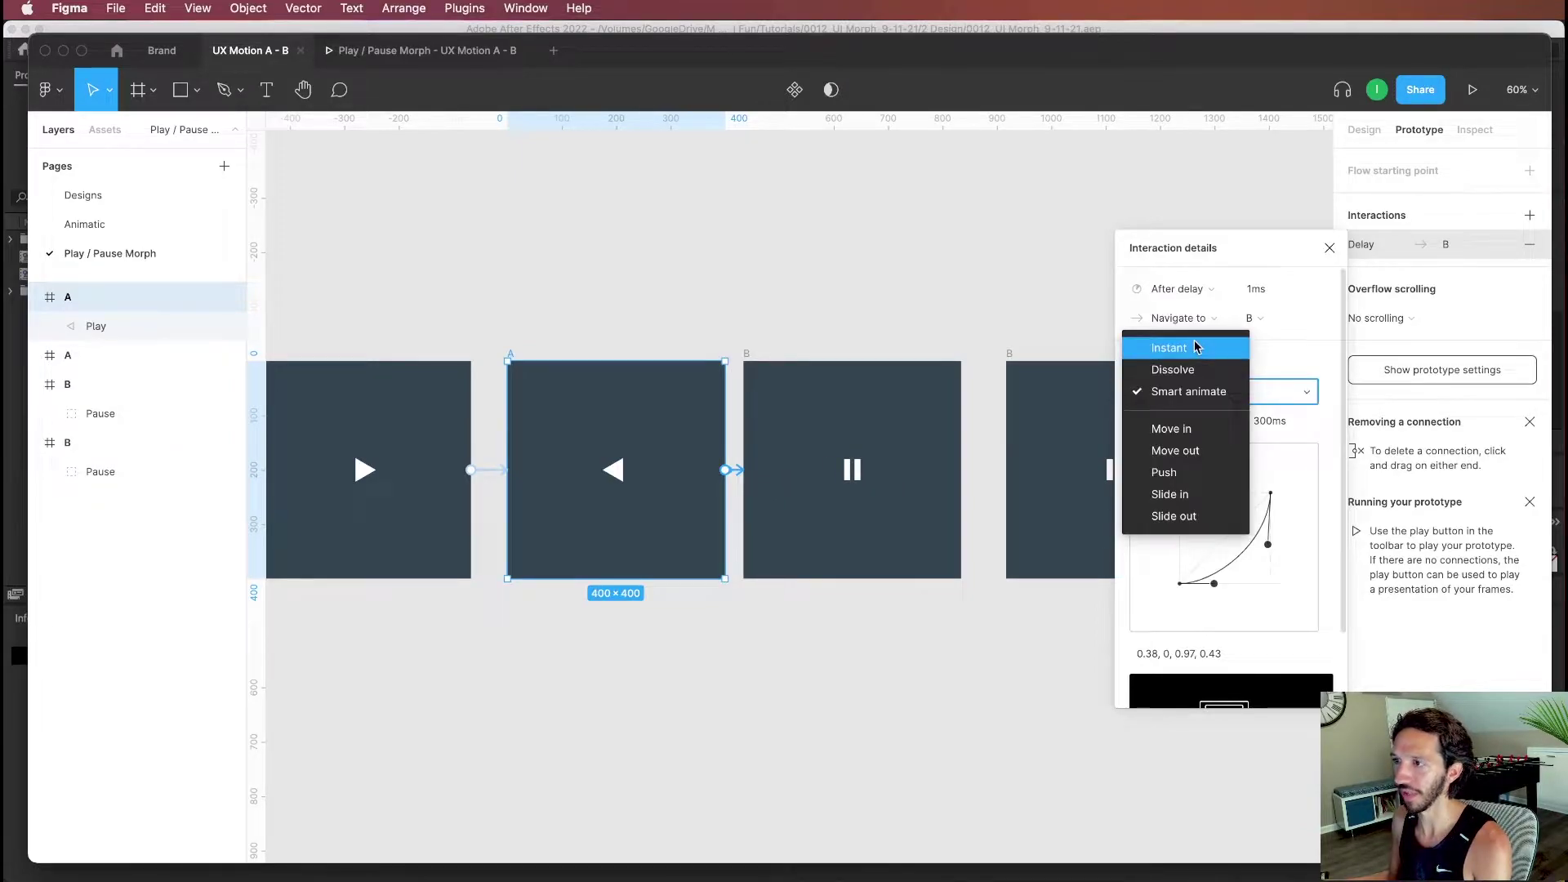
left_click(1194, 347)
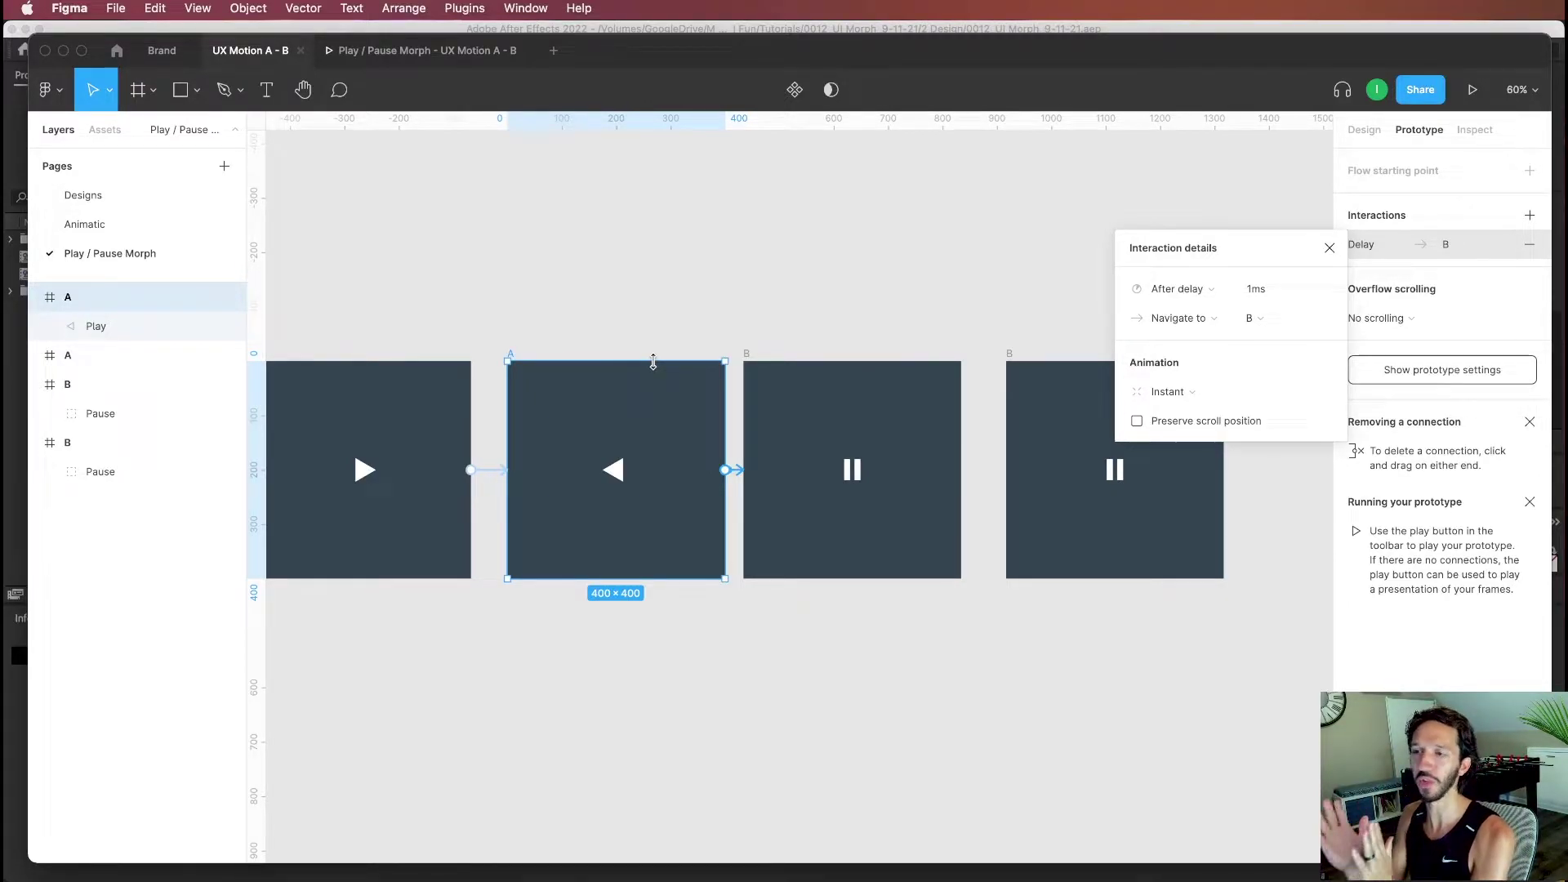
left_click(826, 337)
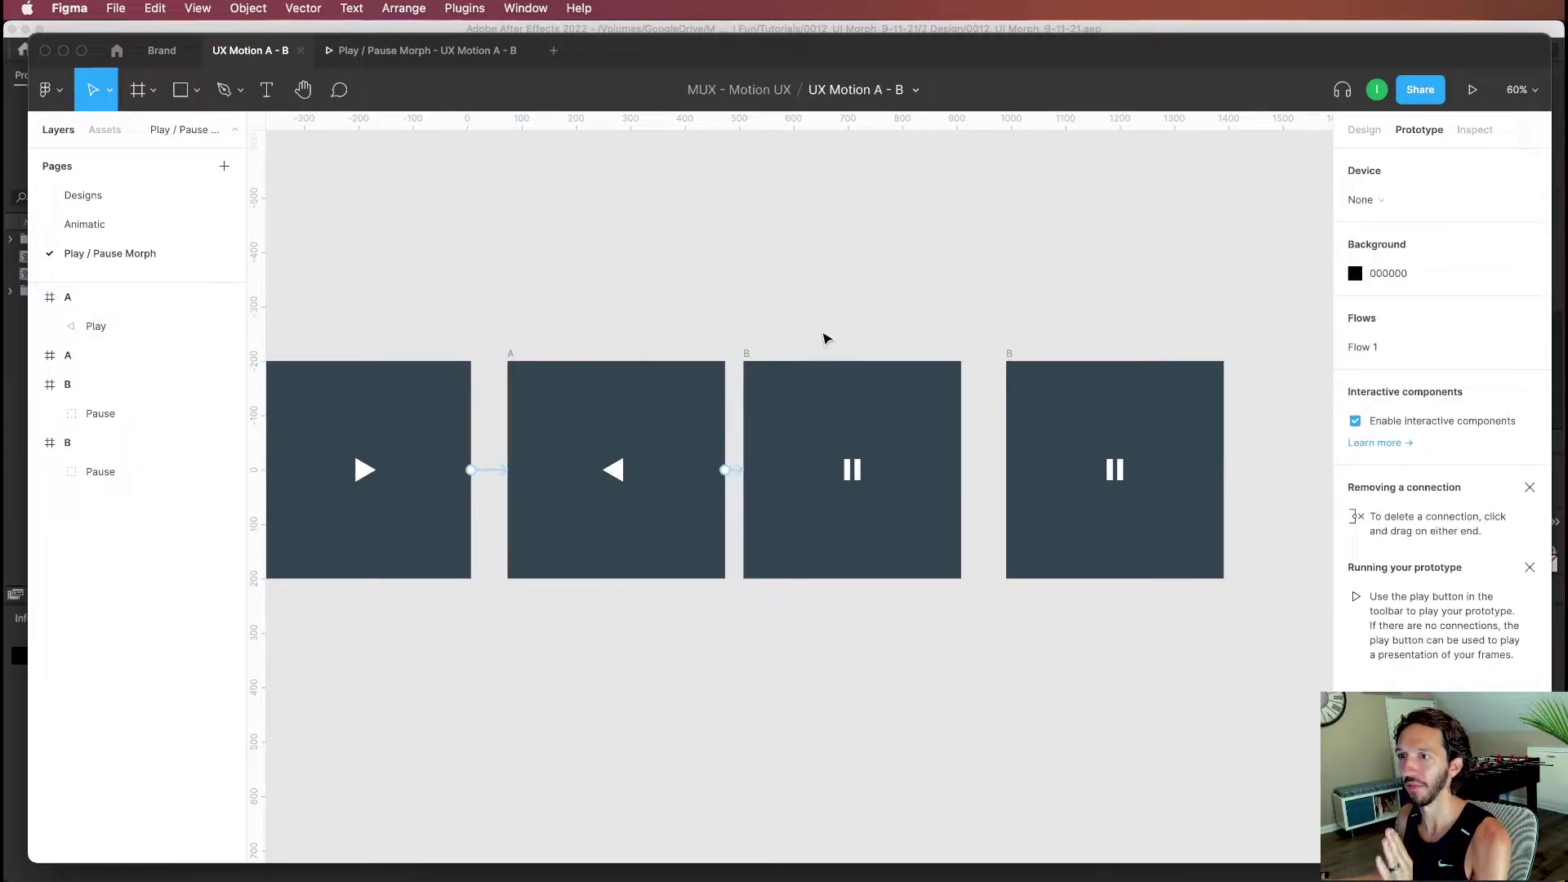
Step: Connect the first B frame to the last B frame using Smart animate with a custom easing curve of 0.01, 0.63, 0.3, 1
left_click(748, 352)
left_click_drag(961, 467, 1061, 466)
left_click(1171, 393)
left_click(1174, 435)
left_click_drag(1215, 586, 1207, 492)
Step: Set the first B frame's interaction to trigger after a delay of 1 ms
left_click(1170, 289)
left_click(1173, 515)
left_click(1269, 288)
type("1")
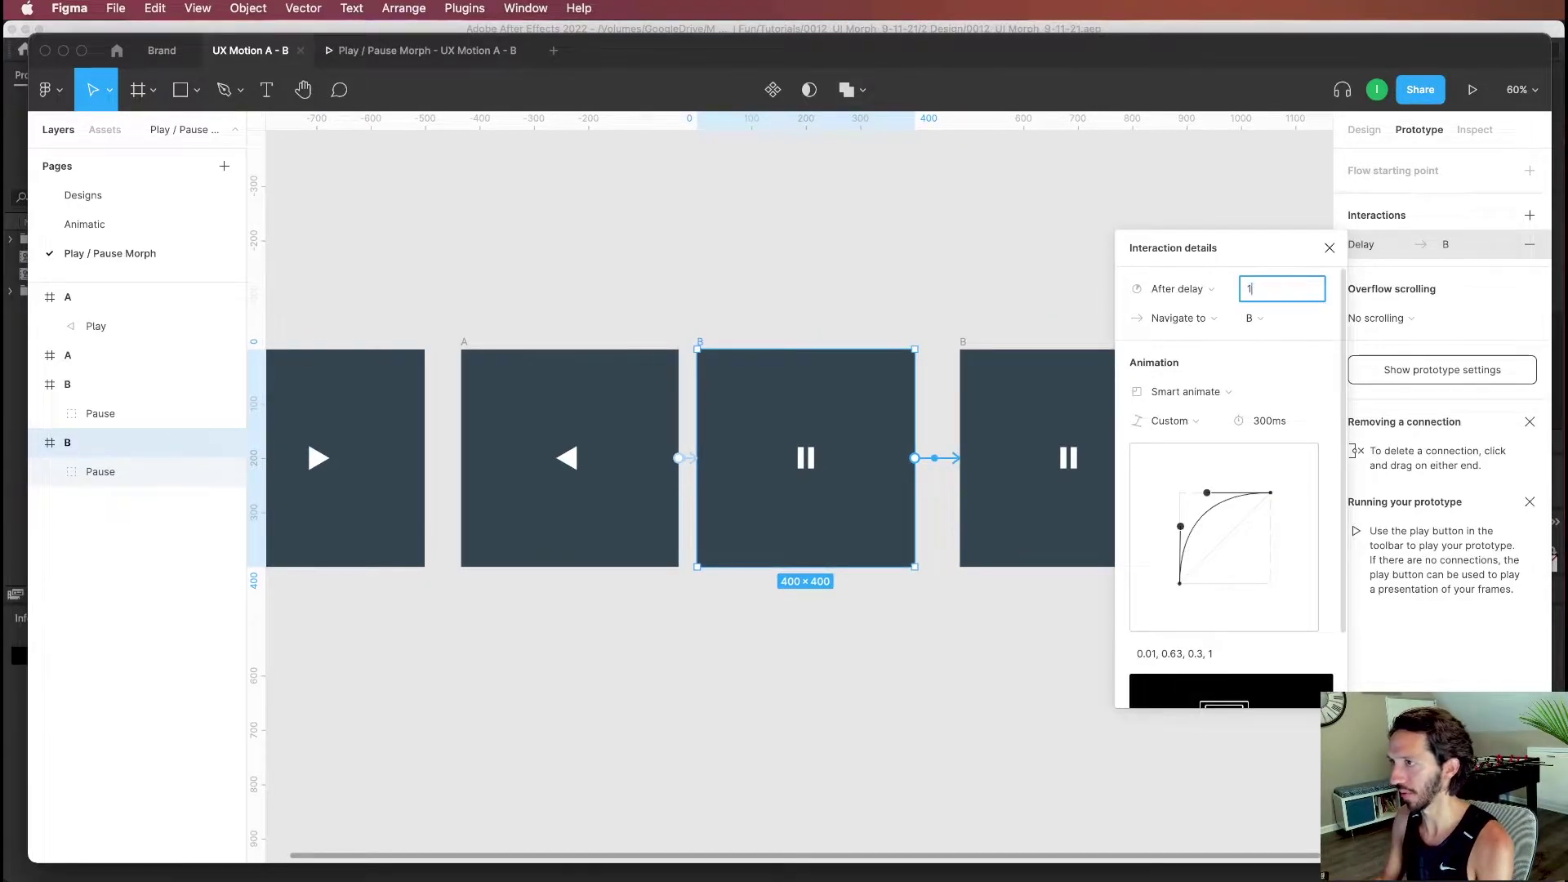
left_click(1021, 192)
Step: Review the trigger, animation and easing of each connection from the first A frame to the last B frame, and open the prototype preview
scroll(465, 441, "left", 3)
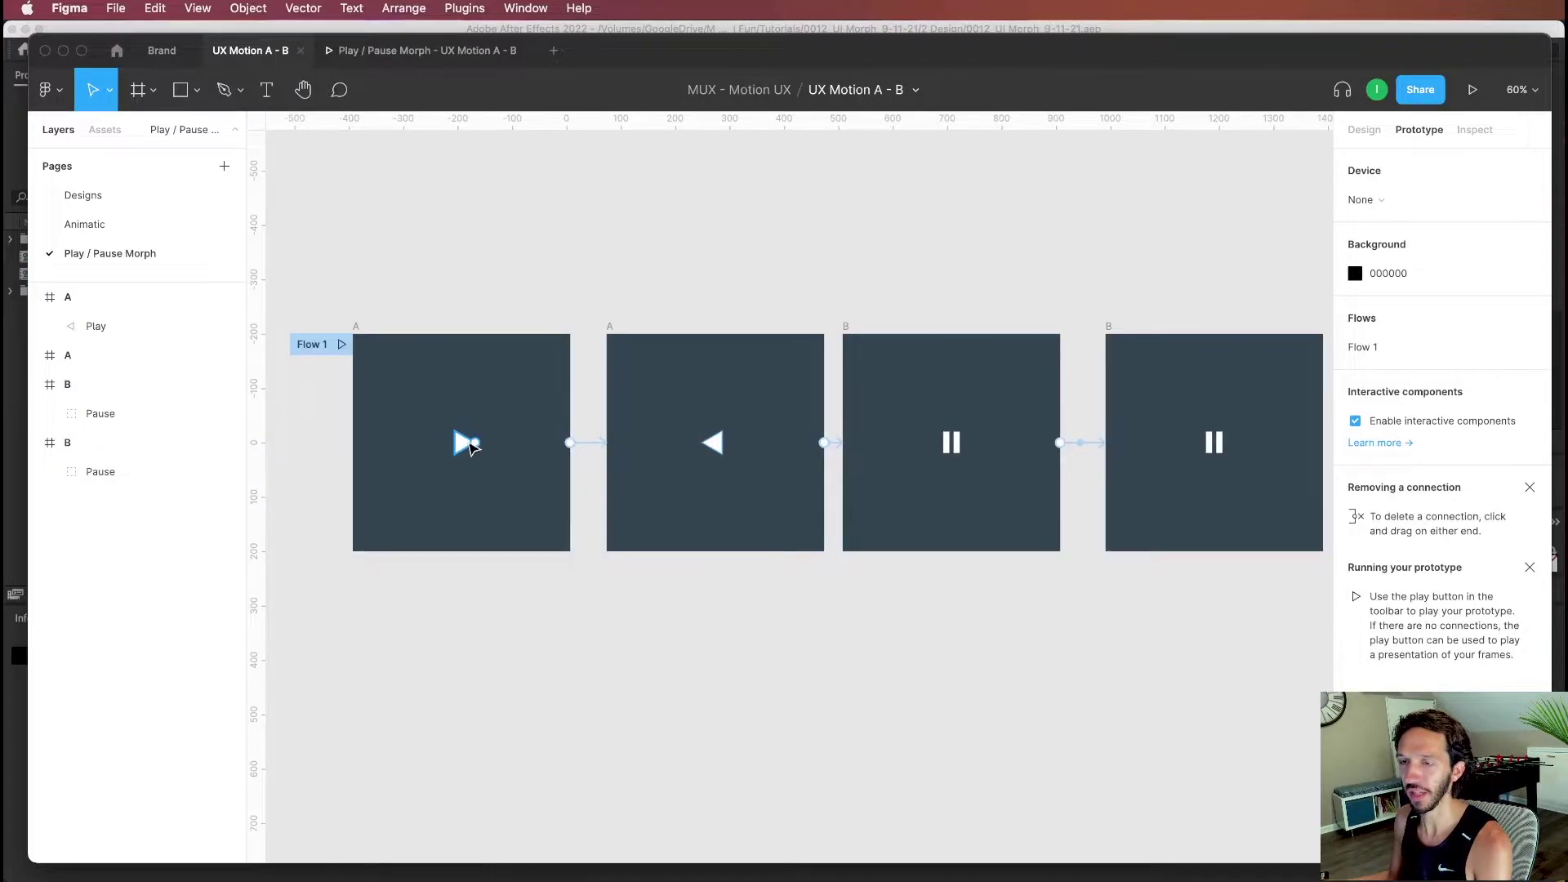
left_click(596, 445)
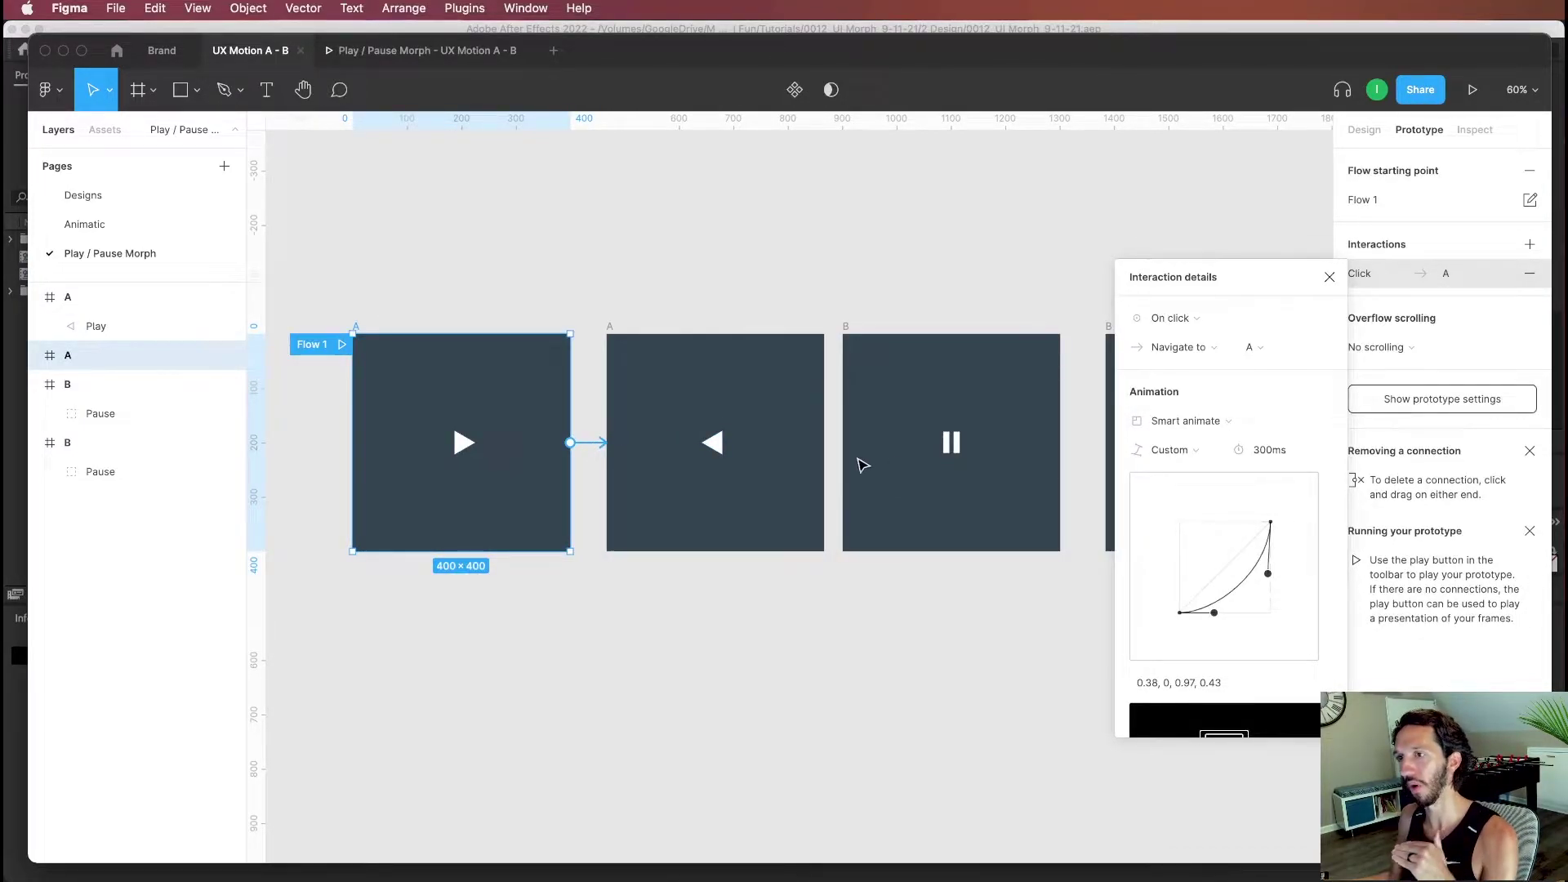
left_click(614, 328)
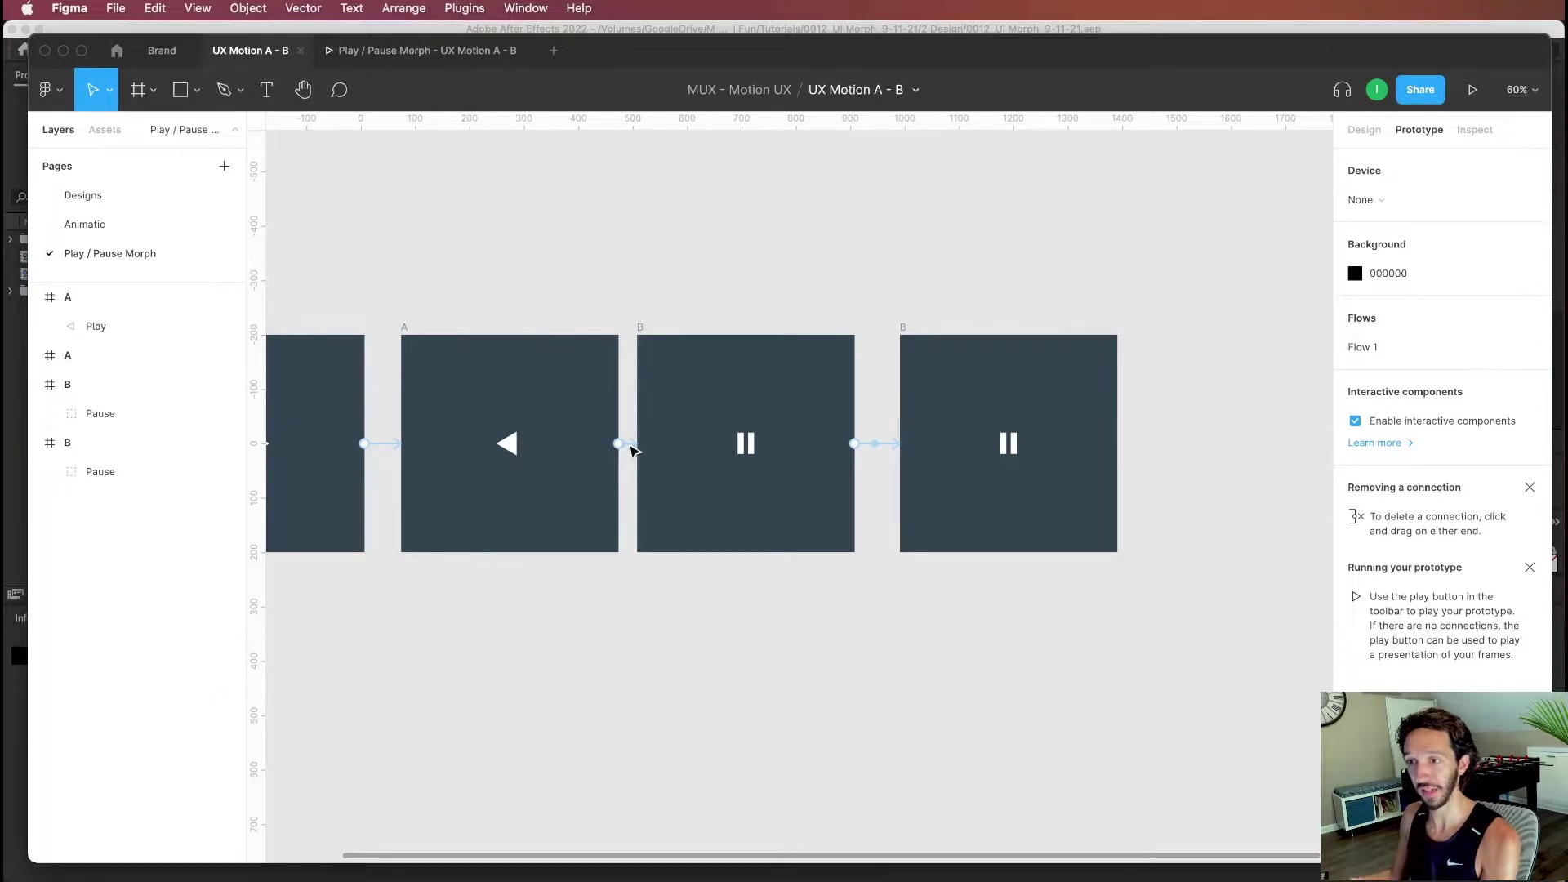
left_click(623, 442)
left_click(639, 329)
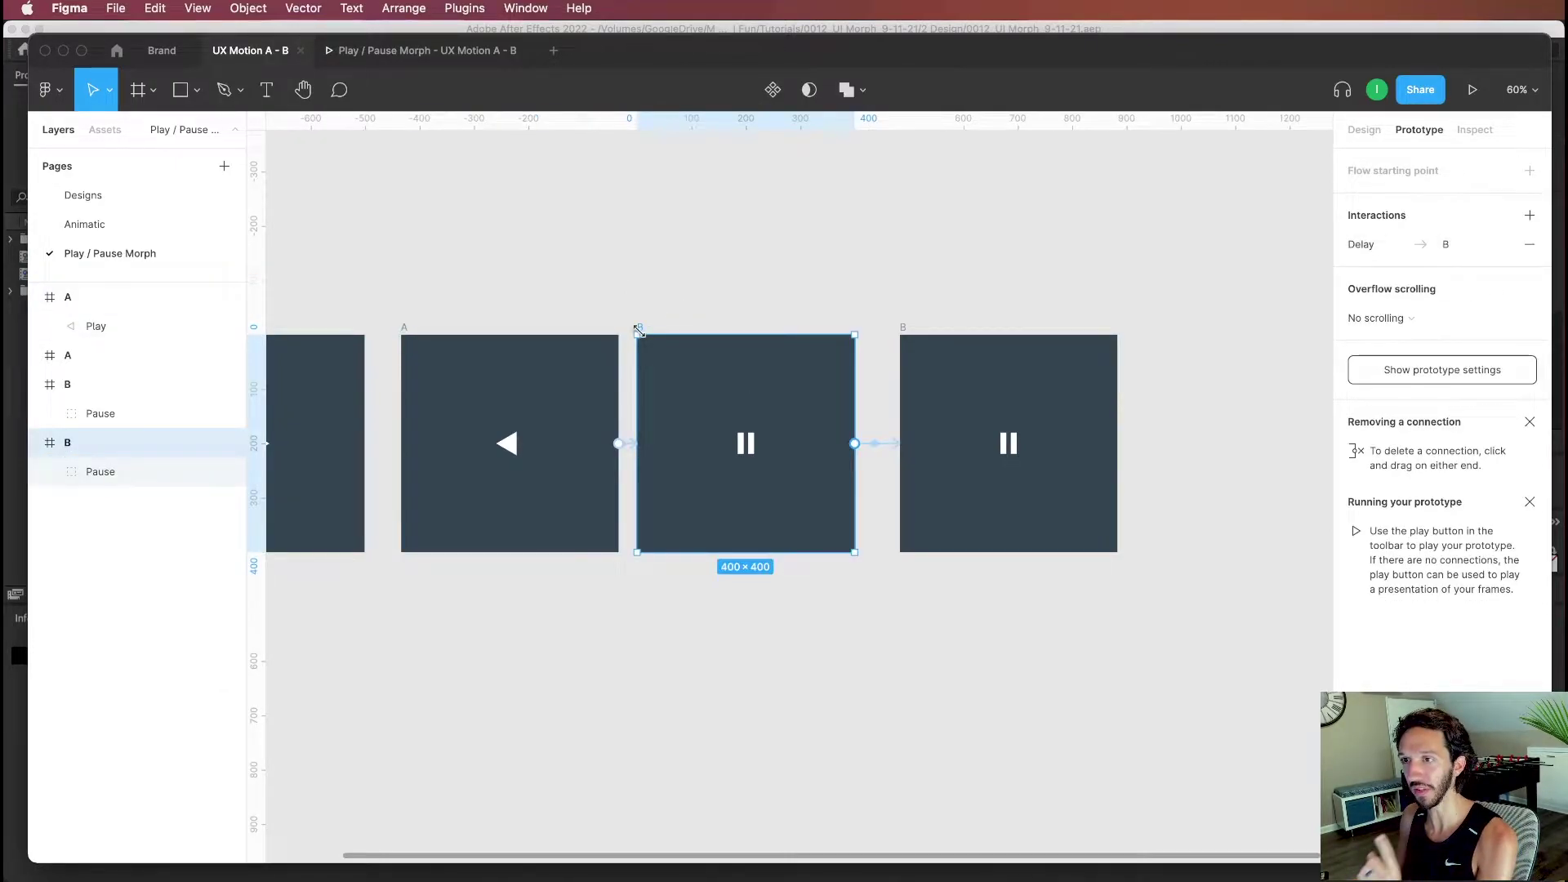
left_click(872, 443)
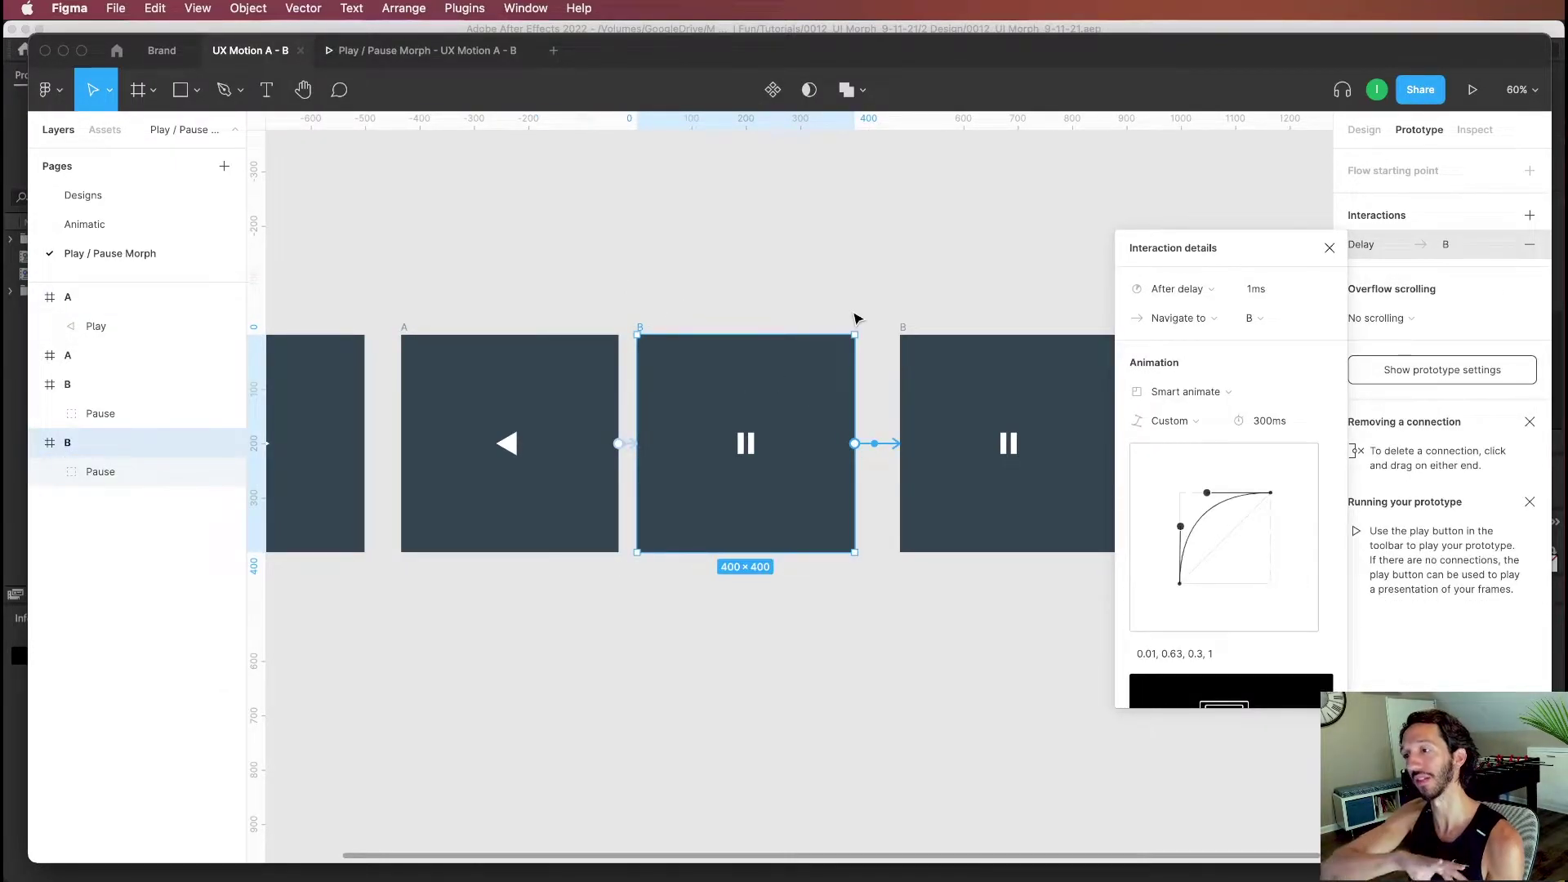
left_click(854, 316)
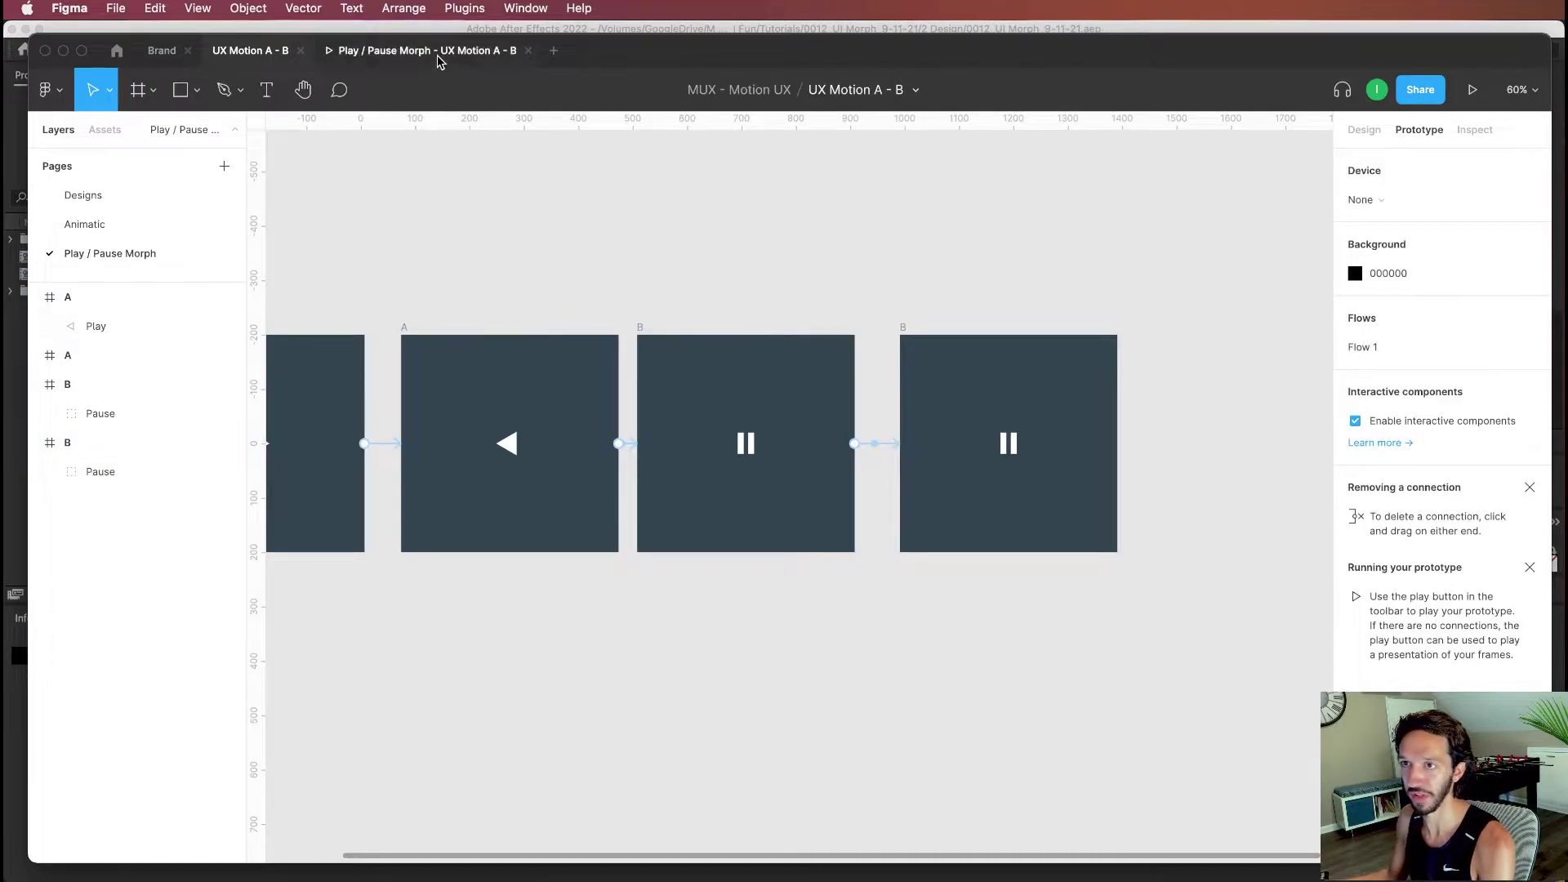
left_click(439, 52)
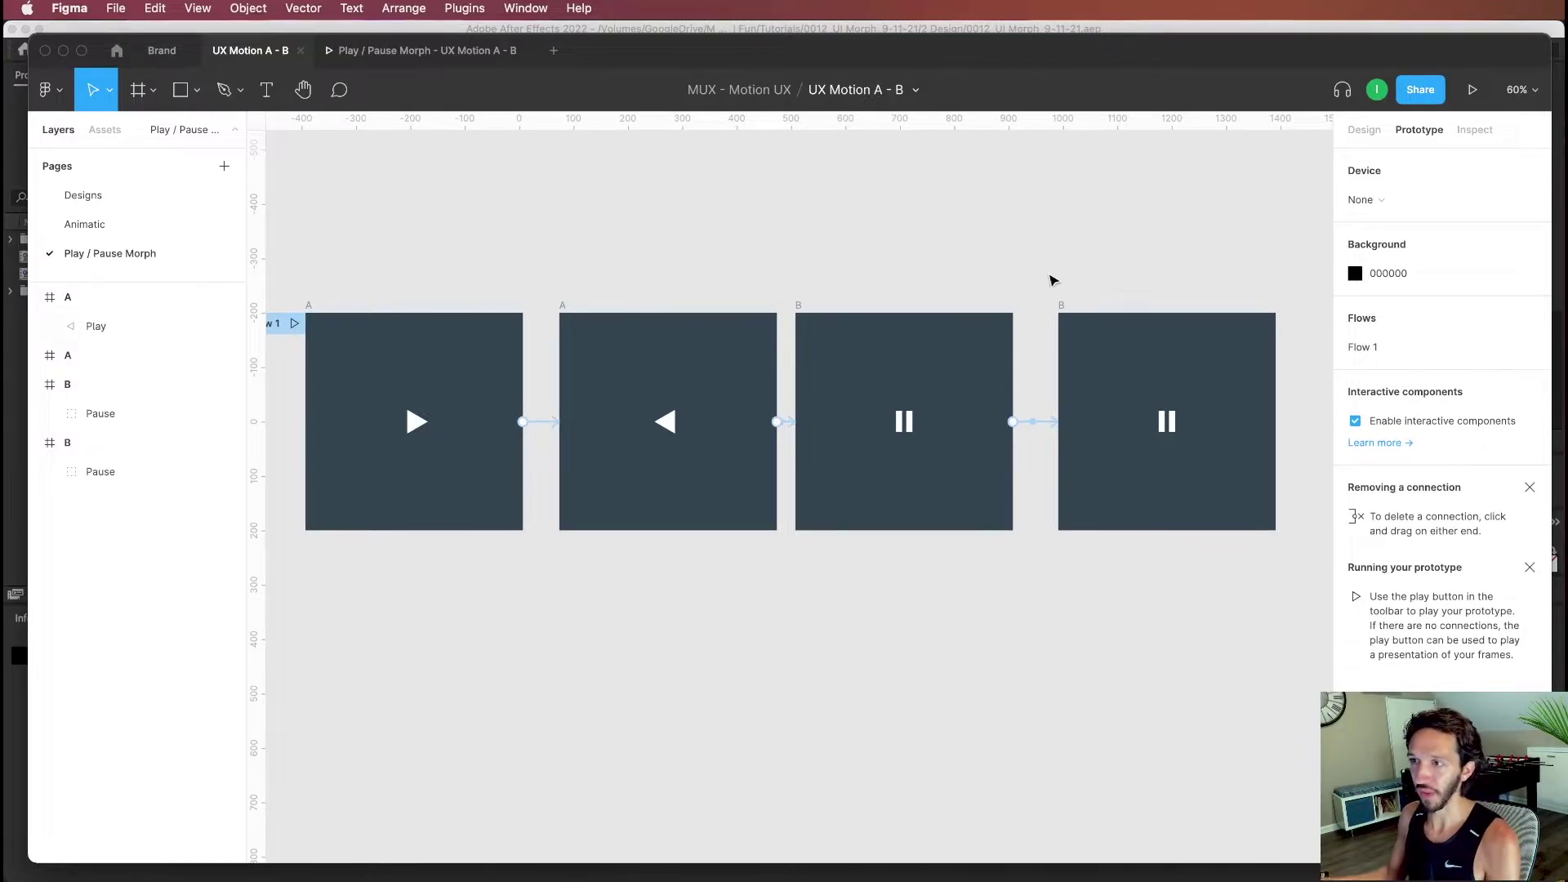
Step: Duplicate the two middle frames, A with the rotated Play and the adjacent B, directly below the originals
left_click(794, 308)
left_click(562, 306, "shift")
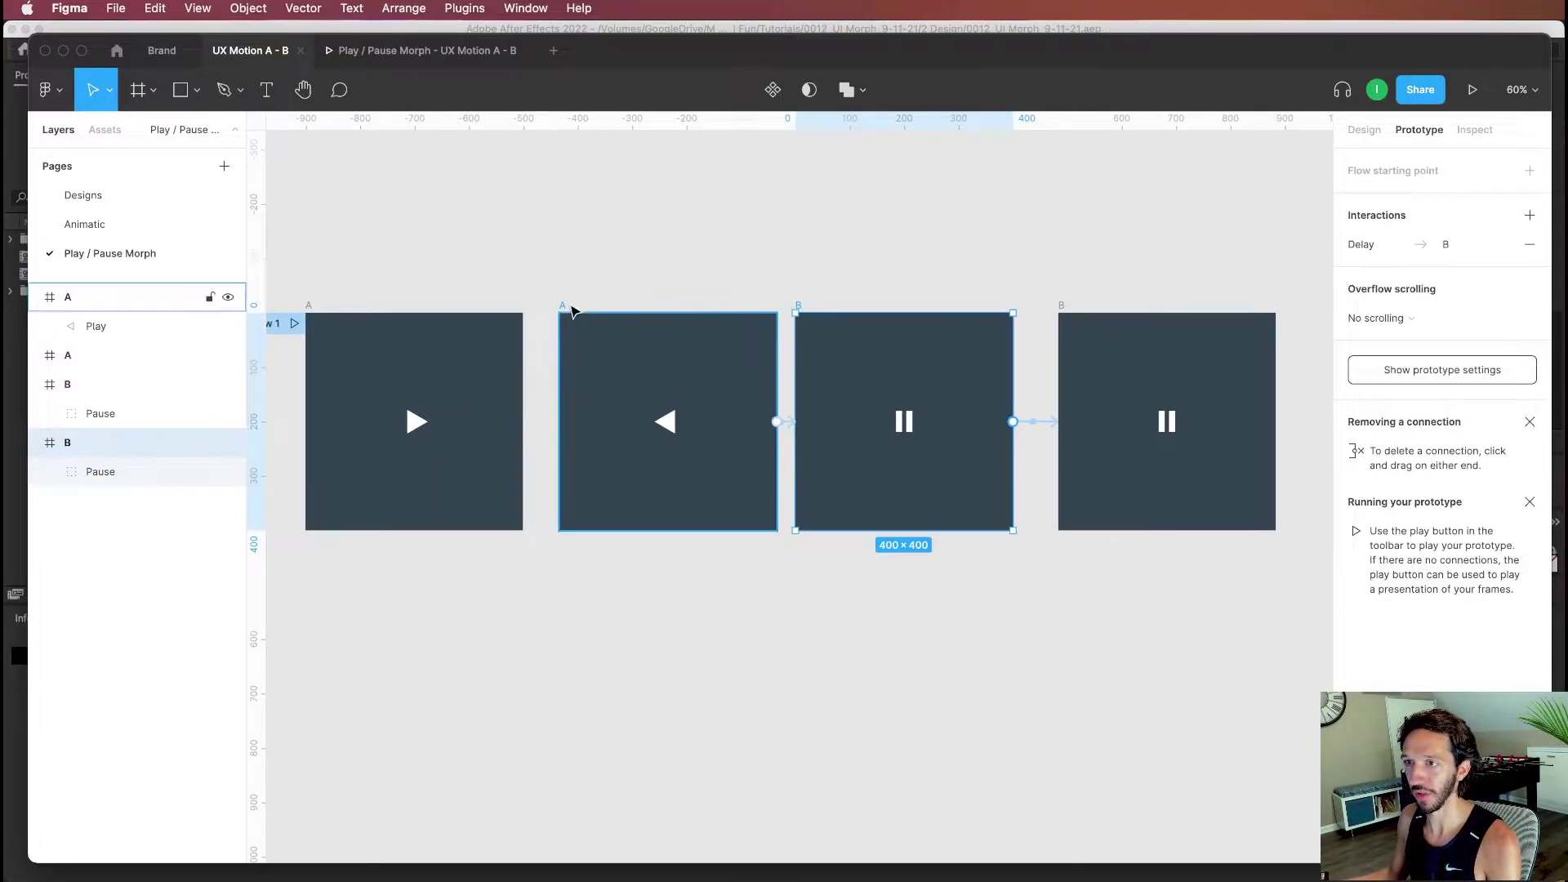
left_click_drag(565, 311, 565, 570)
left_click(890, 251)
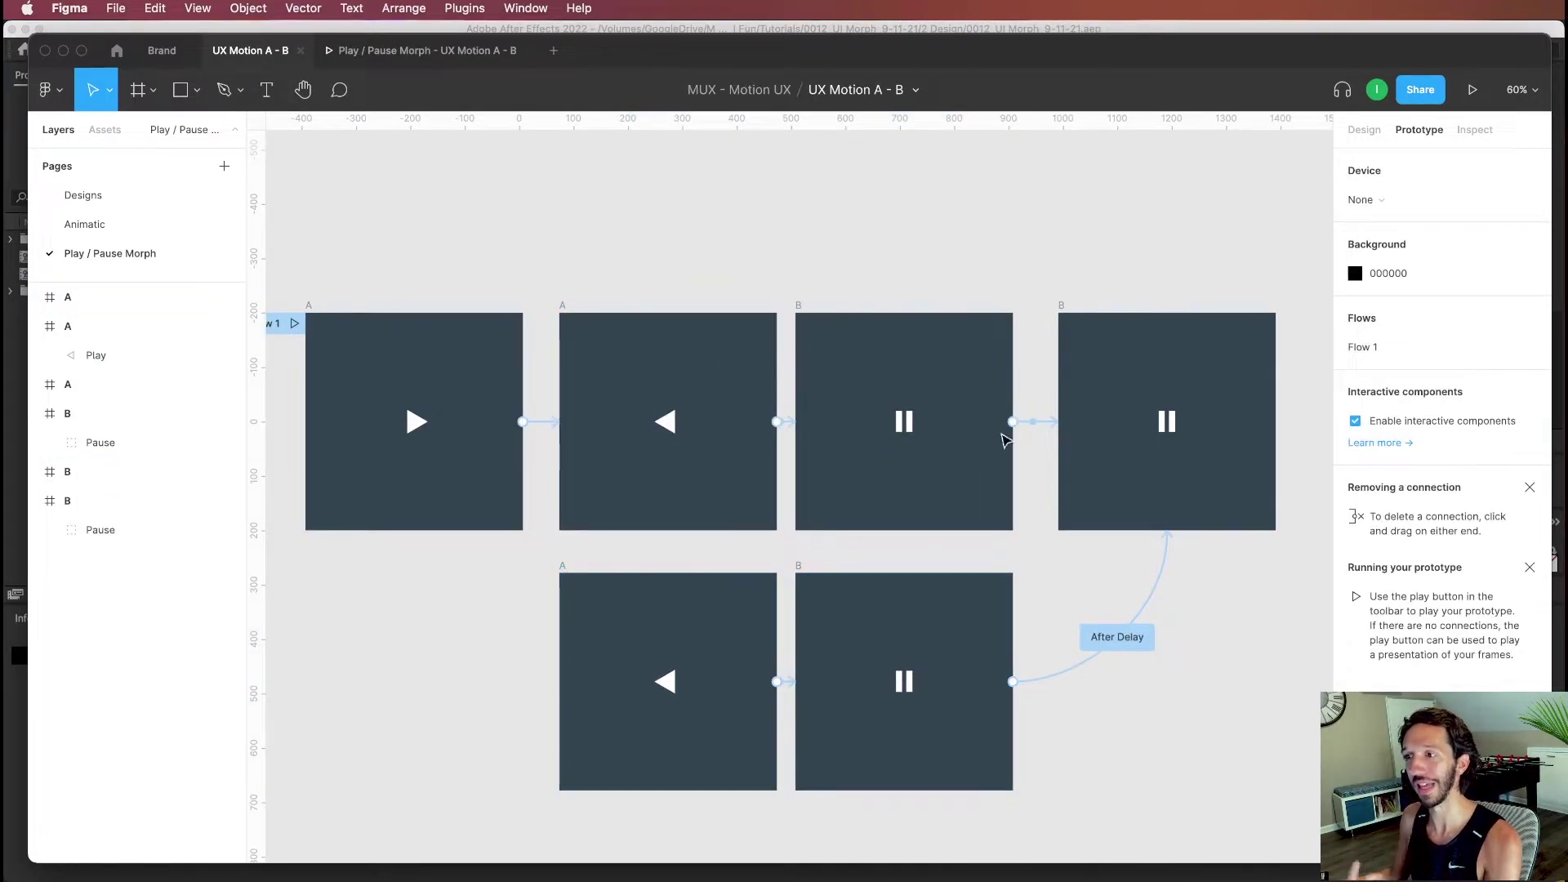
Step: Remove the copied prototype connections from the duplicated A and B frames in the lower row
left_click(1115, 637)
key("Delete")
left_click(786, 682)
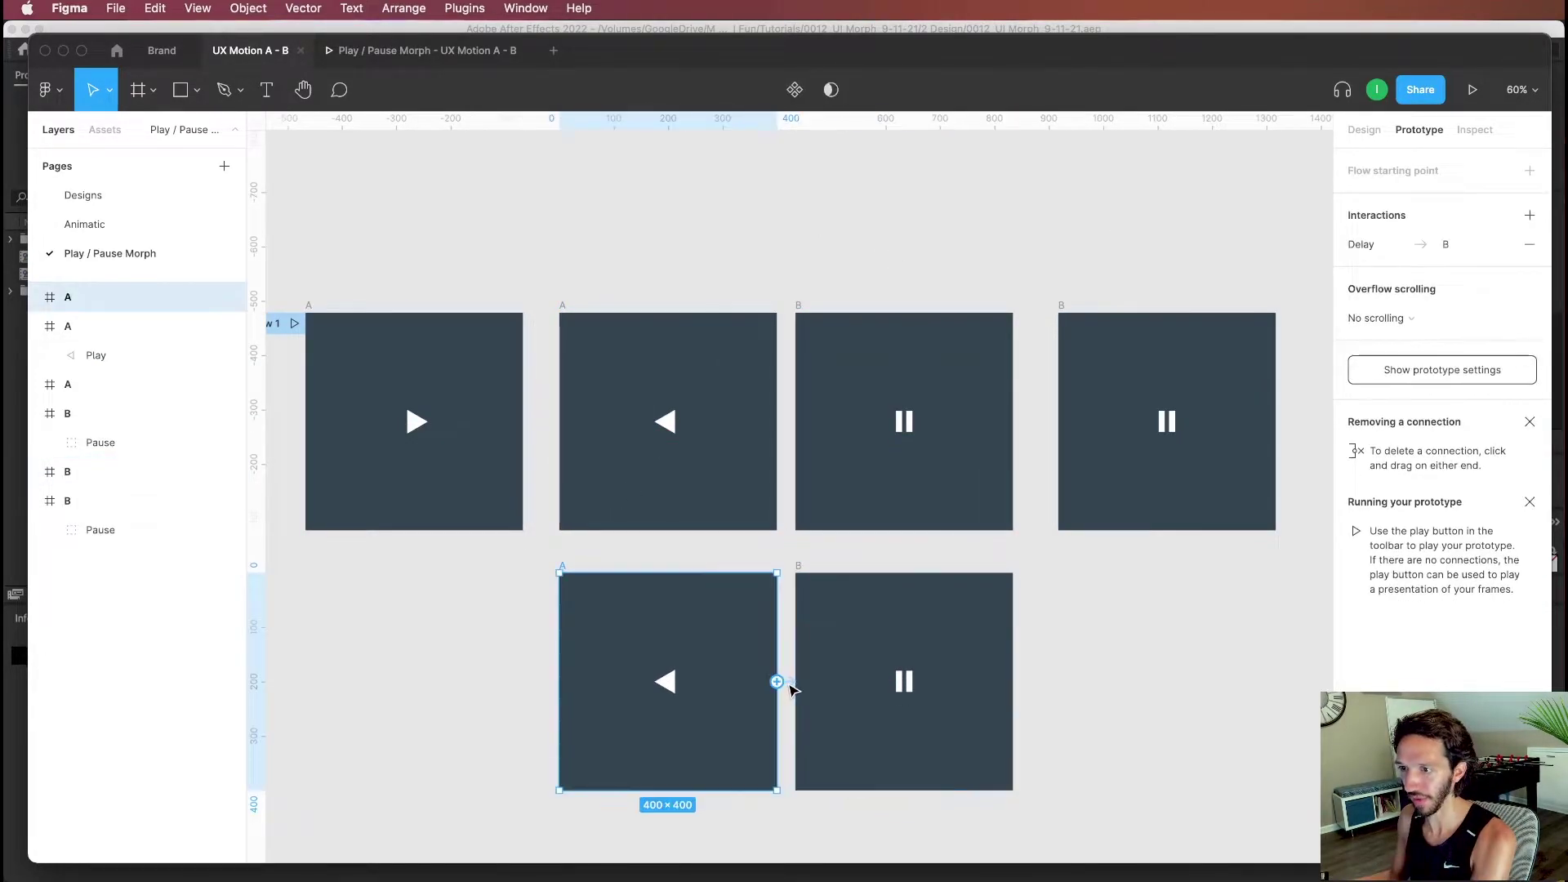
left_click(791, 683)
left_click(1162, 658)
Step: Connect the last B frame to the lower B frame on click, using Smart animate with a custom easing curve of 0.55, 0, 1, 0.54
left_click(1066, 307)
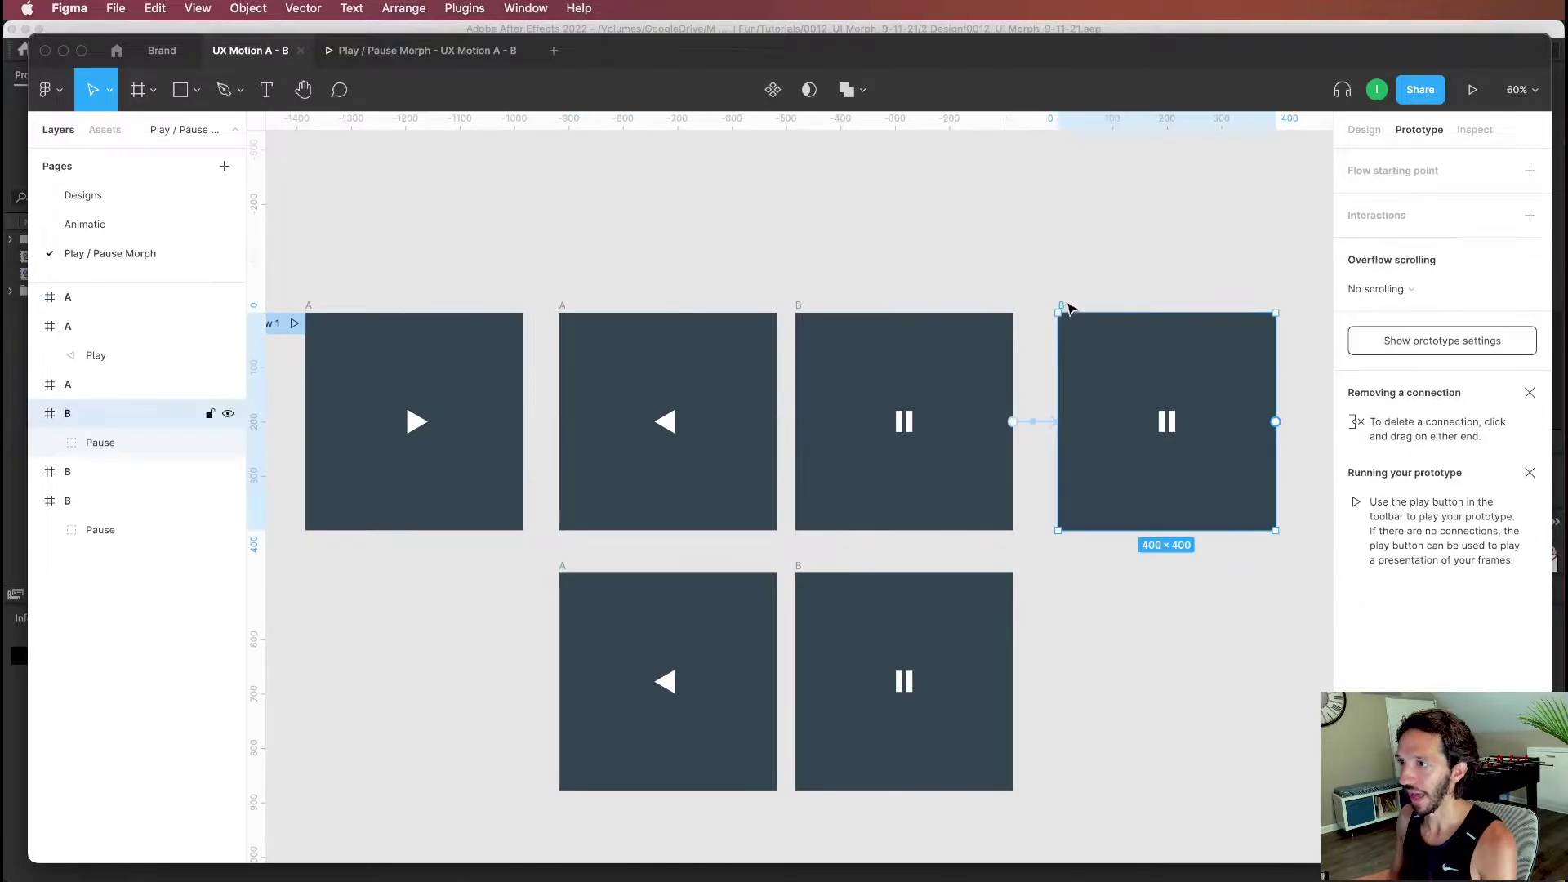
left_click_drag(1275, 421, 973, 715)
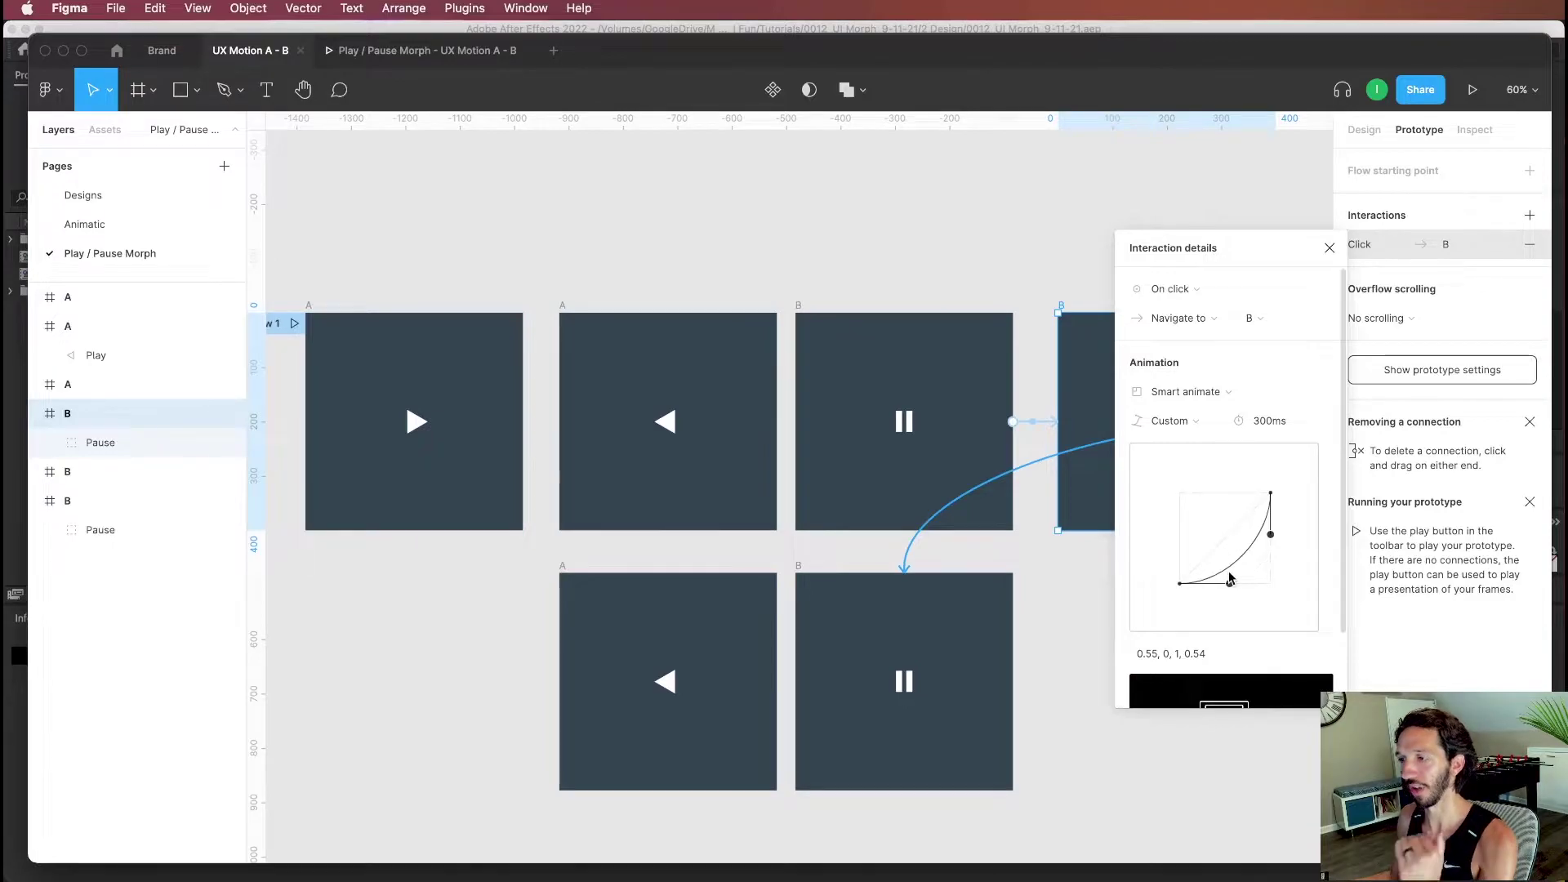
left_click(1328, 248)
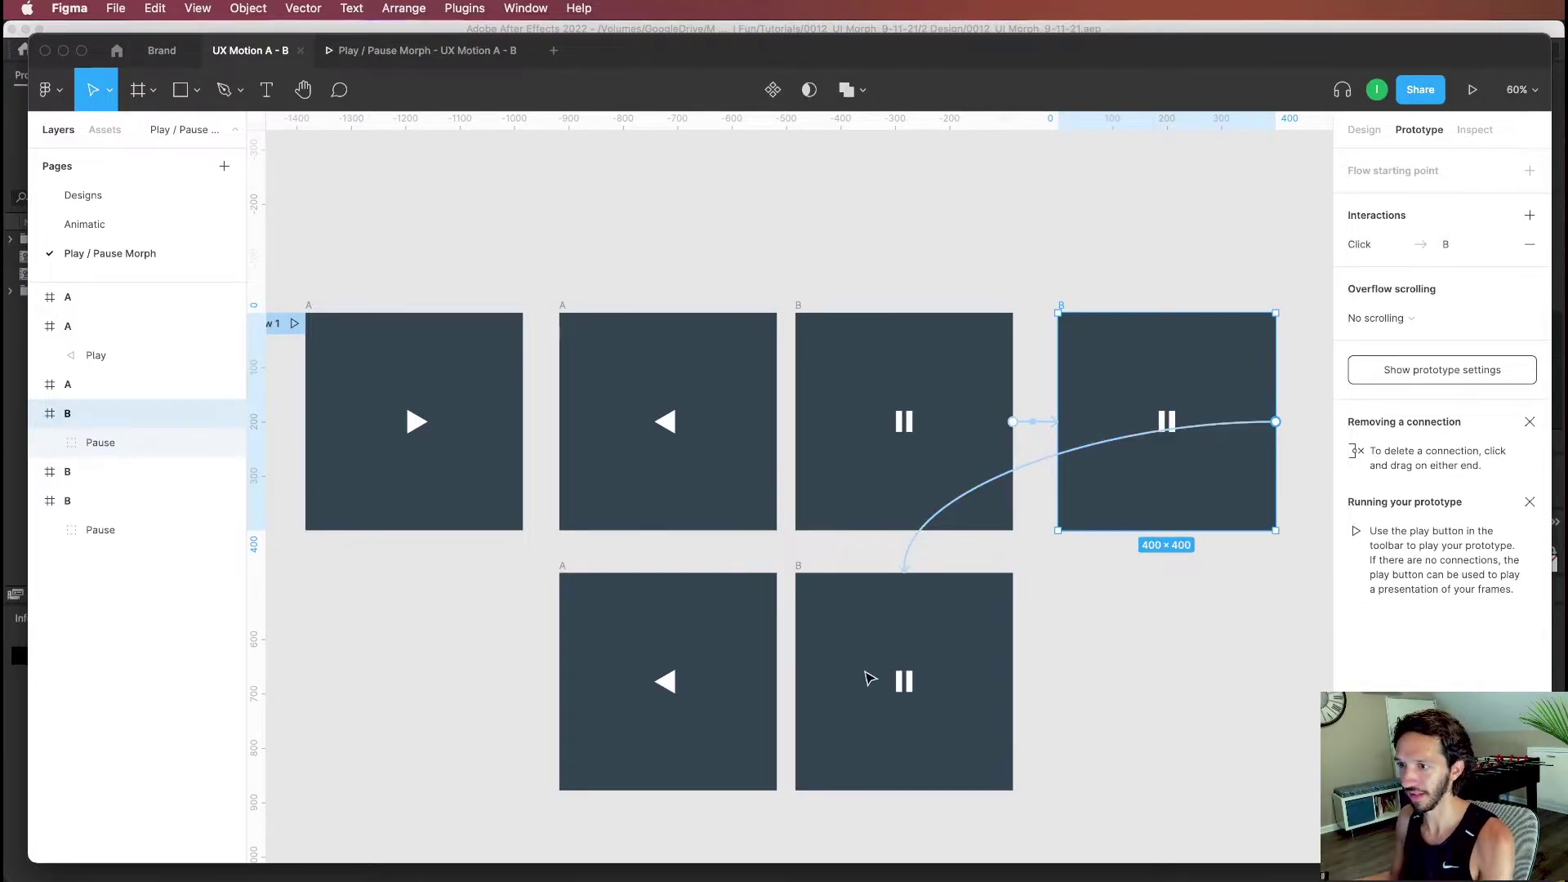
Step: Connect the lower B frame to the lower A frame, triggered after a delay of 1 ms
left_click(941, 661)
left_click_drag(1012, 681, 727, 690)
left_click(1181, 294)
left_click(1168, 517)
left_click(1278, 289)
type("1ms")
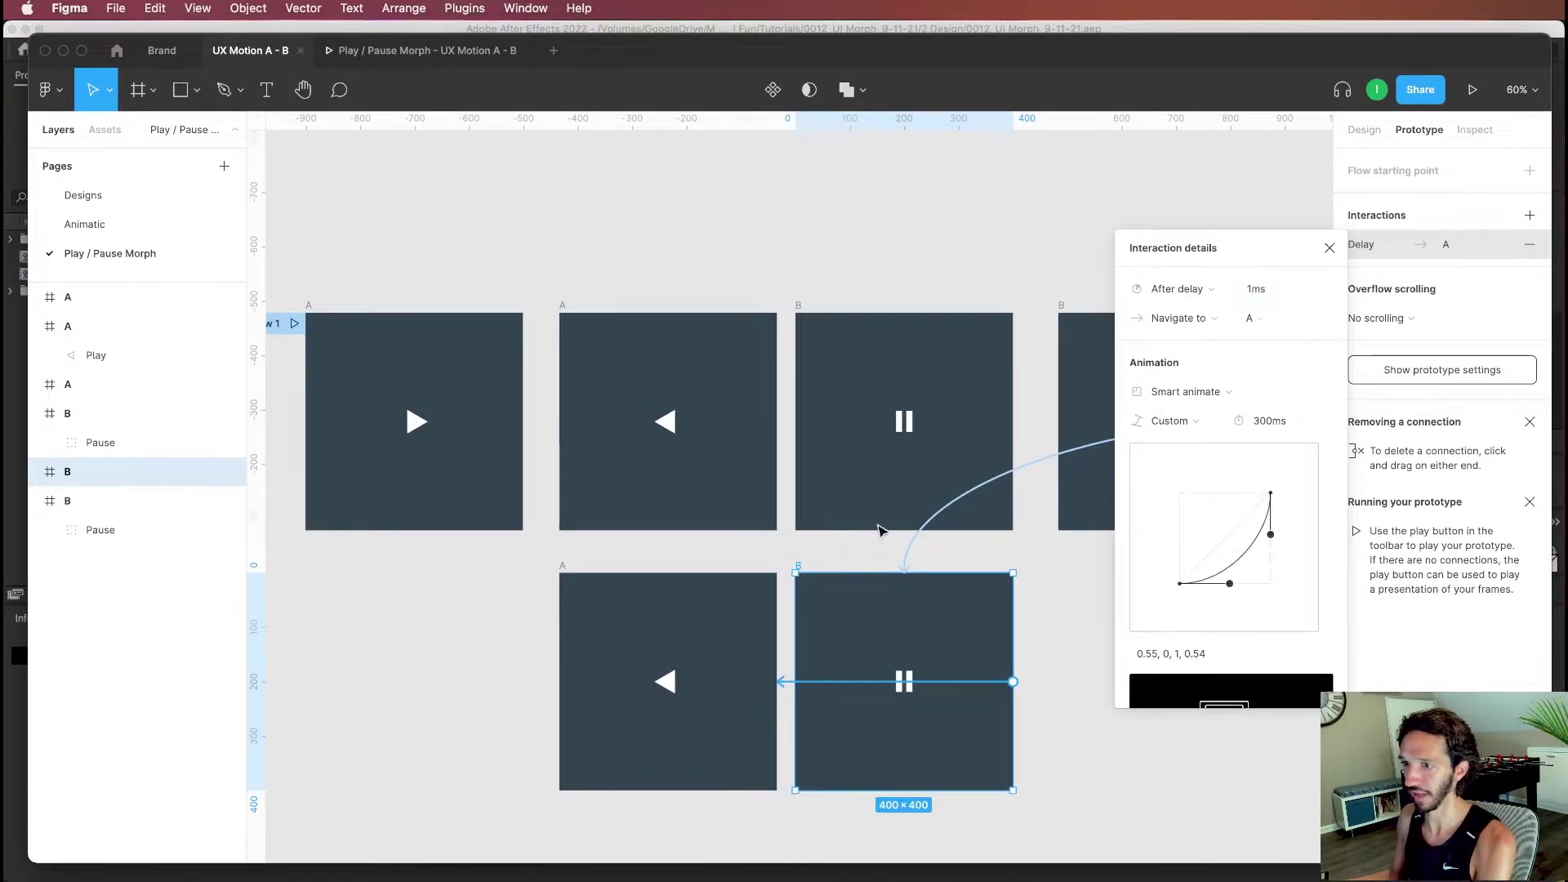
Step: Set the animation of the lower B to lower A connection to Instant
left_click(1185, 392)
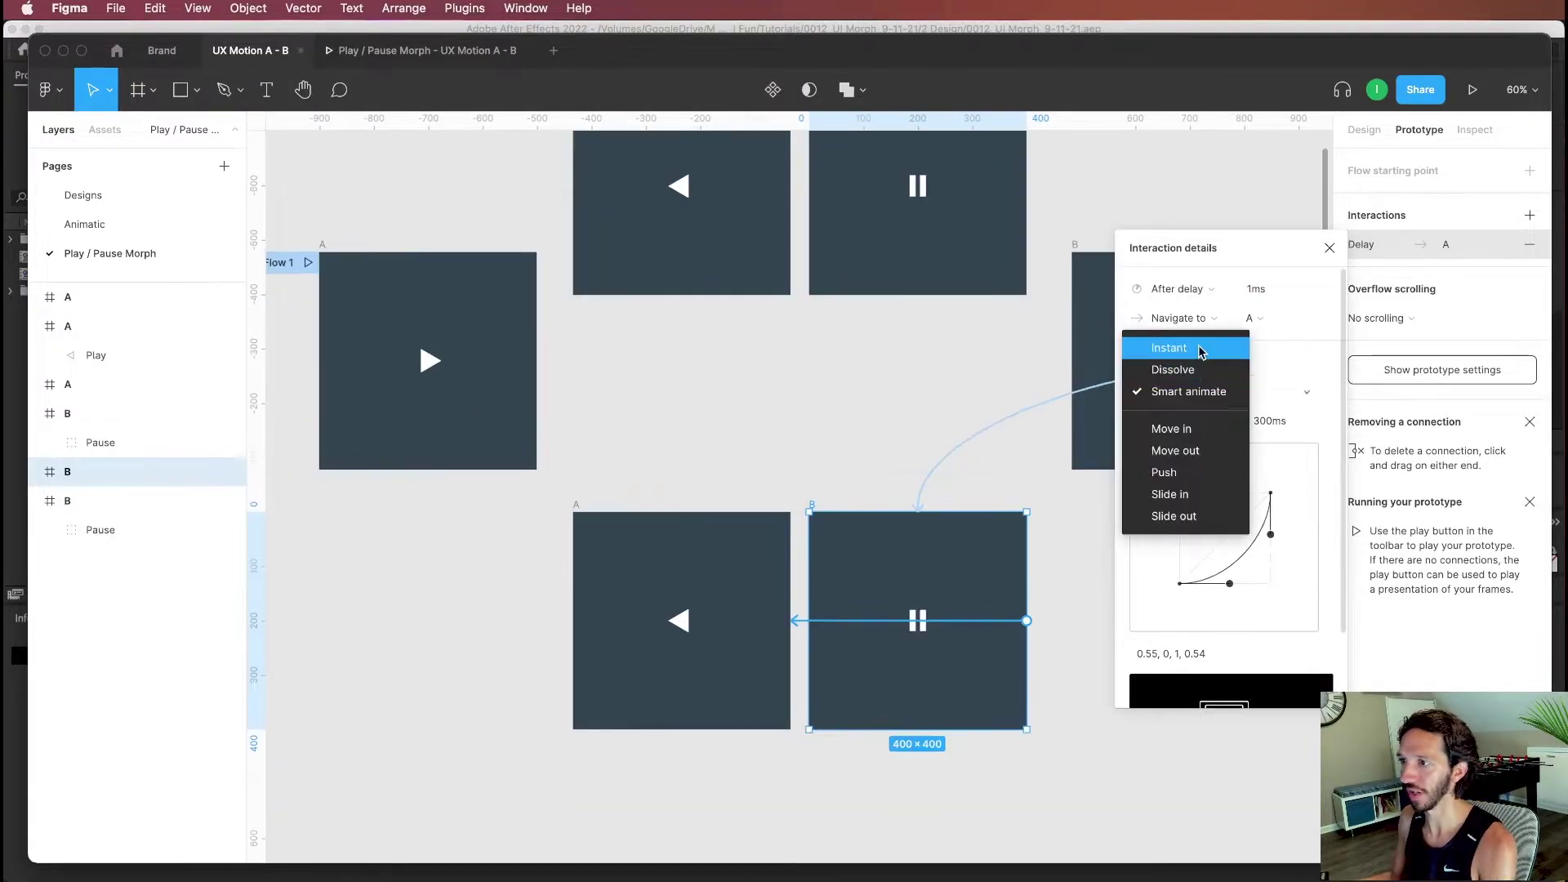
left_click(1171, 347)
left_click(688, 468)
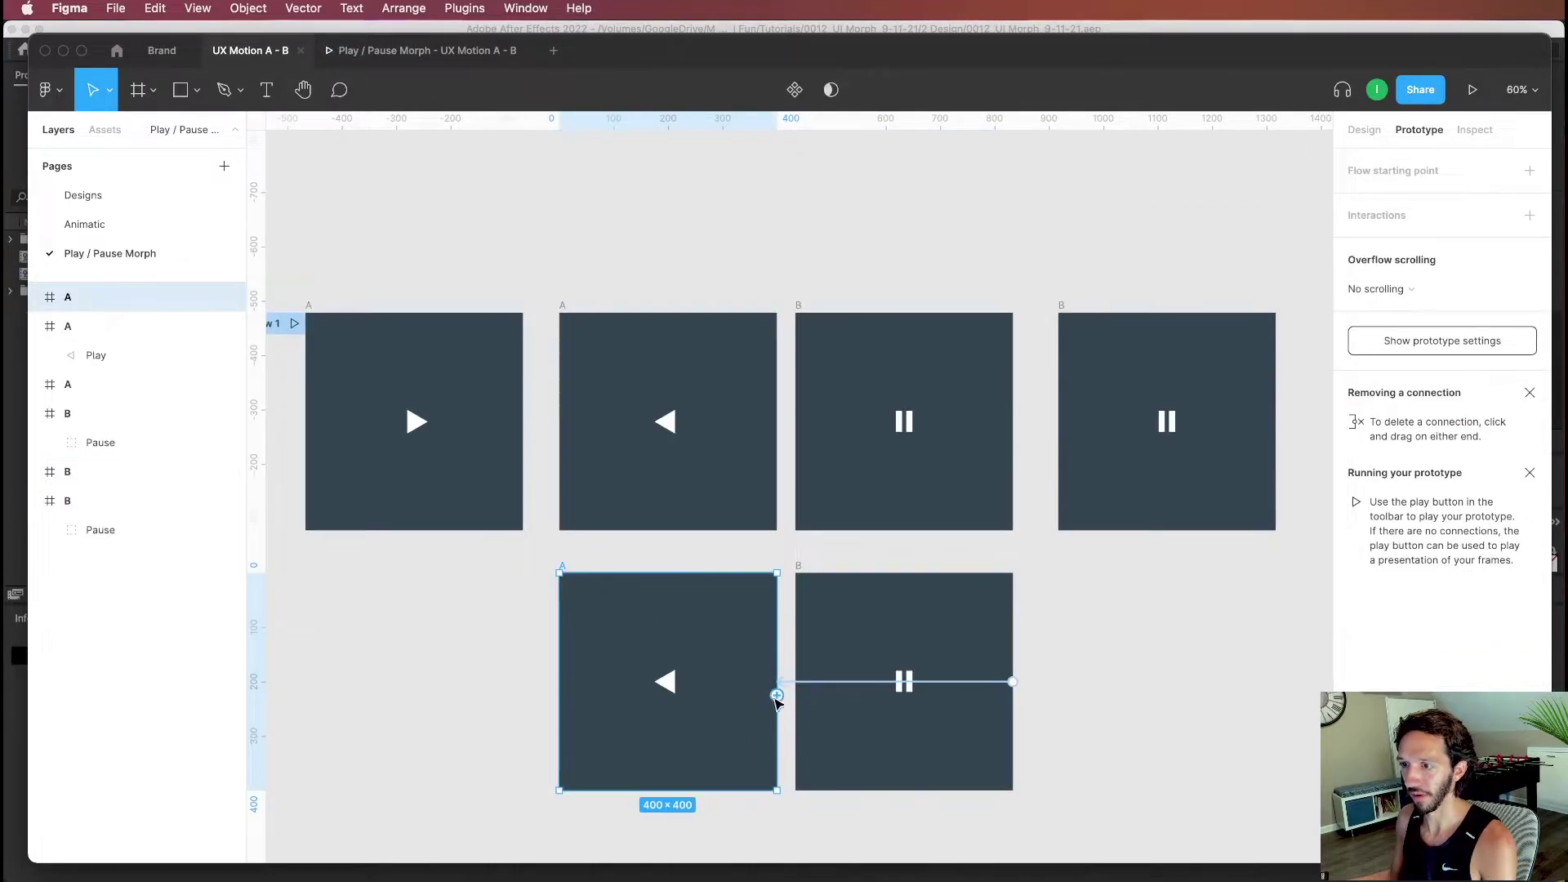
Step: Connect the lower A frame back to the first A frame after a 1 ms delay, using Smart animate with a custom ease-out curve
left_click_drag(777, 696, 404, 481)
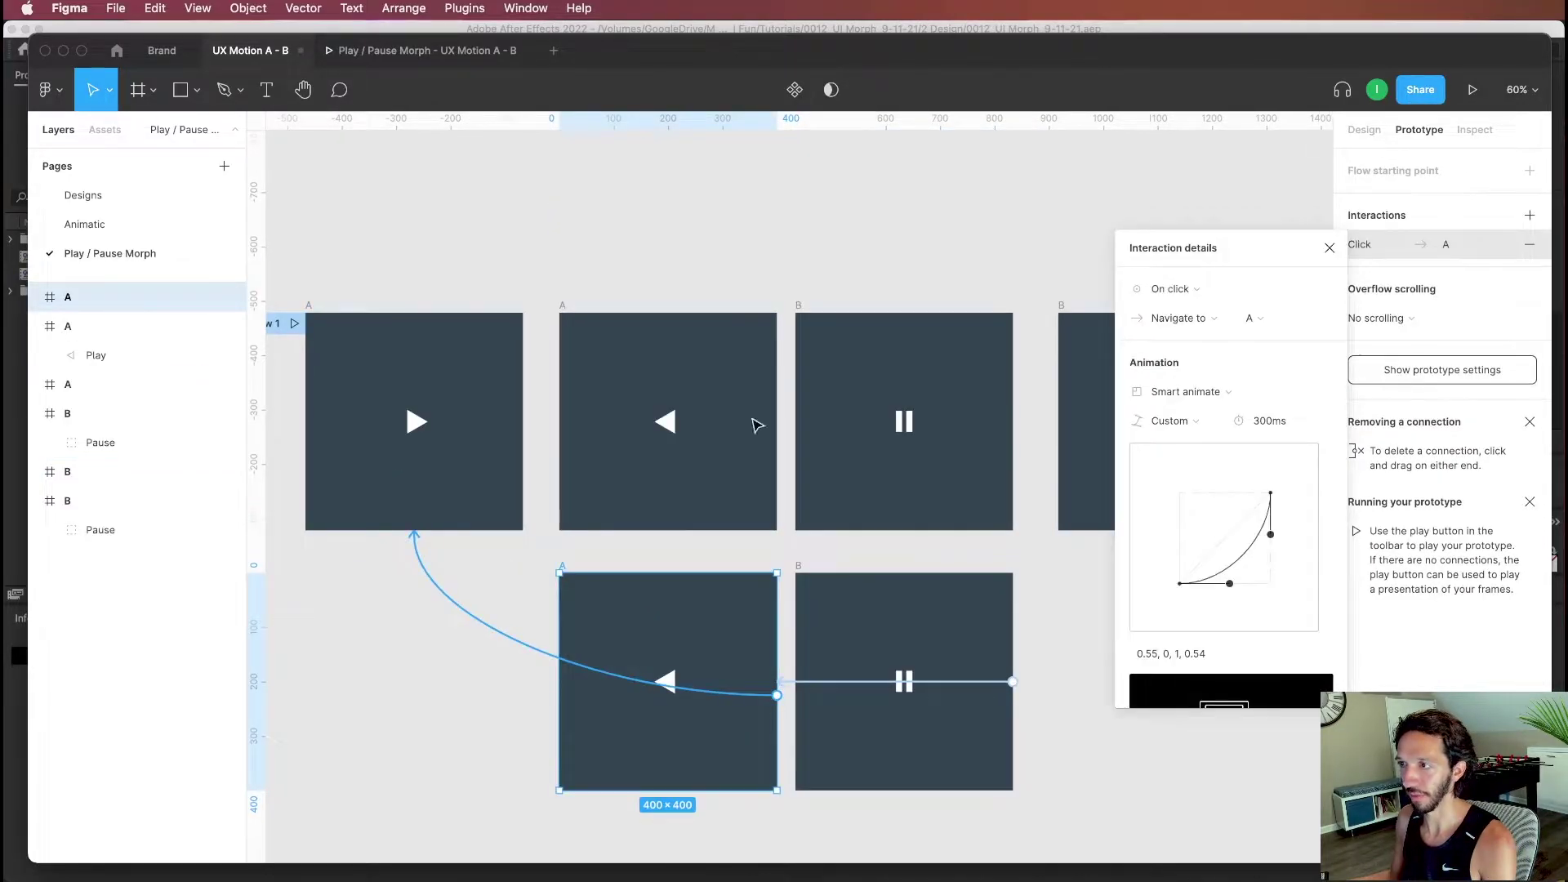
left_click(1206, 292)
left_click(1179, 515)
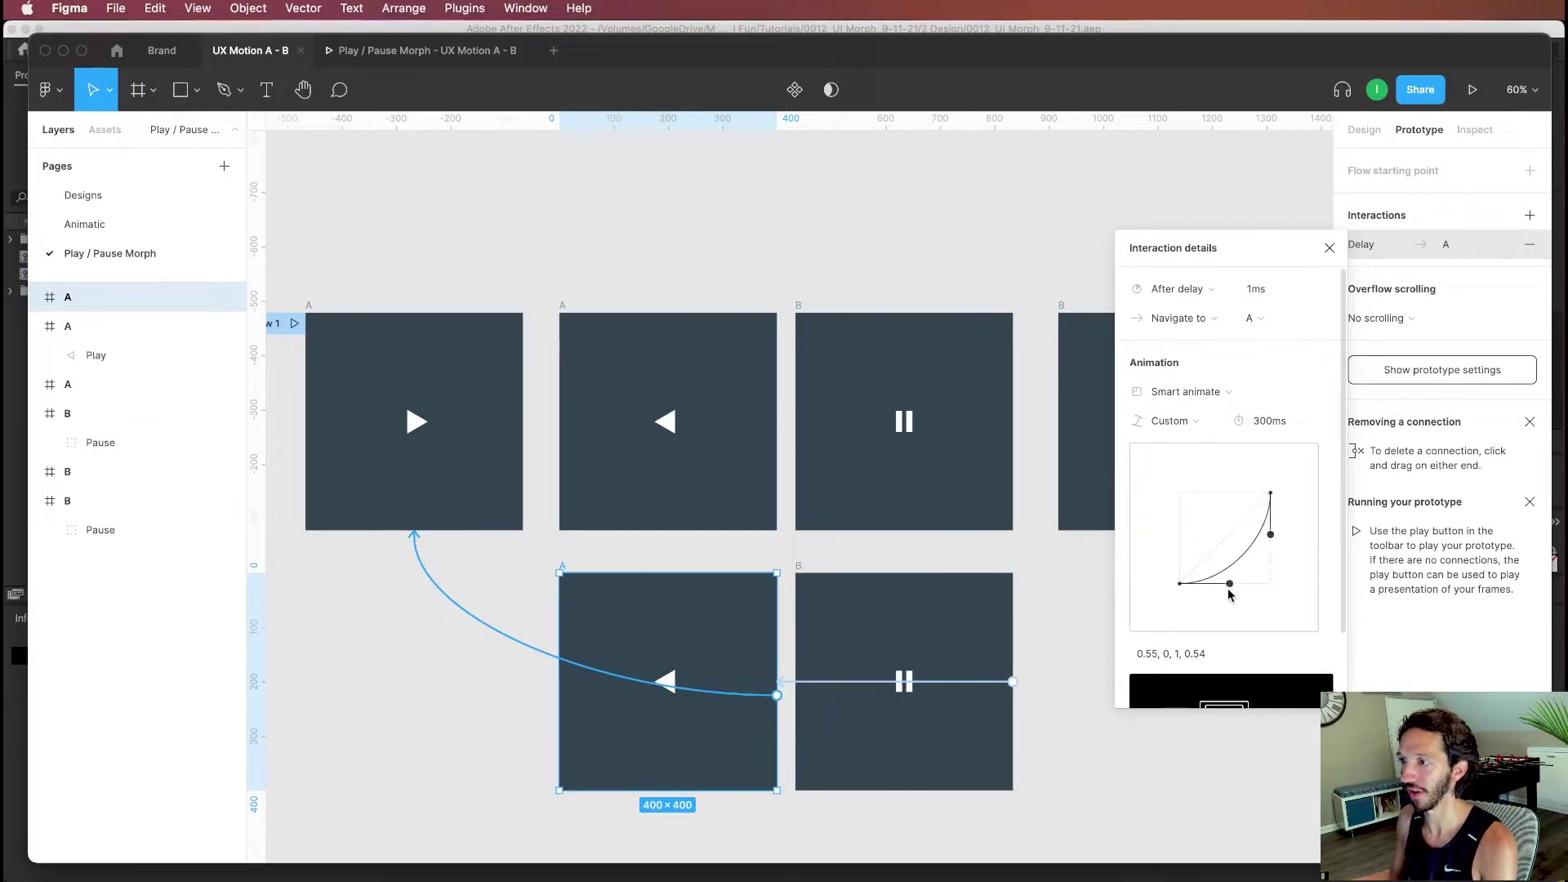
left_click_drag(1230, 583, 1208, 481)
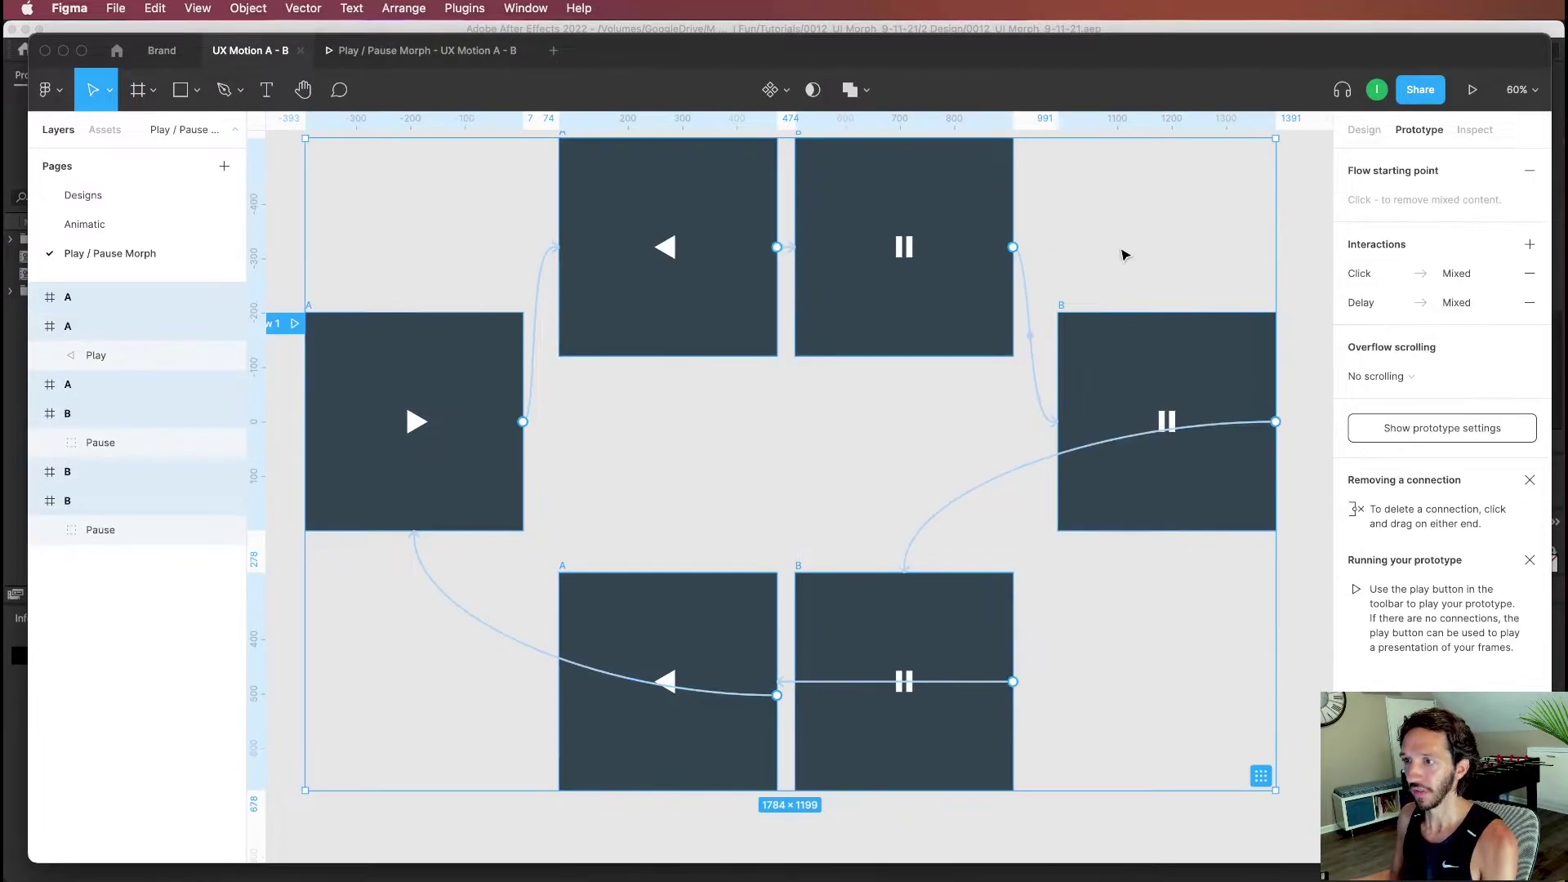
left_click_drag(1183, 240, 1171, 272)
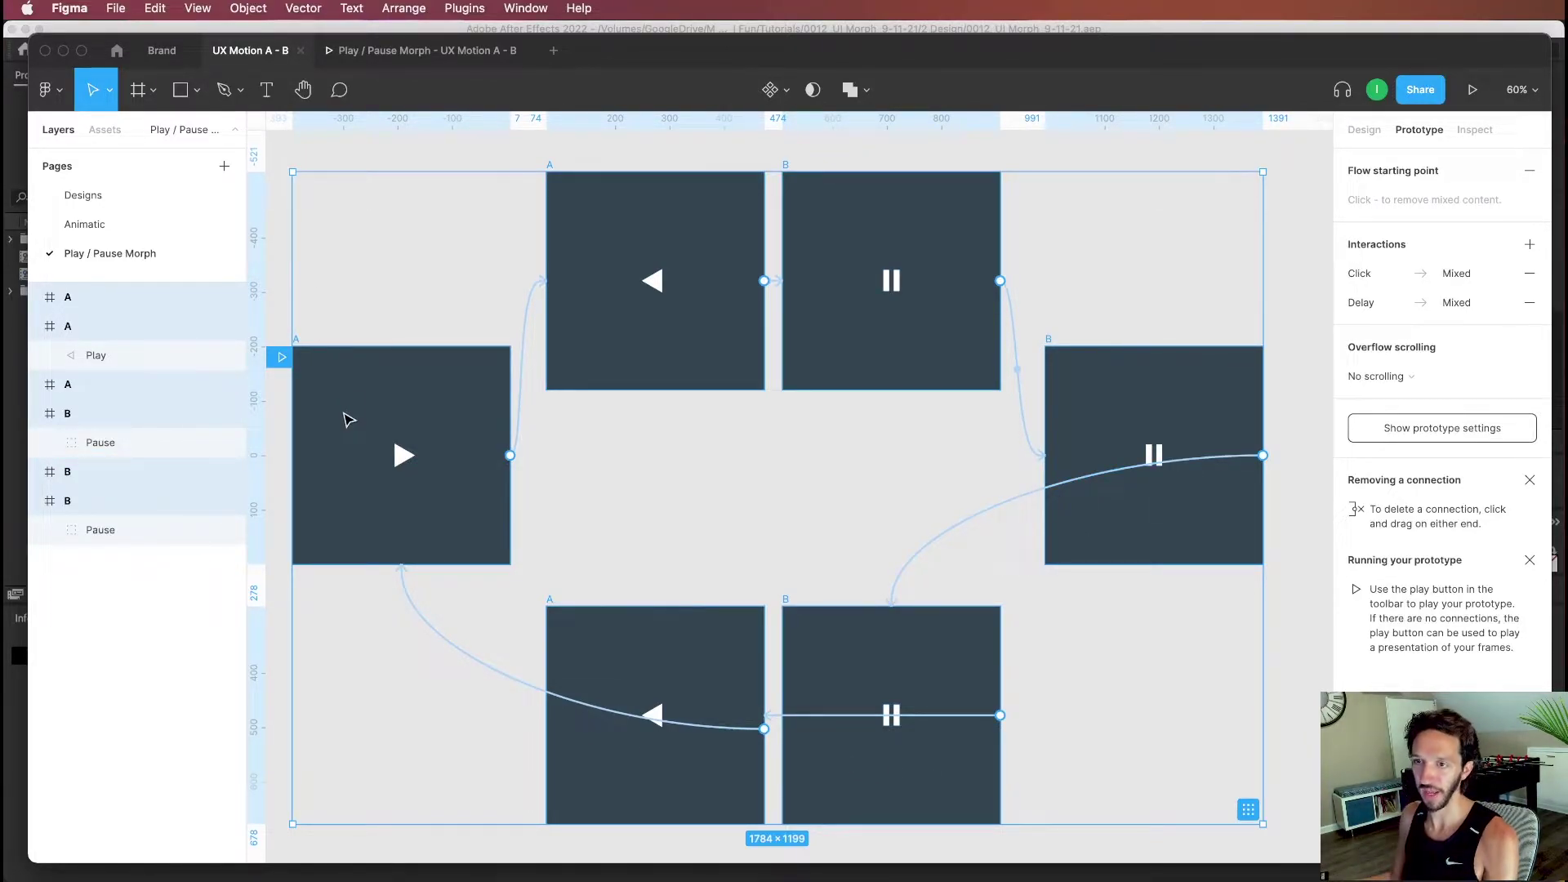
Step: Open the prototype preview and test the morph between the Play and Pause icons
left_click(427, 50)
left_click(859, 517)
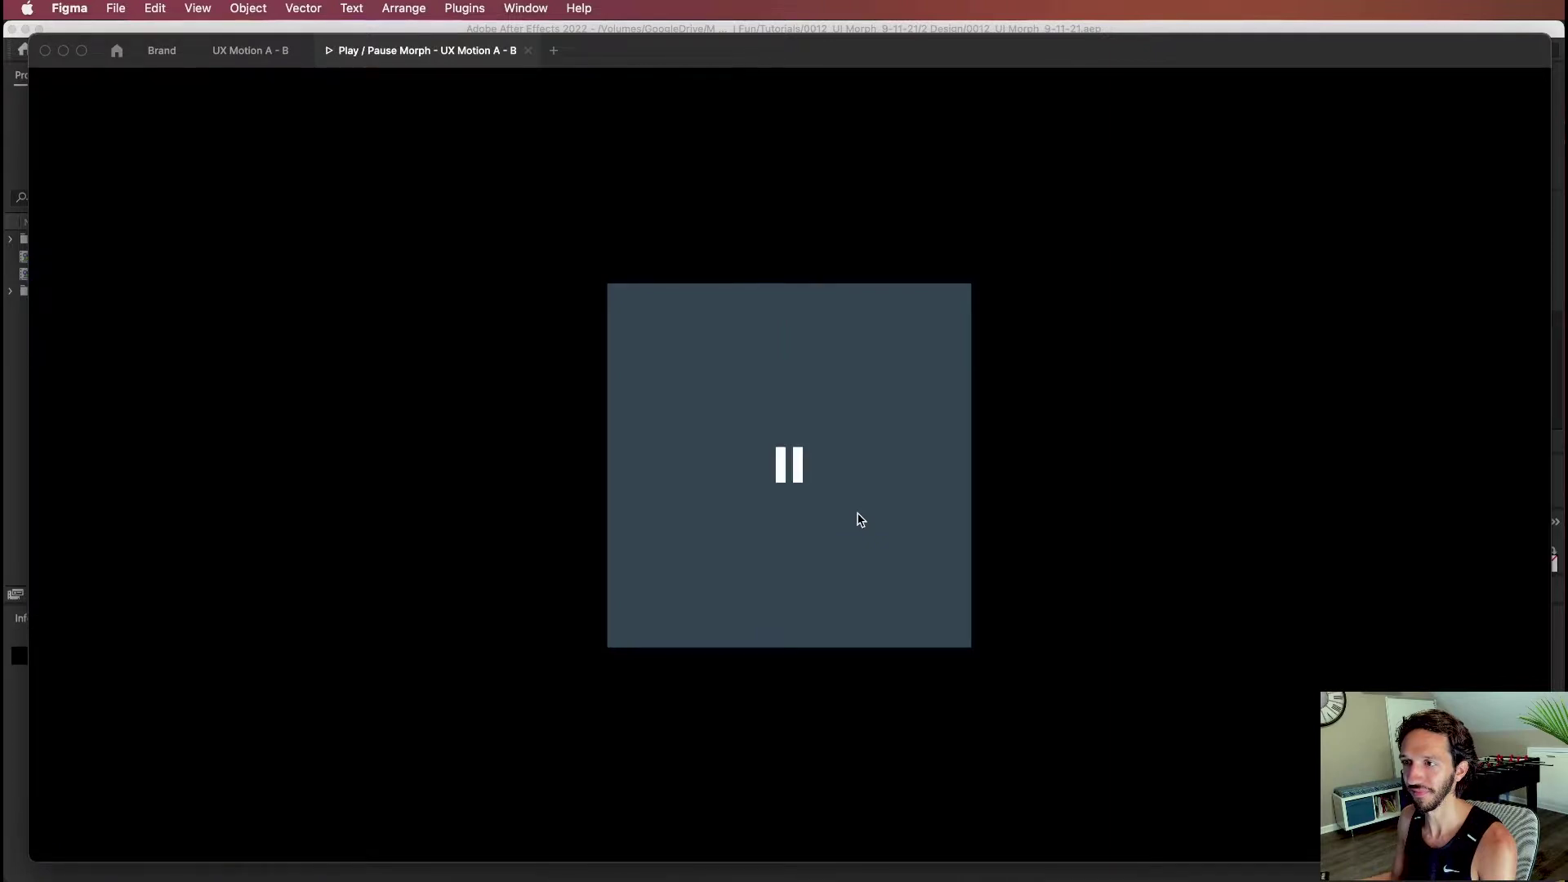
left_click(859, 518)
Step: Return to the design file and duplicate the Play and Pause icons from all six frames onto the empty canvas below
left_click(245, 52)
left_click_drag(592, 253, 729, 477)
left_click(842, 474, "shift")
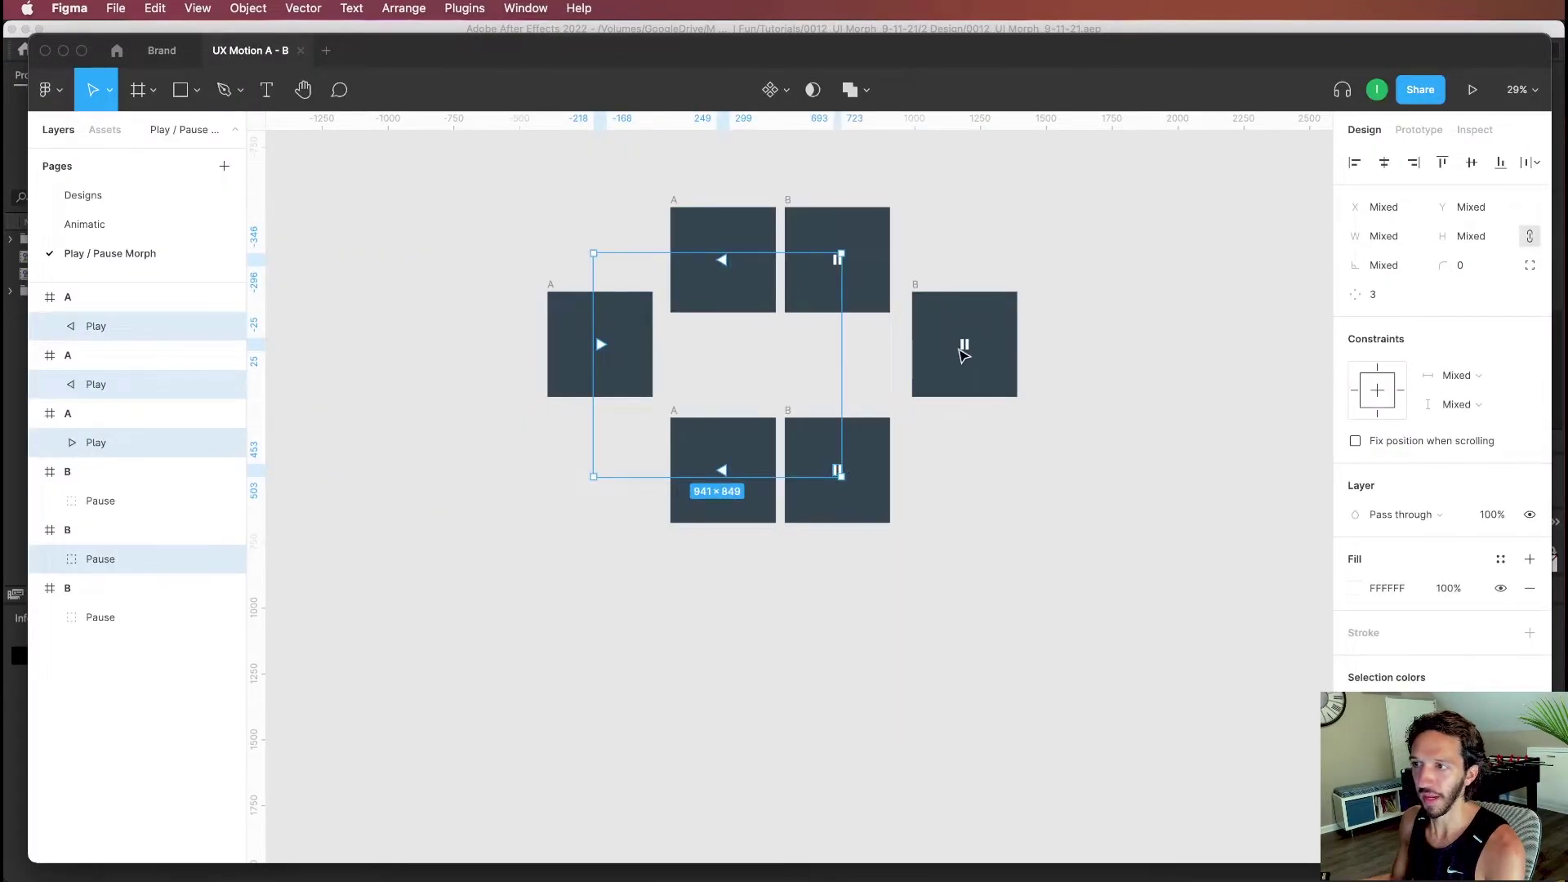
left_click(963, 345, "shift")
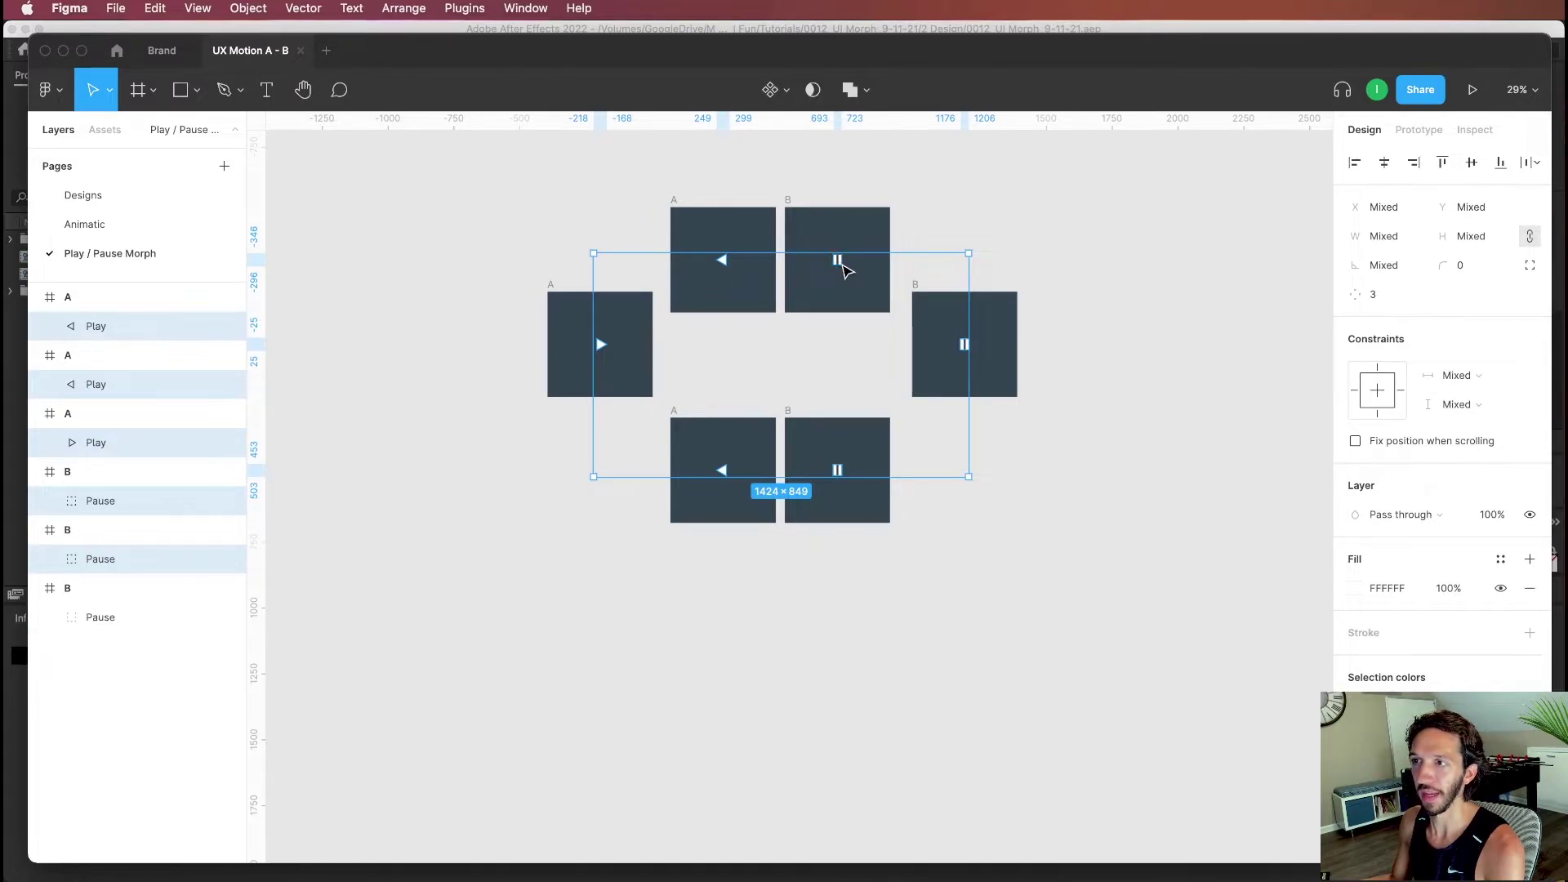
left_click(841, 263, "shift")
left_click_drag(837, 258, 837, 633)
left_click(1026, 593)
Step: Wrap each copied Play and Pause icon in its own 50 × 50 frame and gather the six frames closer together
scroll(1001, 487, "down", 5)
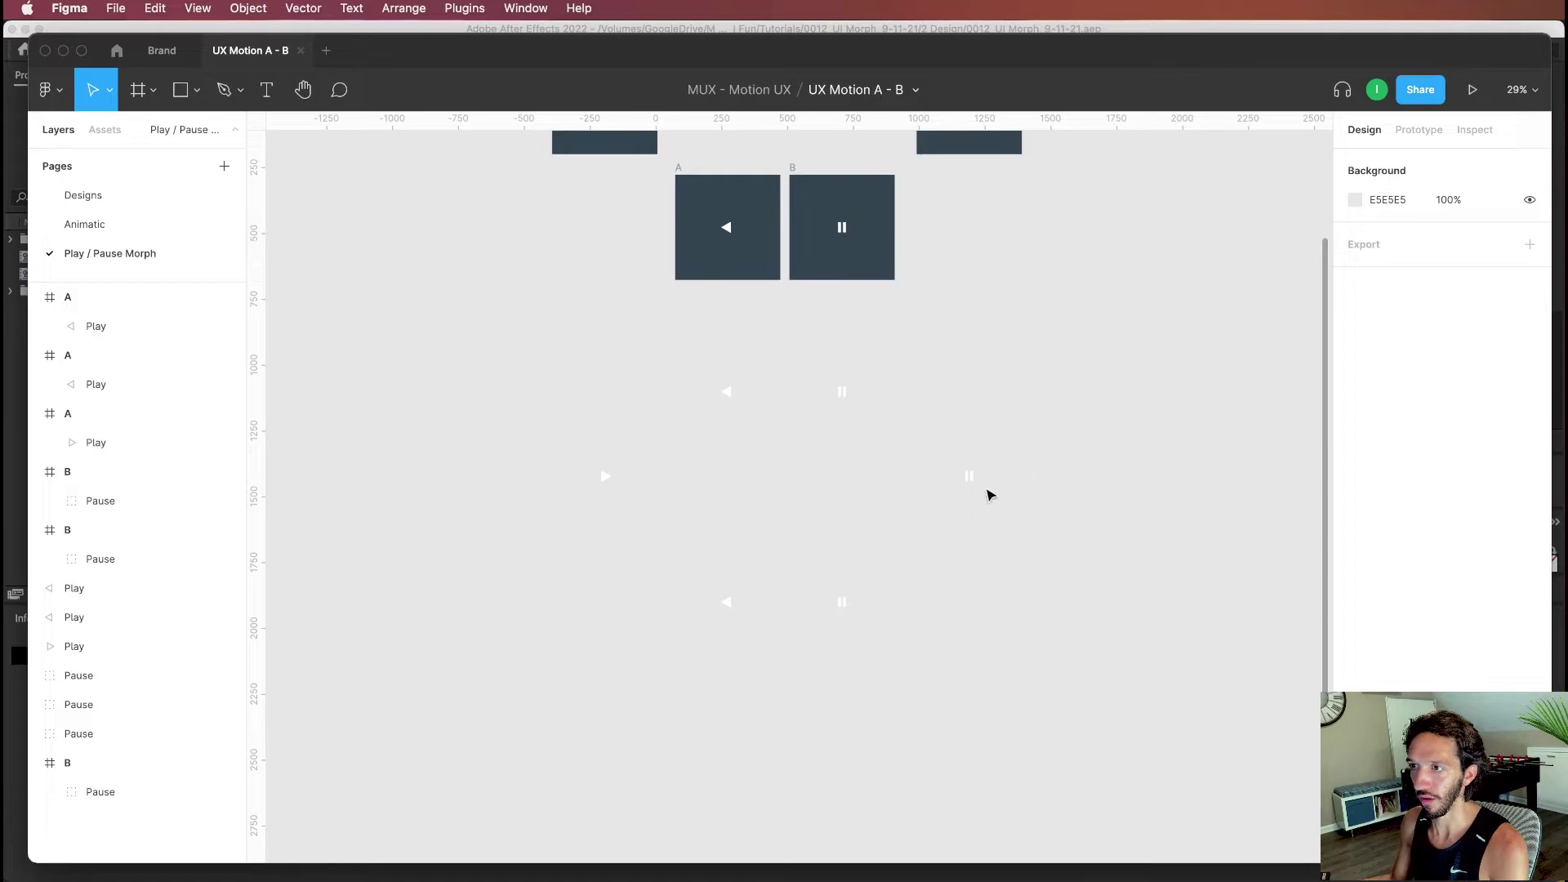
scroll(822, 476, "up", 5)
left_click(880, 317)
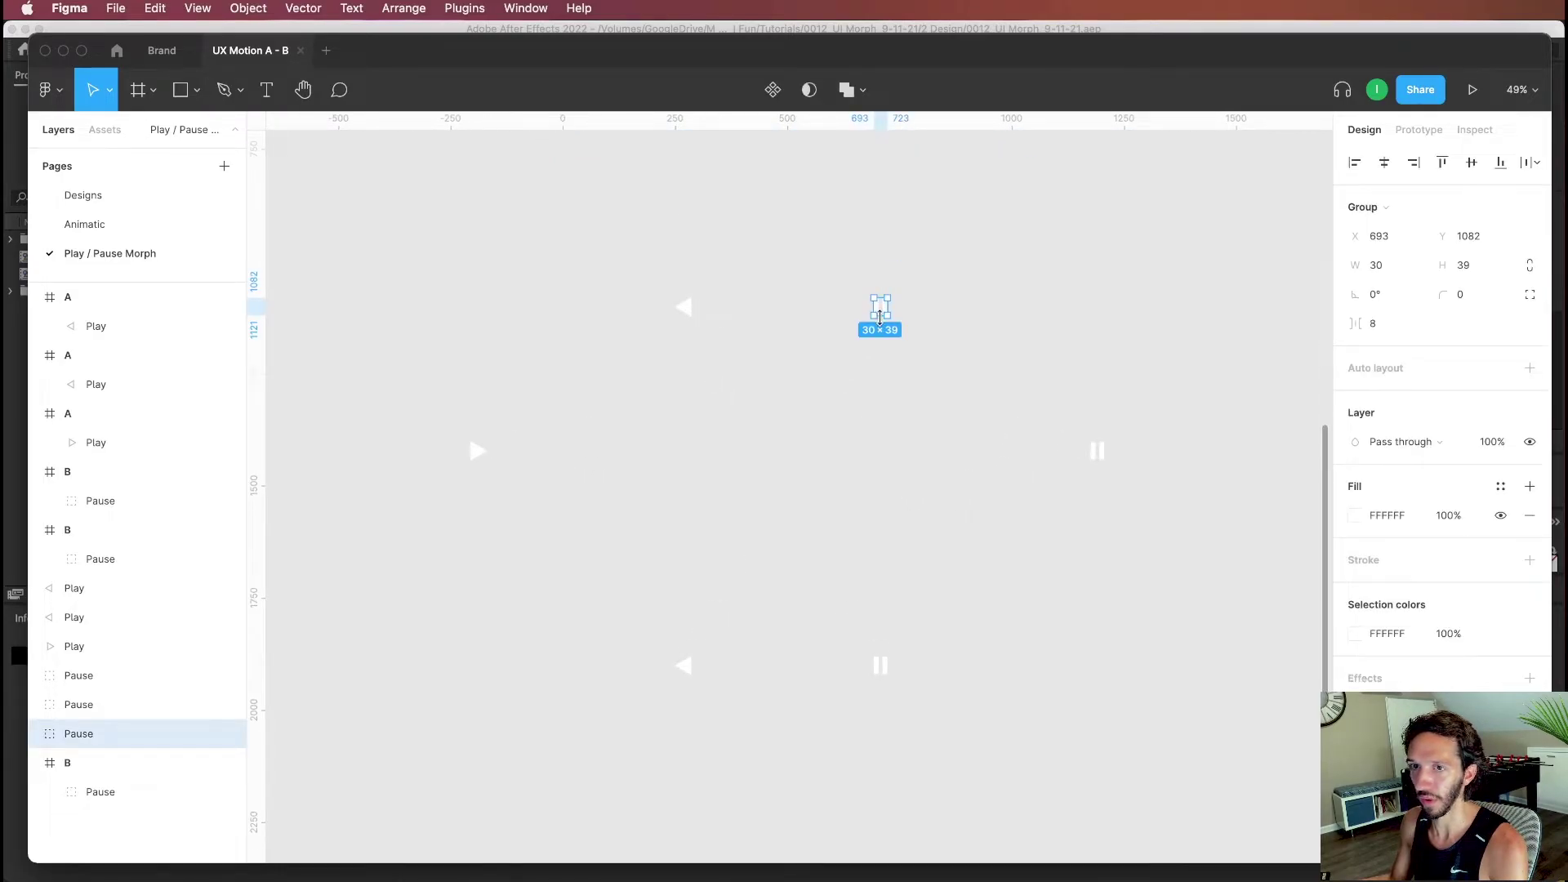
left_click(82, 678, "shift")
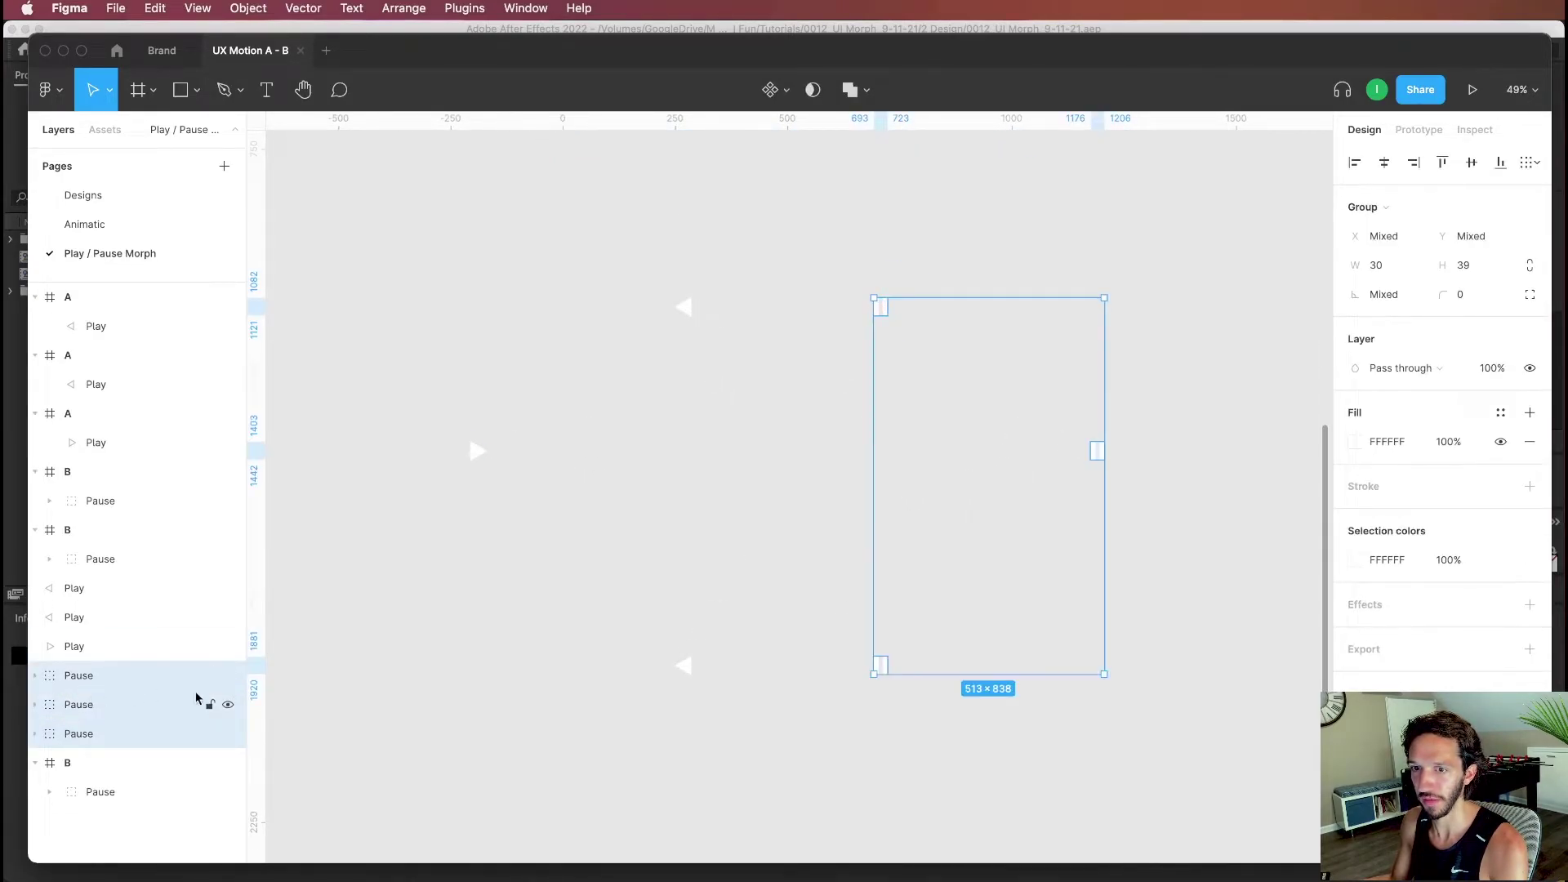
key("Escape")
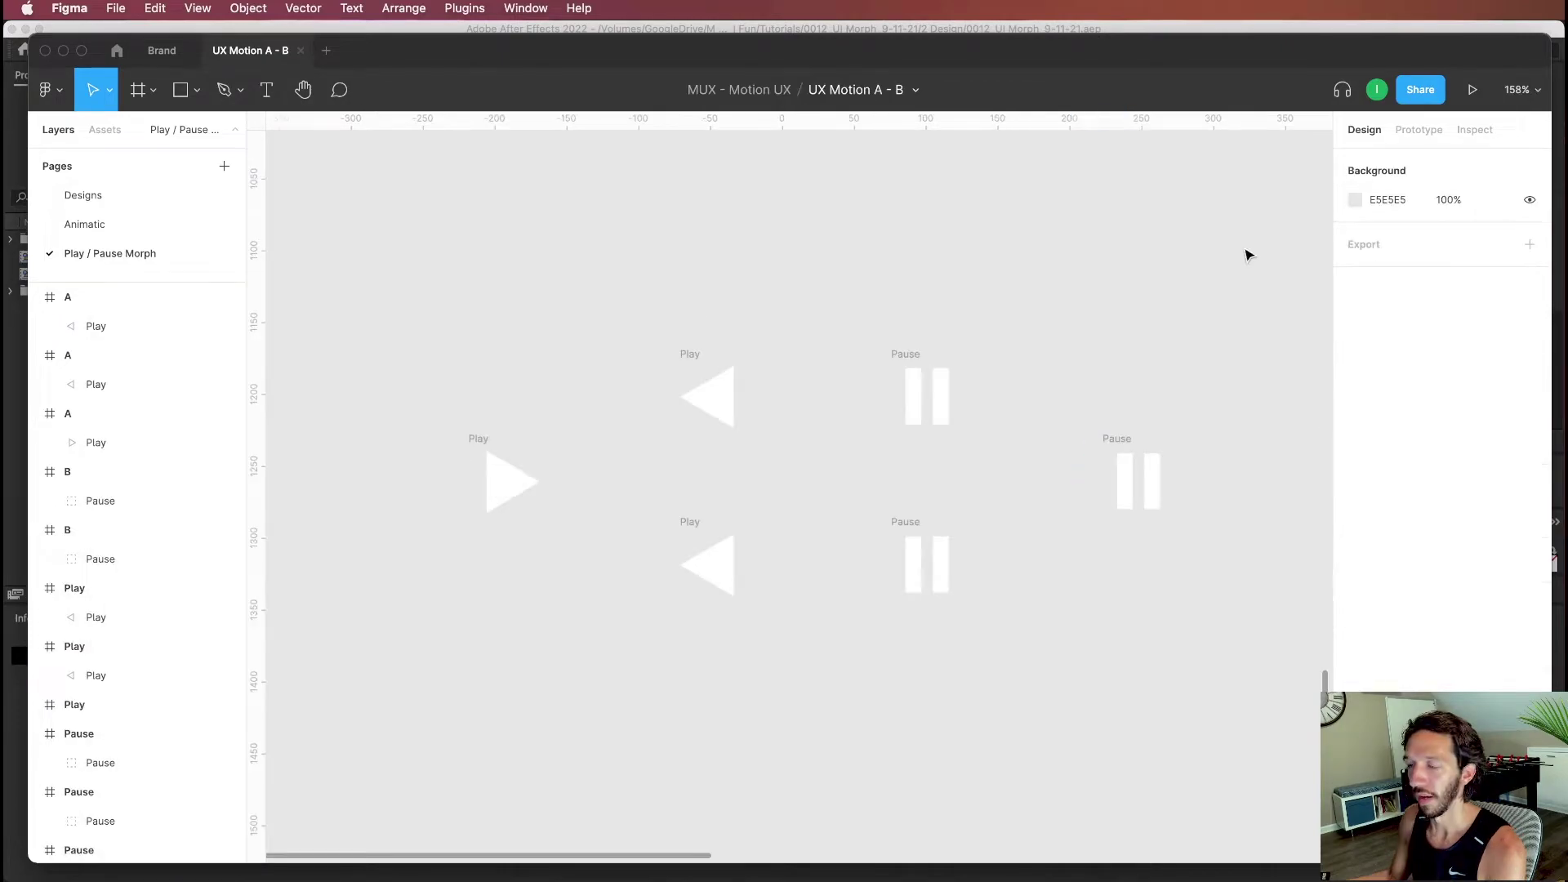
left_click_drag(1235, 261, 501, 660)
Step: Combine the six Play and Pause icon frames into a component set
left_click_drag(1188, 260, 350, 745)
left_click(786, 90)
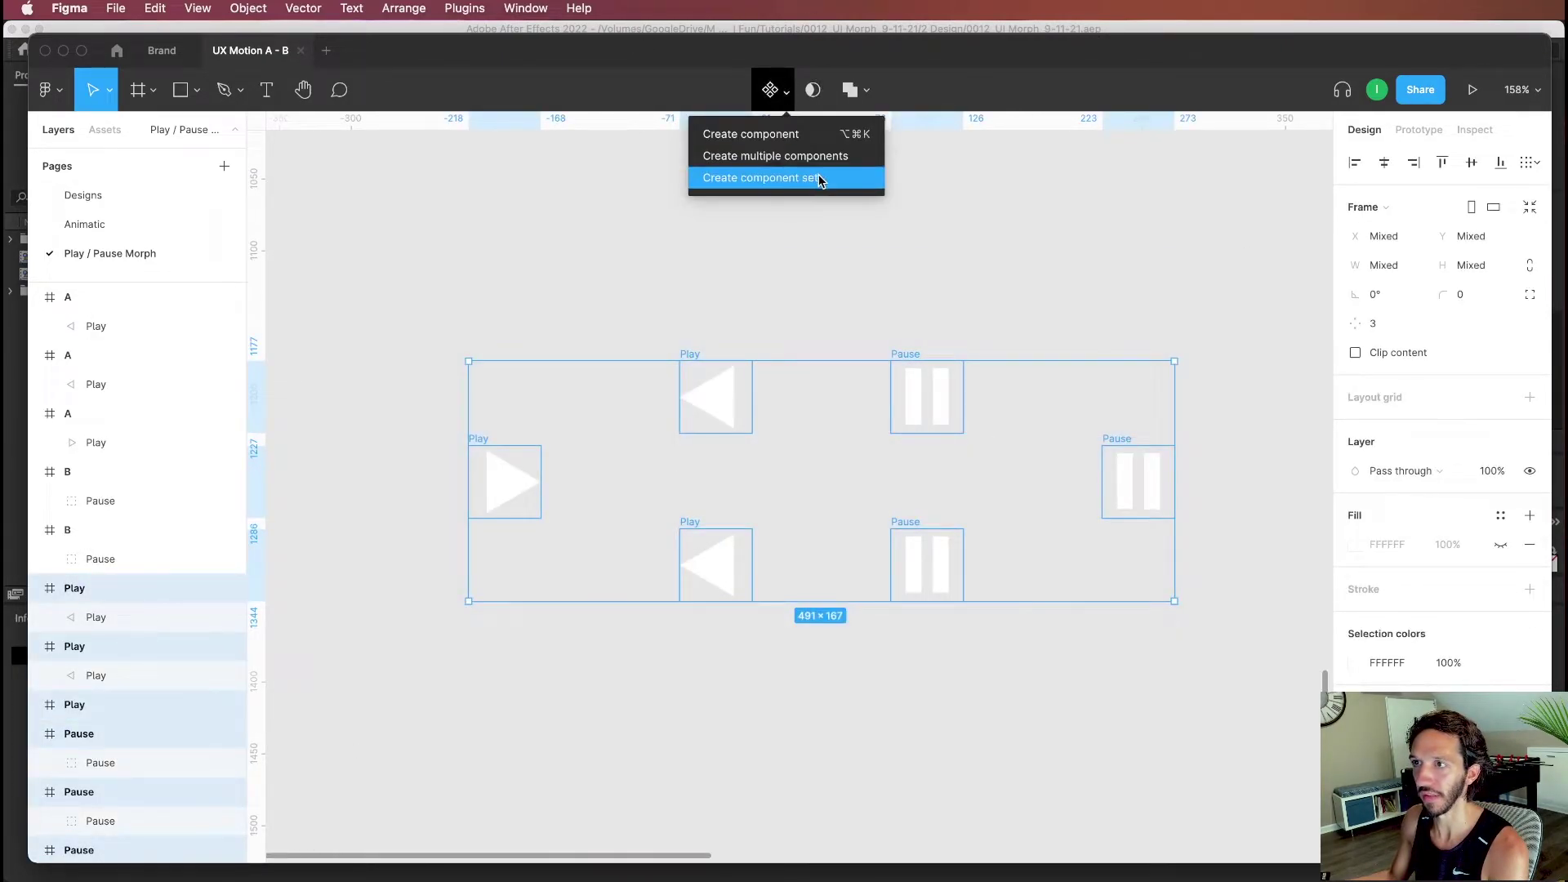
left_click(820, 176)
Step: Link the component set's variants in the same loop as the frames, easing the rightmost Pause's Smart animate click interaction with 0.52, 0.01, 1, 0.54
scroll(634, 252, "down", 5)
scroll(840, 545, "up", 5)
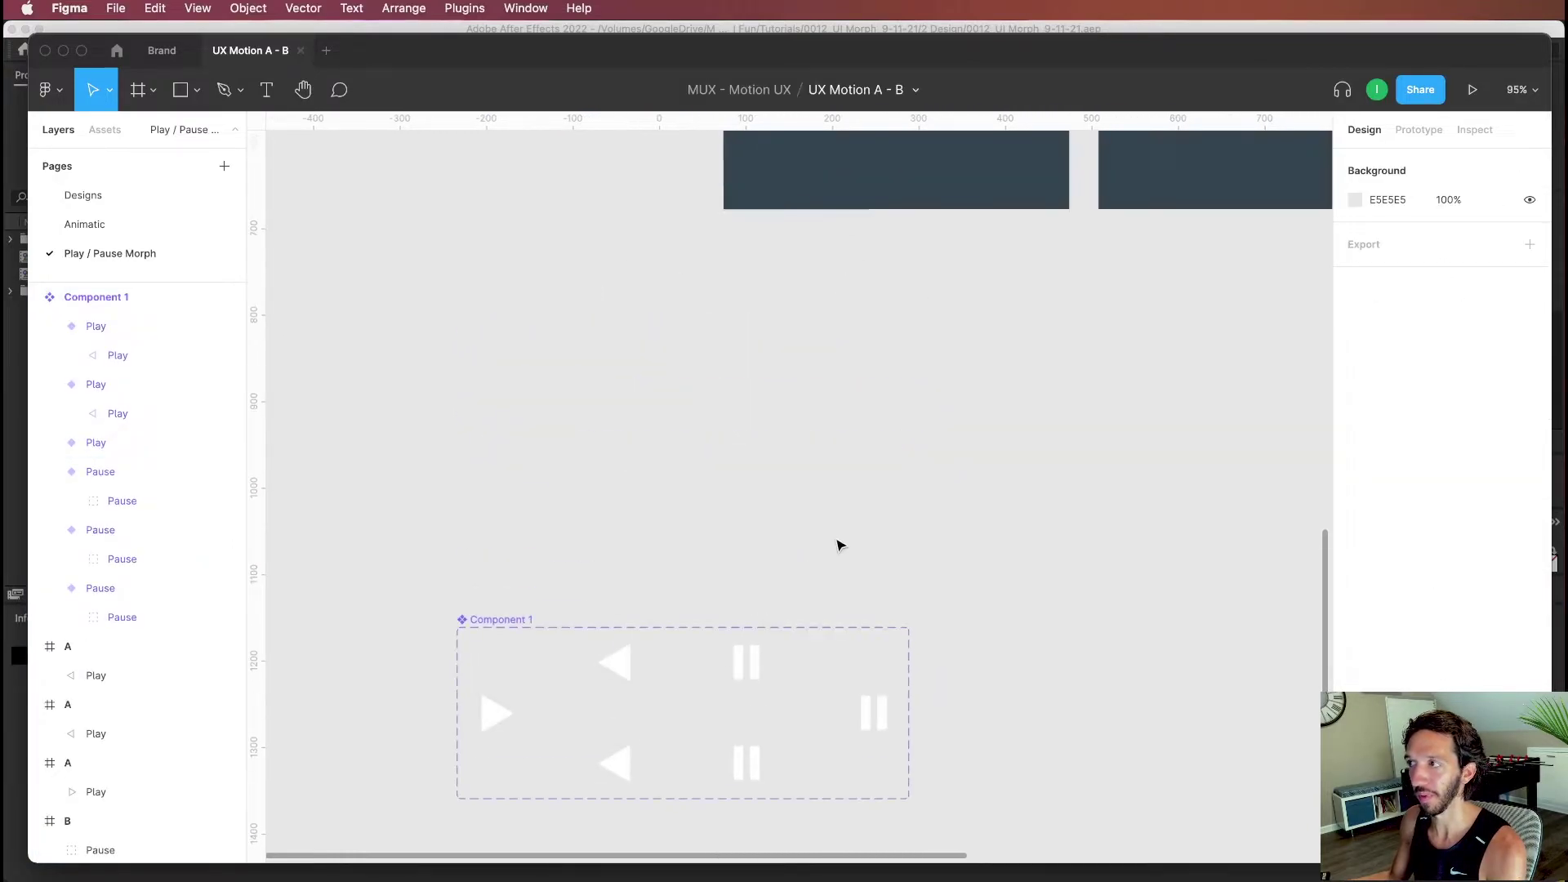
left_click(1430, 129)
scroll(826, 466, "down", 10)
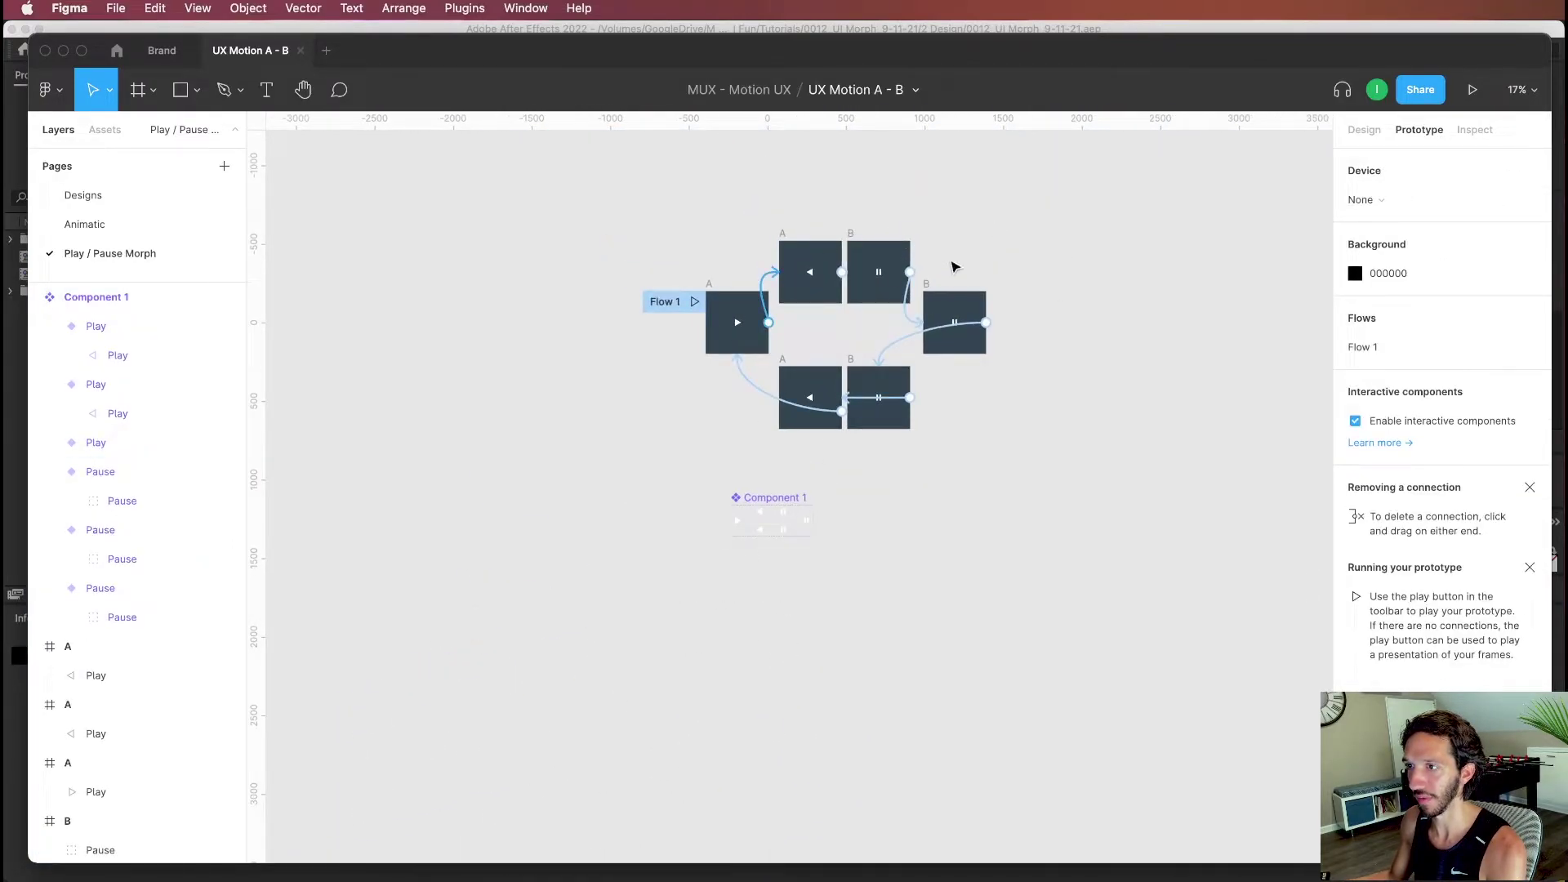
scroll(784, 514, "up", 8)
scroll(752, 495, "up", 3)
left_click(641, 527)
left_click_drag(652, 525, 796, 464)
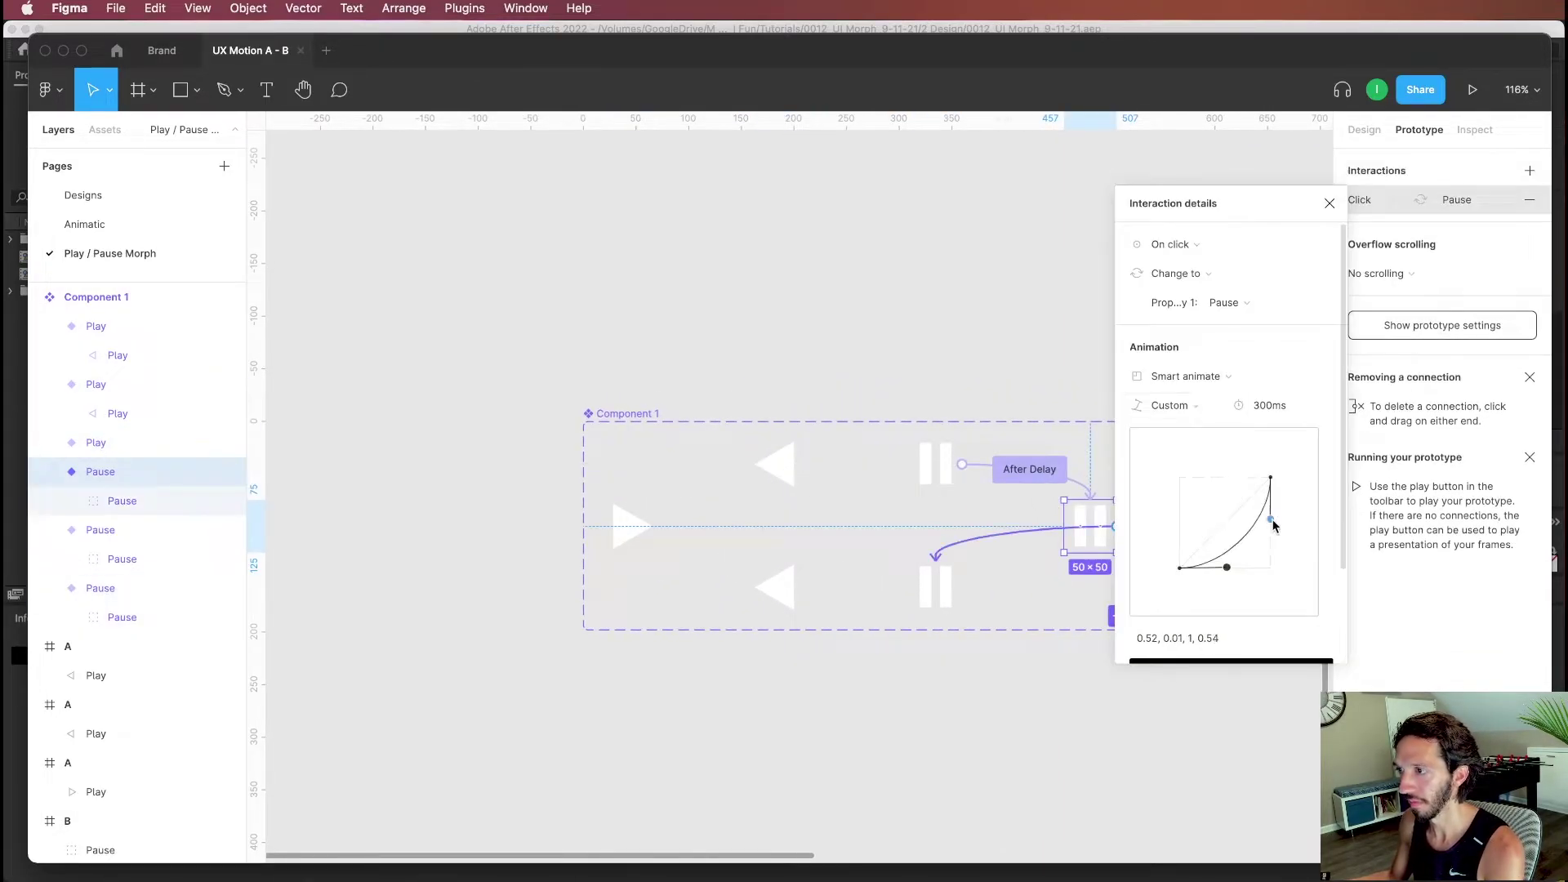
Step: Draw a 582 × 296 frame below the component set and place an evenly spaced row of four Play instances inside it
left_click_drag(589, 504, 1201, 814)
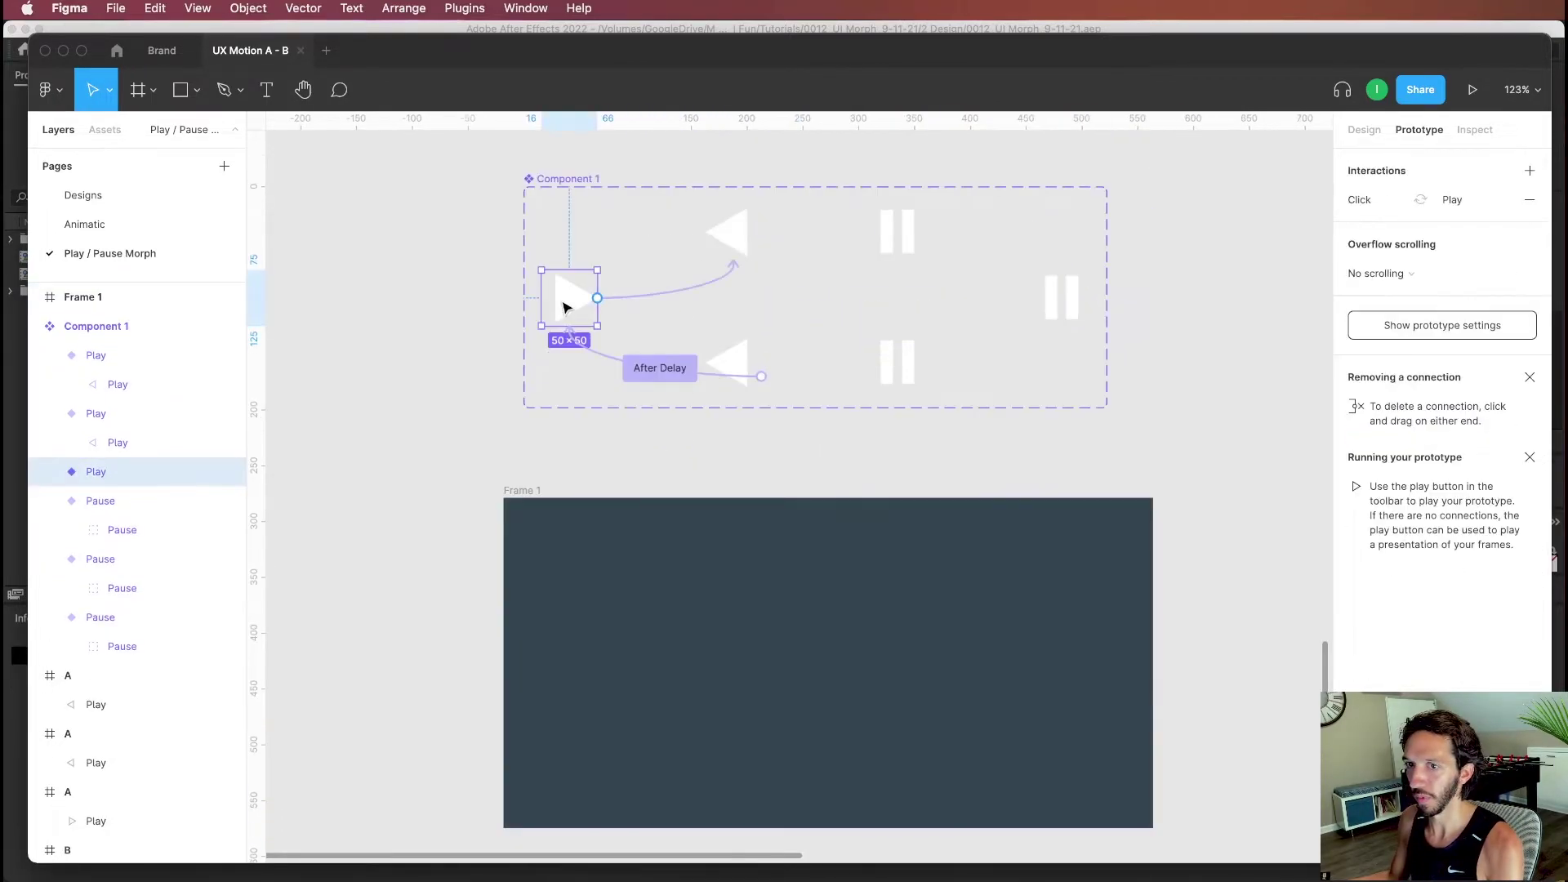
left_click_drag(563, 304, 606, 672)
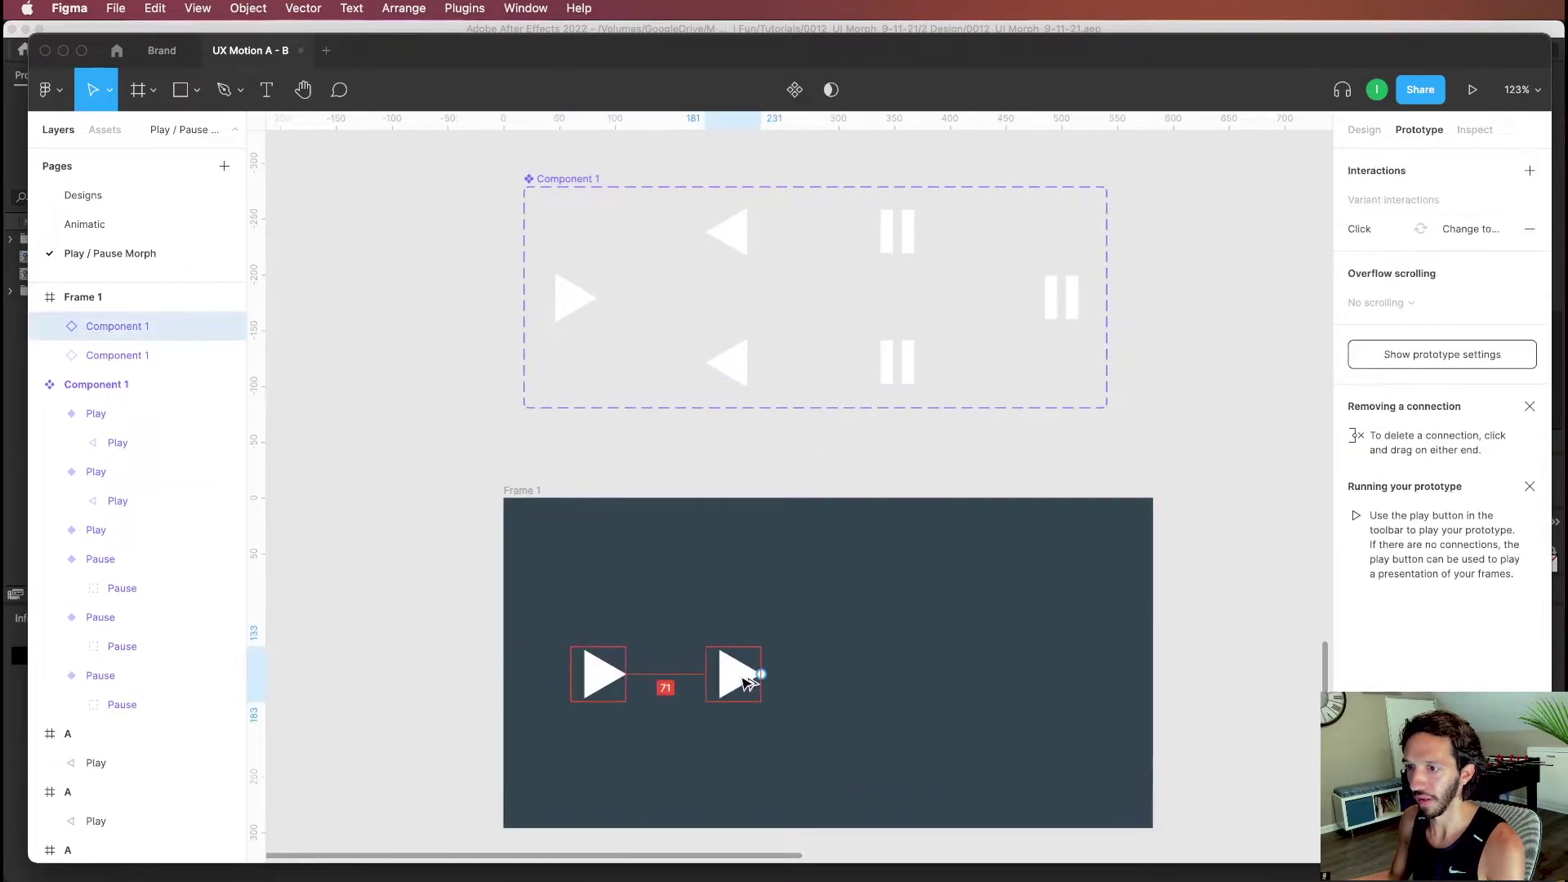
left_click_drag(750, 683, 743, 677)
key("super+d")
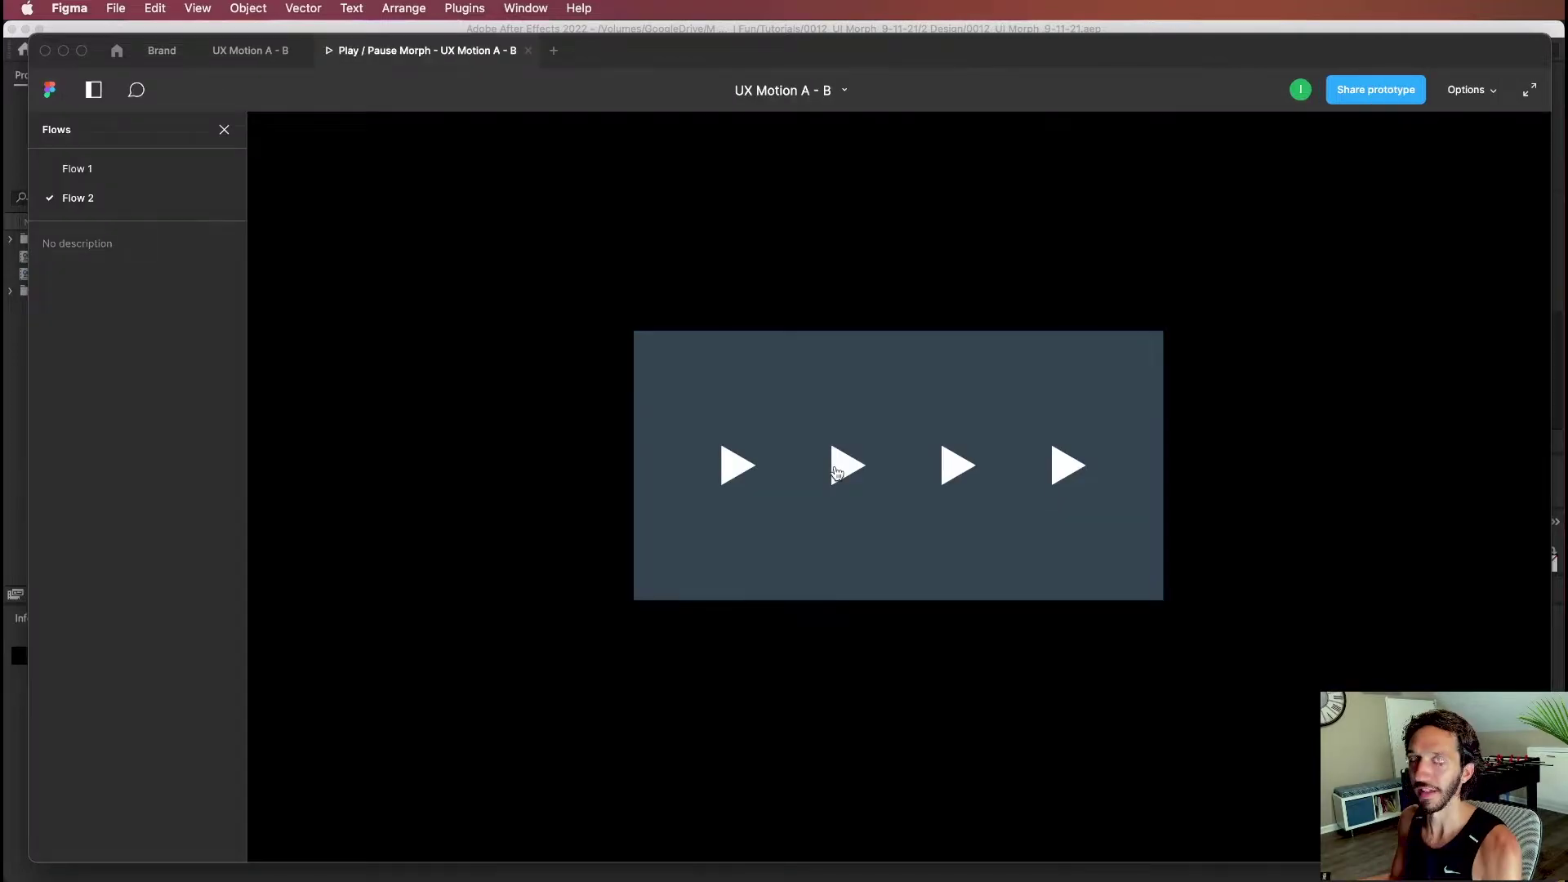
Step: Test the four Play instances in the Flow 2 prototype by toggling them individually between play and pause
left_click(833, 476)
left_click(952, 468)
left_click(1066, 467)
left_click(839, 463)
left_click(953, 465)
left_click(1066, 467)
left_click(846, 464)
left_click(953, 471)
left_click(1064, 468)
left_click(952, 465)
left_click(843, 465)
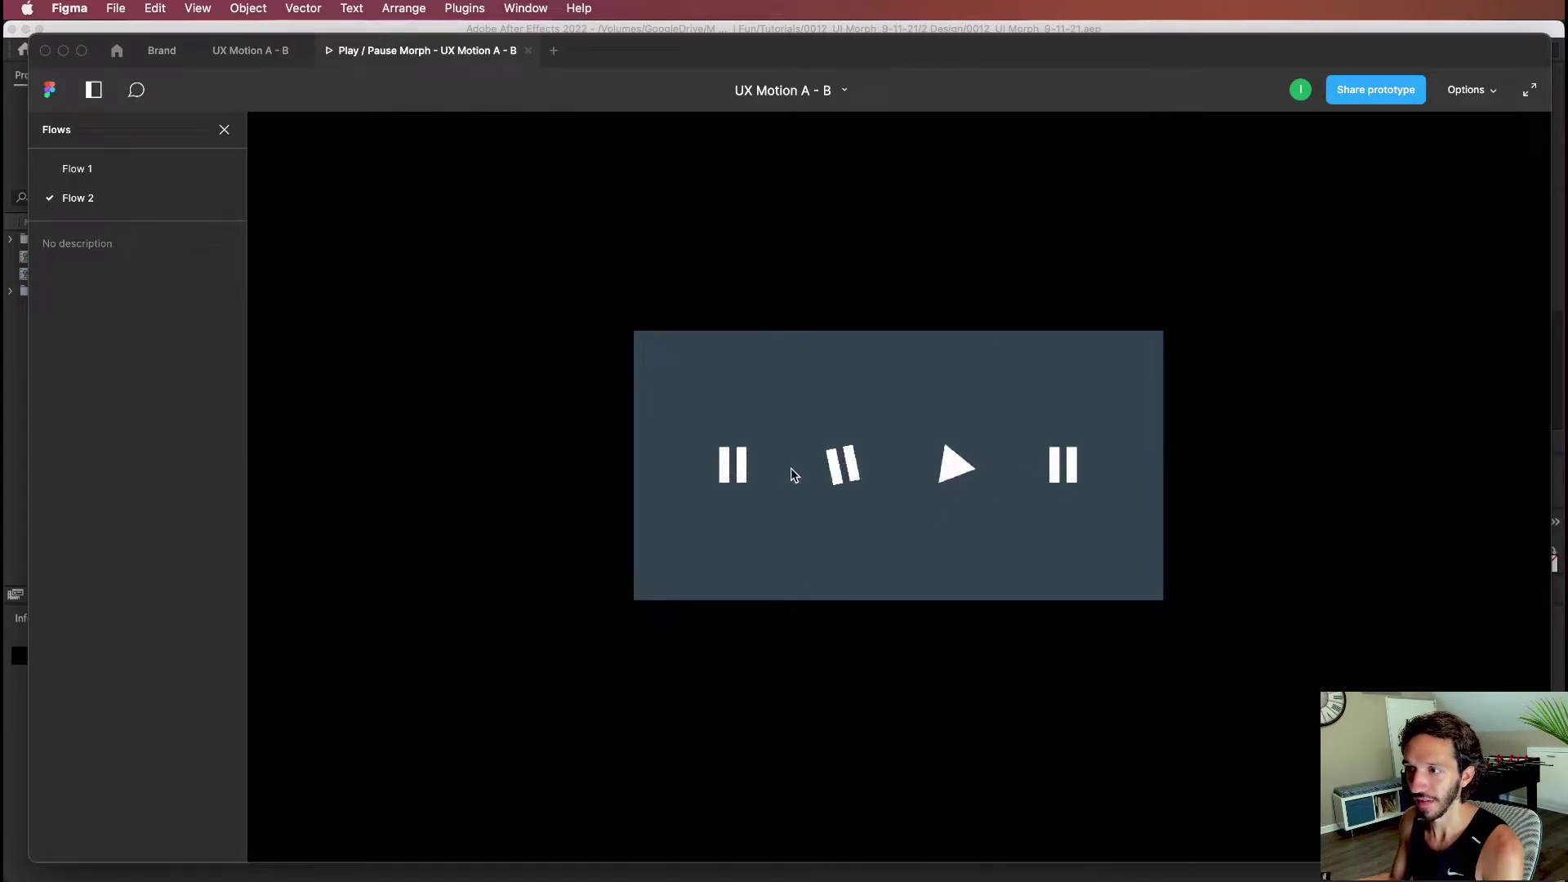
left_click(707, 379)
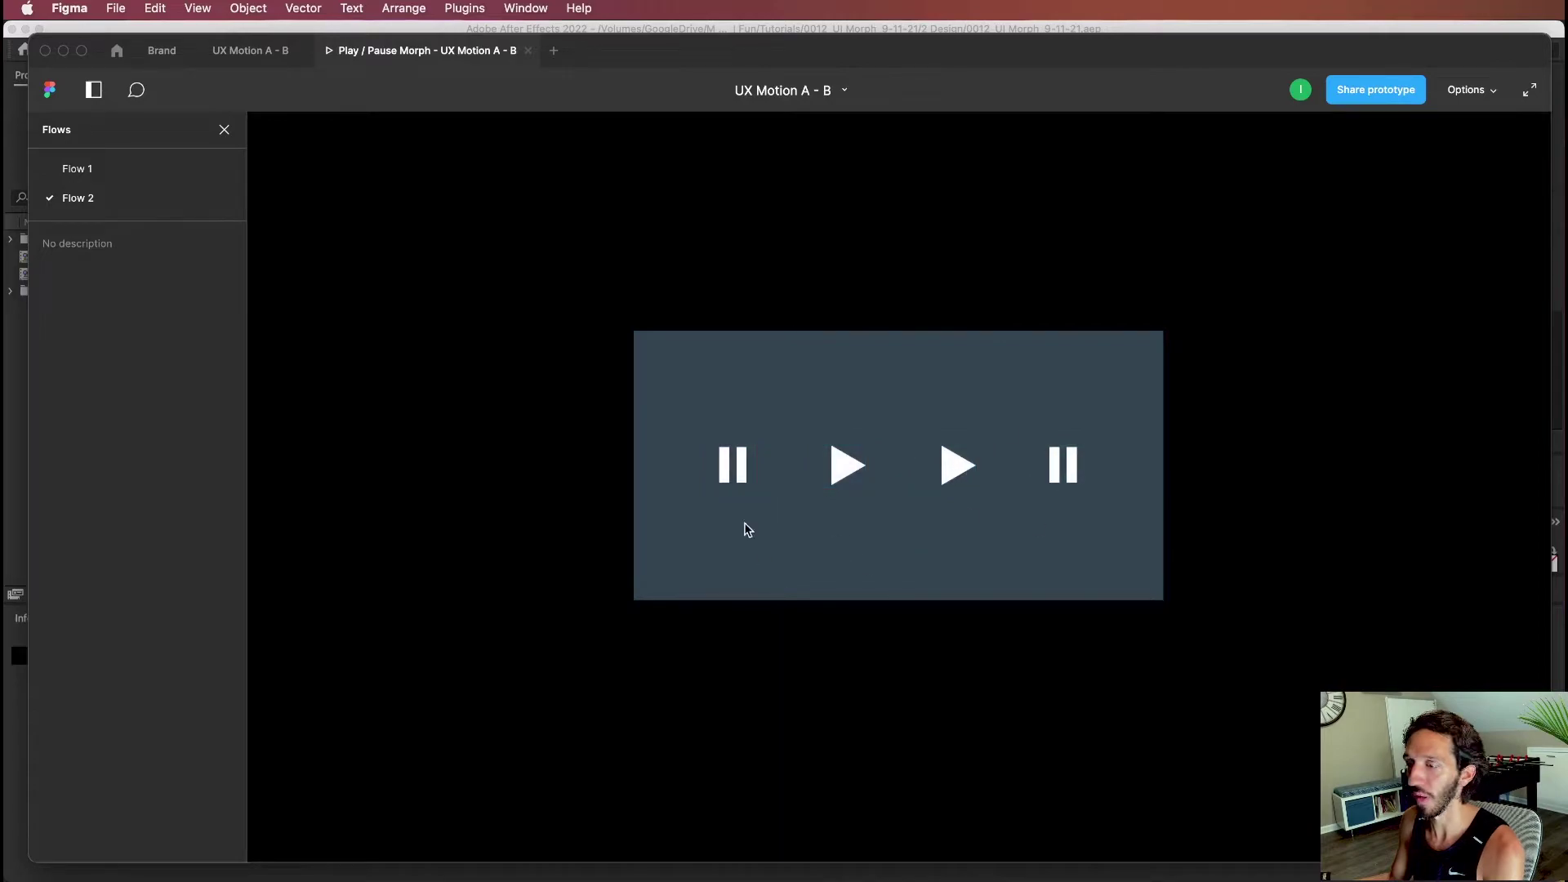
Step: Return to the design file and examine the component set and the separate Play instances placed in Frame 1
left_click(250, 50)
scroll(1148, 457, "down", 3)
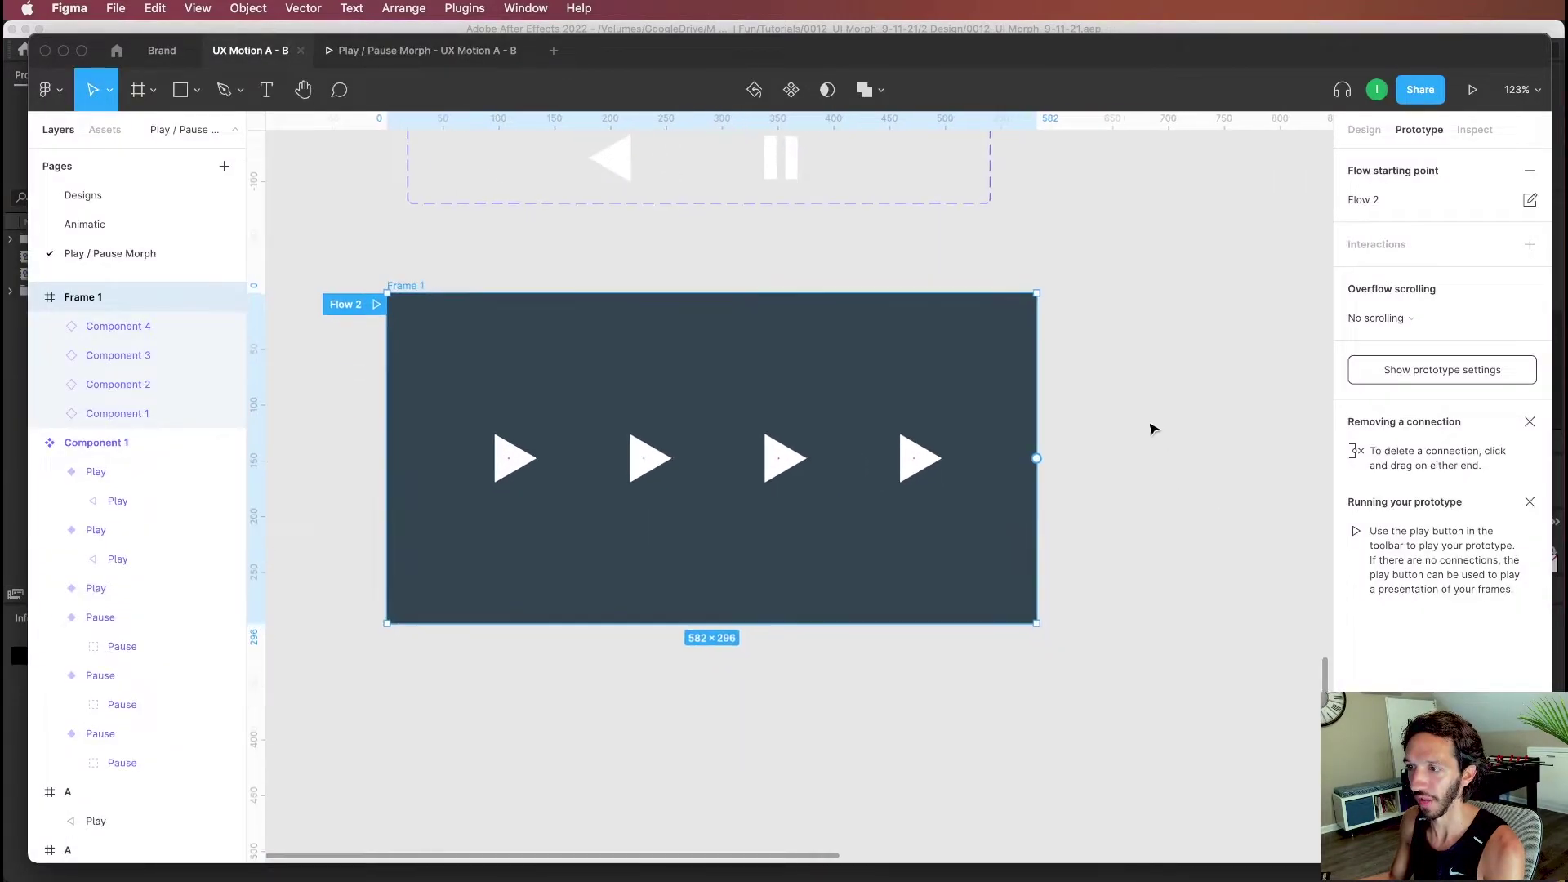
scroll(798, 357, "up", 5)
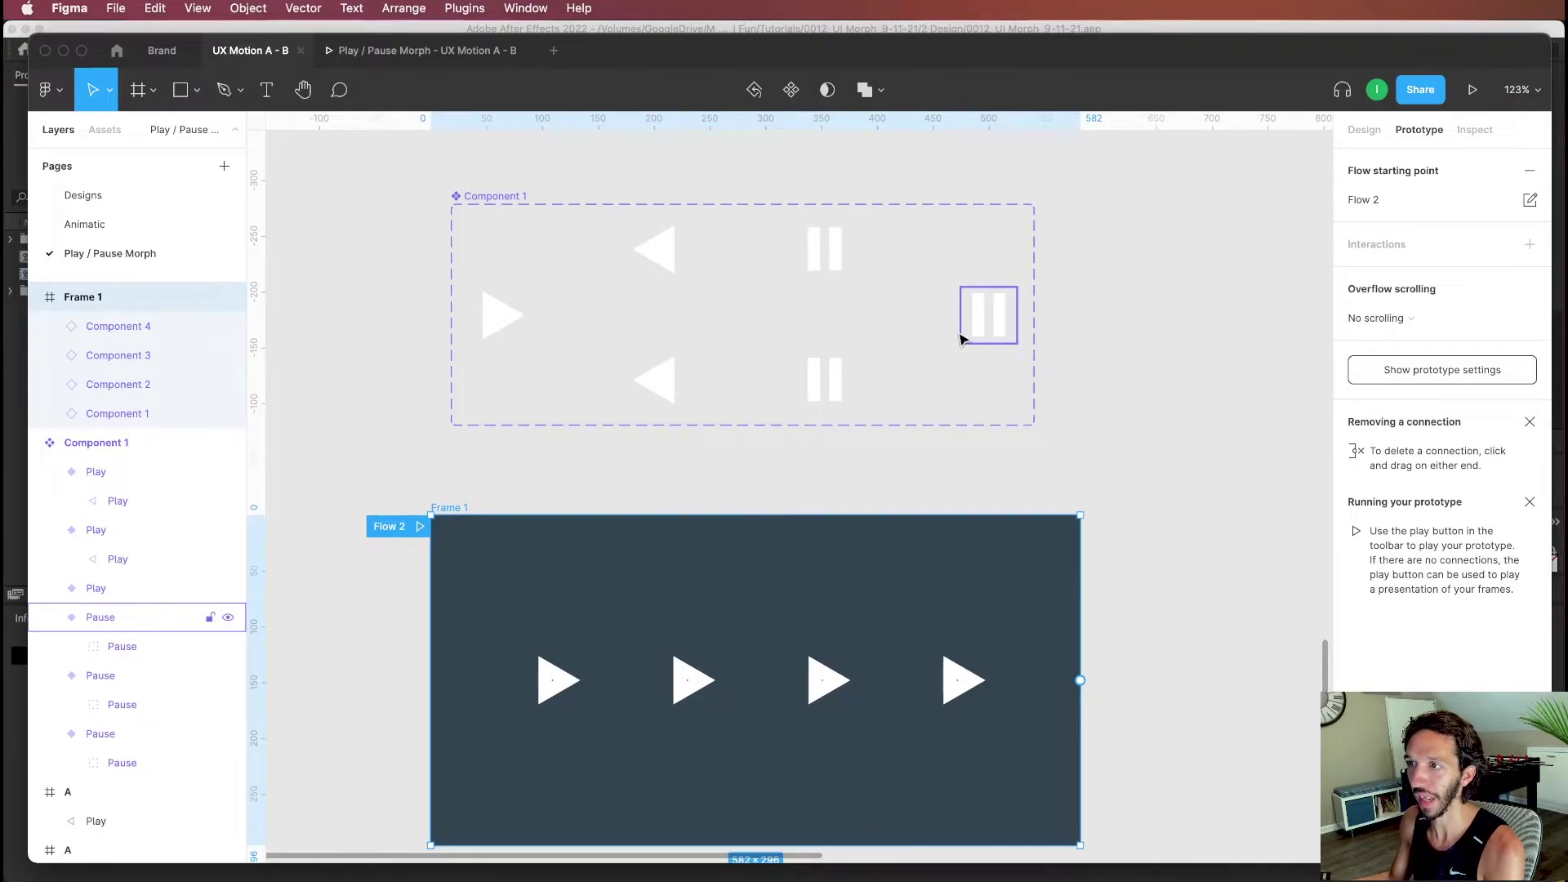
left_click(693, 681)
left_click(787, 683)
left_click(962, 681)
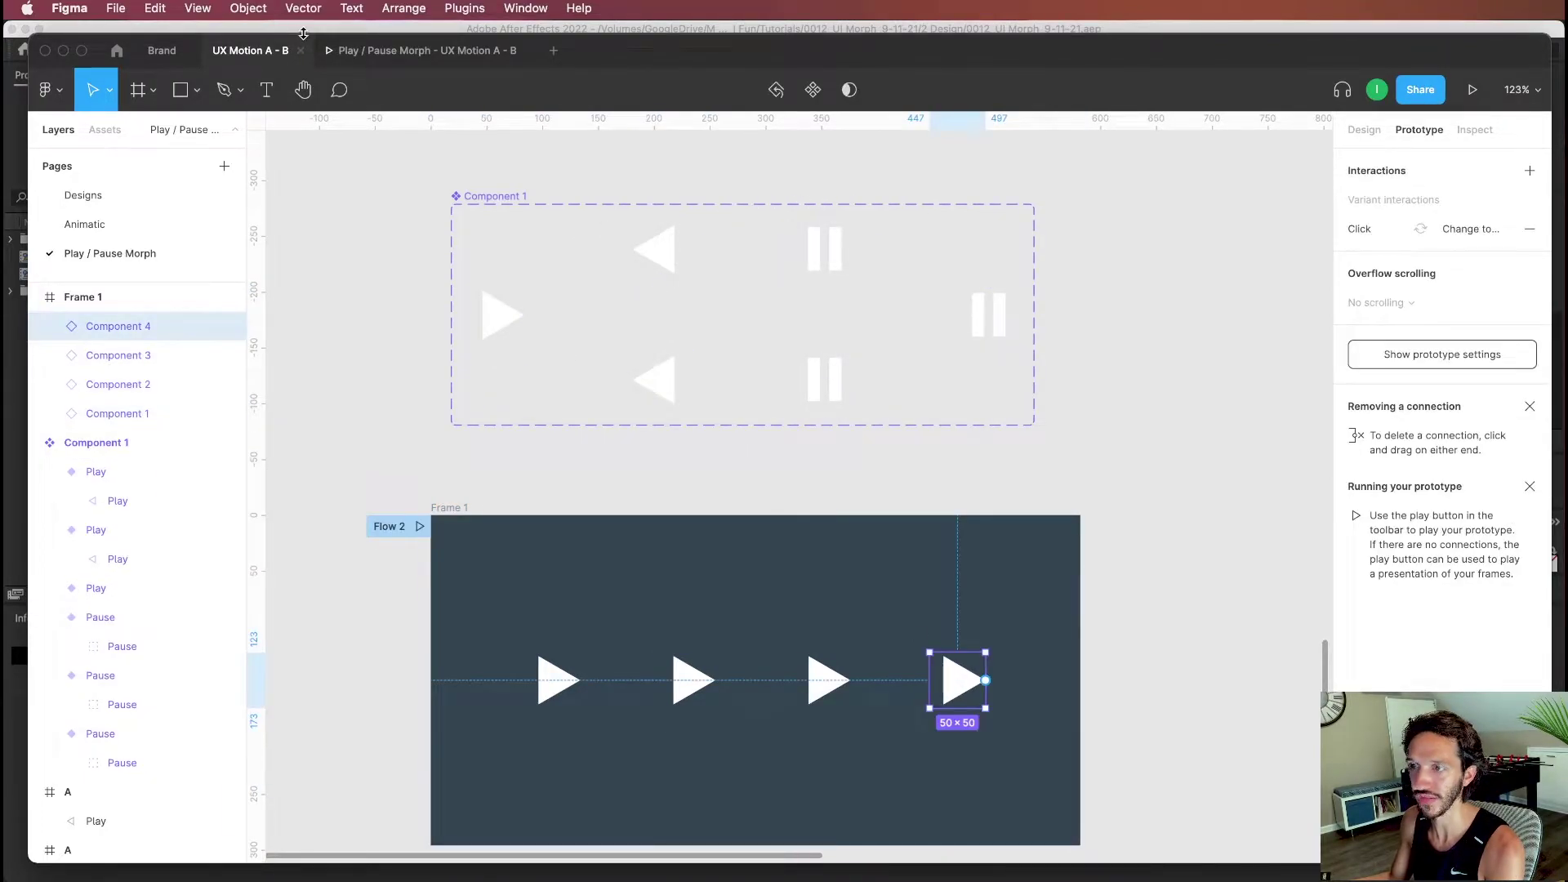
Step: Reopen the running prototype and toggle the four icons repeatedly in varying order to check that they animate independently
left_click(392, 51)
left_click(825, 466)
left_click(732, 464)
left_click(1062, 465)
left_click(957, 466)
left_click(846, 474)
left_click(735, 465)
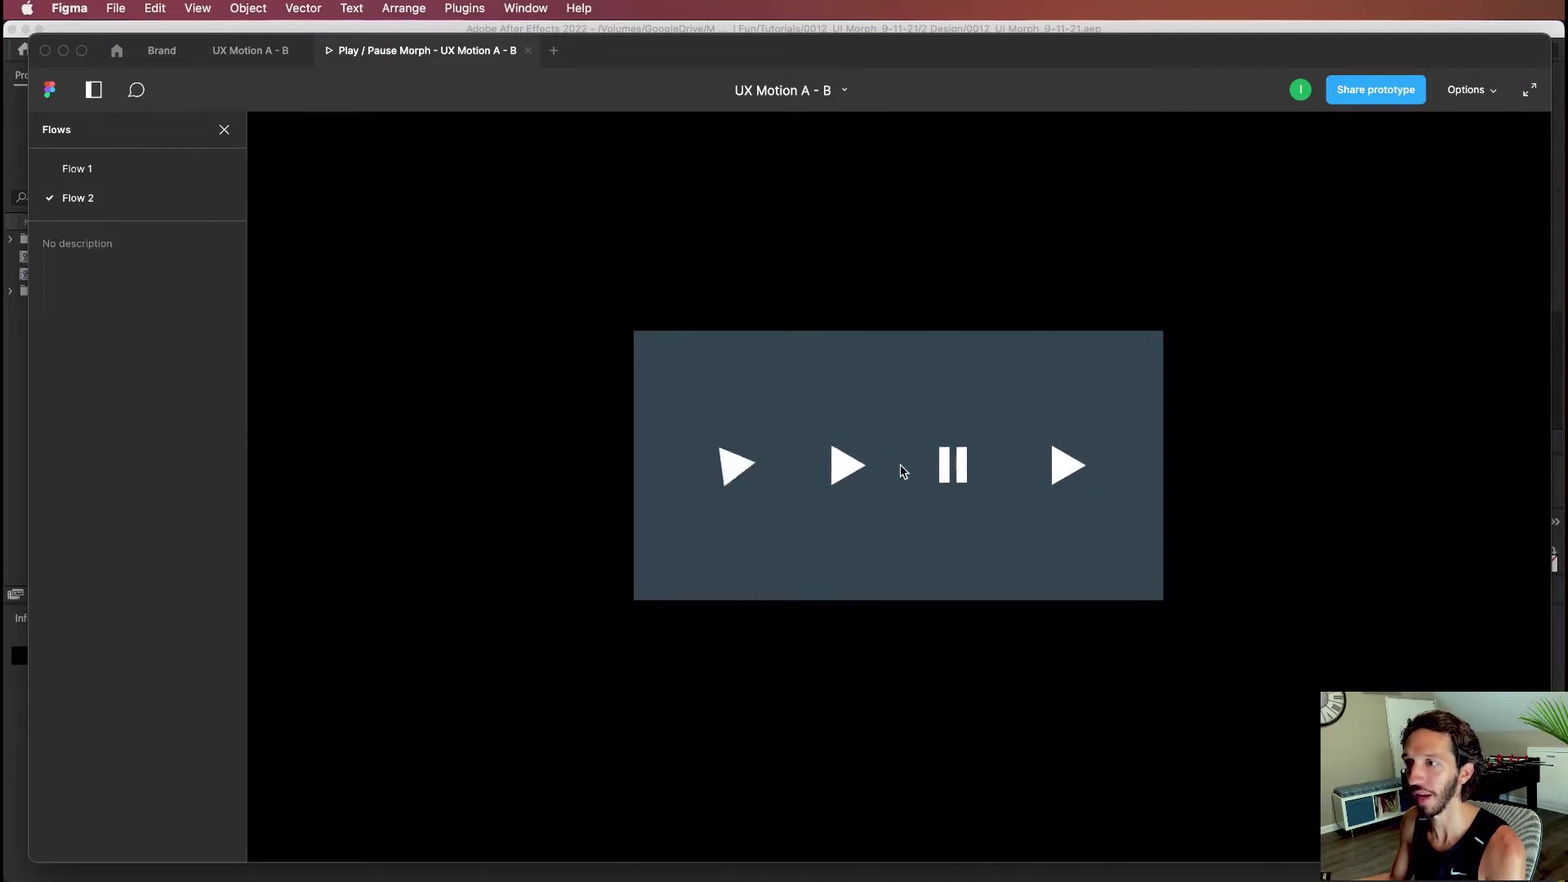
left_click(953, 466)
left_click(1076, 474)
left_click(846, 466)
left_click(732, 463)
left_click(955, 463)
left_click(849, 472)
left_click(723, 467)
left_click(849, 468)
left_click(947, 467)
left_click(1051, 467)
left_click(832, 471)
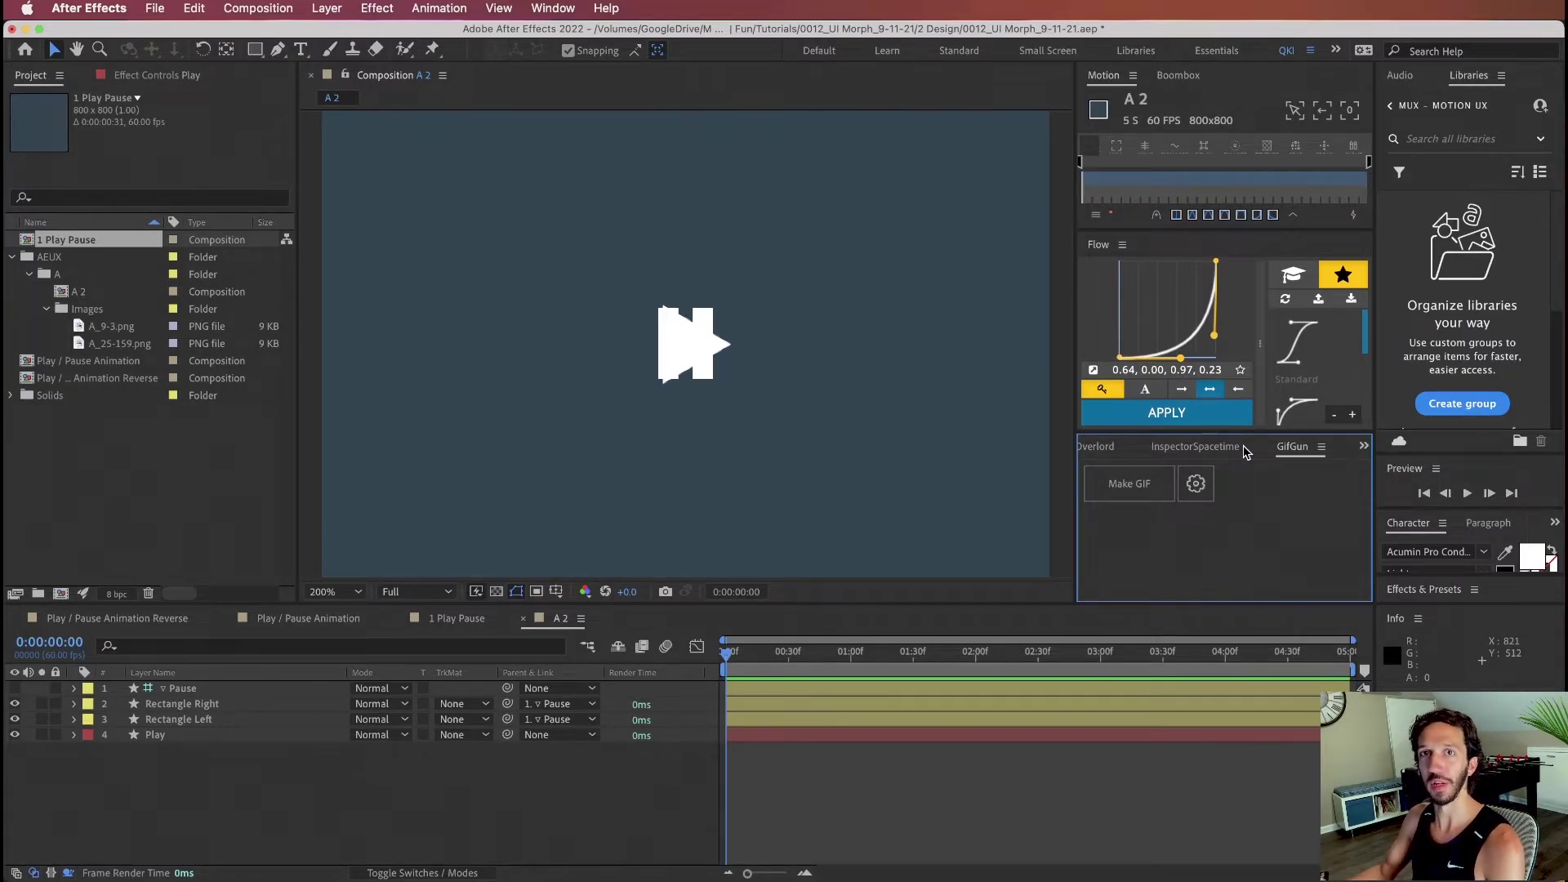
Step: Try rotating the Play layer on its own in the A 2 composition, and undo the rotation
left_click(209, 719)
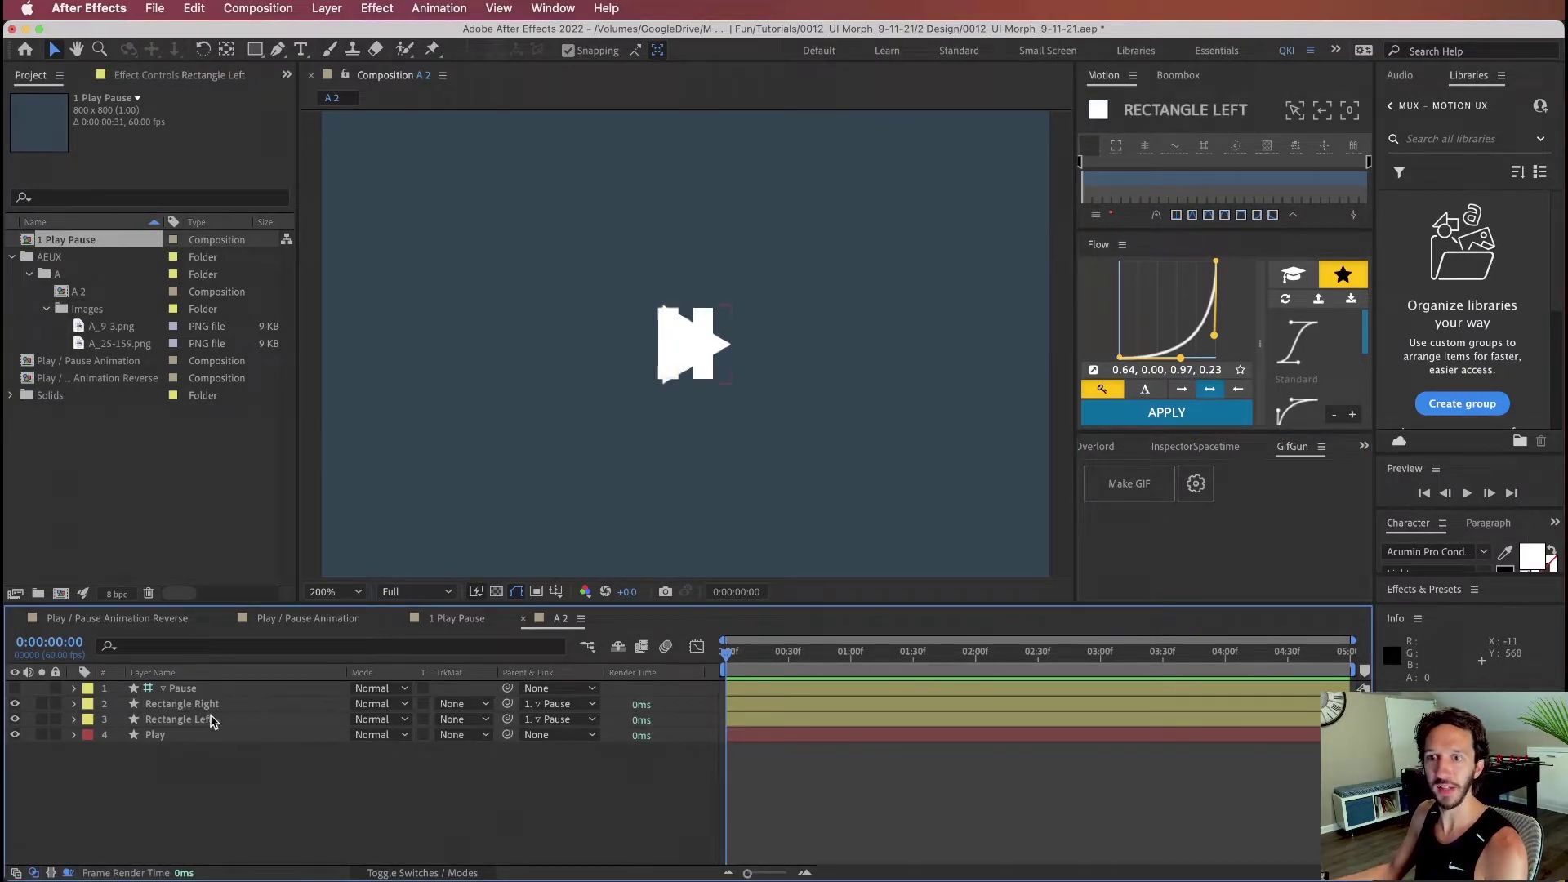
left_click(183, 688)
left_click(309, 766)
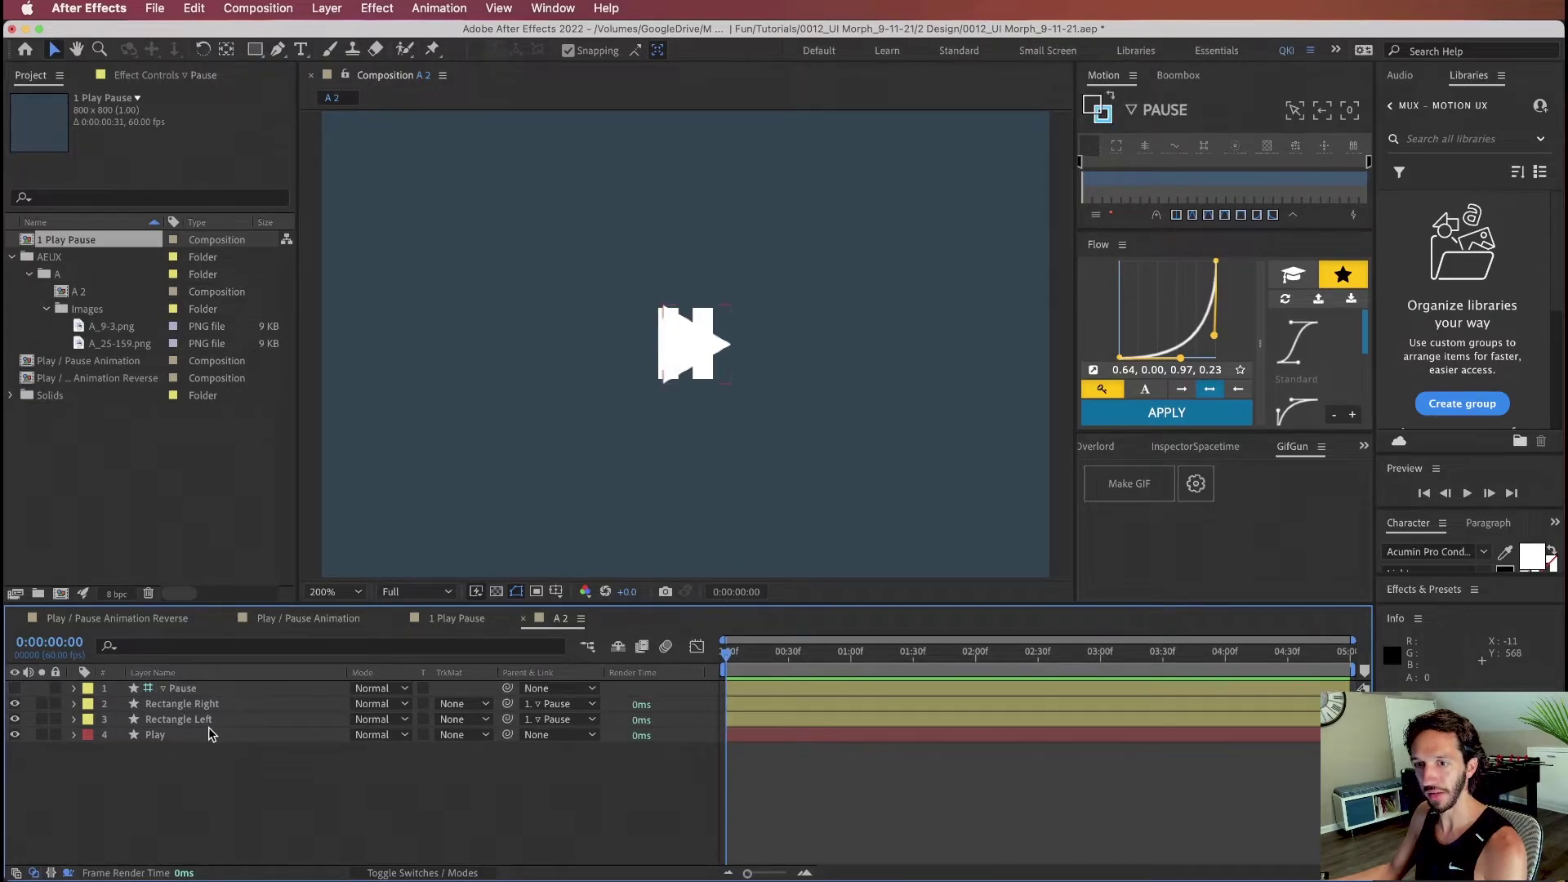
left_click(202, 736)
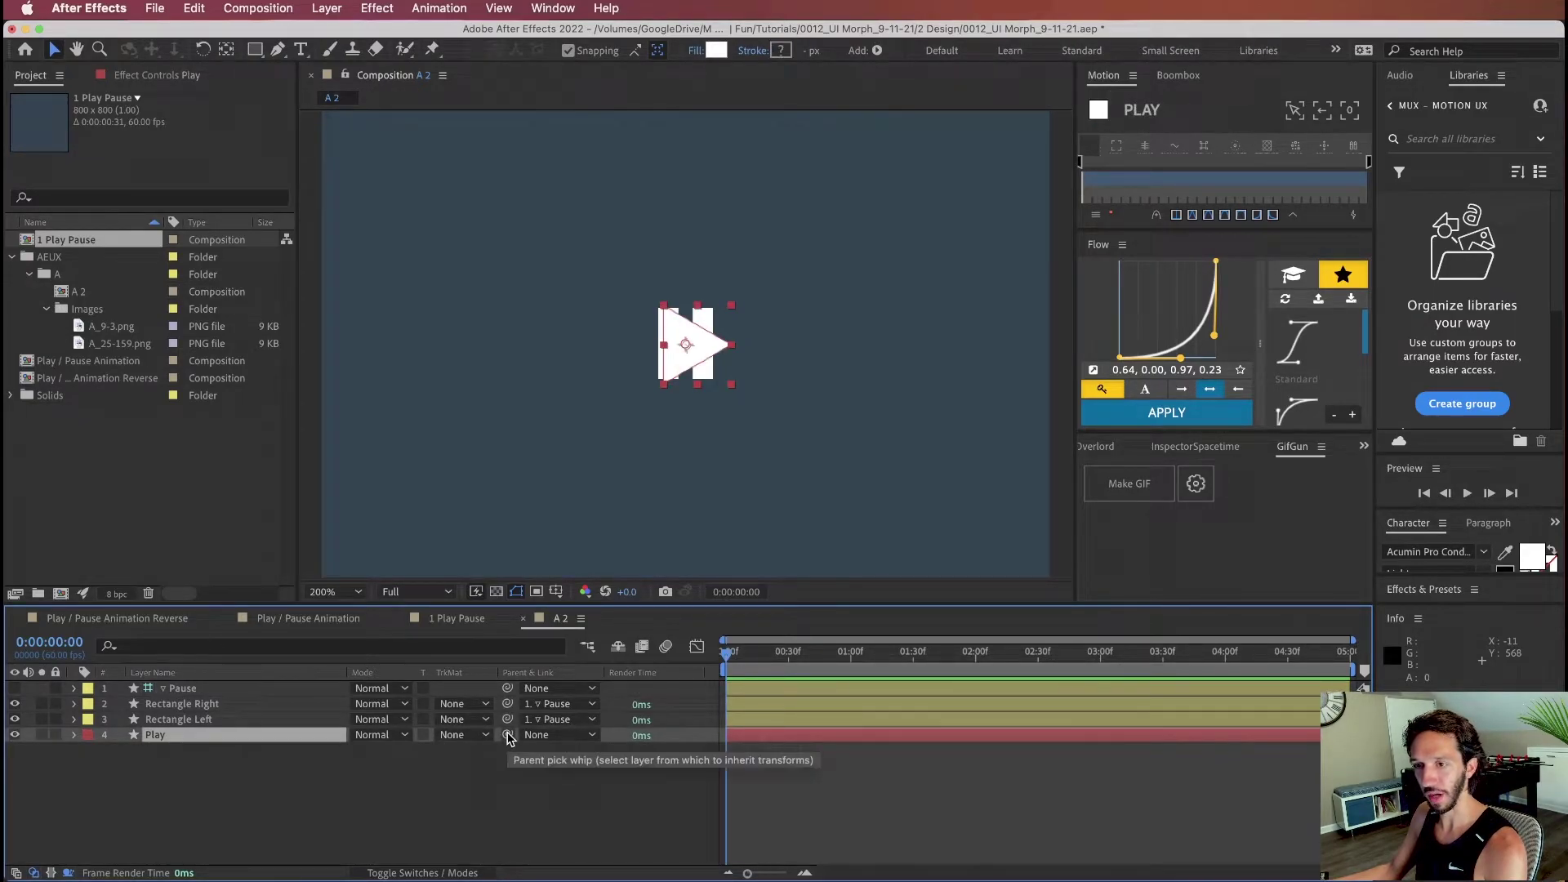
left_click(343, 777)
key("r")
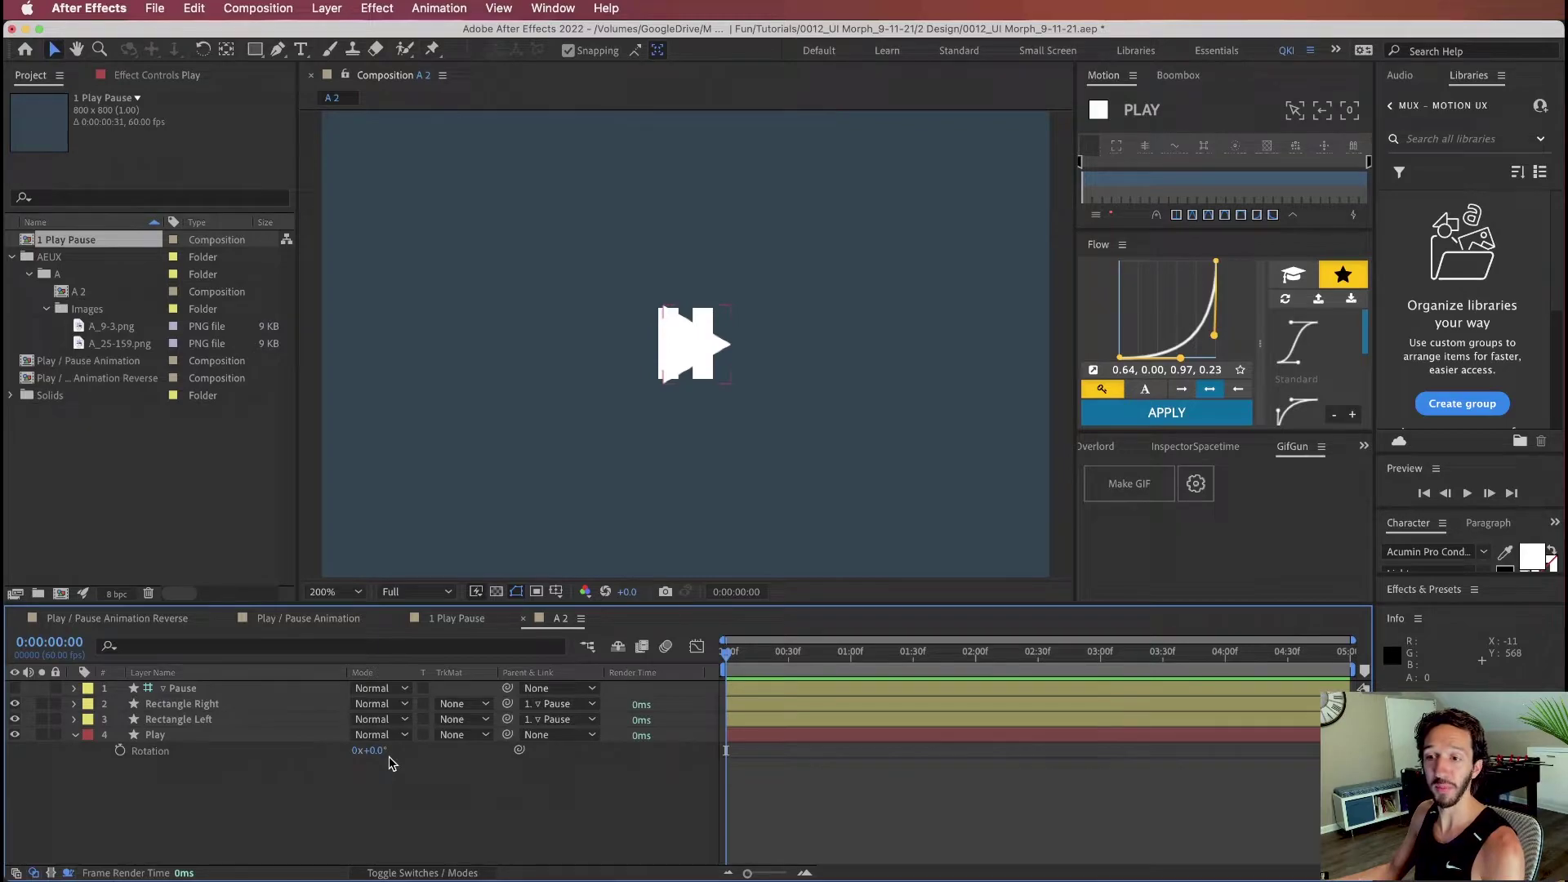
left_click_drag(374, 752, 445, 781)
key("super+z")
Step: Make the Pause layer visible with its Rotation property revealed, and test rotating it with its child rectangles before undoing the rotation
left_click(211, 689)
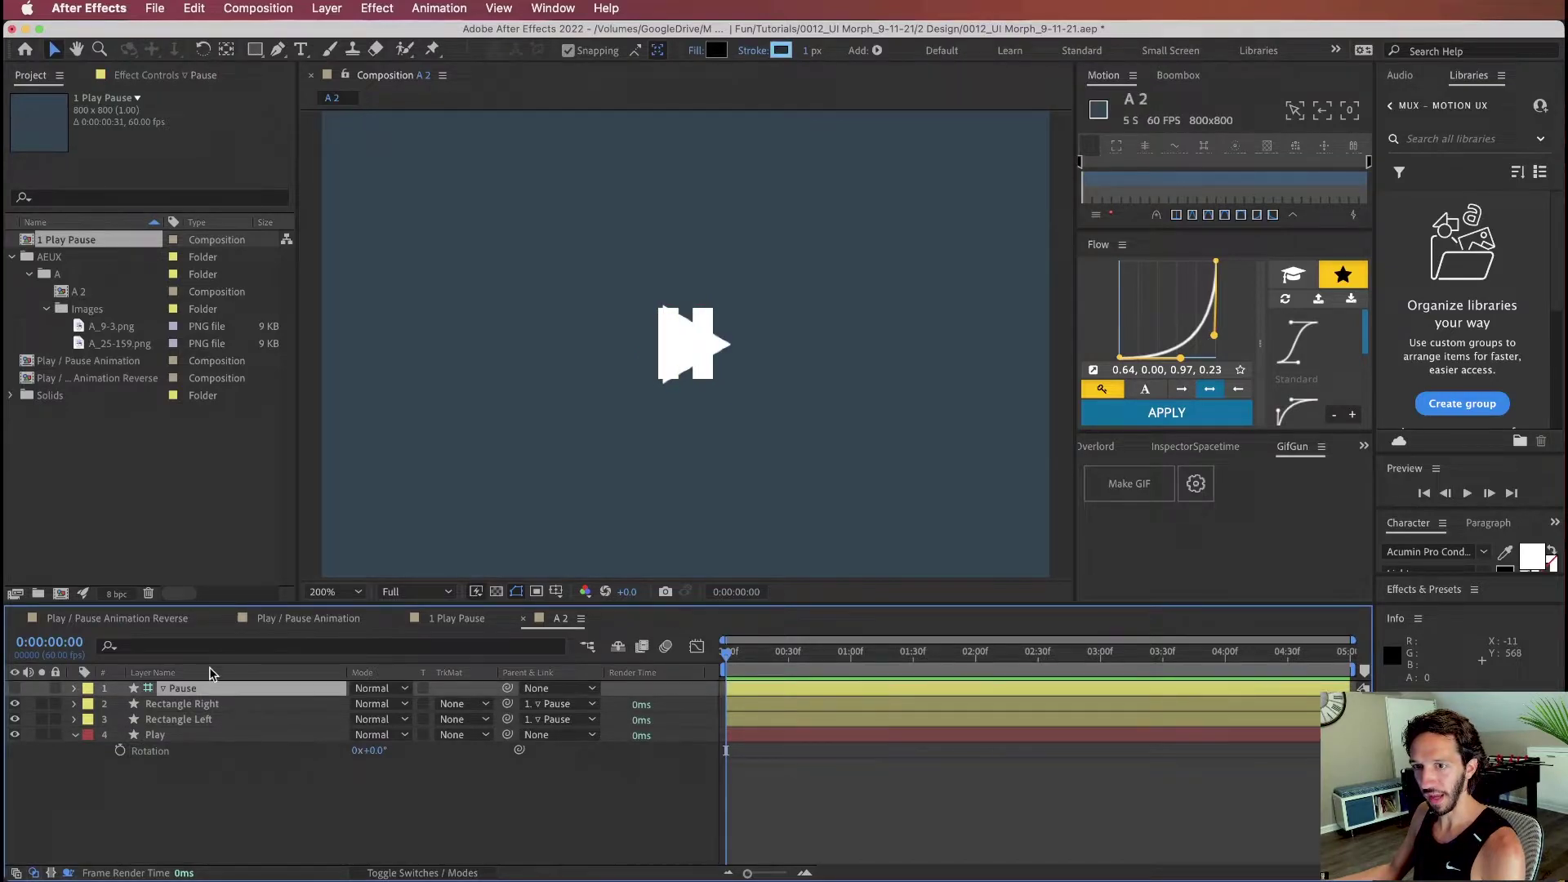
key("r")
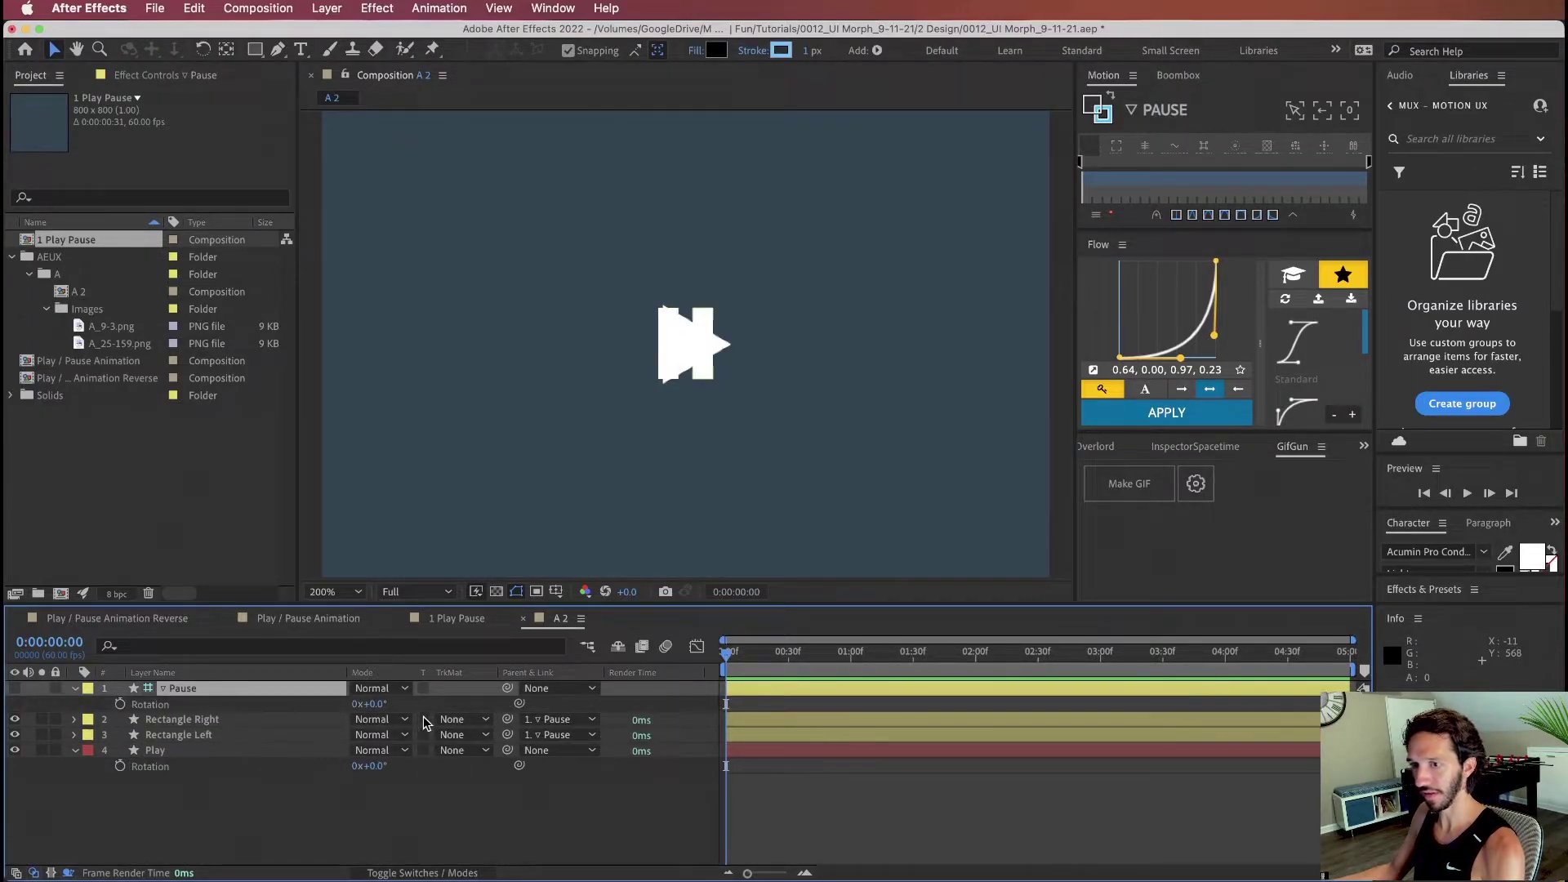
left_click(15, 689)
left_click_drag(385, 707, 427, 709)
left_click(292, 735)
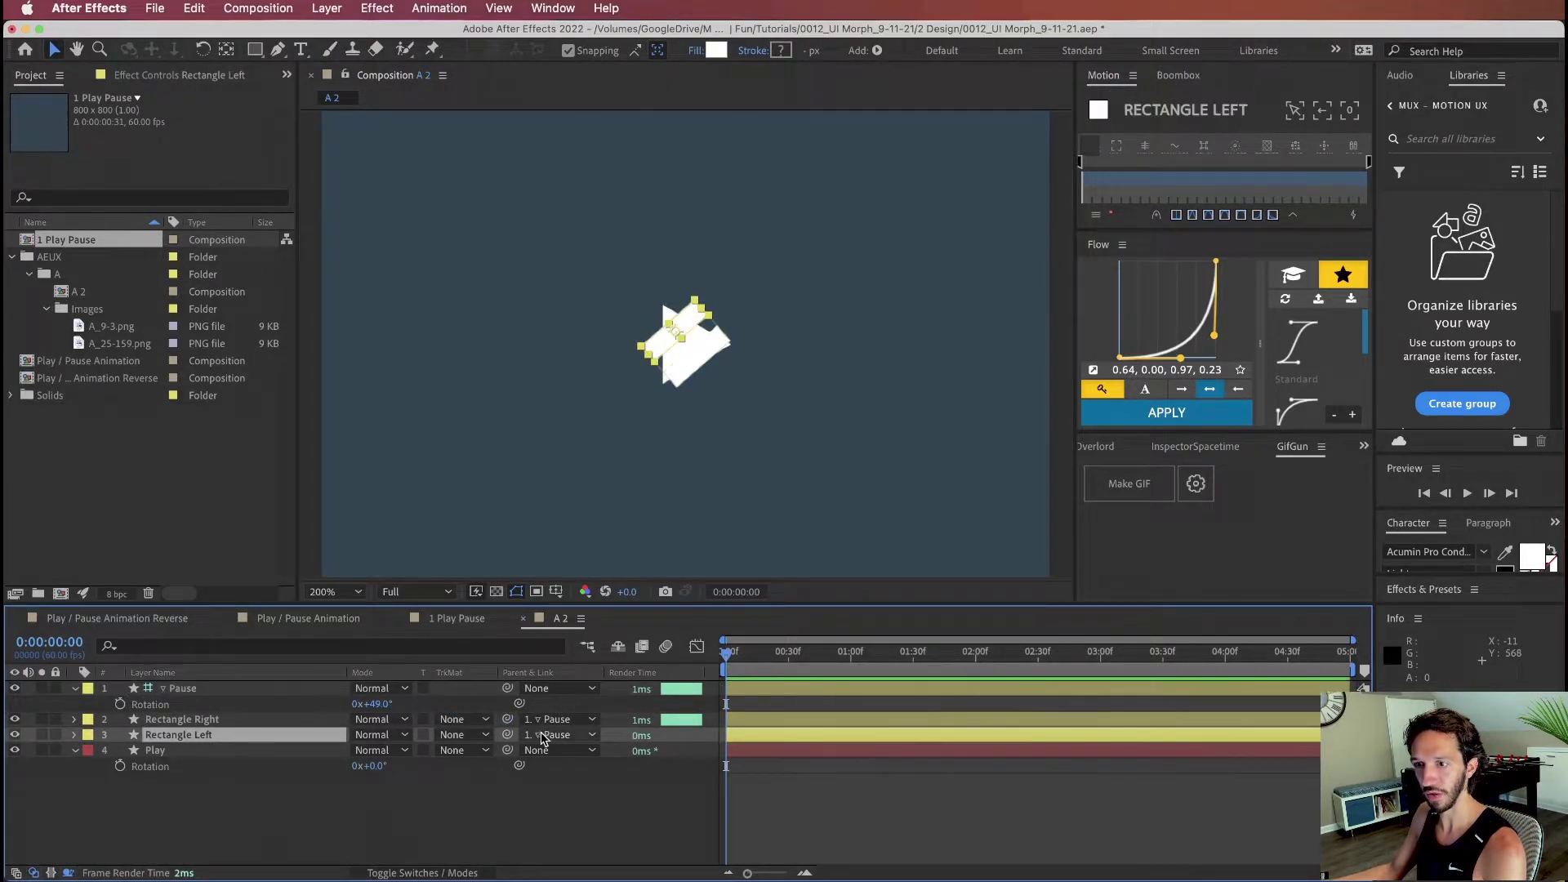
left_click_drag(374, 704, 481, 702)
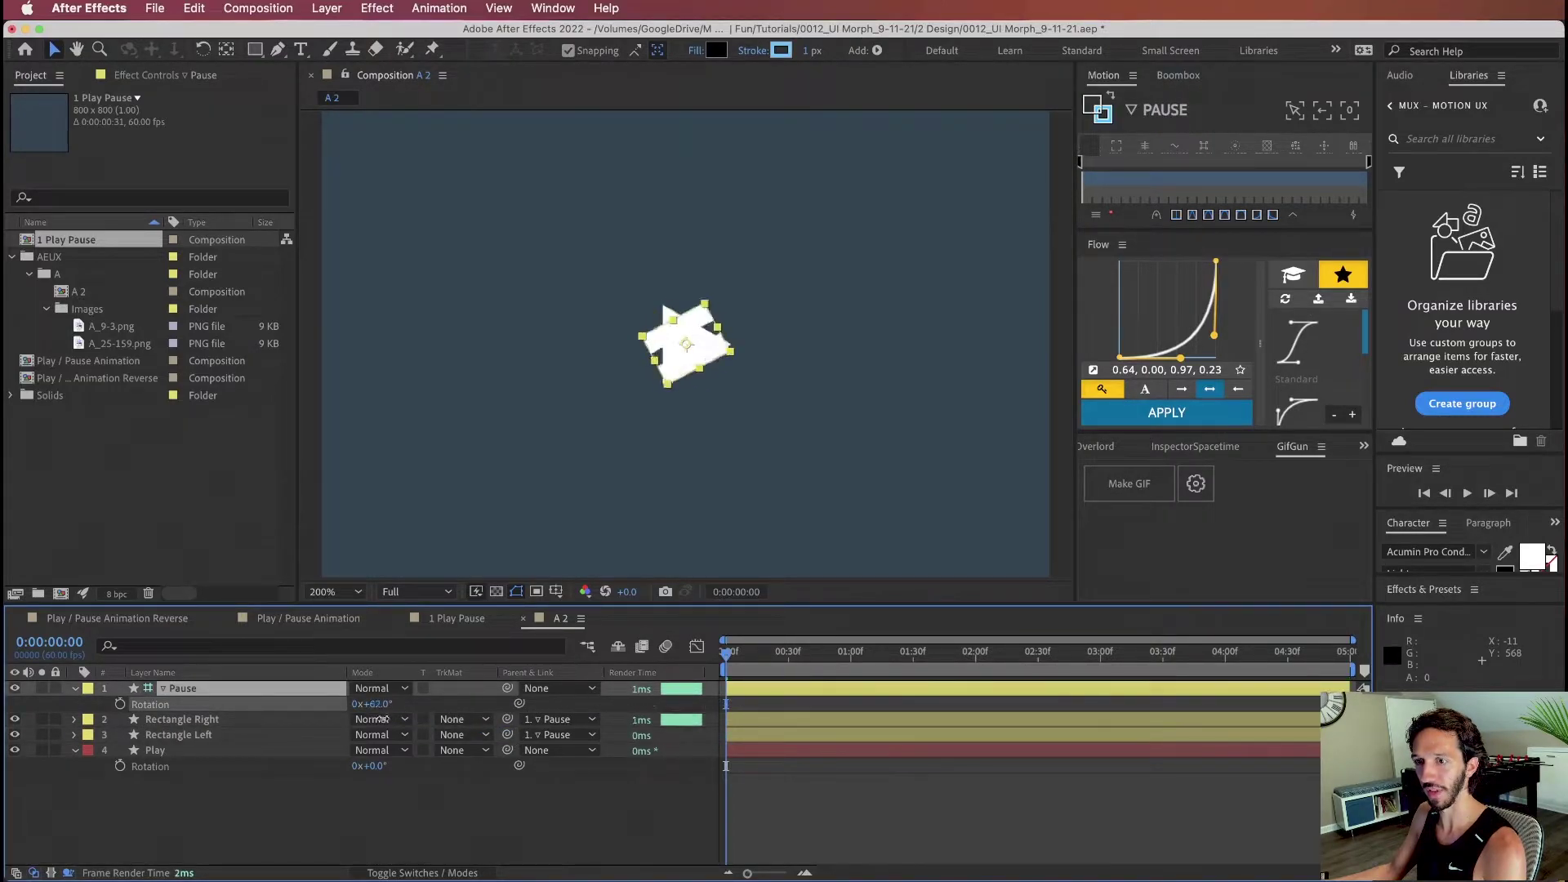
key("cmd+z")
key("super+z")
key("super+z")
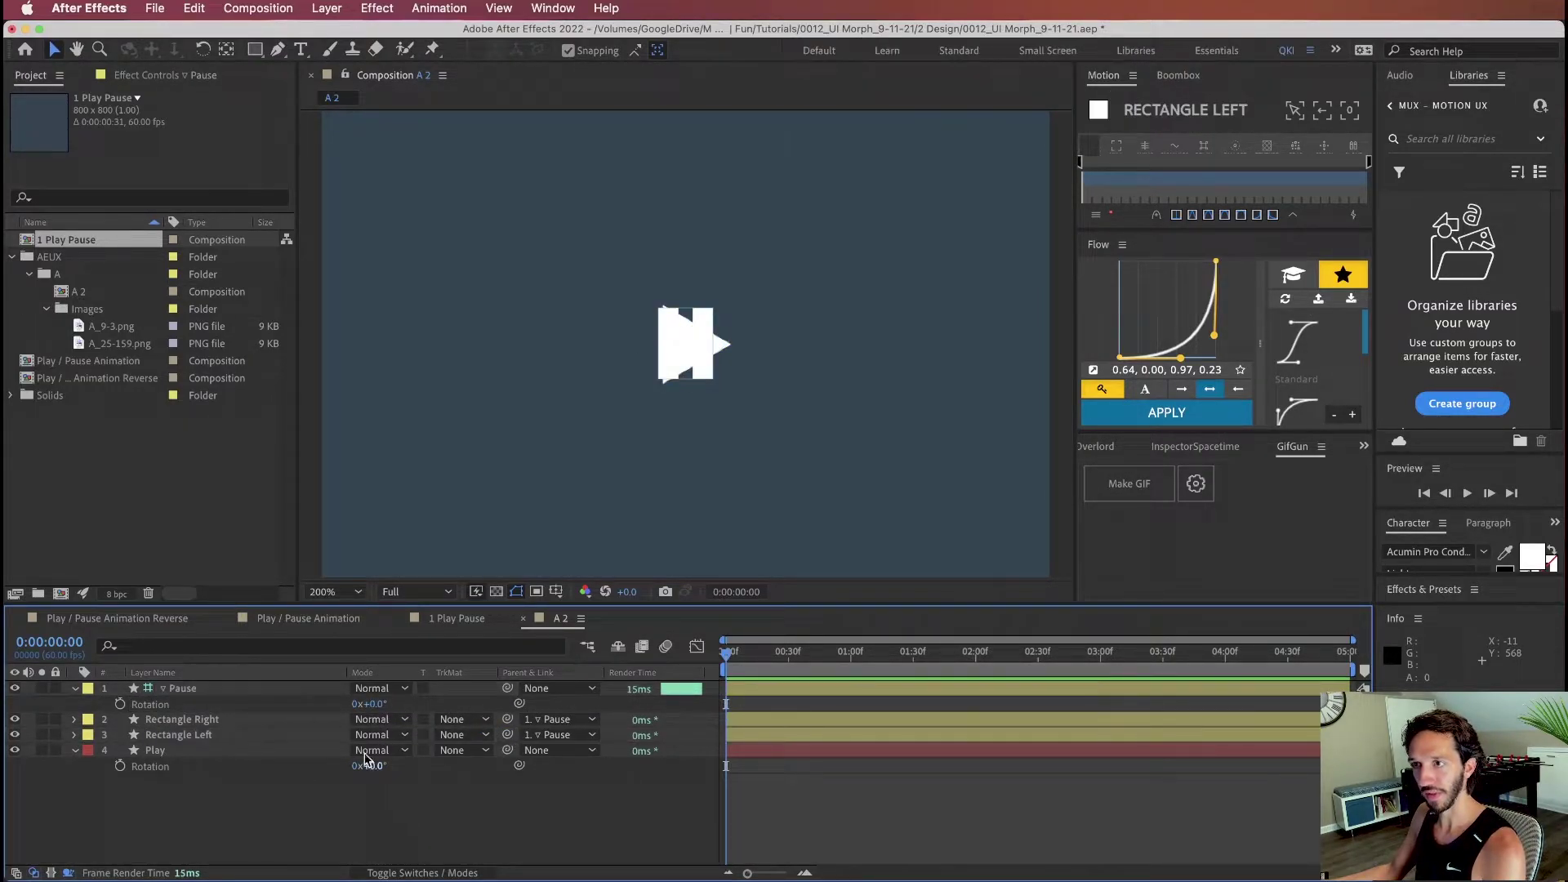
Step: Parent the Play layer to the Pause layer
left_click(266, 753)
left_click_drag(508, 750, 653, 719)
key("super+z")
Step: Keyframe the Pause layer's rotation from 0° at frame 0 to 180° at frame 30 and preview the motion
left_click(119, 704)
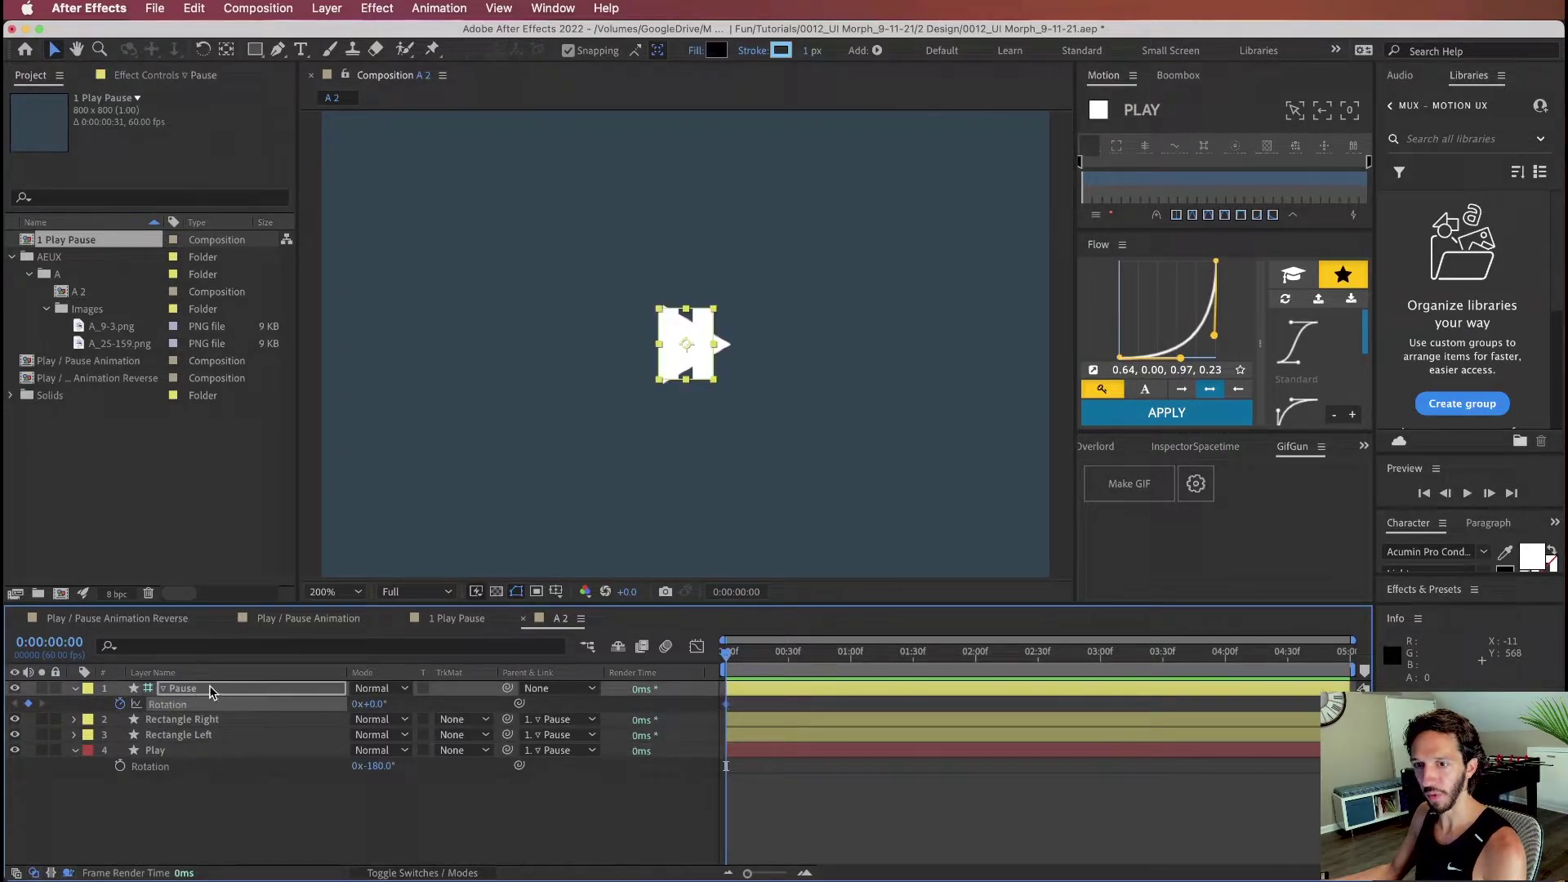
key("shift+Page_Down")
key("shift+Page_Down")
key("shift+Page_Down")
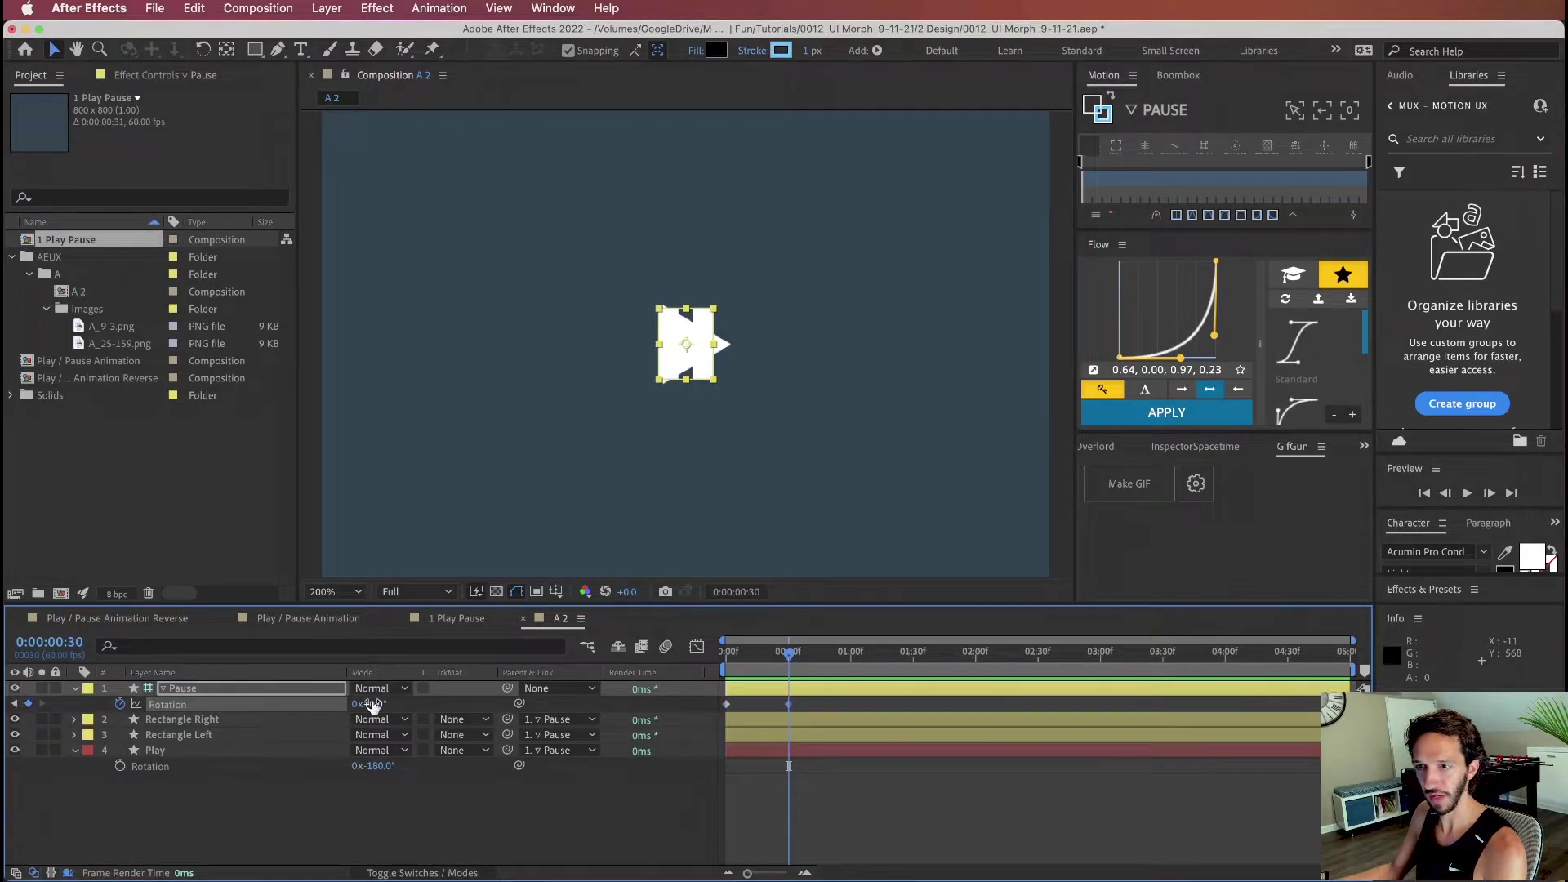
left_click_drag(380, 706, 546, 711)
key("space")
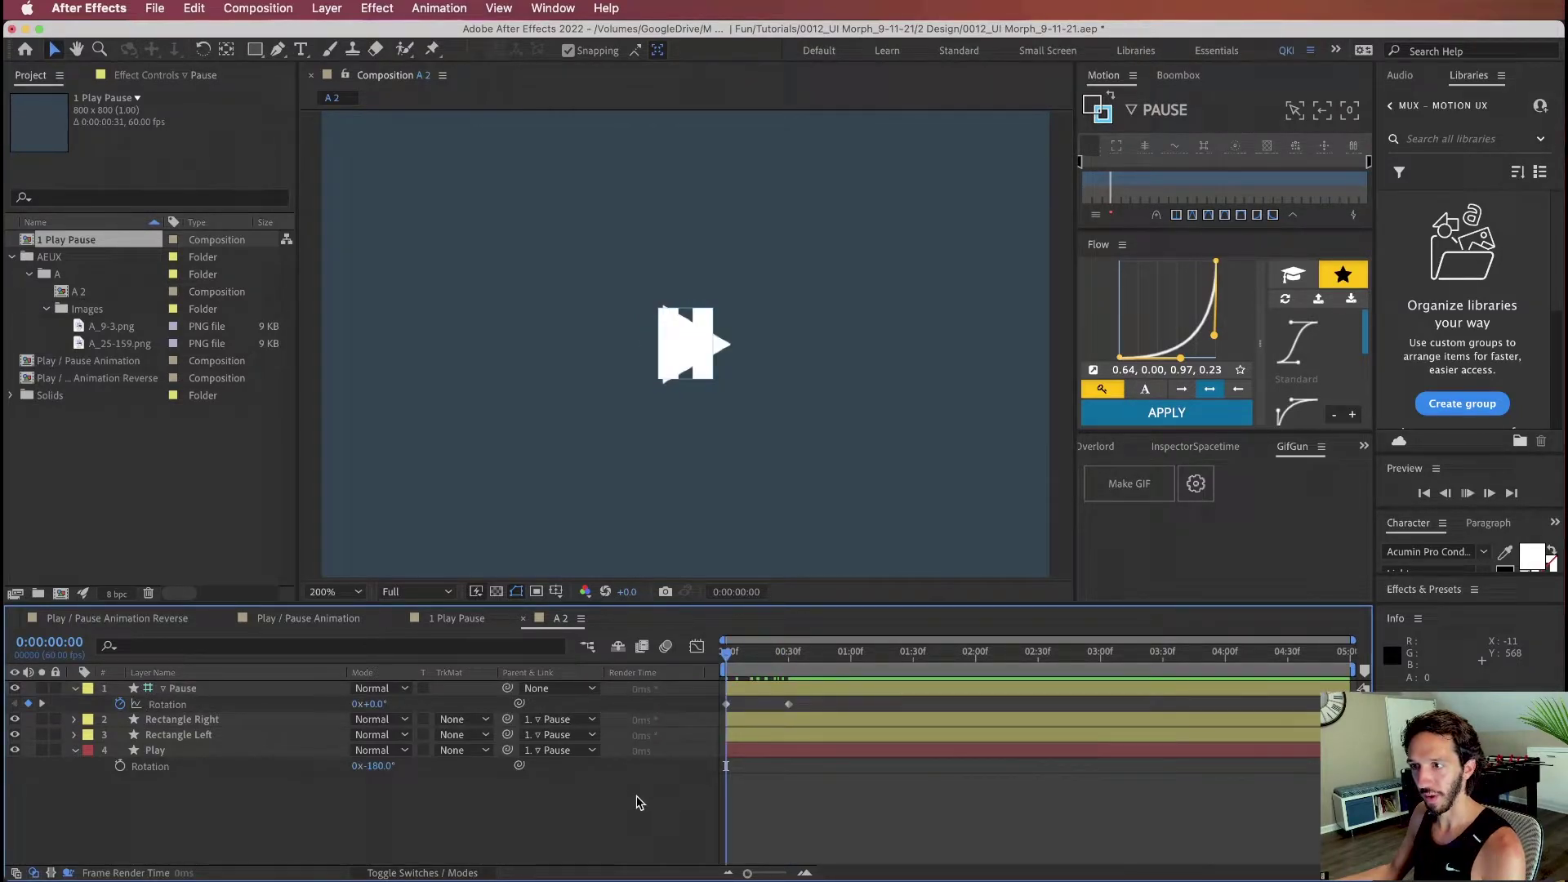
key("space")
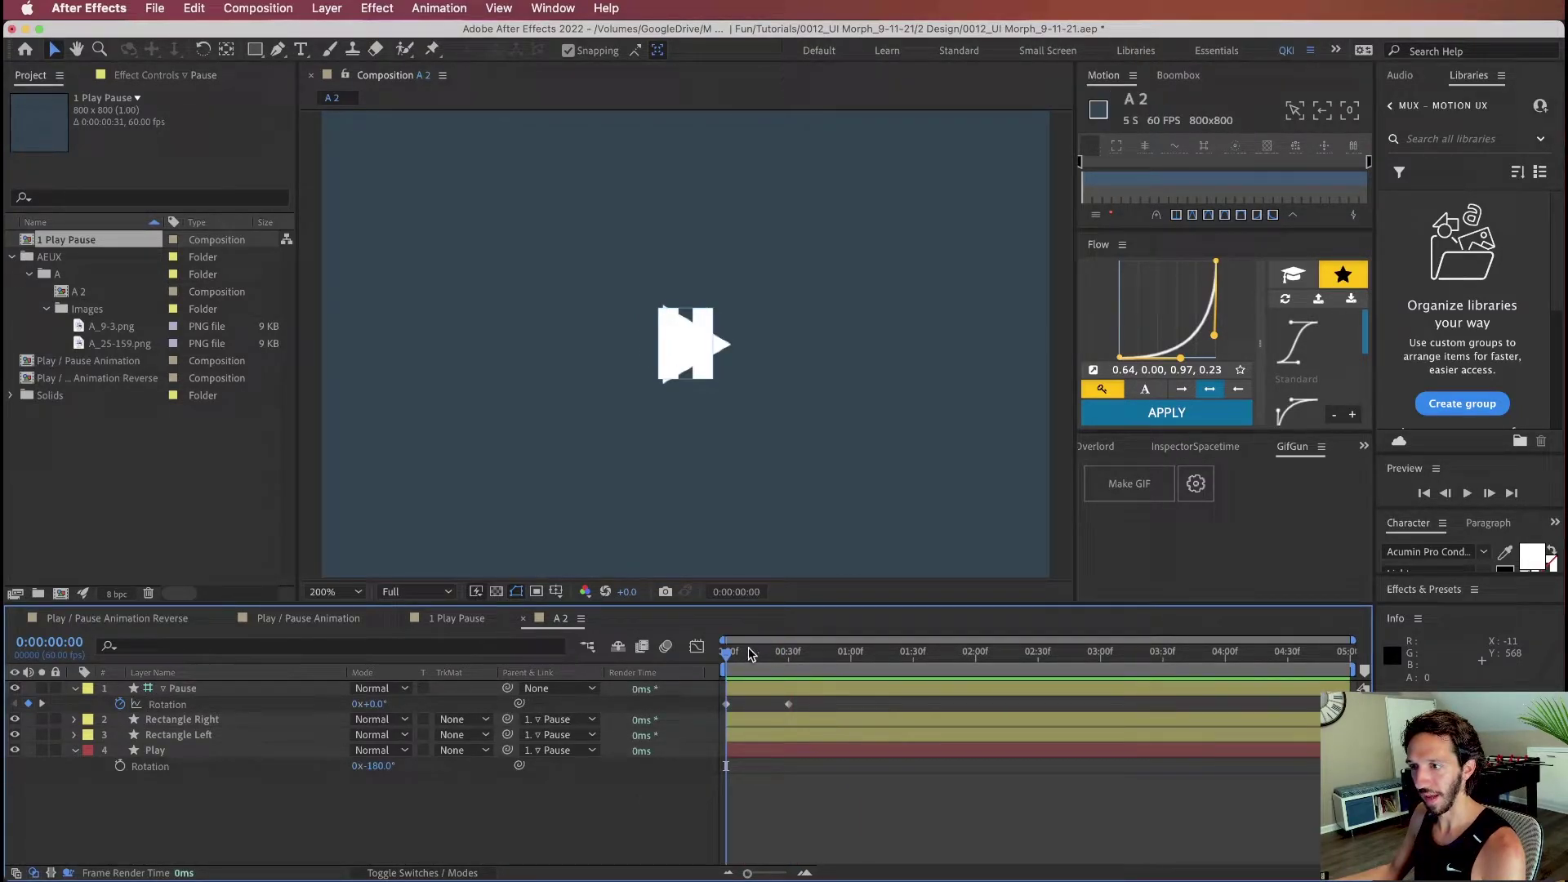
Step: Ease both Pause rotation keyframes with Flow's Standard curve of 0.52, 0.00, 0.34, 1.00 and scrub through the result
left_click_drag(805, 695, 722, 713)
left_click(1314, 348)
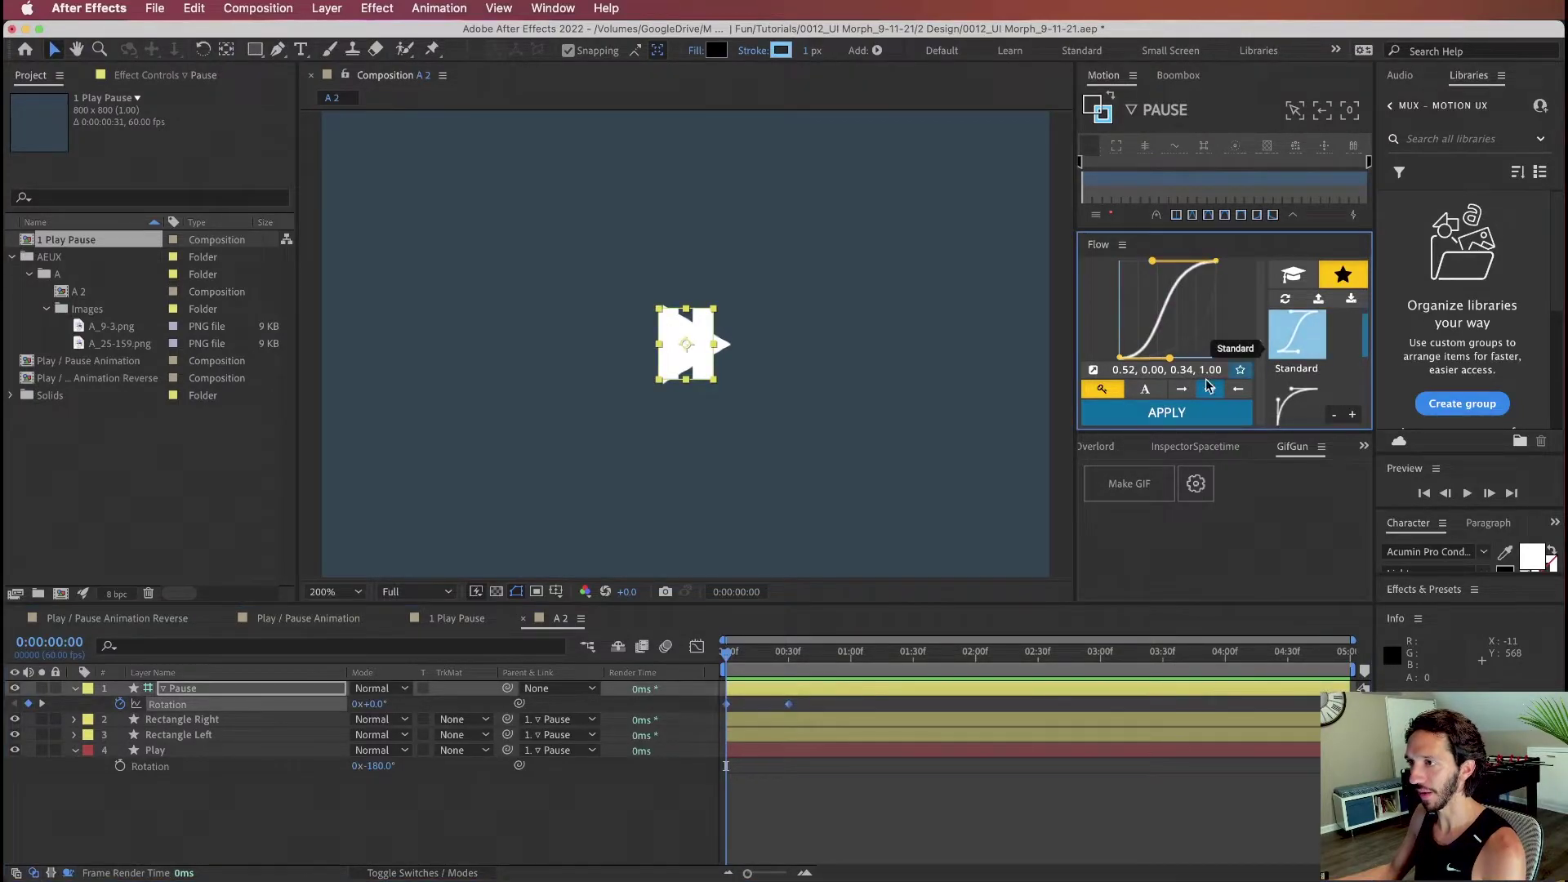
left_click(1168, 413)
left_click(774, 801)
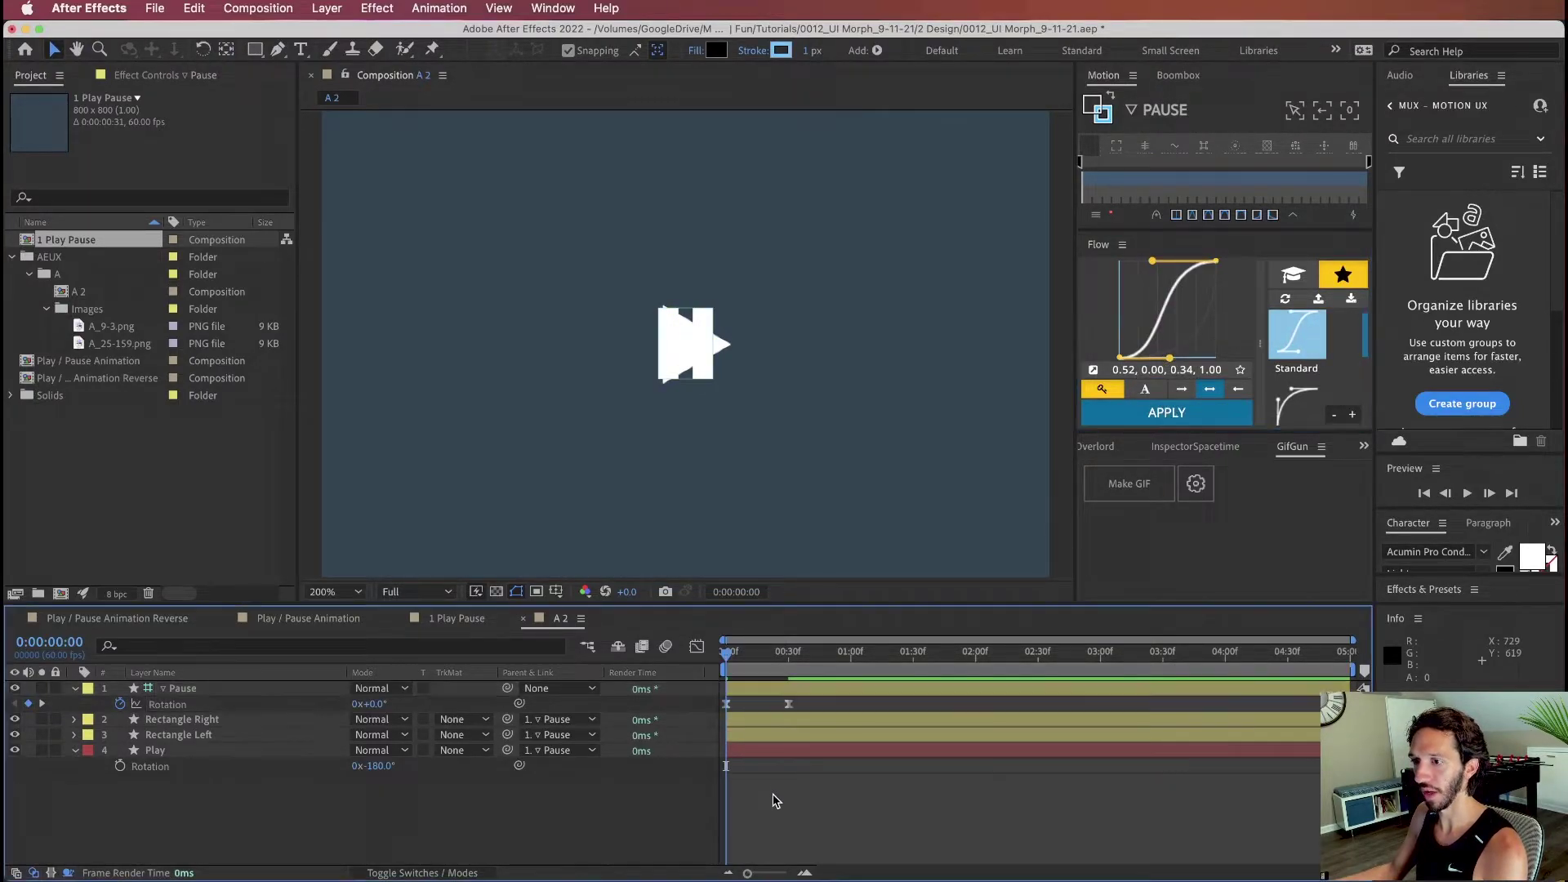
mouse_move(731, 653)
left_mouse_down()
mouse_move(759, 662)
mouse_move(728, 664)
left_mouse_up()
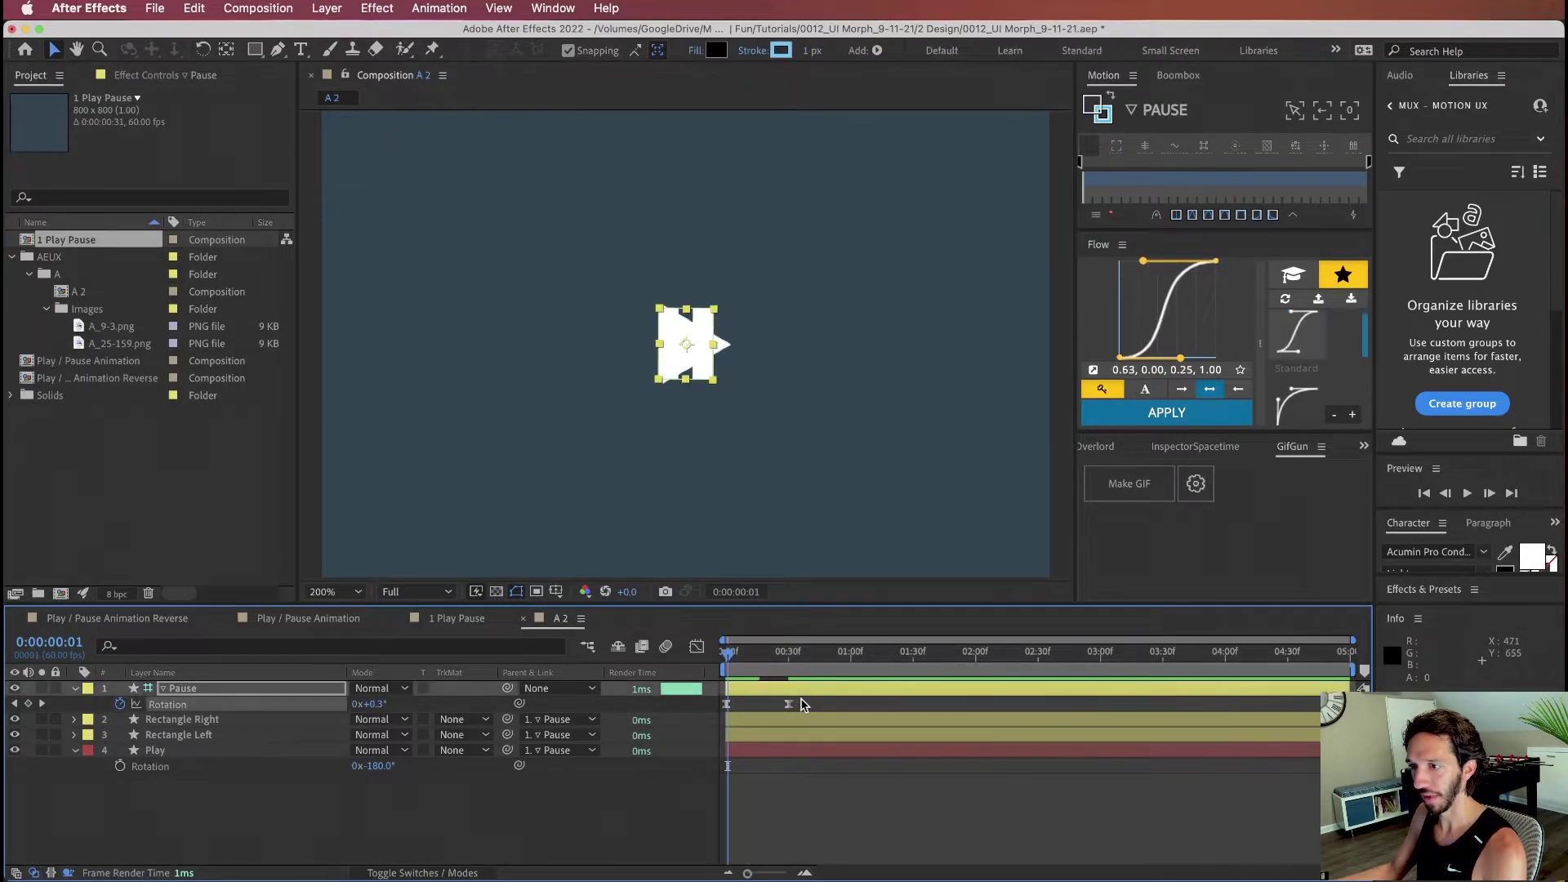
Step: Ease both Pause rotation keyframes with a 0.63, 0.00, 0.25, 1.00 curve and check frame 14 in the Graph Editor
left_click_drag(803, 699, 716, 709)
left_click(1151, 412)
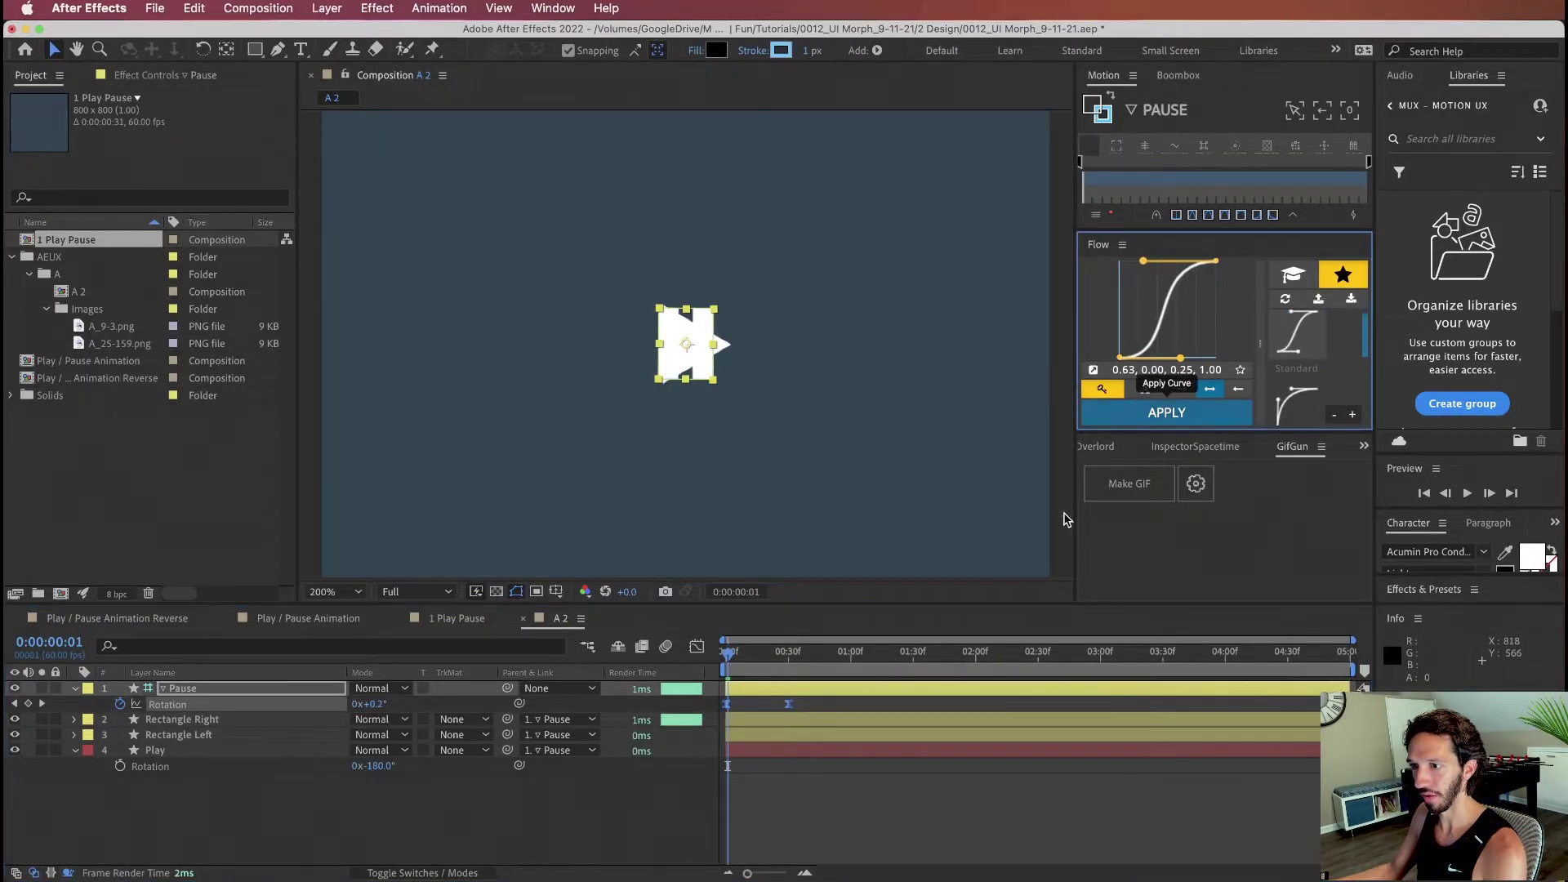
left_click_drag(811, 702, 756, 665)
left_click(696, 647)
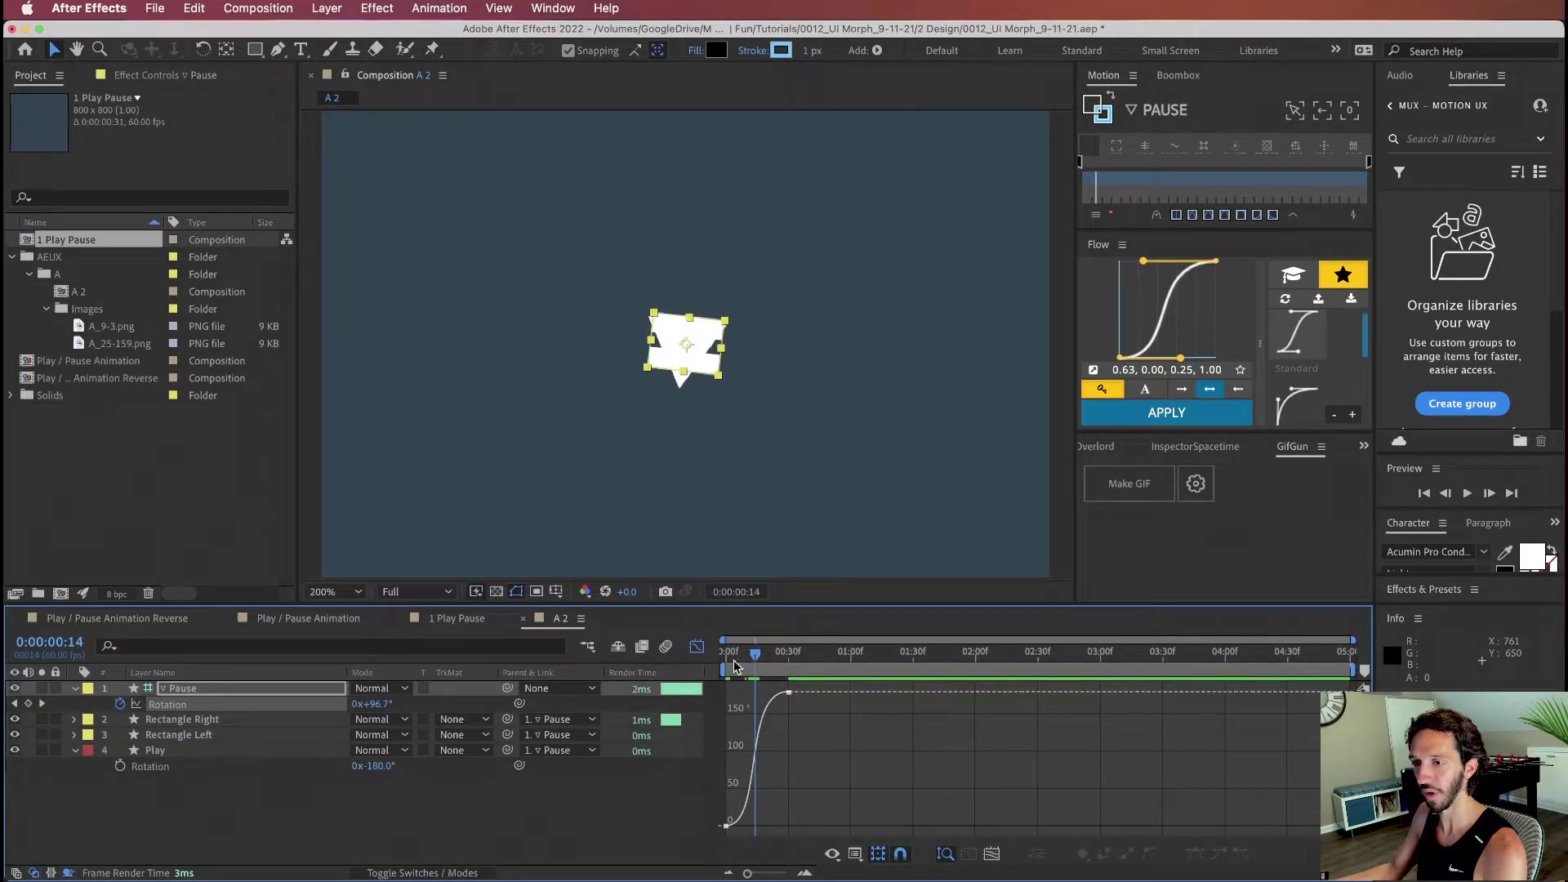
left_click(696, 647)
left_click(791, 805)
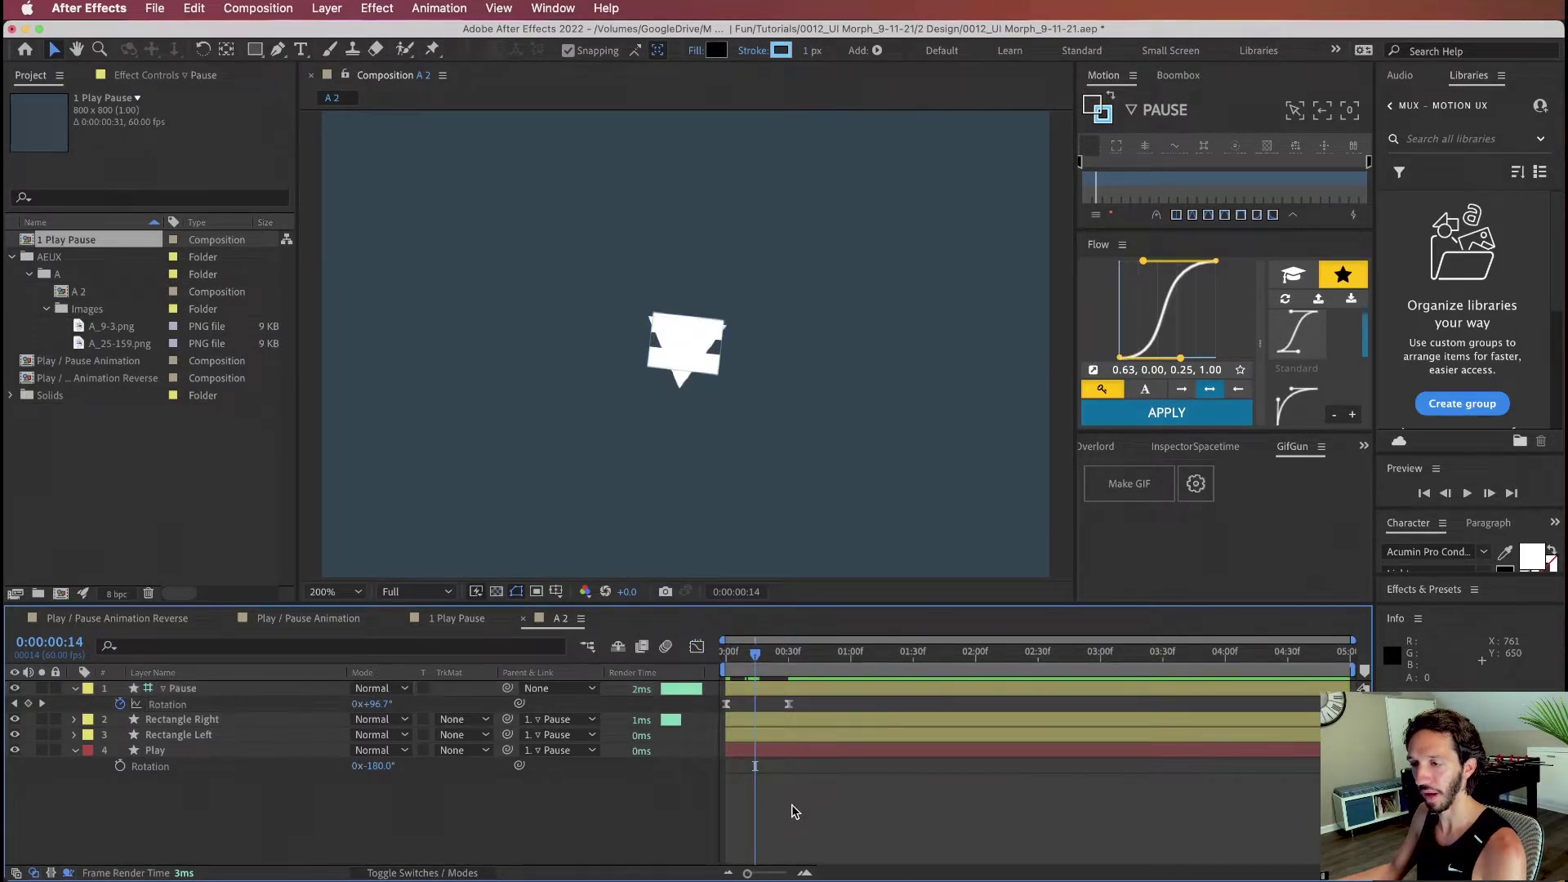
Step: Trim the Play layer to end at frame 14 and both Rectangle layers to start at frame 15
left_click(247, 752)
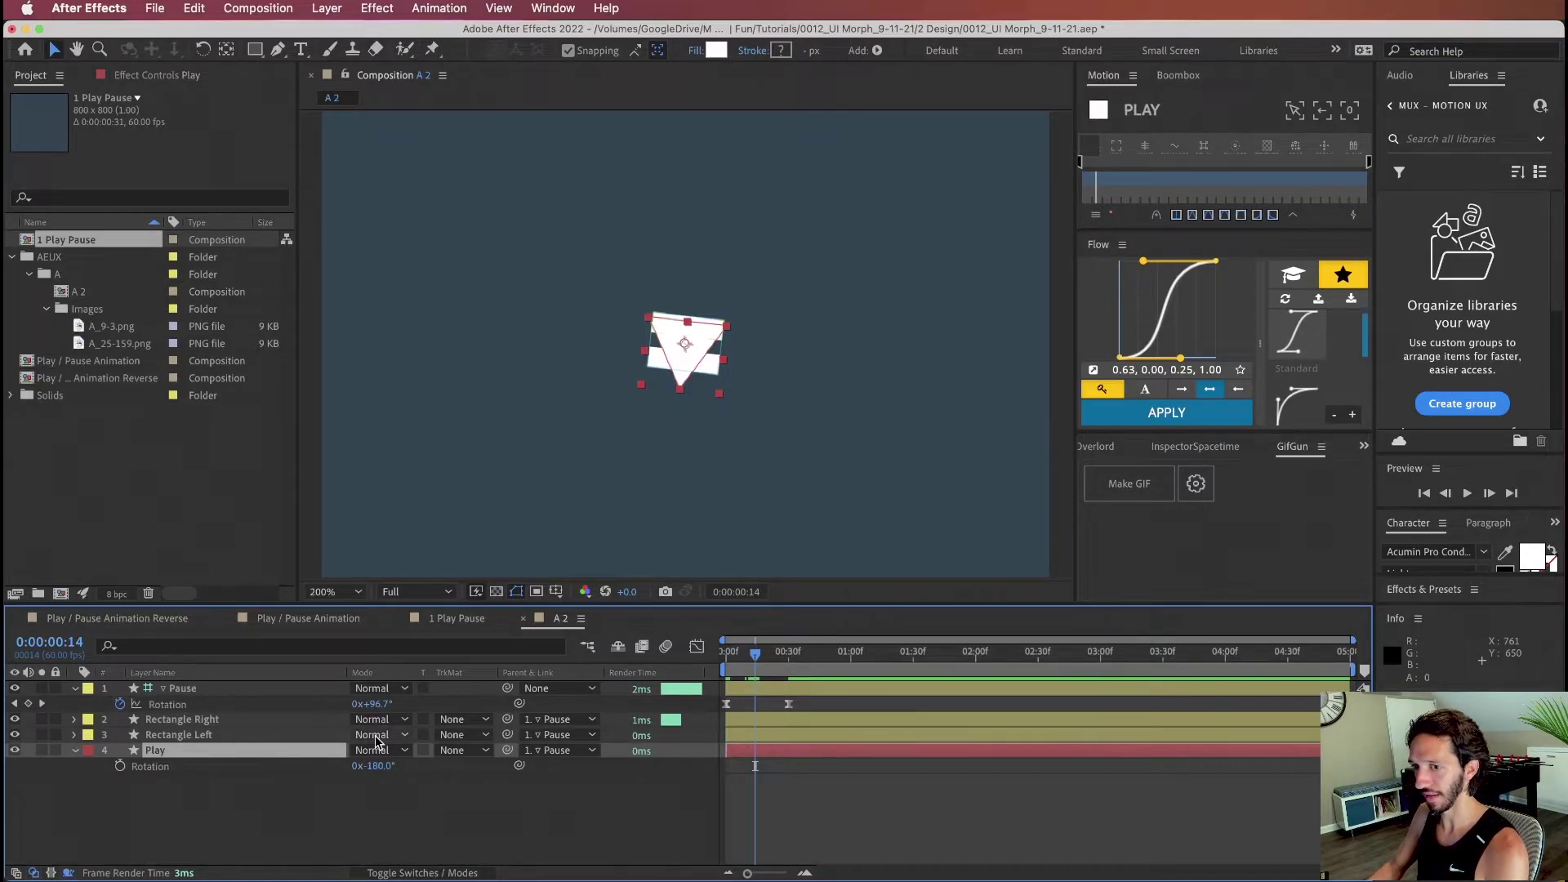
key("alt+bracketright")
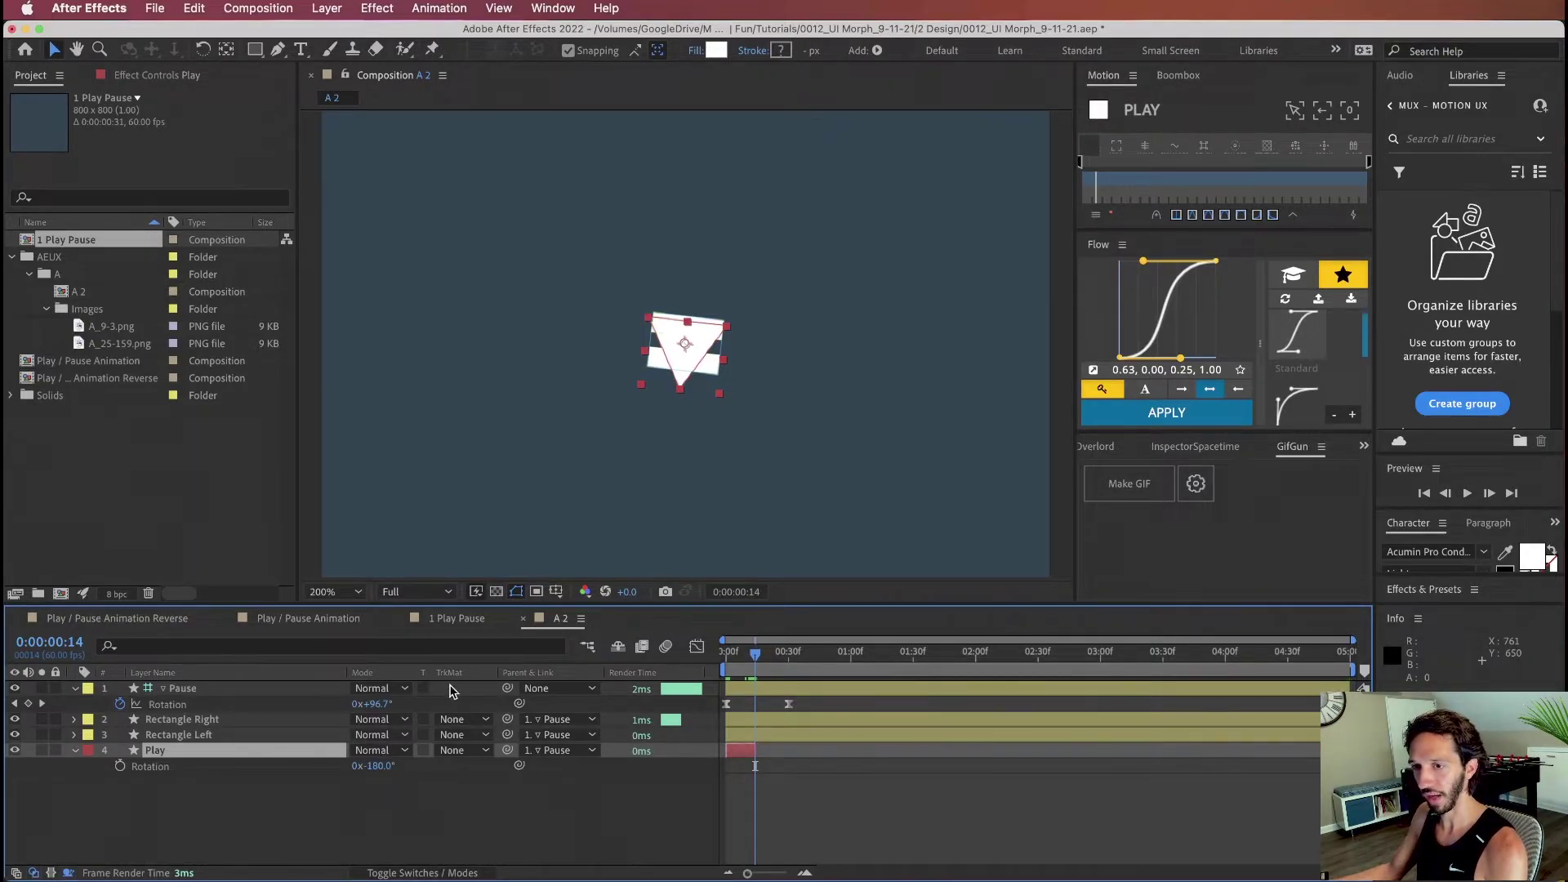
key("Page_Down")
left_click(229, 738)
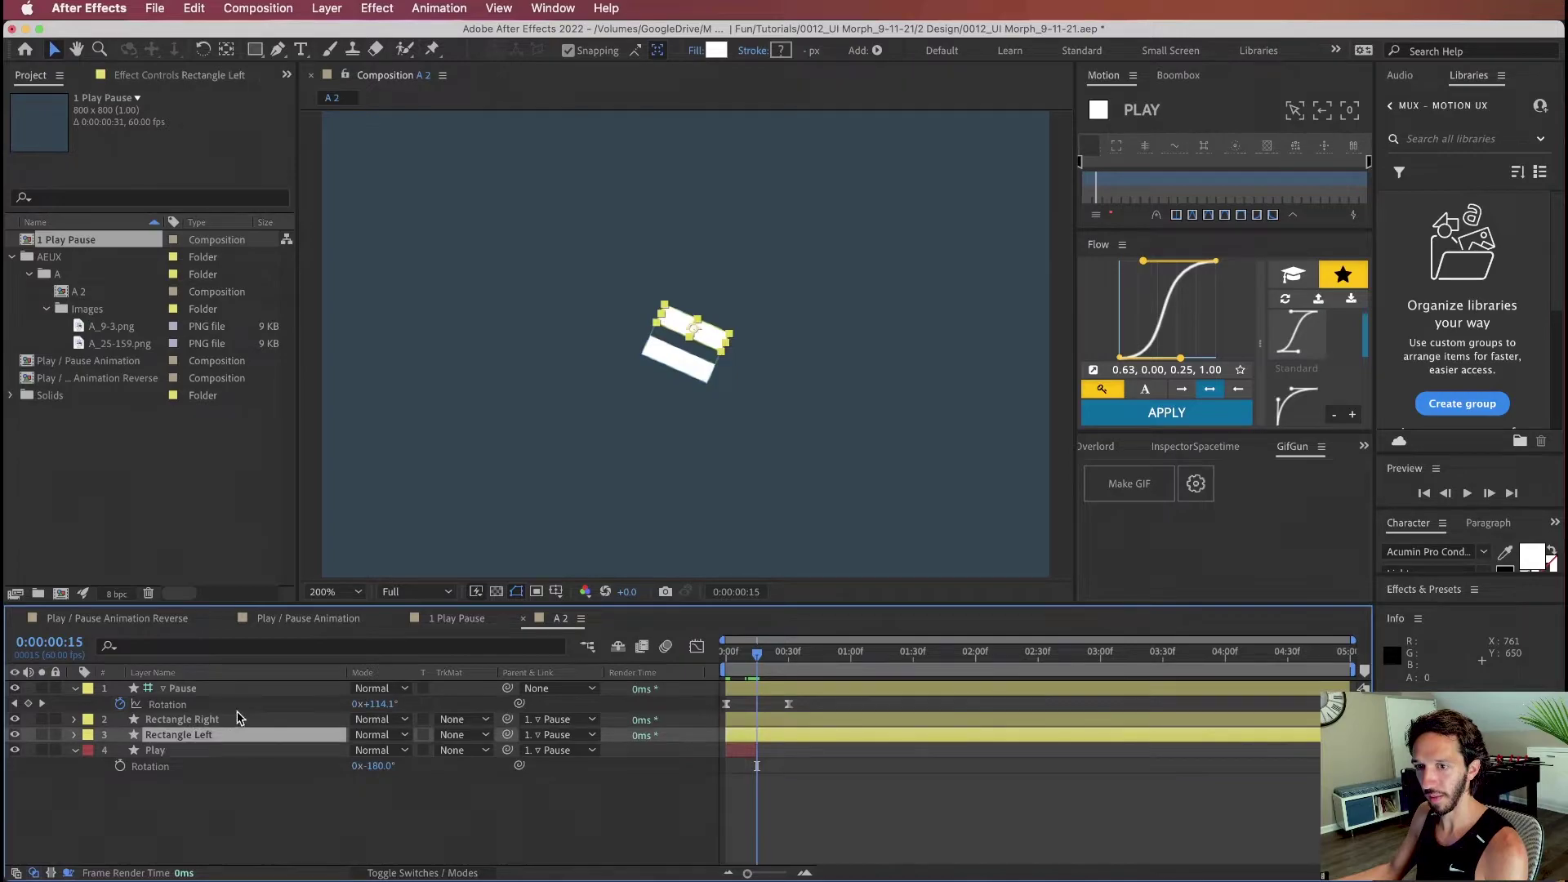
left_click(236, 717, "shift")
key("alt+bracketleft")
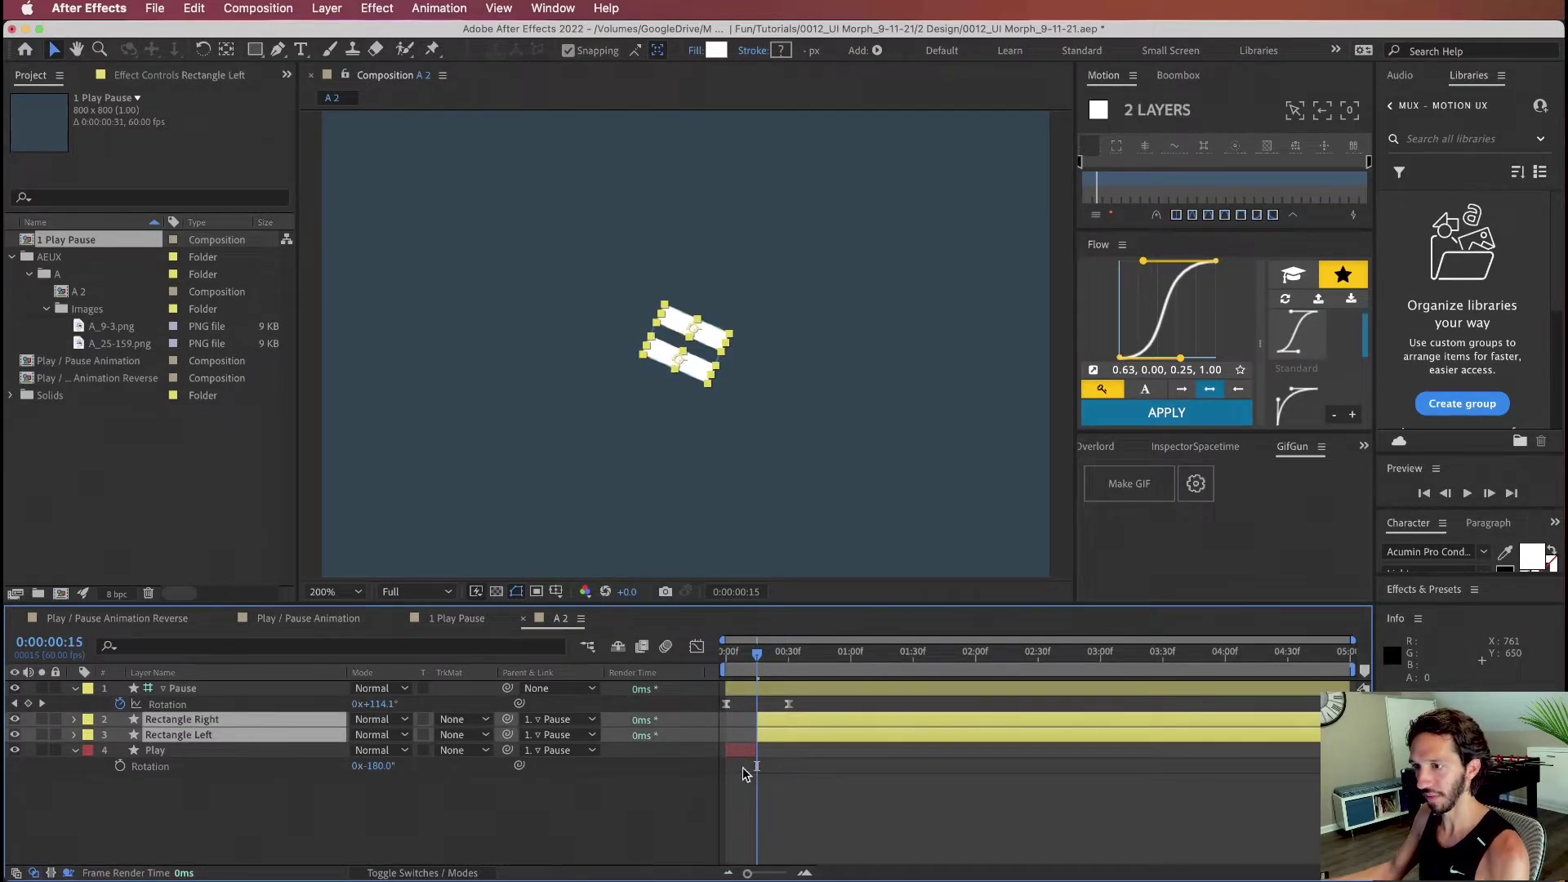
Step: Shorten the work area to just under one second, preview the icon swap and scrub from mid-rotation to frame 30
left_click(847, 793)
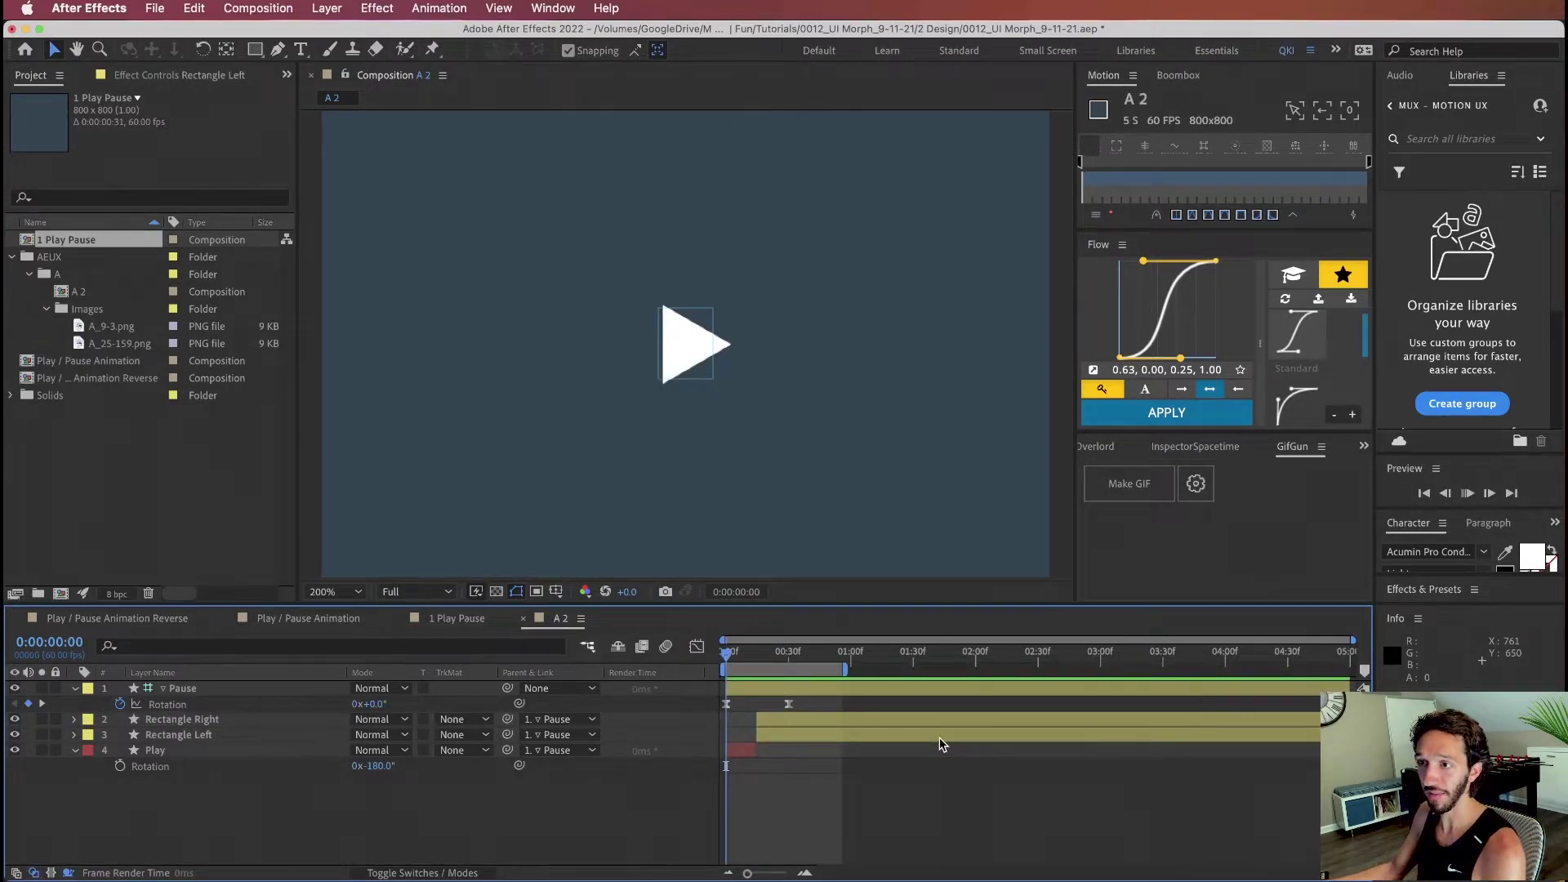
key("space")
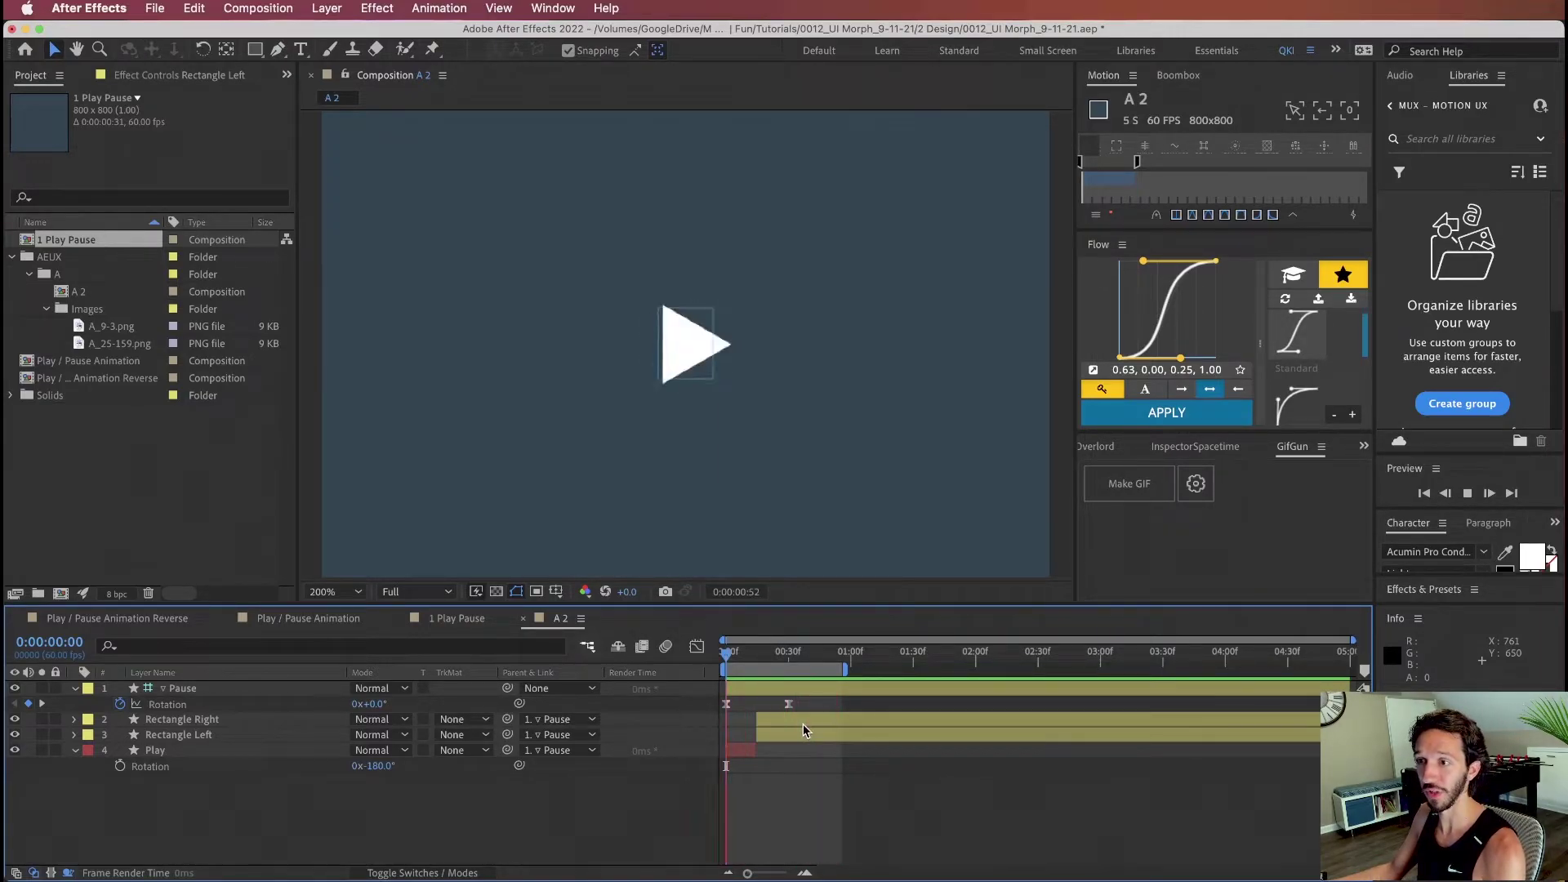
left_click(756, 658)
left_click_drag(758, 660, 788, 669)
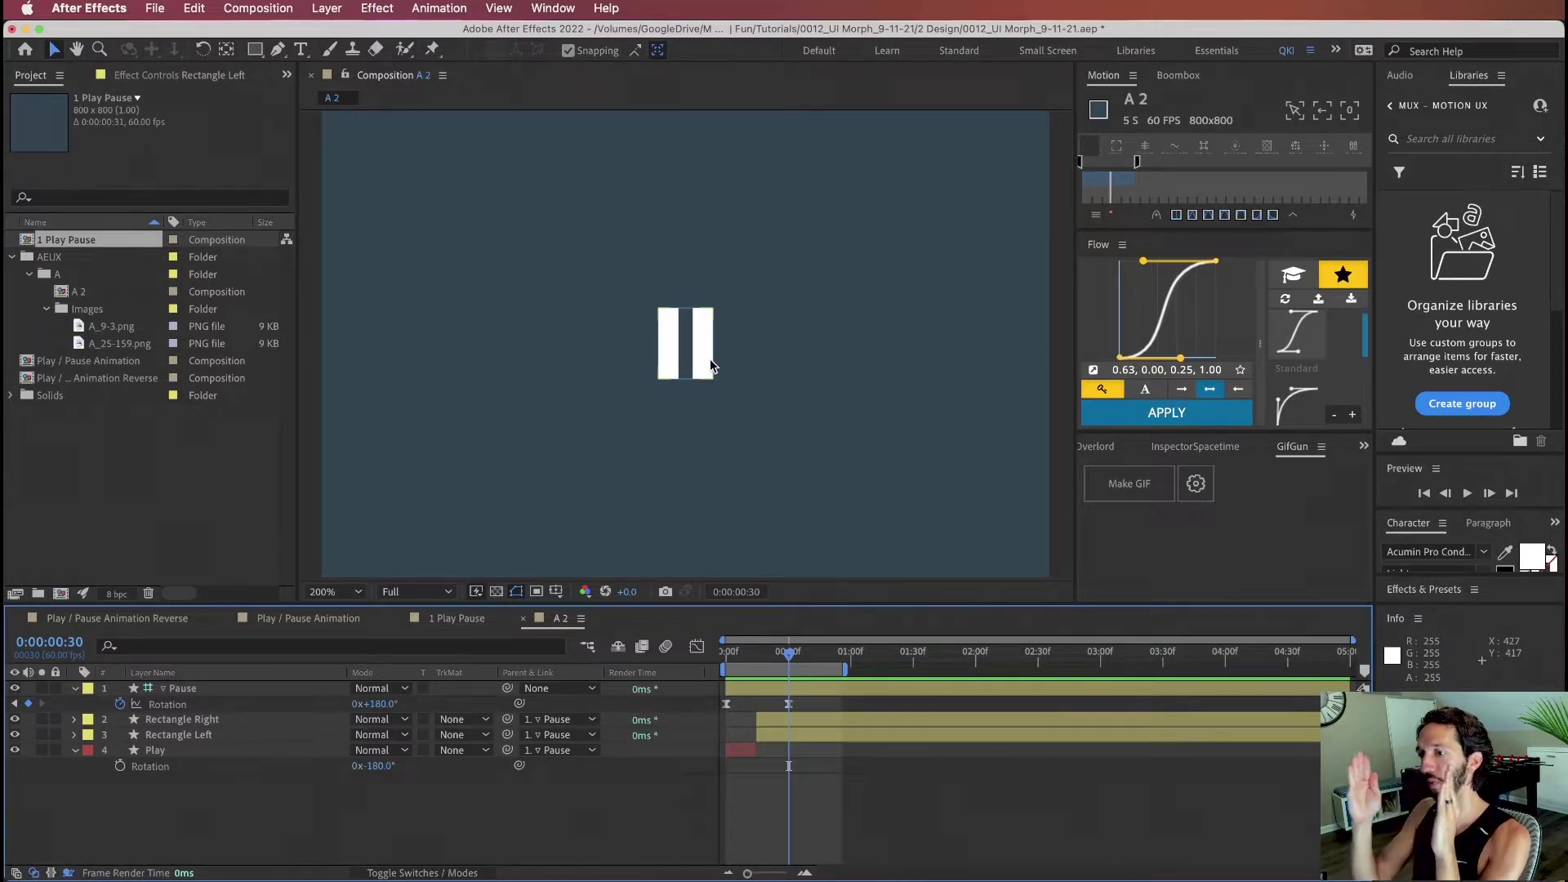
left_click_drag(757, 653, 791, 653)
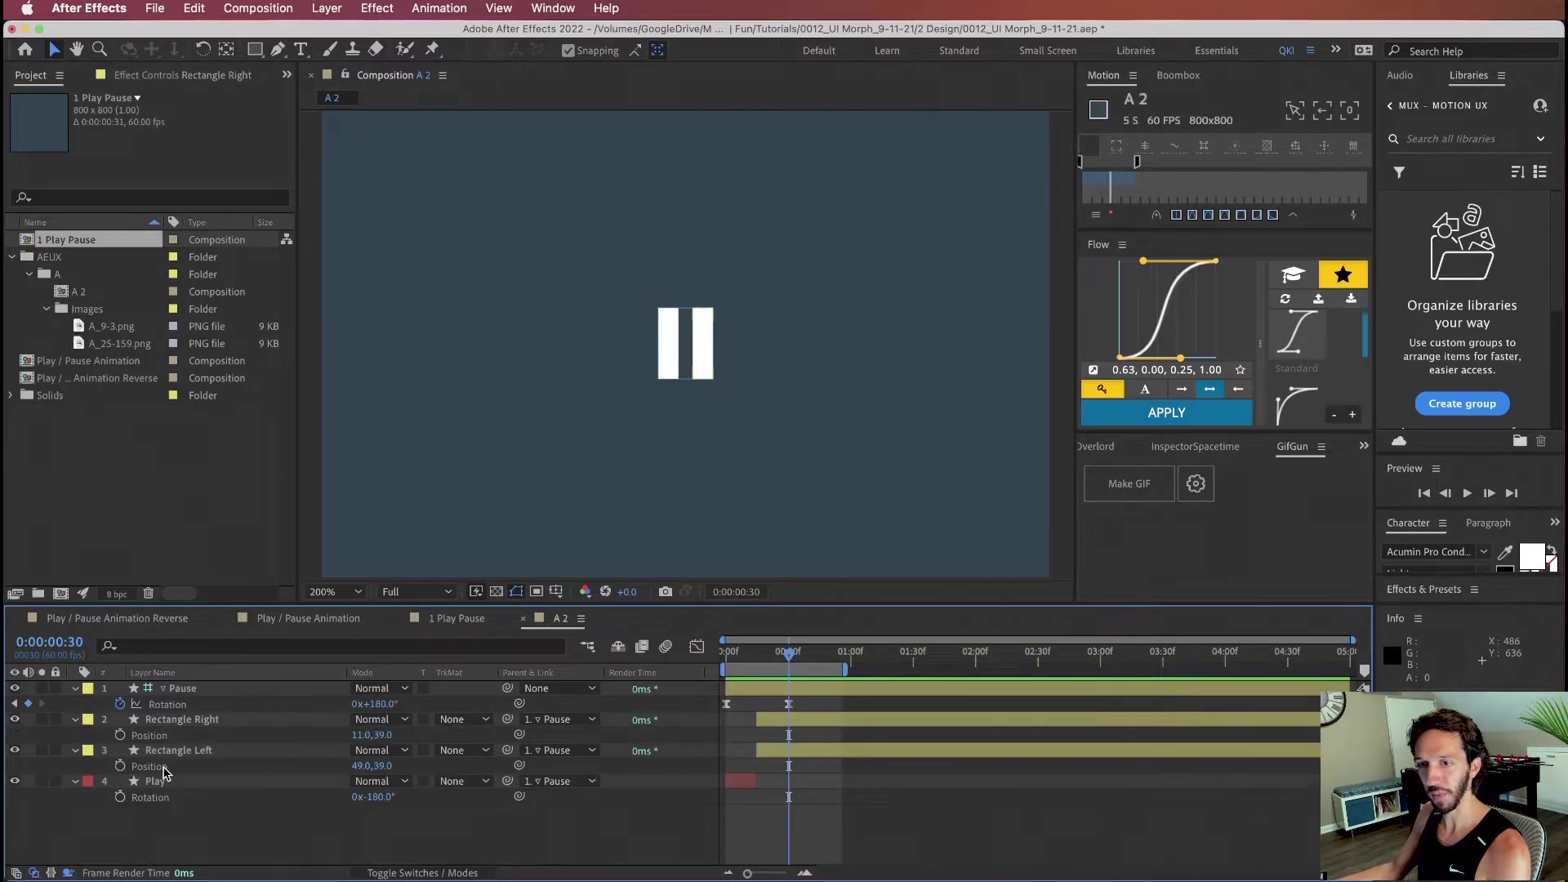
Step: Reveal the Position of Rectangle Right and Rectangle Left and separate it into X and Y dimensions
left_click(161, 766)
left_click(161, 736, "shift")
right_click(162, 737)
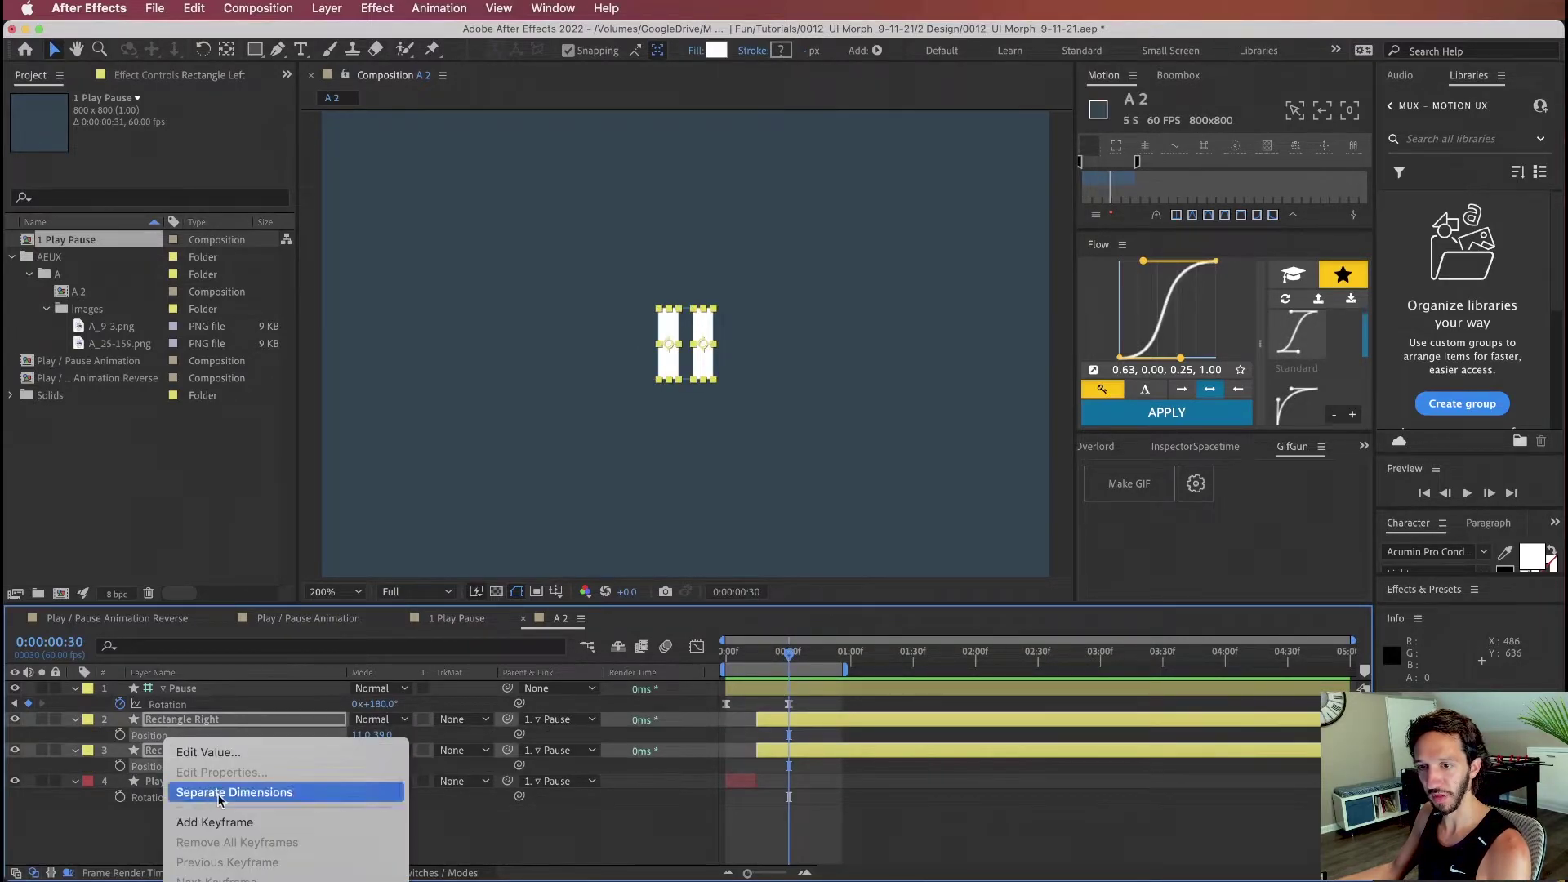
left_click(239, 792)
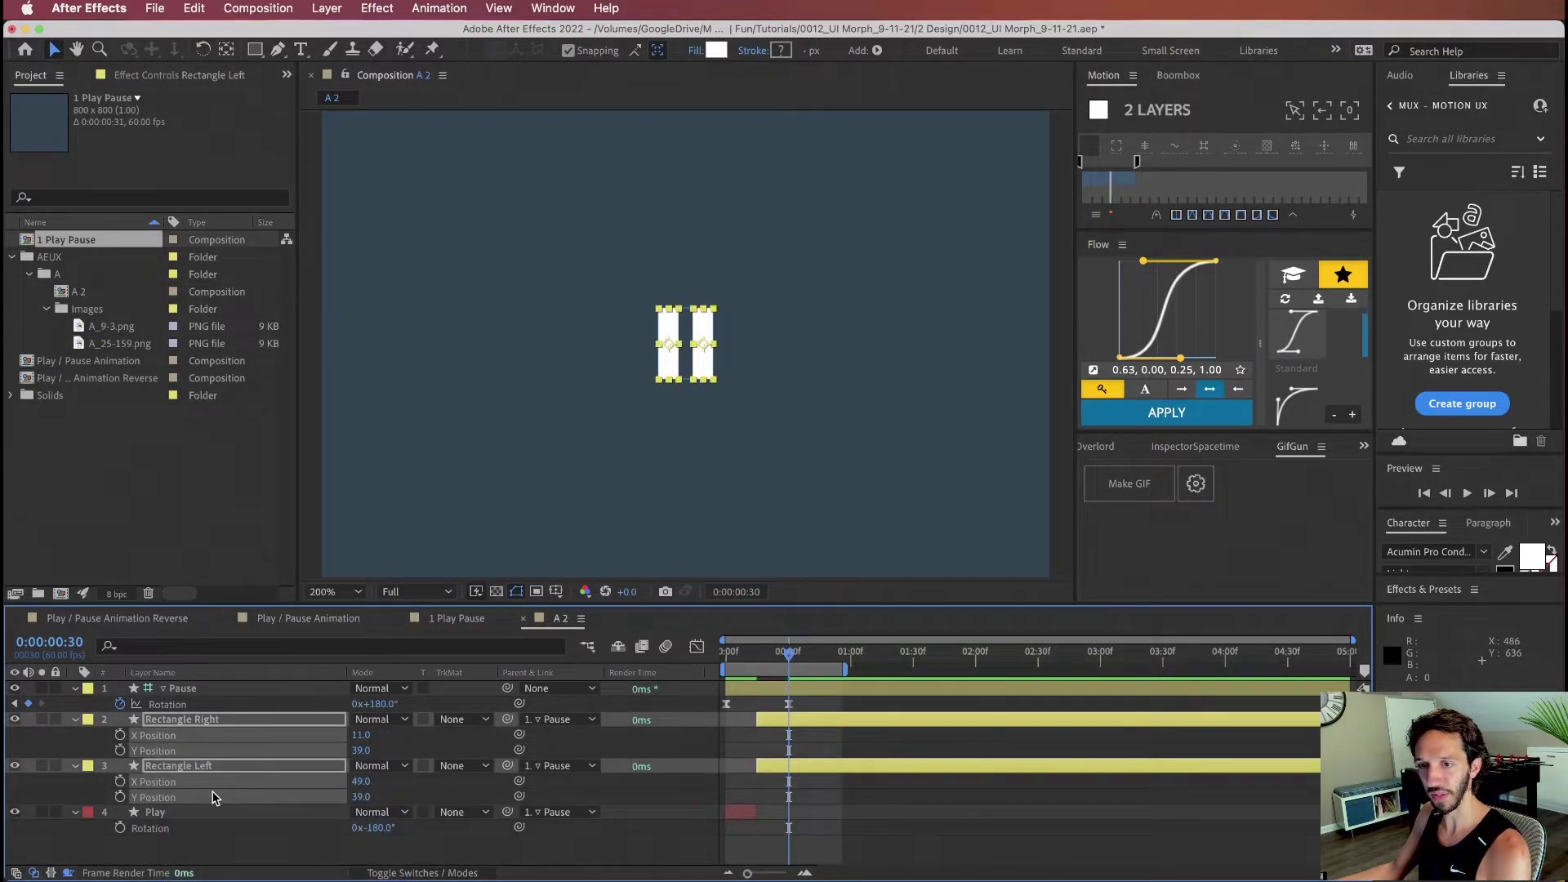
Step: Add X Position keyframes at frame 30 for Rectangle Right and Rectangle Left
left_click(256, 844)
left_click_drag(361, 736, 360, 736)
key("super+z")
left_click(120, 735)
left_click(120, 781)
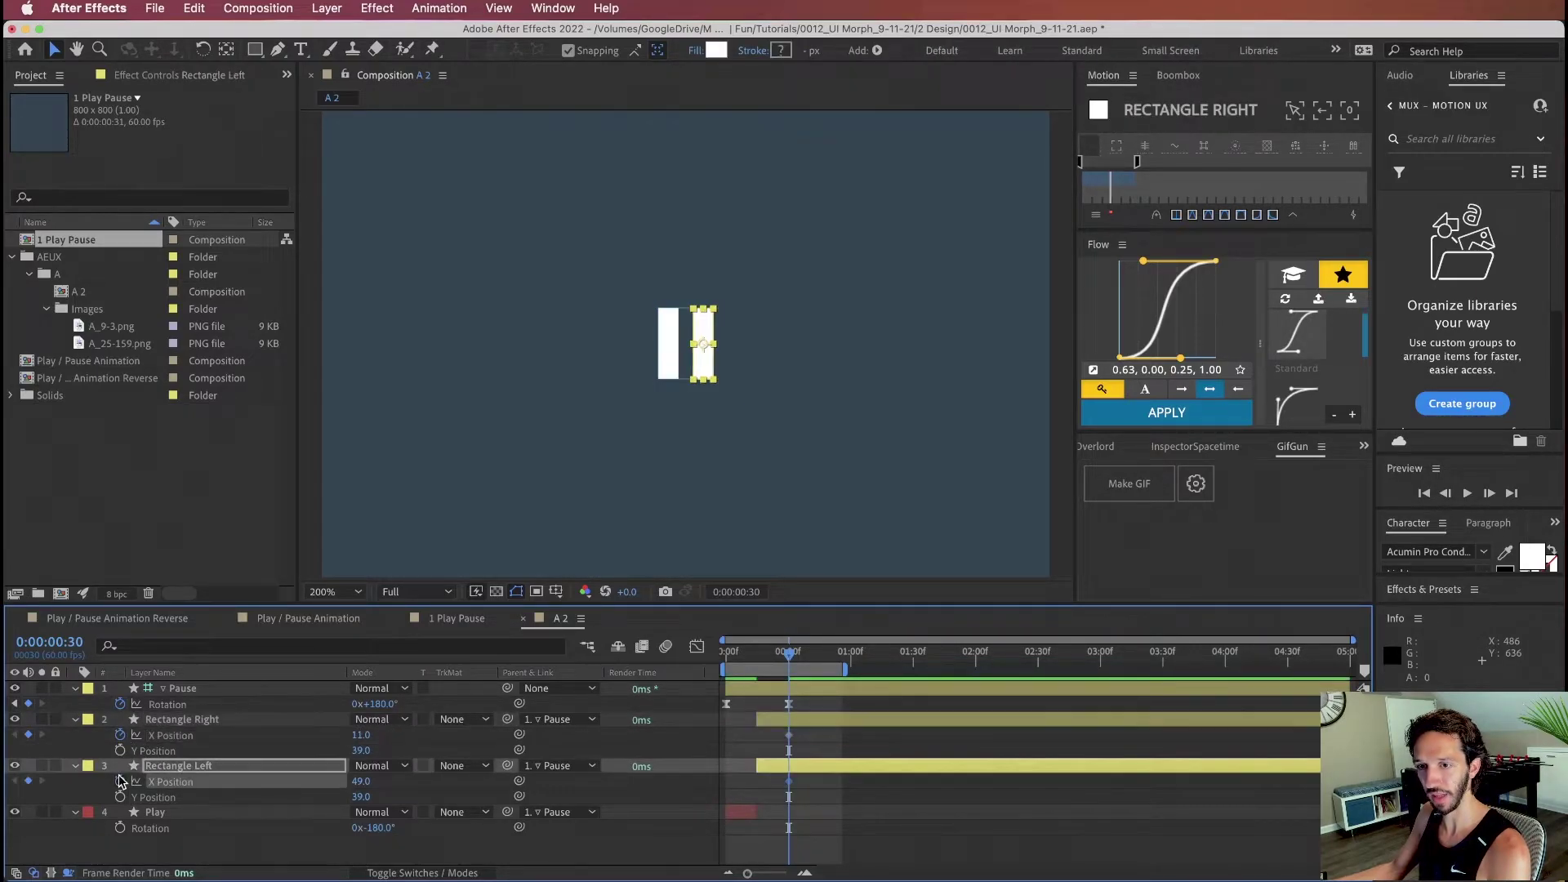
Step: At frame 15, set the X Position of Rectangle Right to 30 and of Rectangle Left to 34
left_click_drag(775, 659, 766, 662)
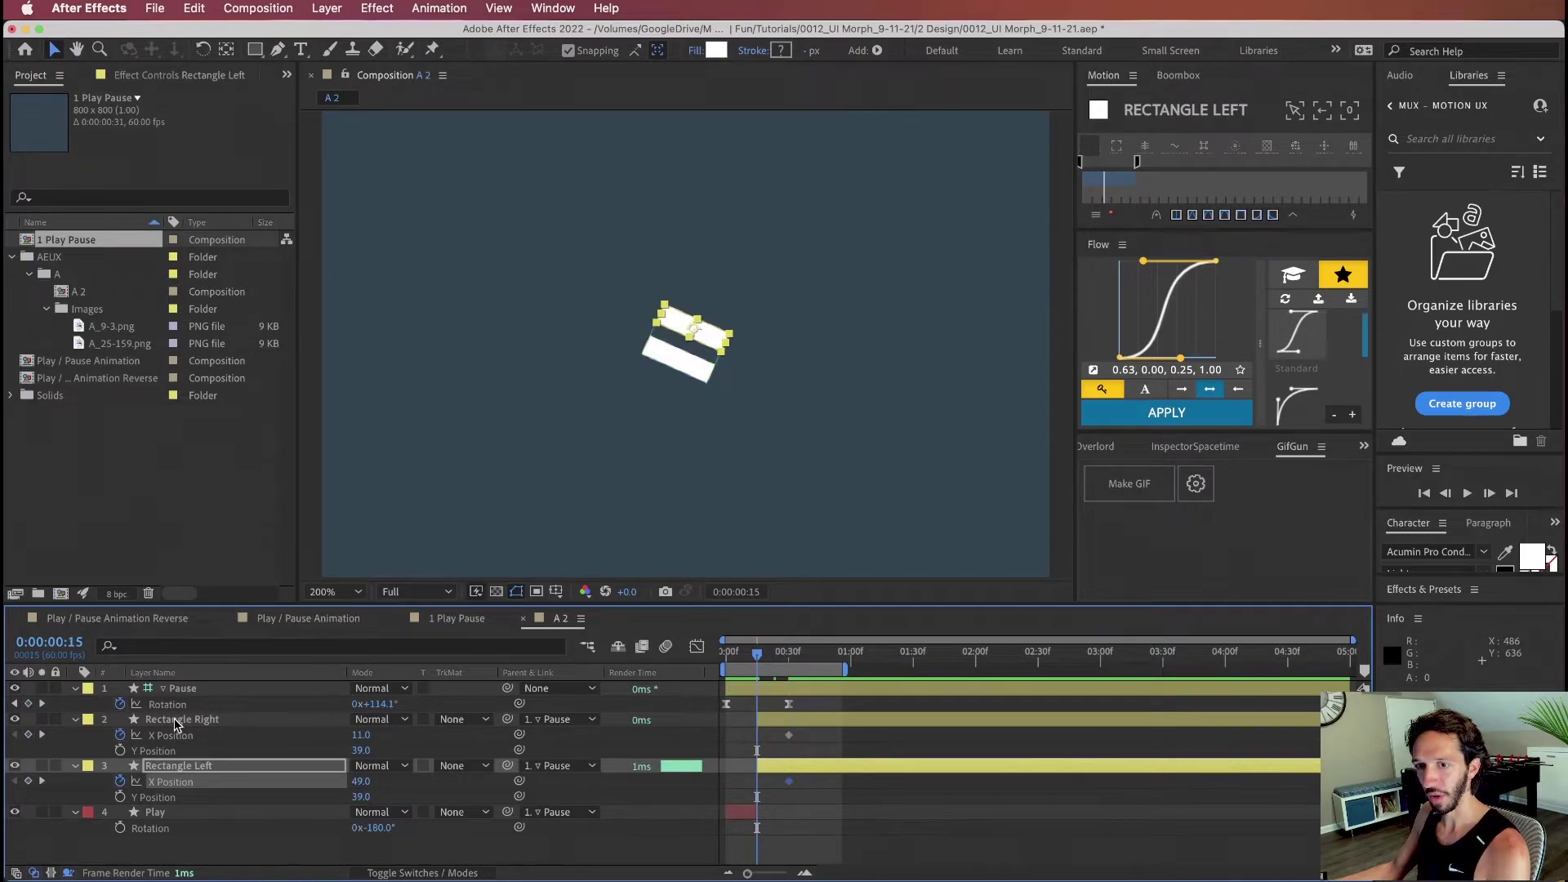
left_click_drag(361, 785, 353, 782)
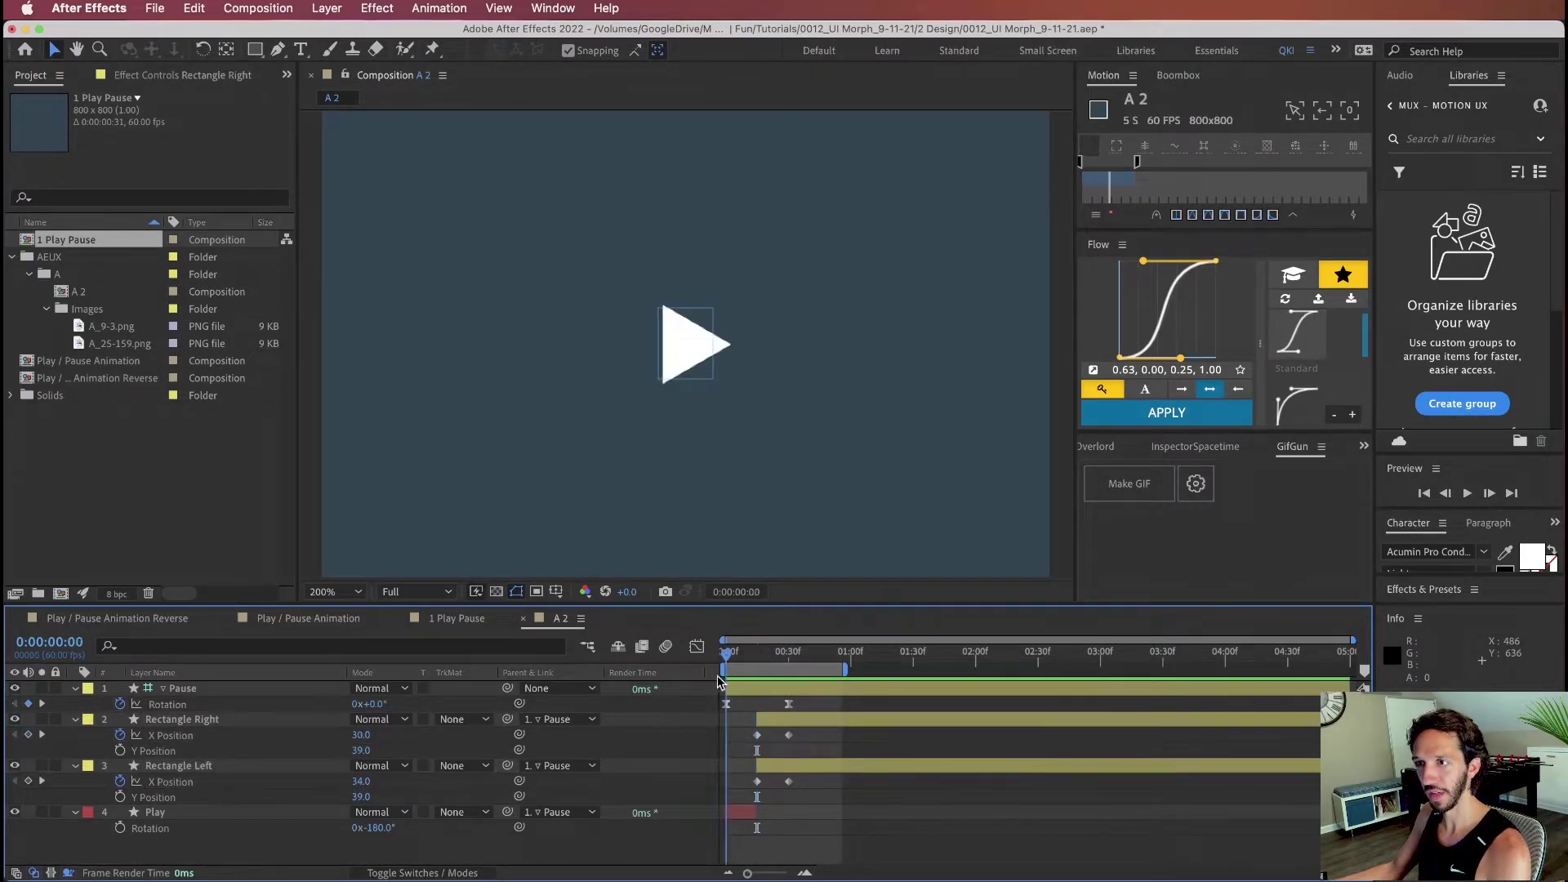
left_click_drag(721, 668, 780, 710)
Step: Ease both rectangles' X Position keyframes with the Enter preset (0.02, 0.73, 0.35, 1.00) and scrub through the swap to frame 14
left_click_drag(805, 794, 747, 728)
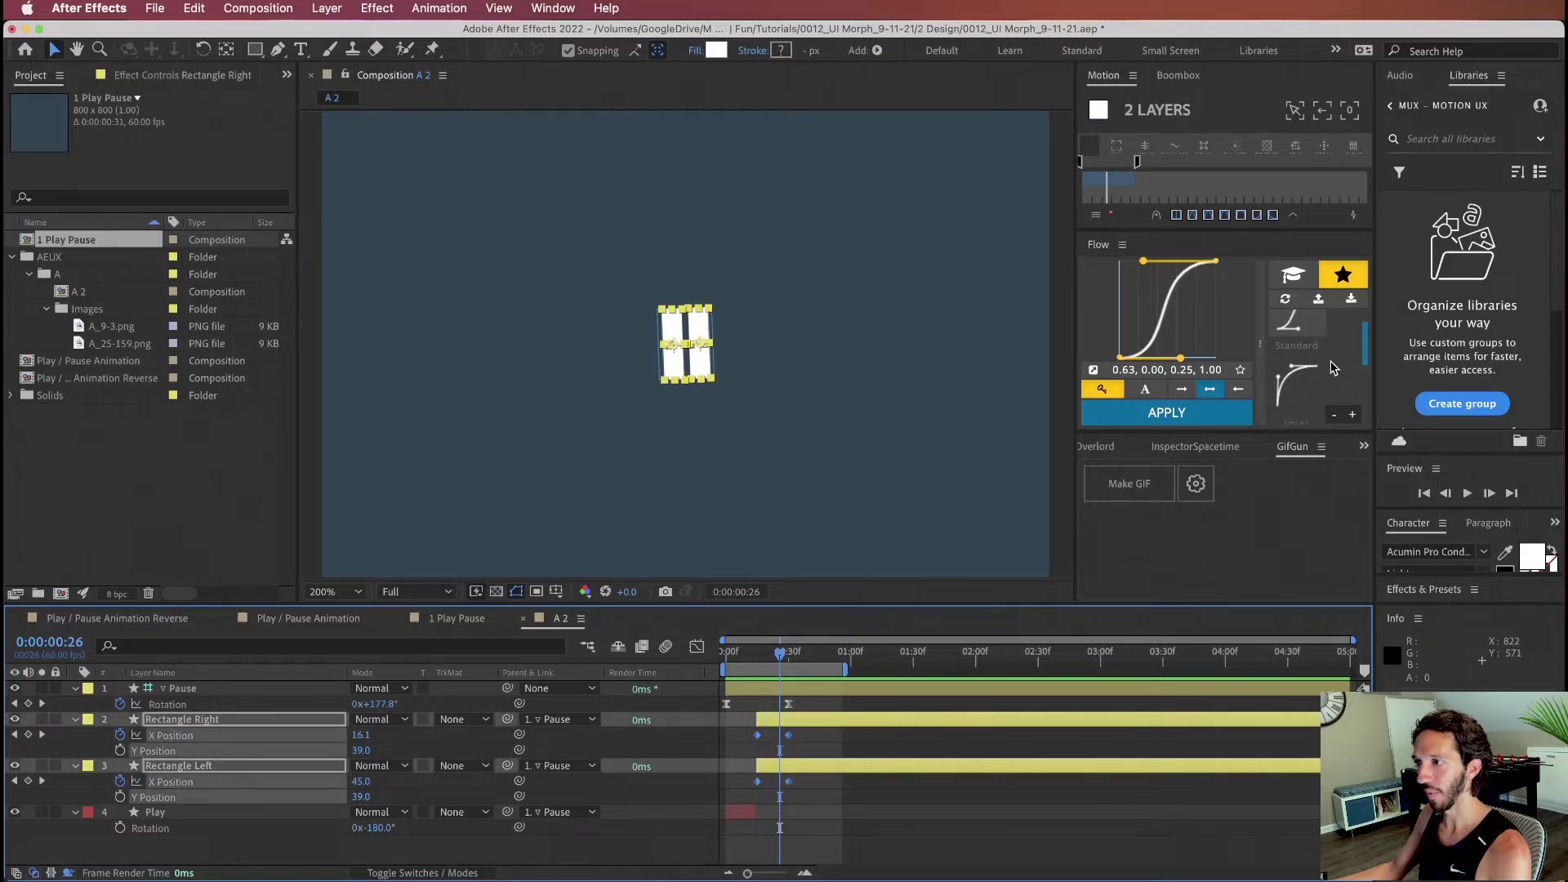
left_click(1297, 371)
left_click(1166, 413)
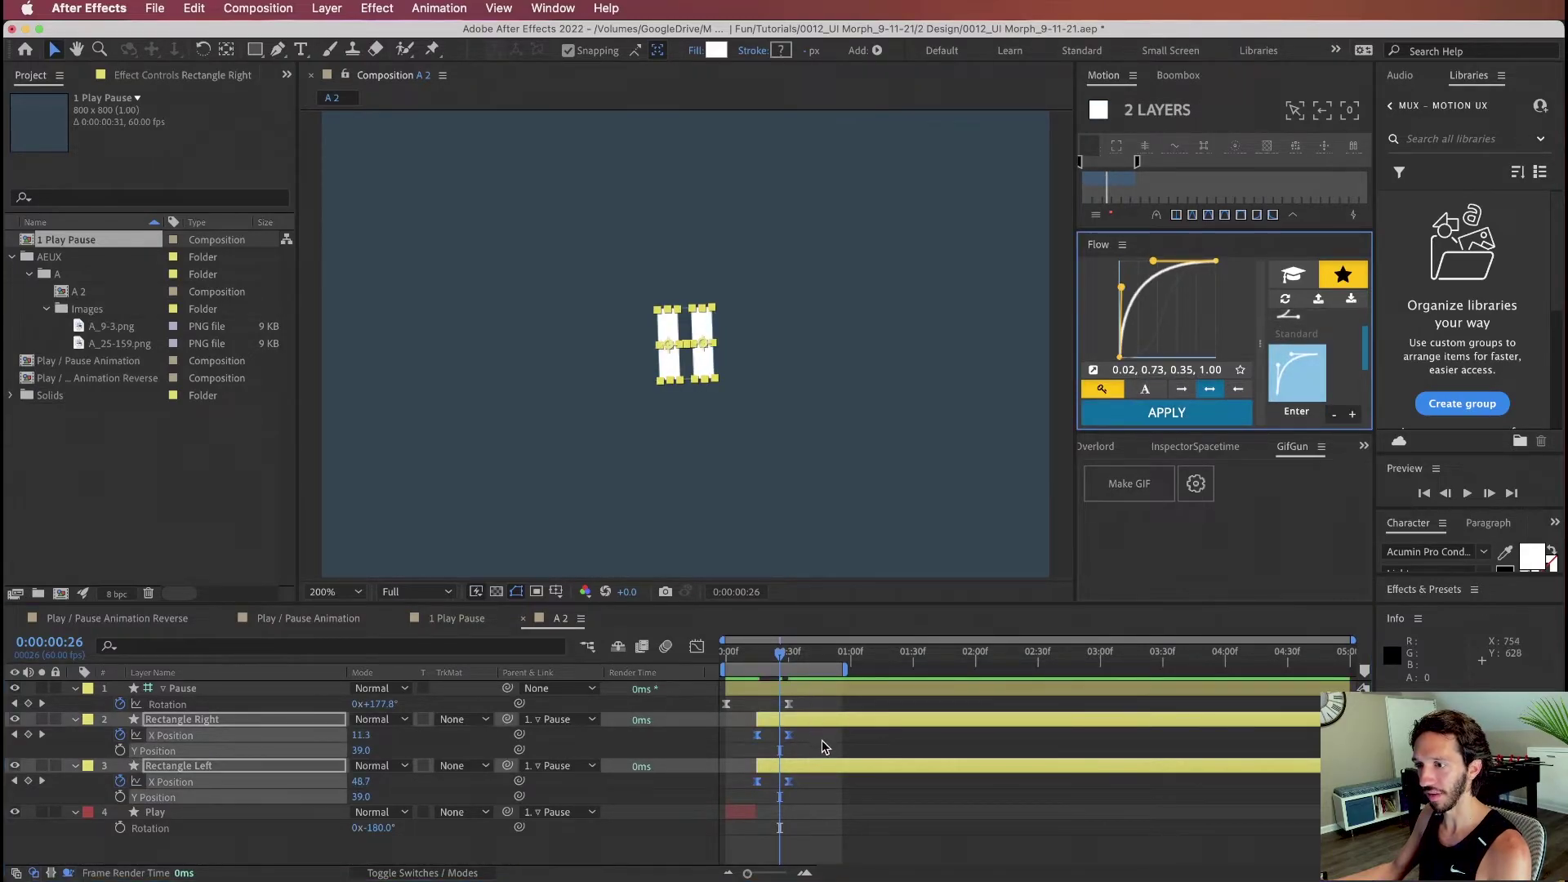
left_click(752, 672)
mouse_move(737, 654)
left_mouse_down()
mouse_move(785, 657)
mouse_move(756, 663)
left_mouse_up()
Step: Convert the Play layer's Polystar Path 1 to a Bezier path
left_click(734, 816)
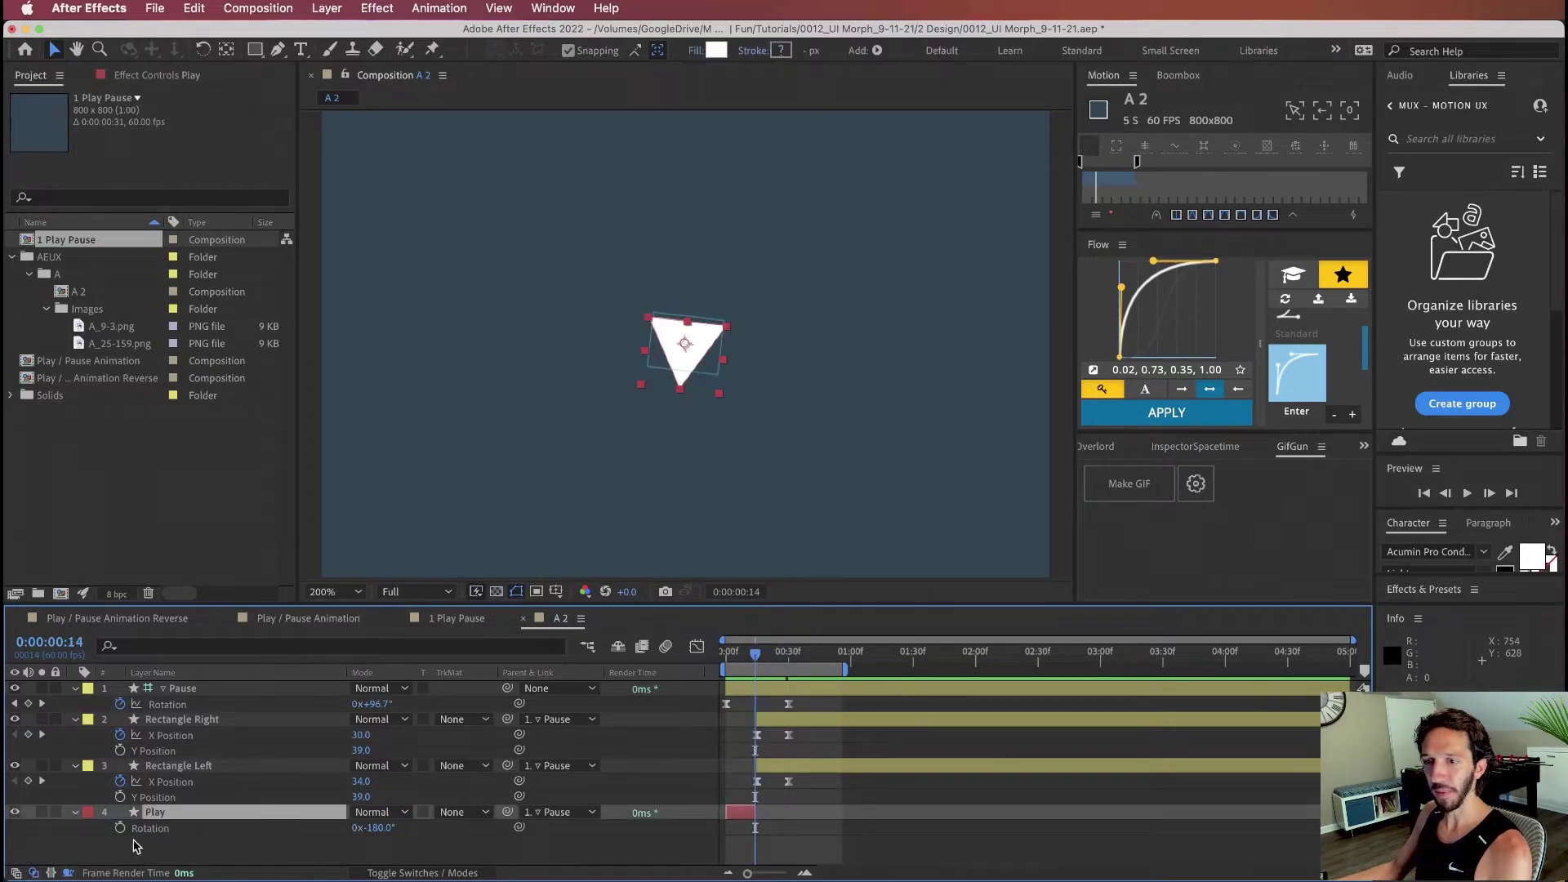
left_click(74, 811)
left_click(90, 764)
left_click(107, 780)
left_click(125, 797)
left_click(175, 765)
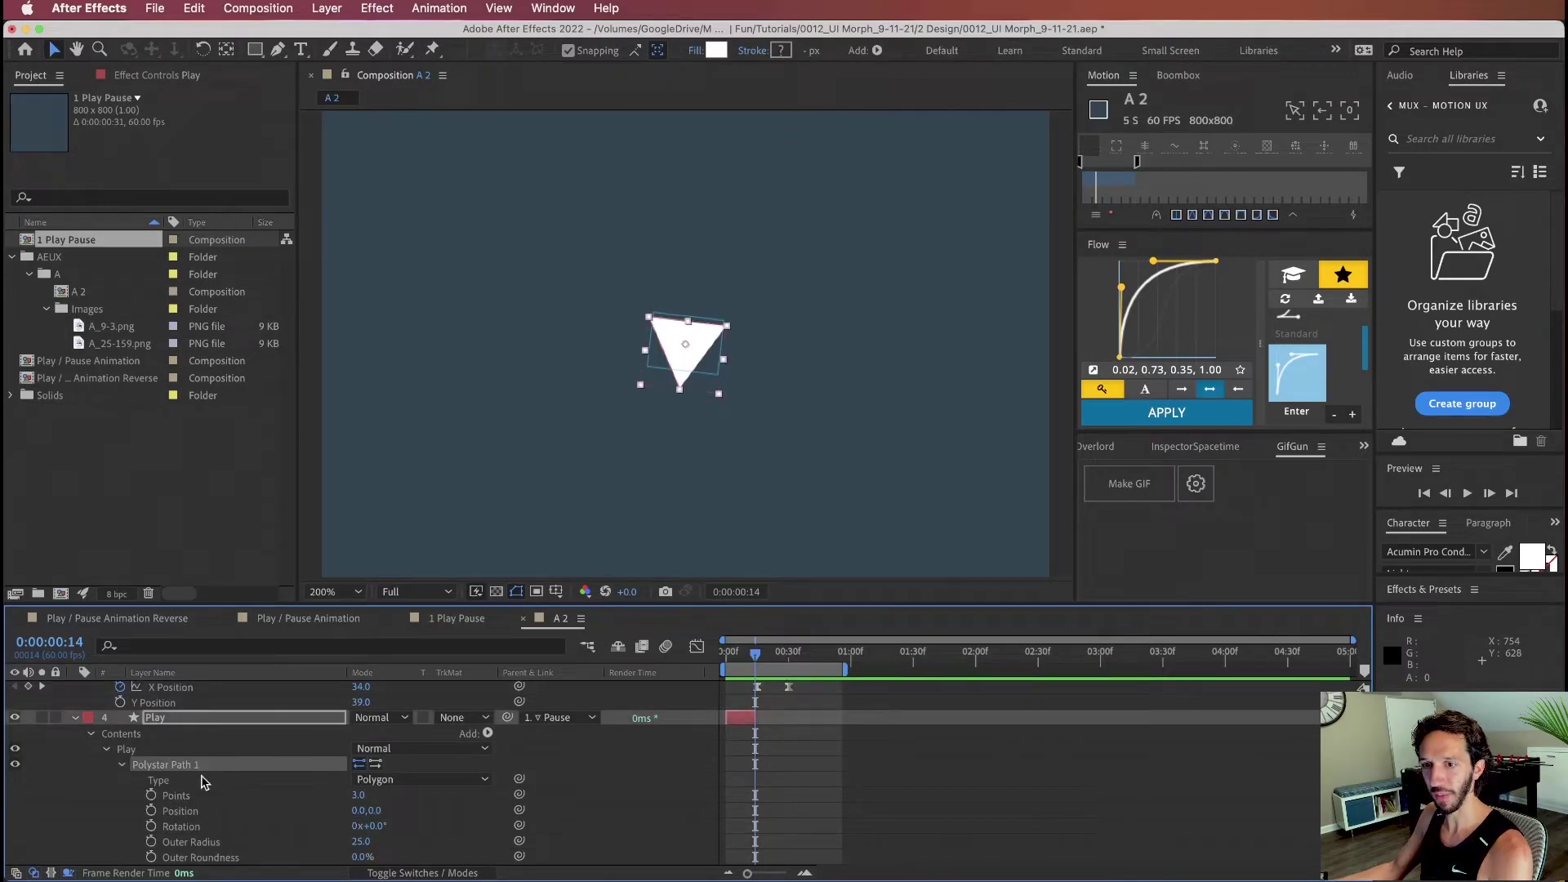
left_click_drag(360, 796, 376, 798)
key("super+z")
right_click(215, 765)
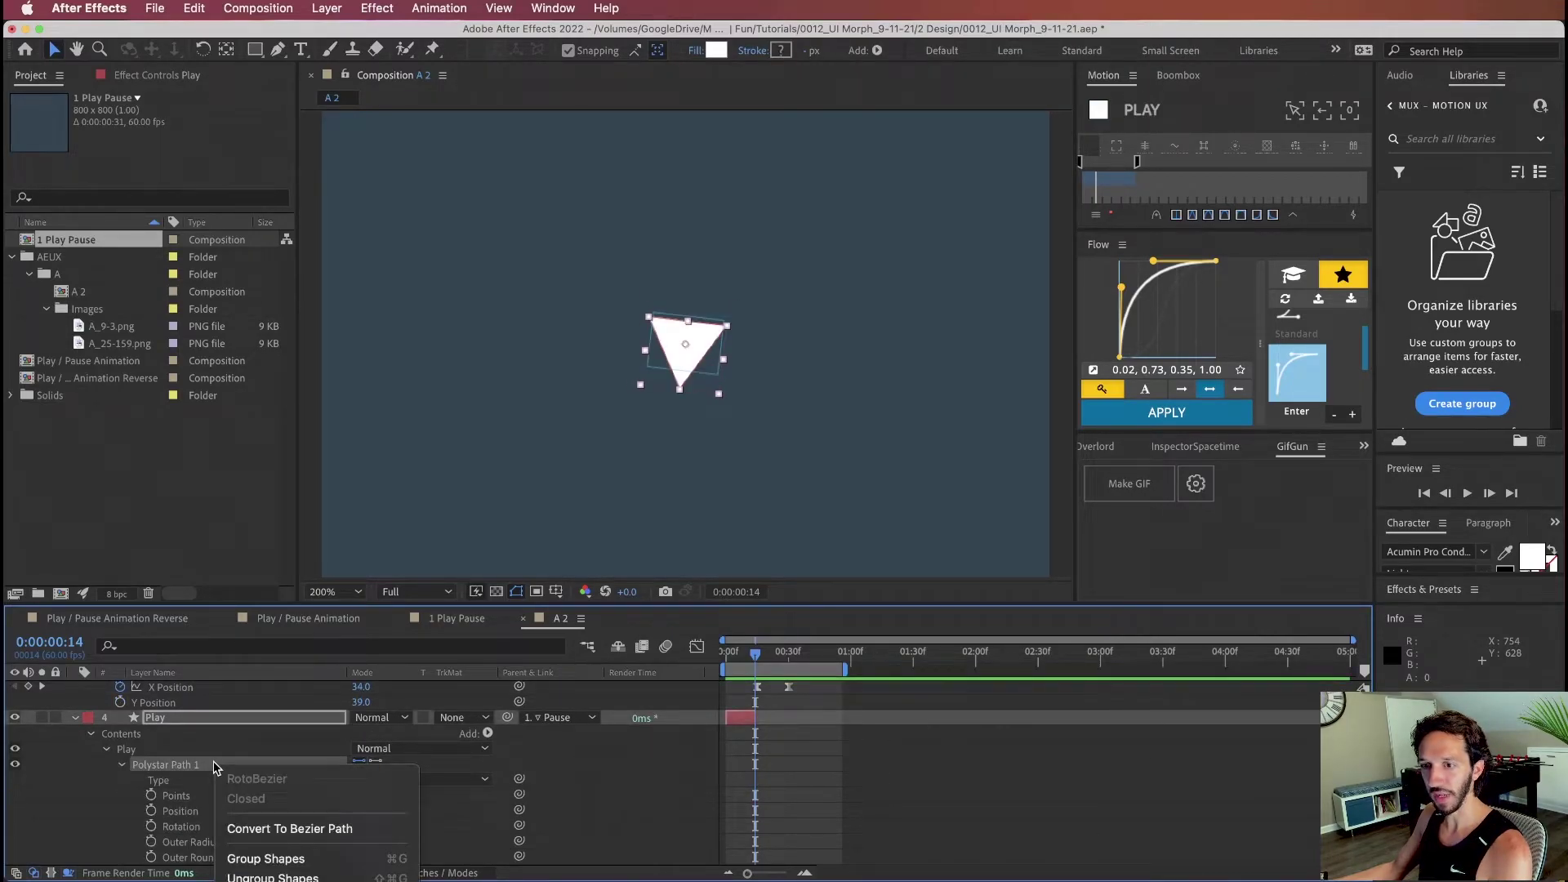
left_click(291, 830)
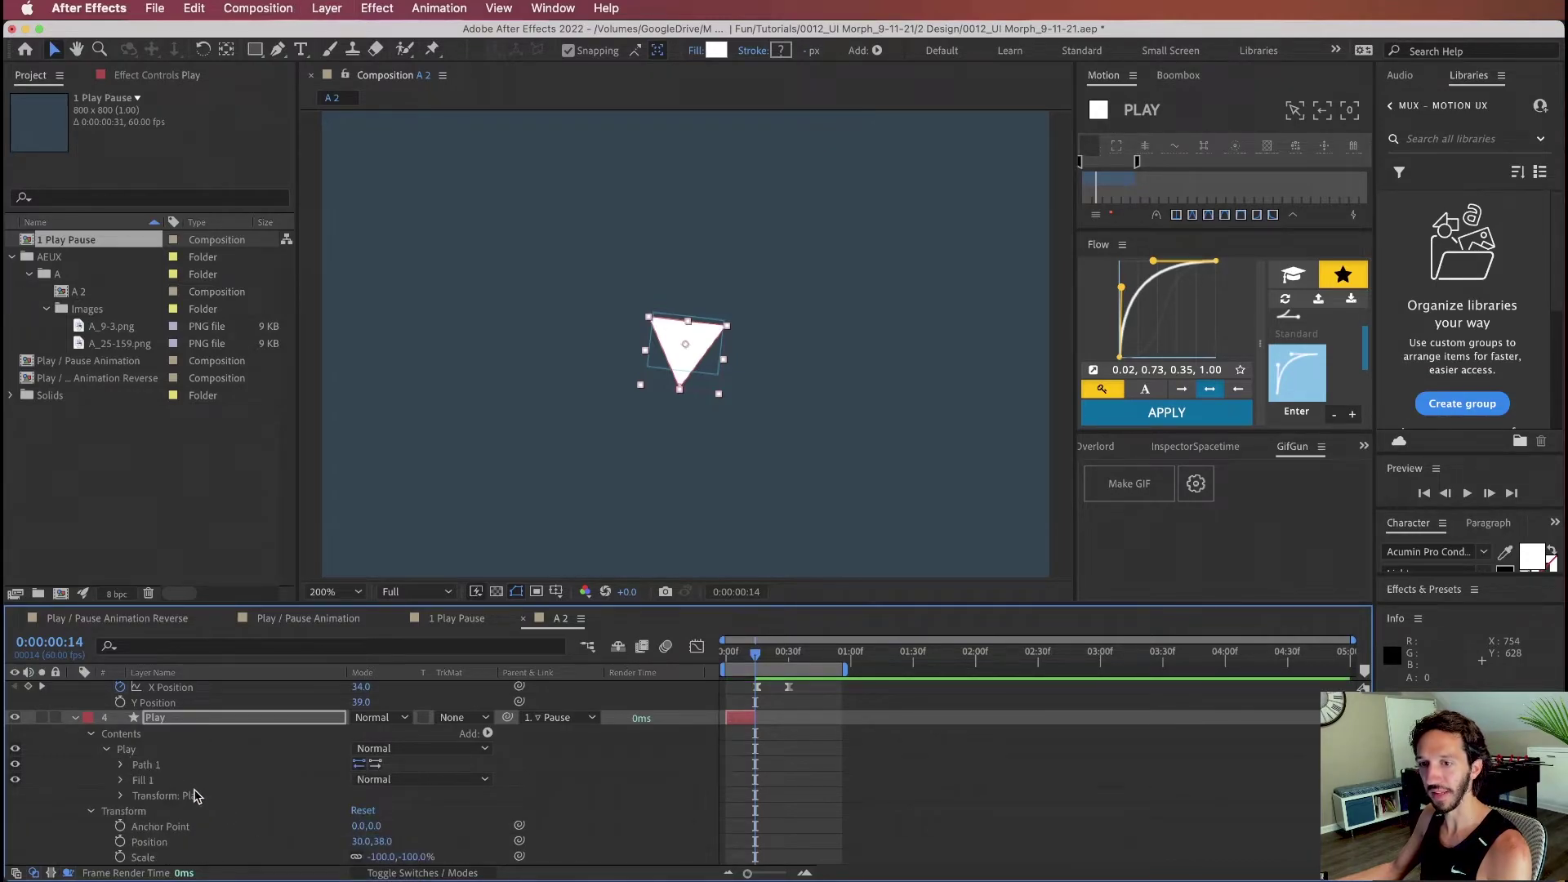
Step: Keyframe the Path property of the Play triangle at frame 14 and at frame 0
left_click(121, 765)
left_click(197, 778)
left_click(193, 780)
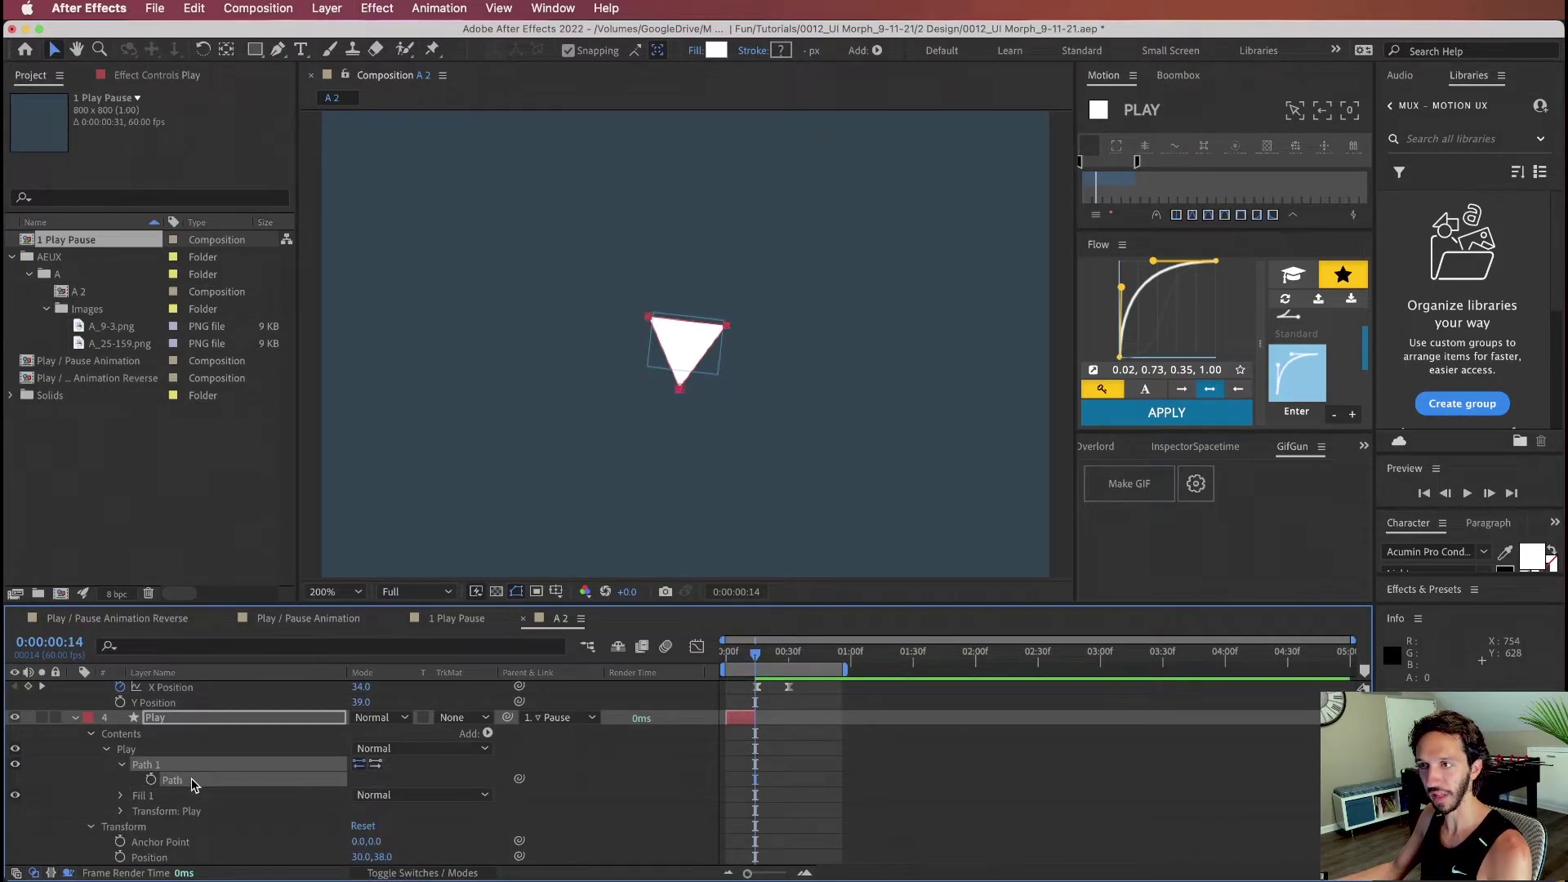
mouse_move(678, 391)
left_mouse_down()
mouse_move(702, 371)
mouse_move(696, 292)
mouse_move(649, 463)
mouse_move(704, 408)
mouse_move(671, 388)
left_mouse_up()
key("super+z")
left_click(152, 779)
left_click_drag(766, 653, 588, 697)
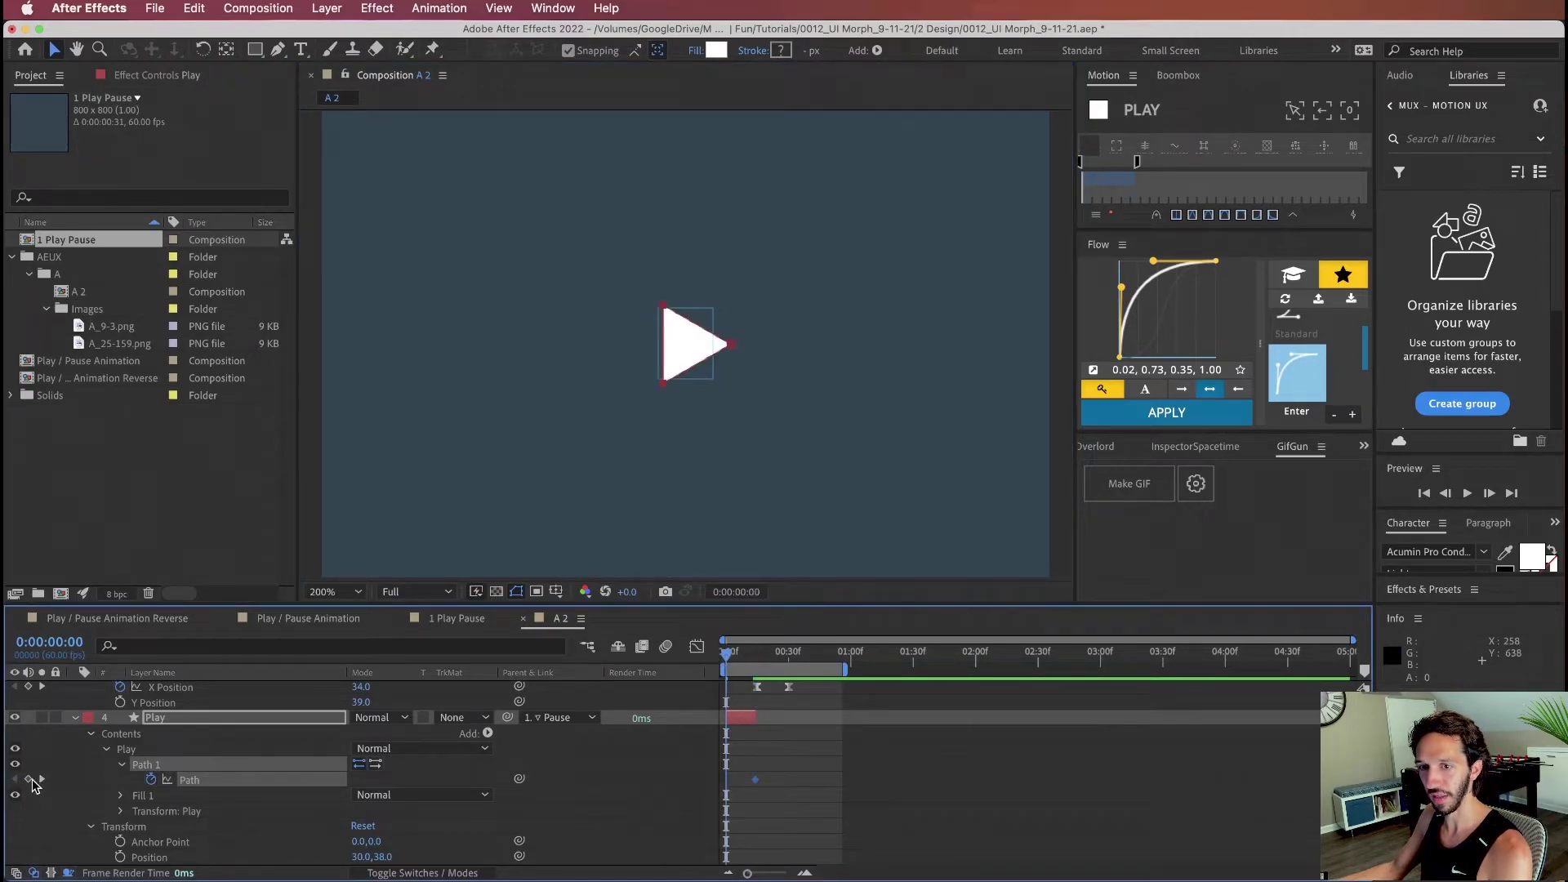
Step: At frame 14, flatten the Play triangle by moving its tip vertex inward, and scrub back to frame 0
left_click(42, 779)
left_click_drag(682, 390, 686, 380)
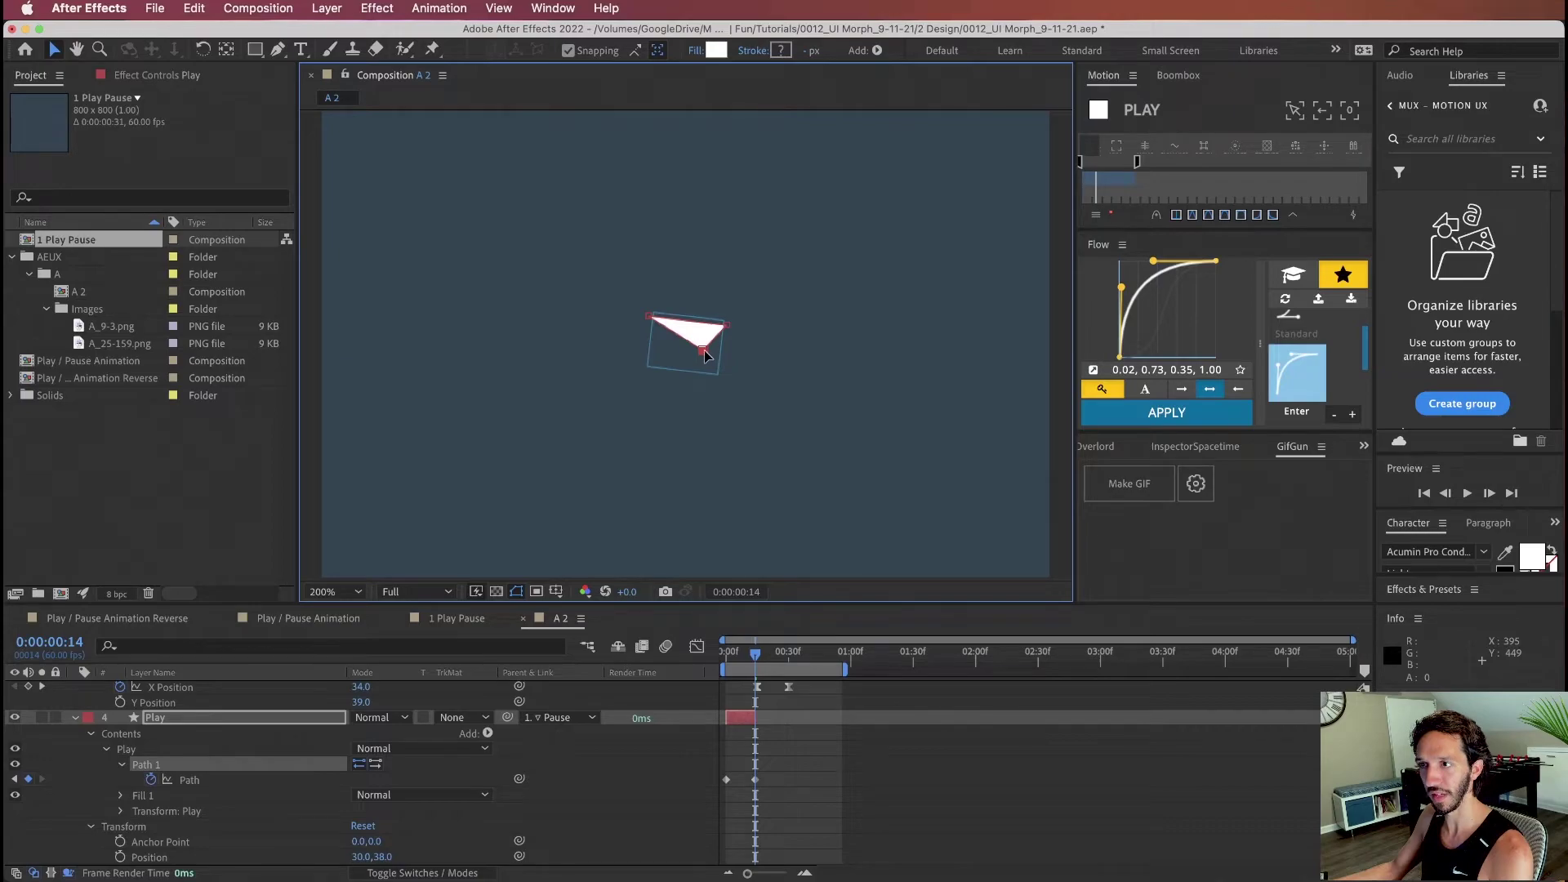
left_click_drag(755, 653, 725, 654)
Step: Ease both Play Path keyframes with the Exit preset curve of 0.64, 0.00, 0.97, 0.23
left_click_drag(768, 792, 720, 764)
scroll(1298, 381, "down", 2)
left_click(1297, 356)
left_click(1166, 413)
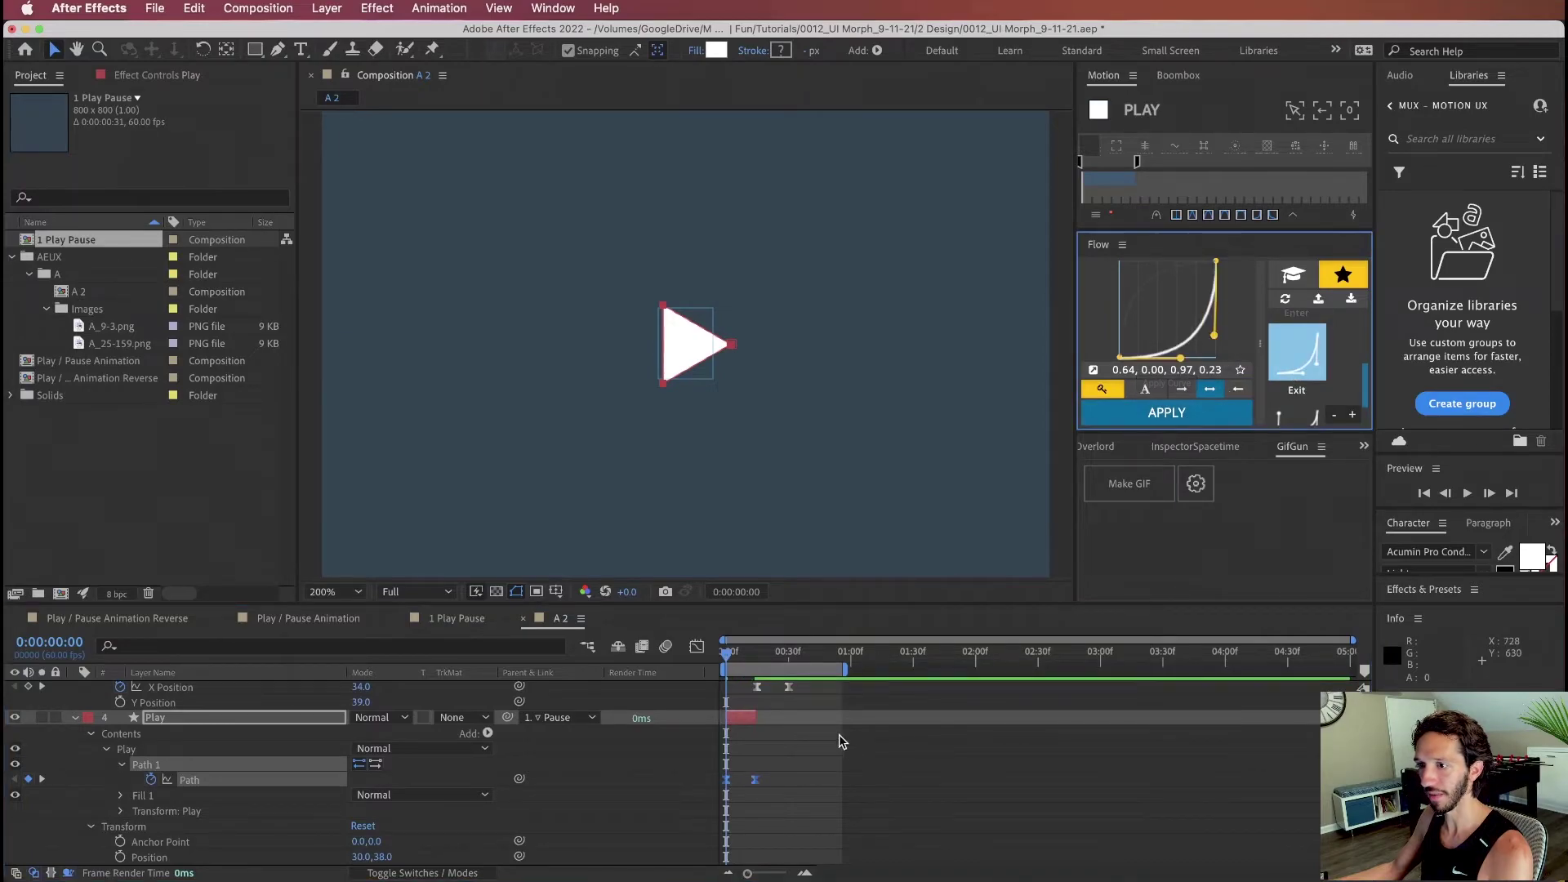
left_click(745, 758)
scroll(812, 784, "up", 4)
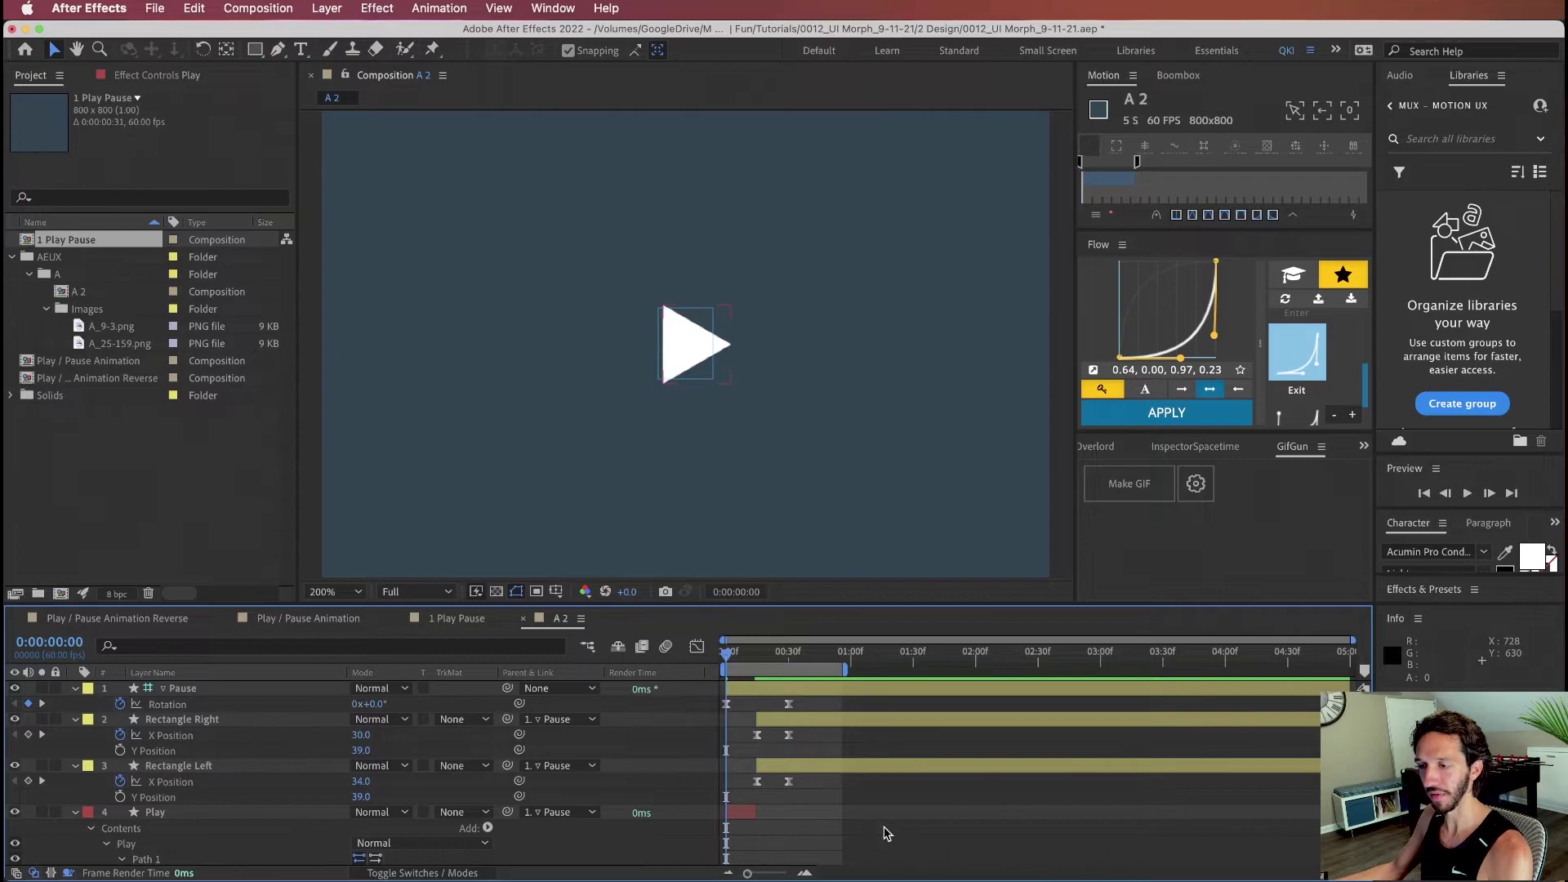
Step: Trim the A 2 composition to 31 frames and rename it P forward, checking the morph by scrubbing and playback
left_click(730, 653)
left_click_drag(730, 656, 766, 663)
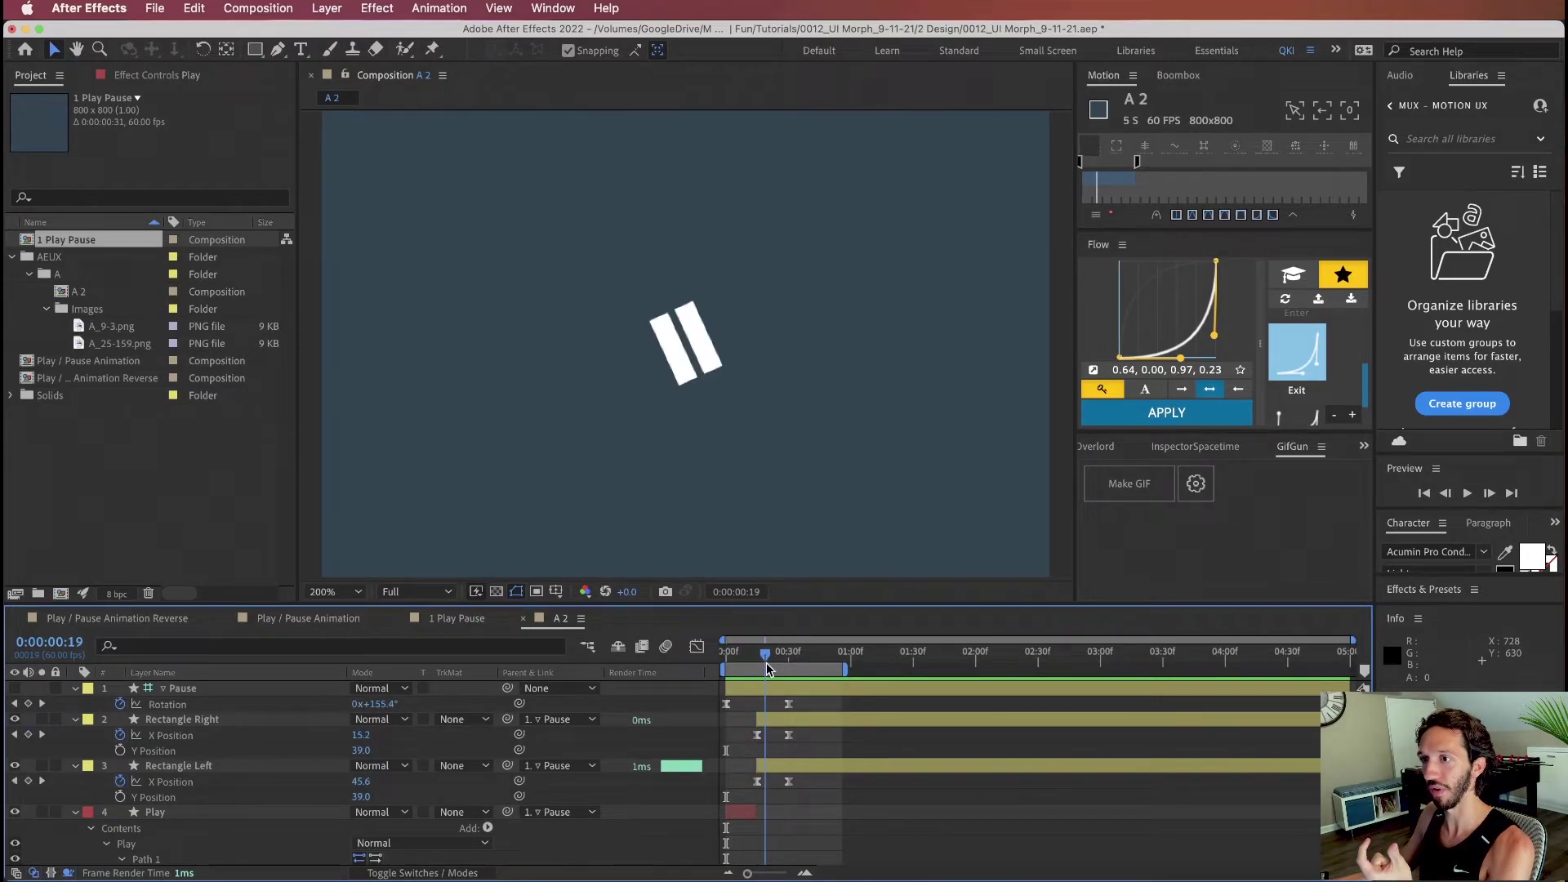
left_click_drag(766, 663, 719, 680)
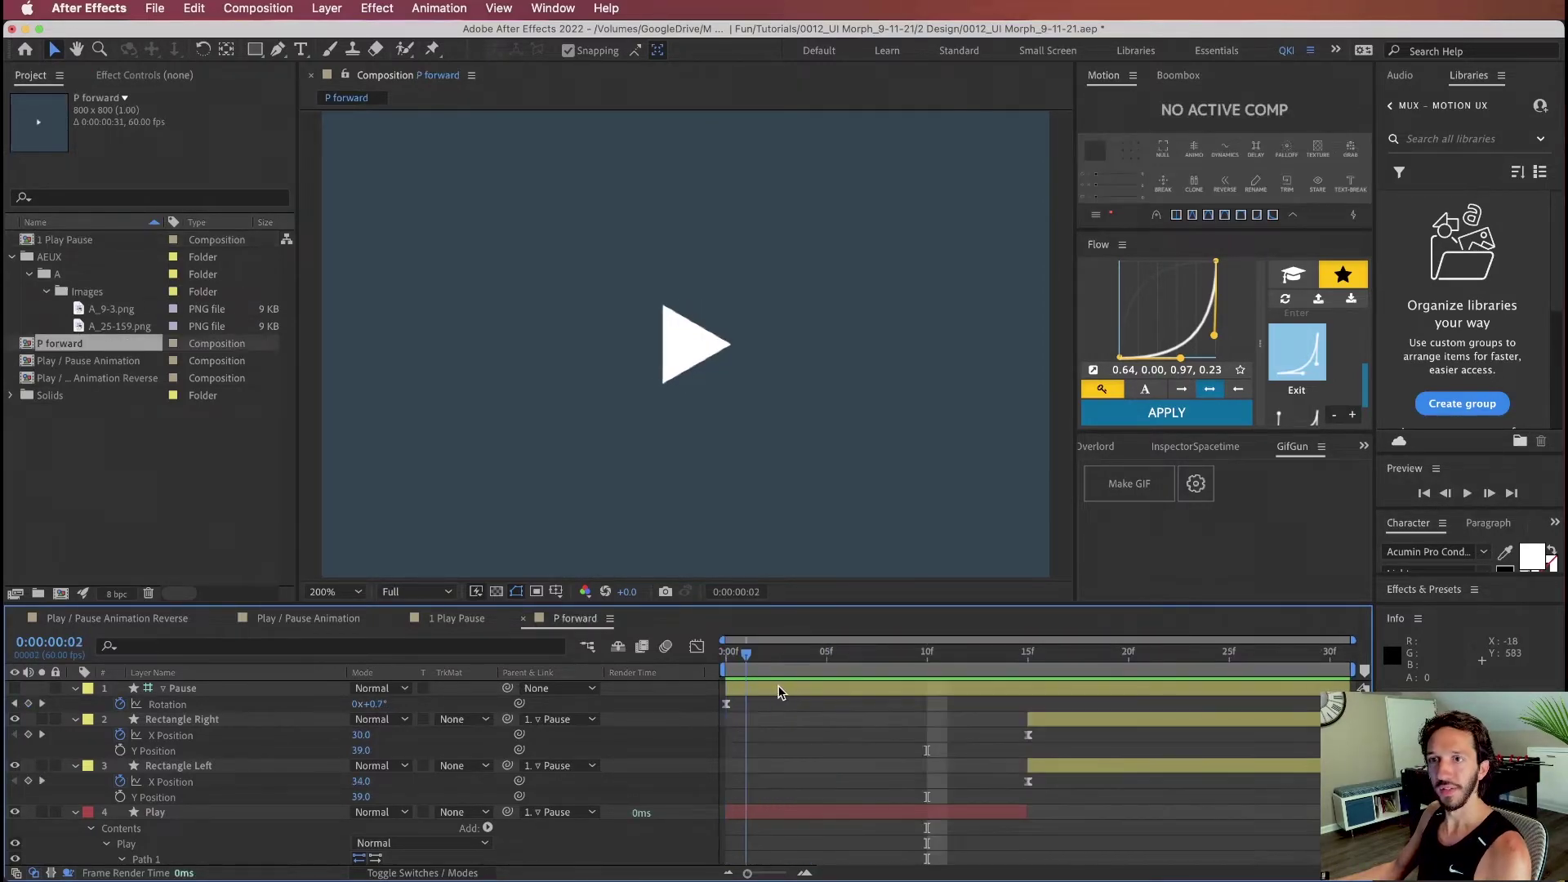
left_click_drag(745, 677, 927, 688)
left_click(59, 346)
left_click_drag(758, 658, 675, 666)
key("space")
Step: Nest P forward in a new composition and enable time remapping on the nested layer
left_click_drag(61, 344, 62, 595)
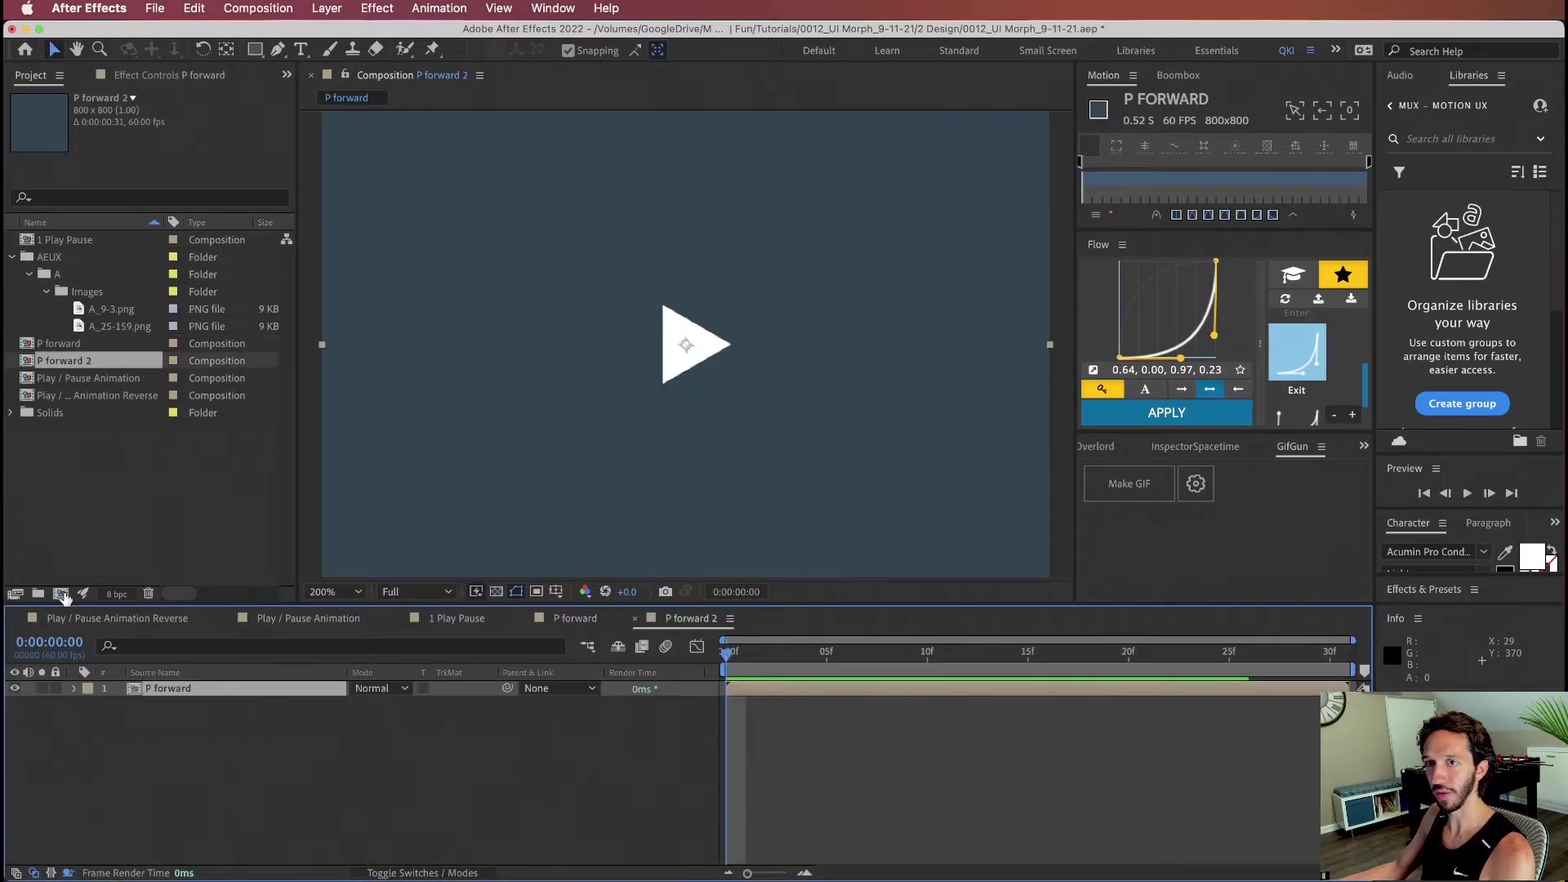
left_click(388, 781)
left_click(284, 690)
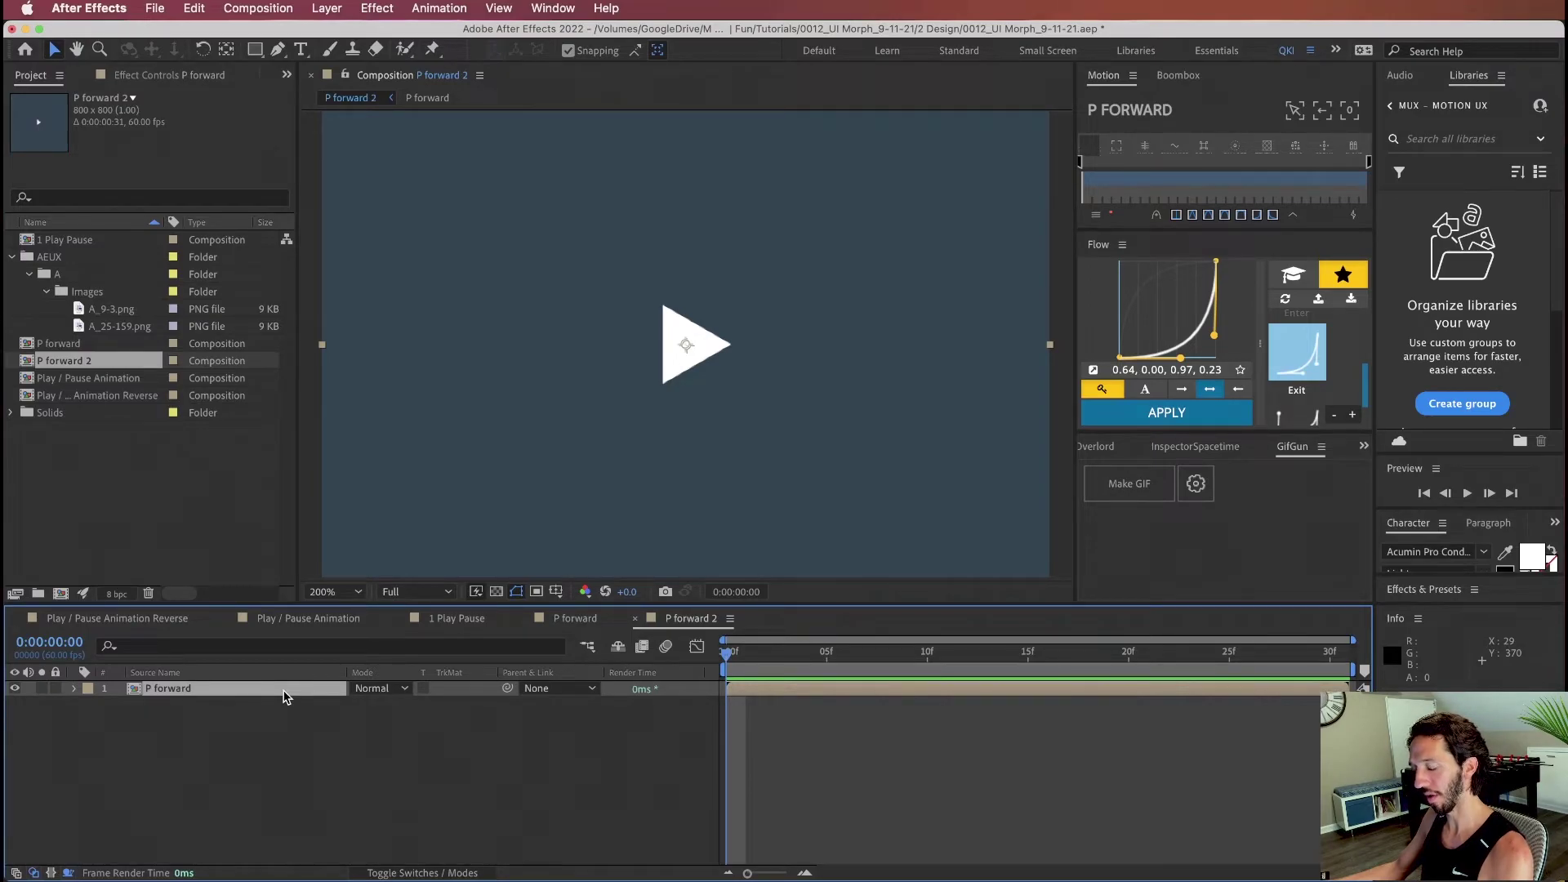
key("super+alt+t")
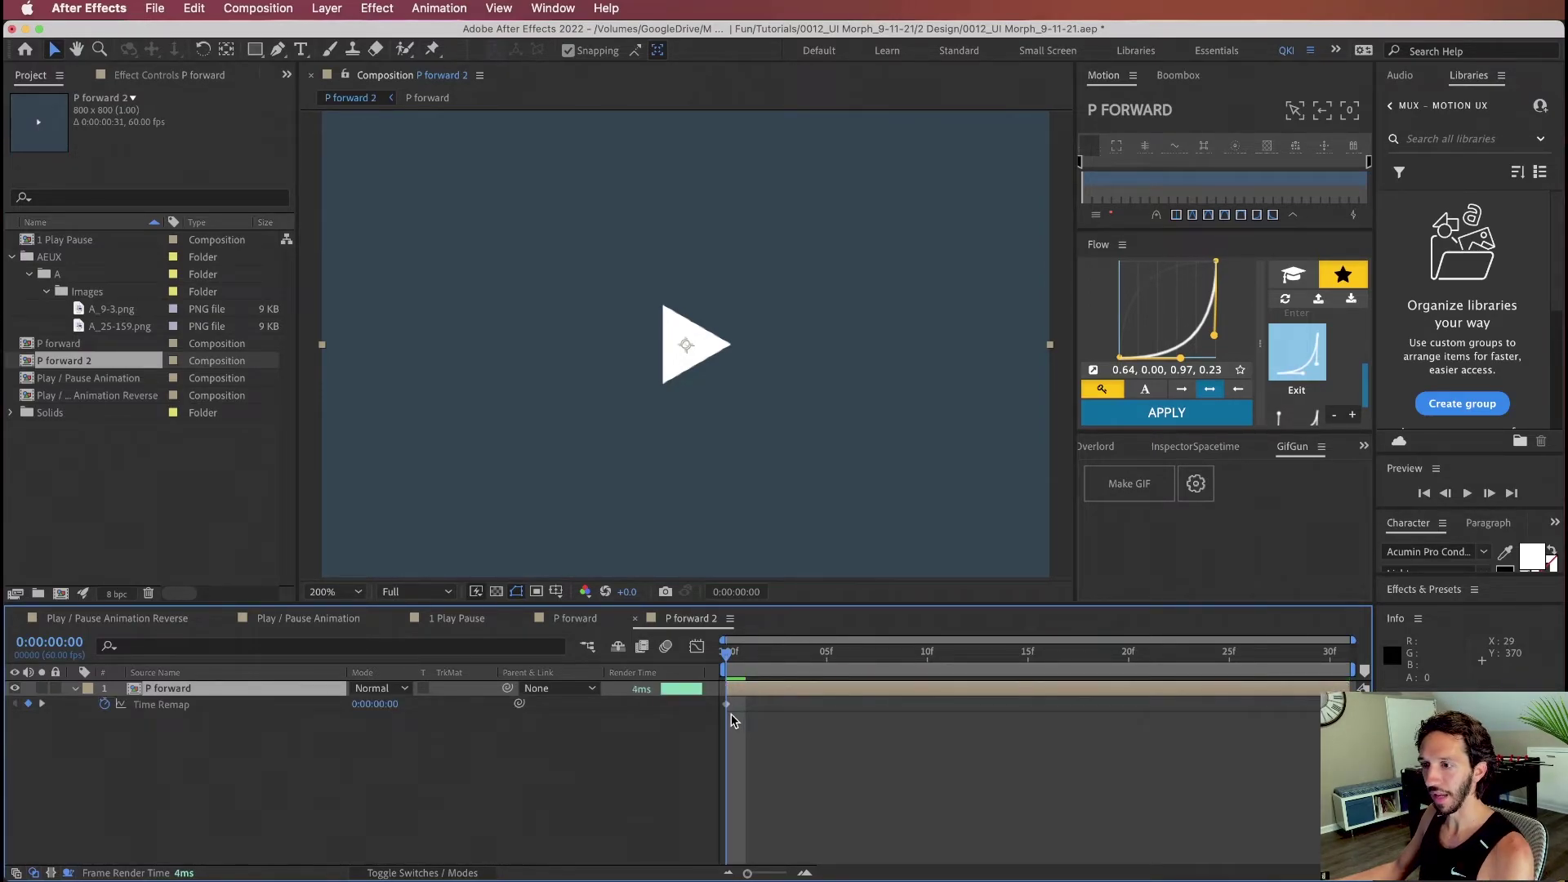
Step: Swap the Time Remap keyframes so P forward plays backwards from frame 30 across the whole composition, and preview it
left_click_drag(744, 659, 1088, 704)
left_click_drag(1350, 704, 718, 721)
left_click(729, 714)
left_click(723, 703)
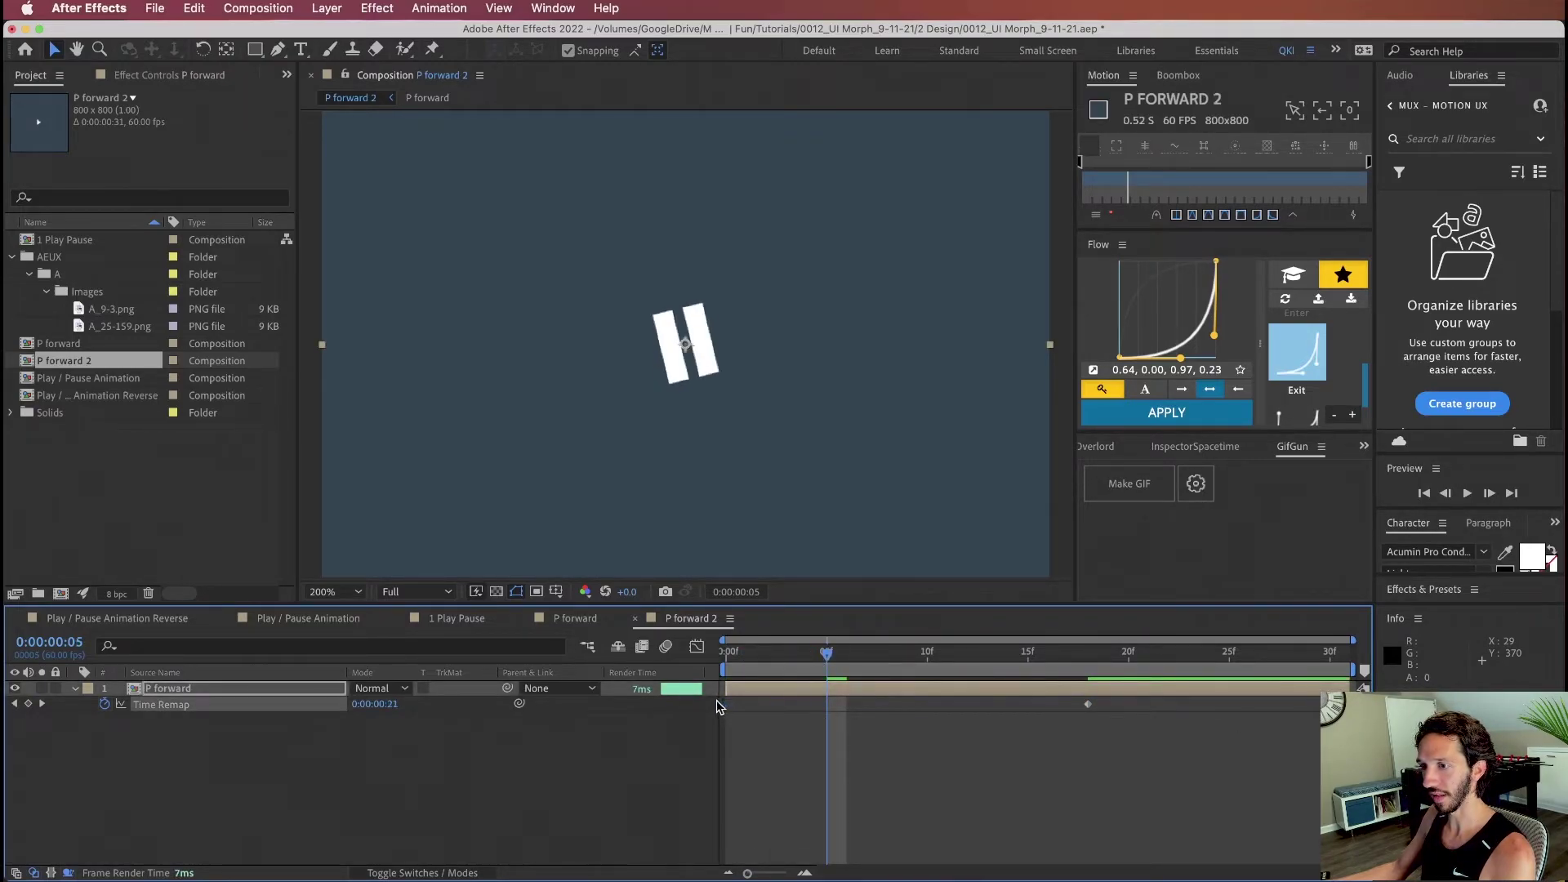
left_click(1059, 706)
left_click_drag(1088, 705, 1349, 704)
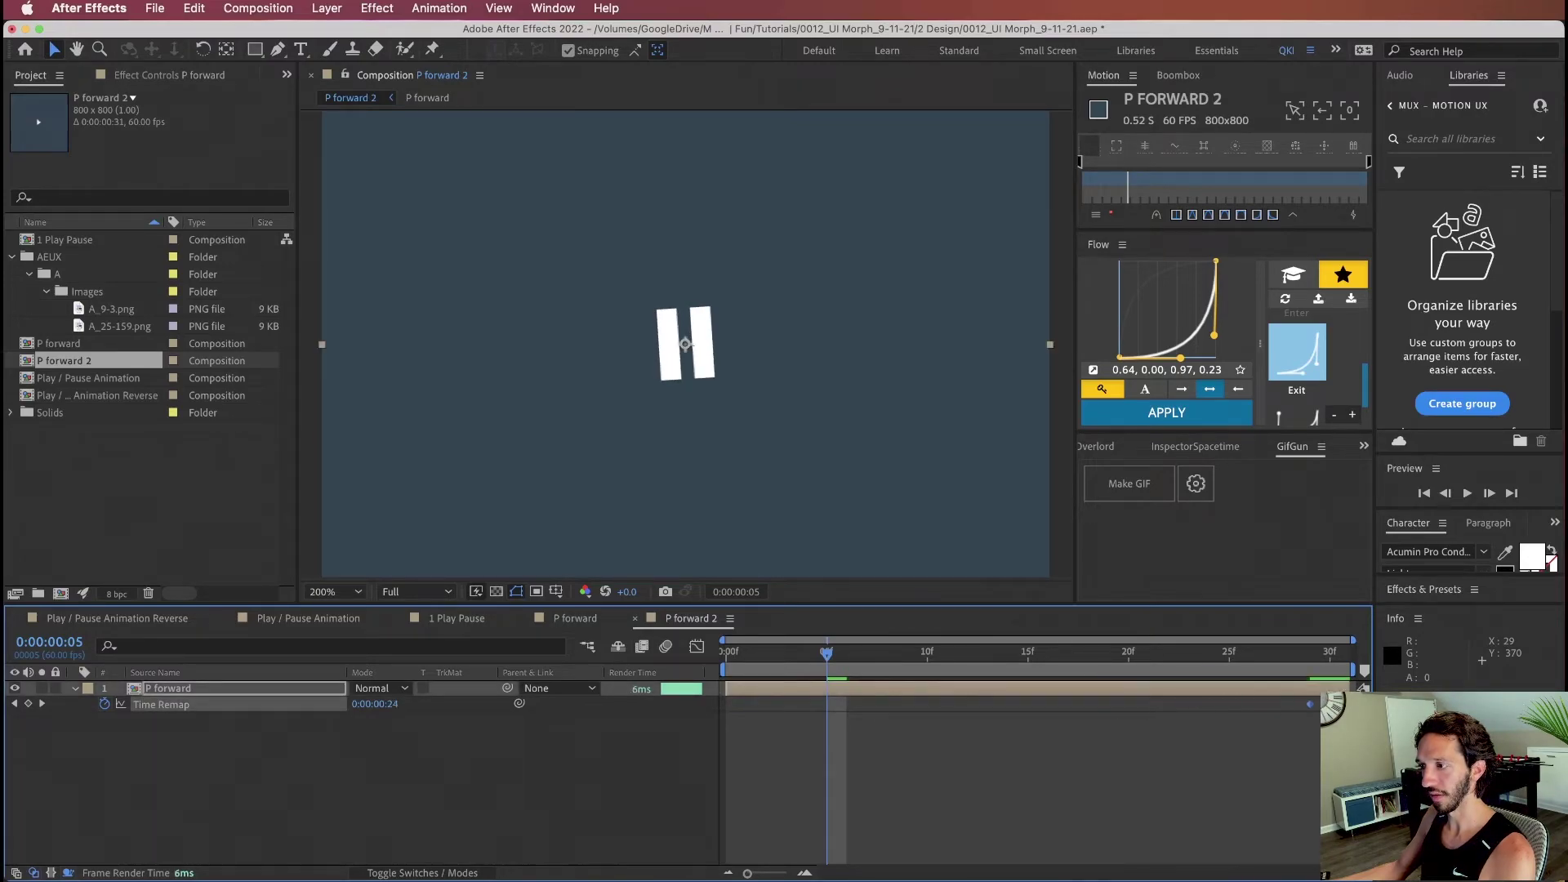
left_click_drag(866, 654, 625, 666)
key("space")
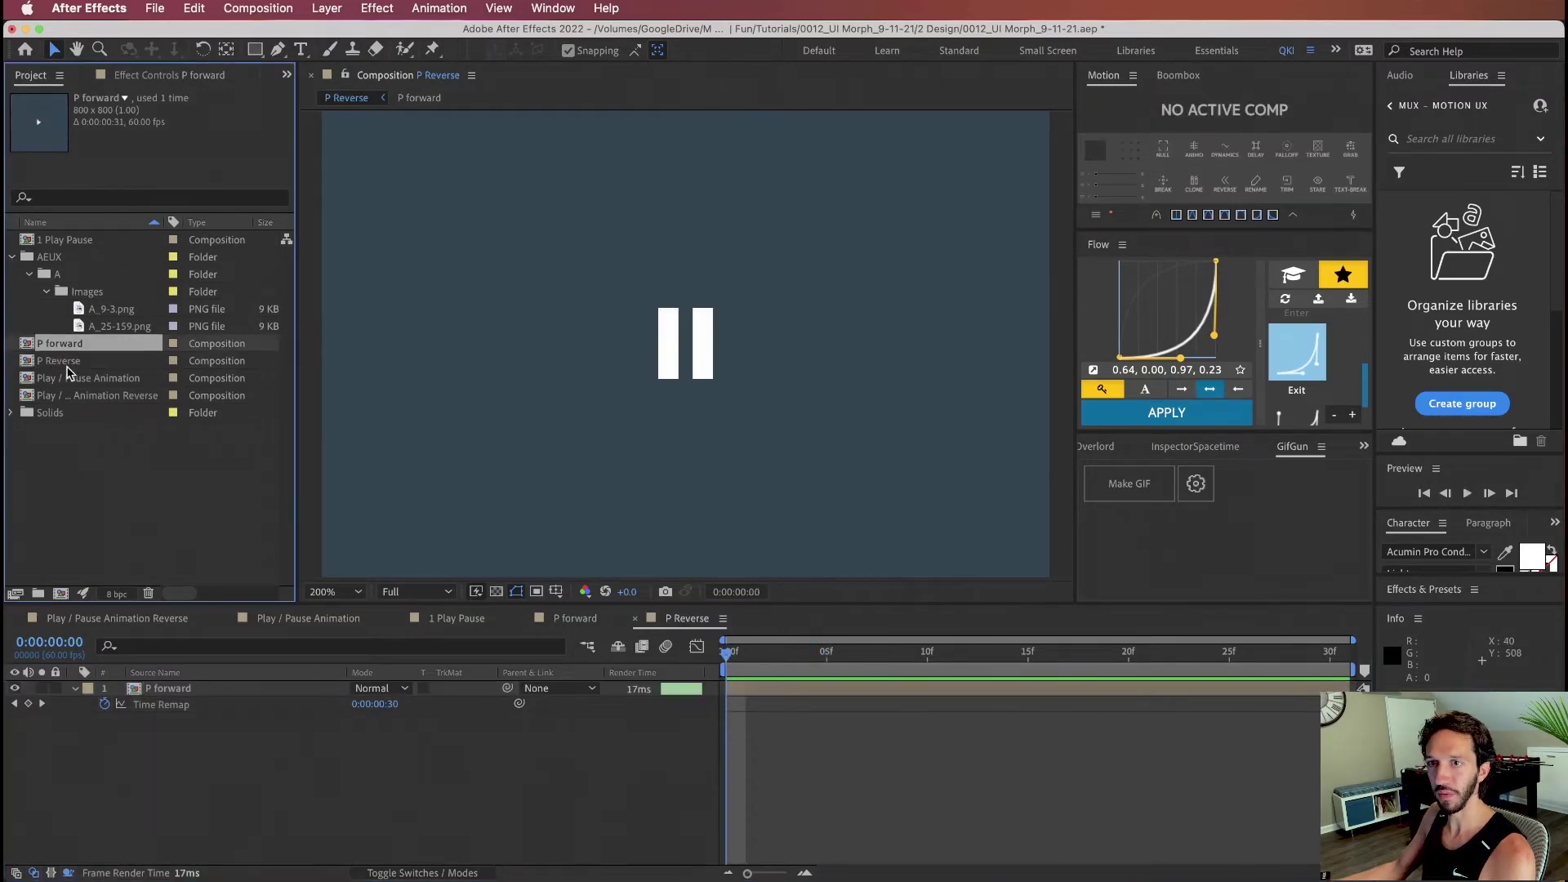
Step: Rename the reversed composition P Reverse and export it together with P forward as GIFs using GifGun
left_click(55, 350)
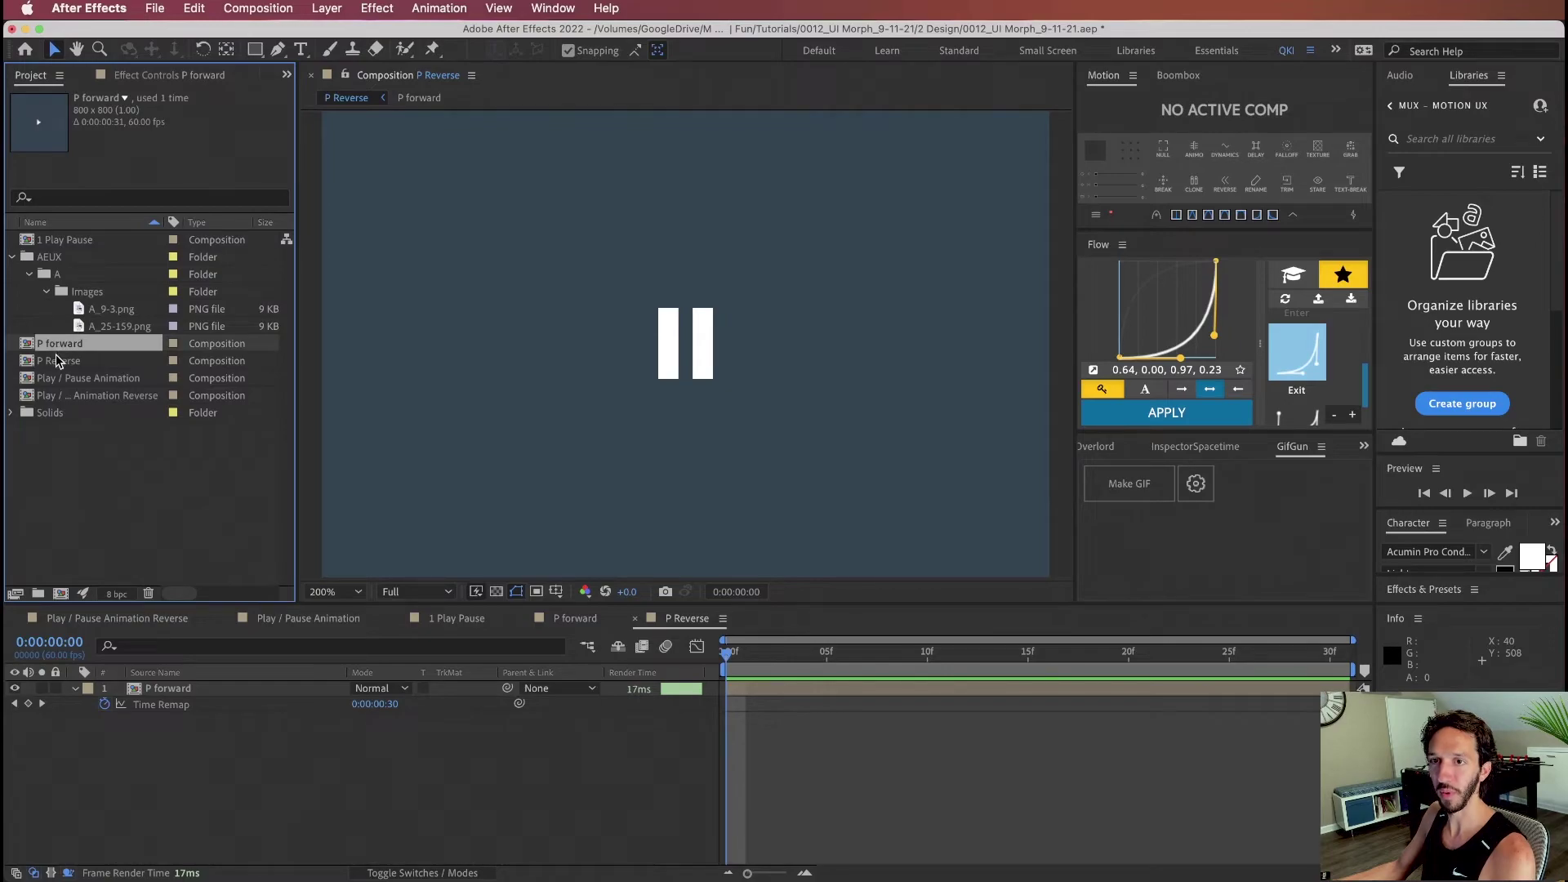
left_click(57, 360)
left_click(59, 346, "shift")
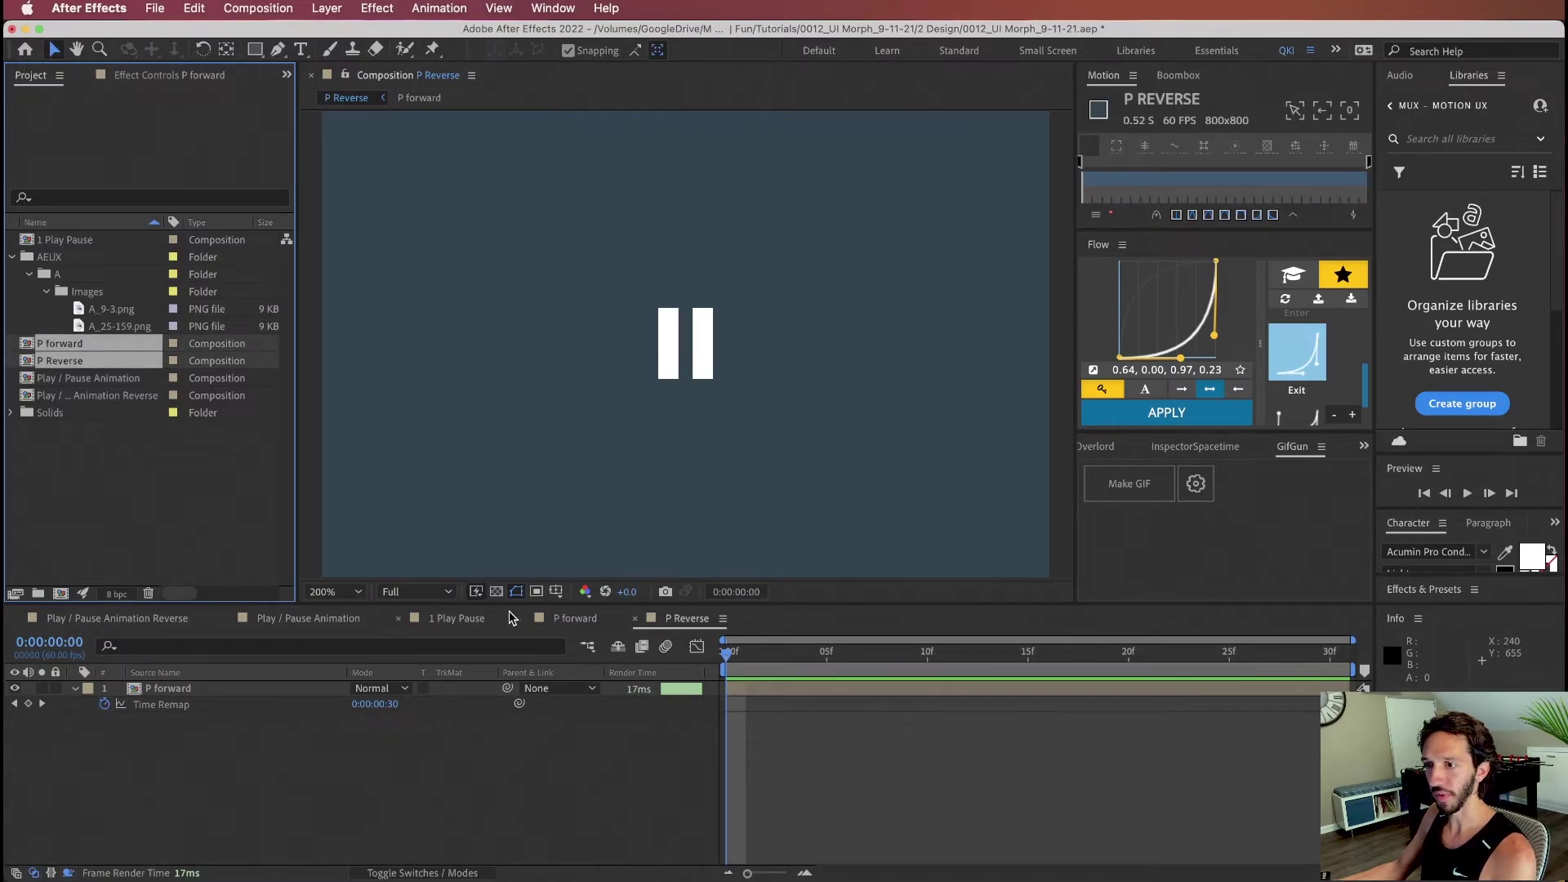
left_click(1116, 490)
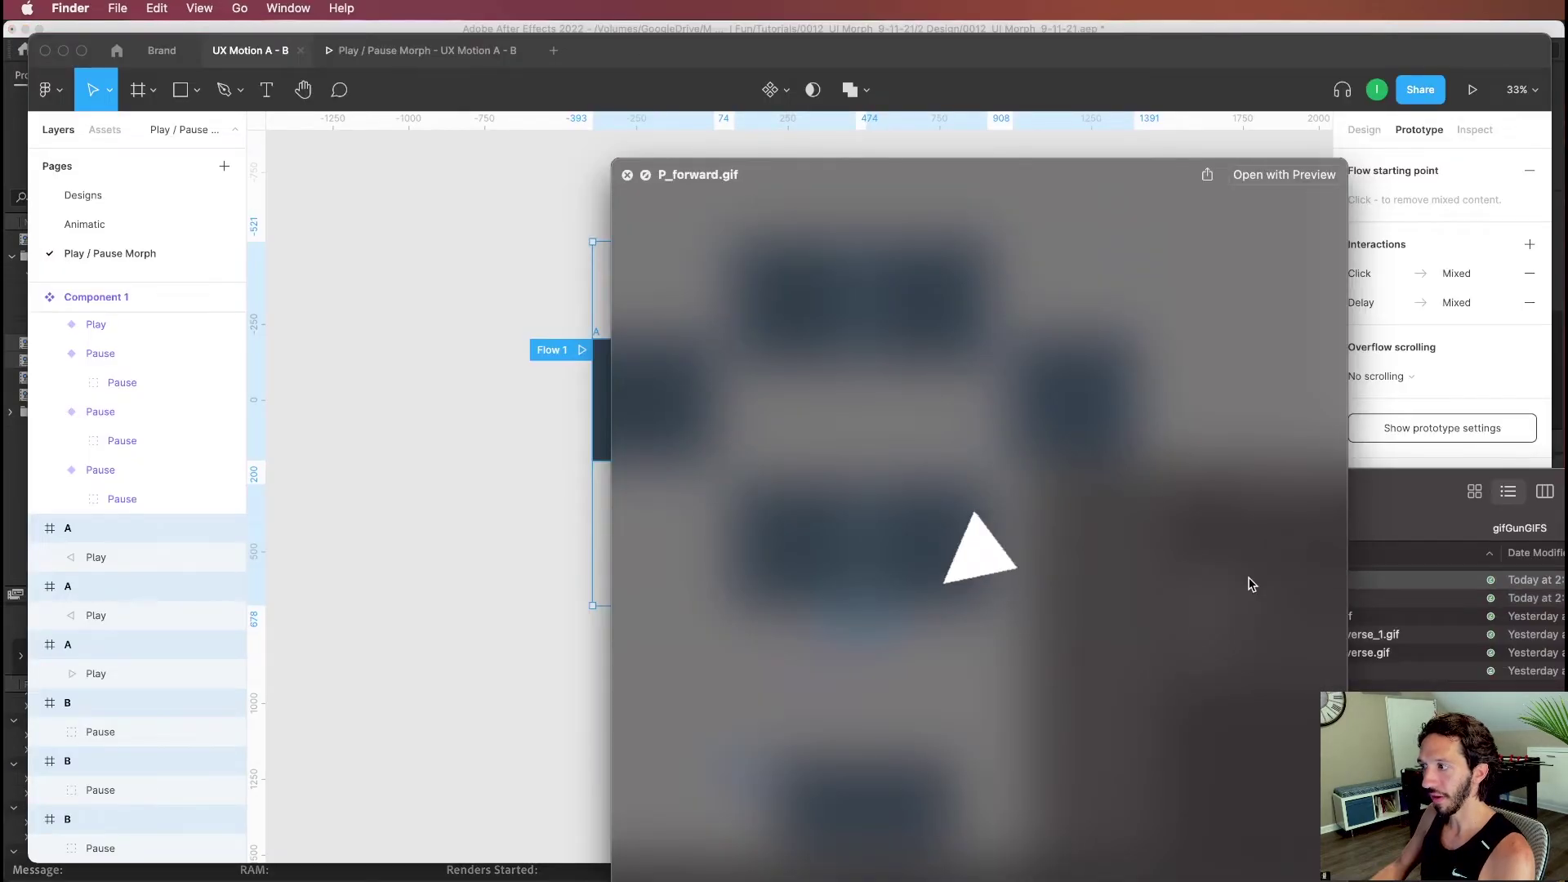
Step: Switch to Figma, place the P_forward and P_Reverse GIFs beside the prototype frames and resize both to 400 wide
key("space")
left_click(1237, 597, "shift")
left_click_drag(1241, 588, 1230, 245)
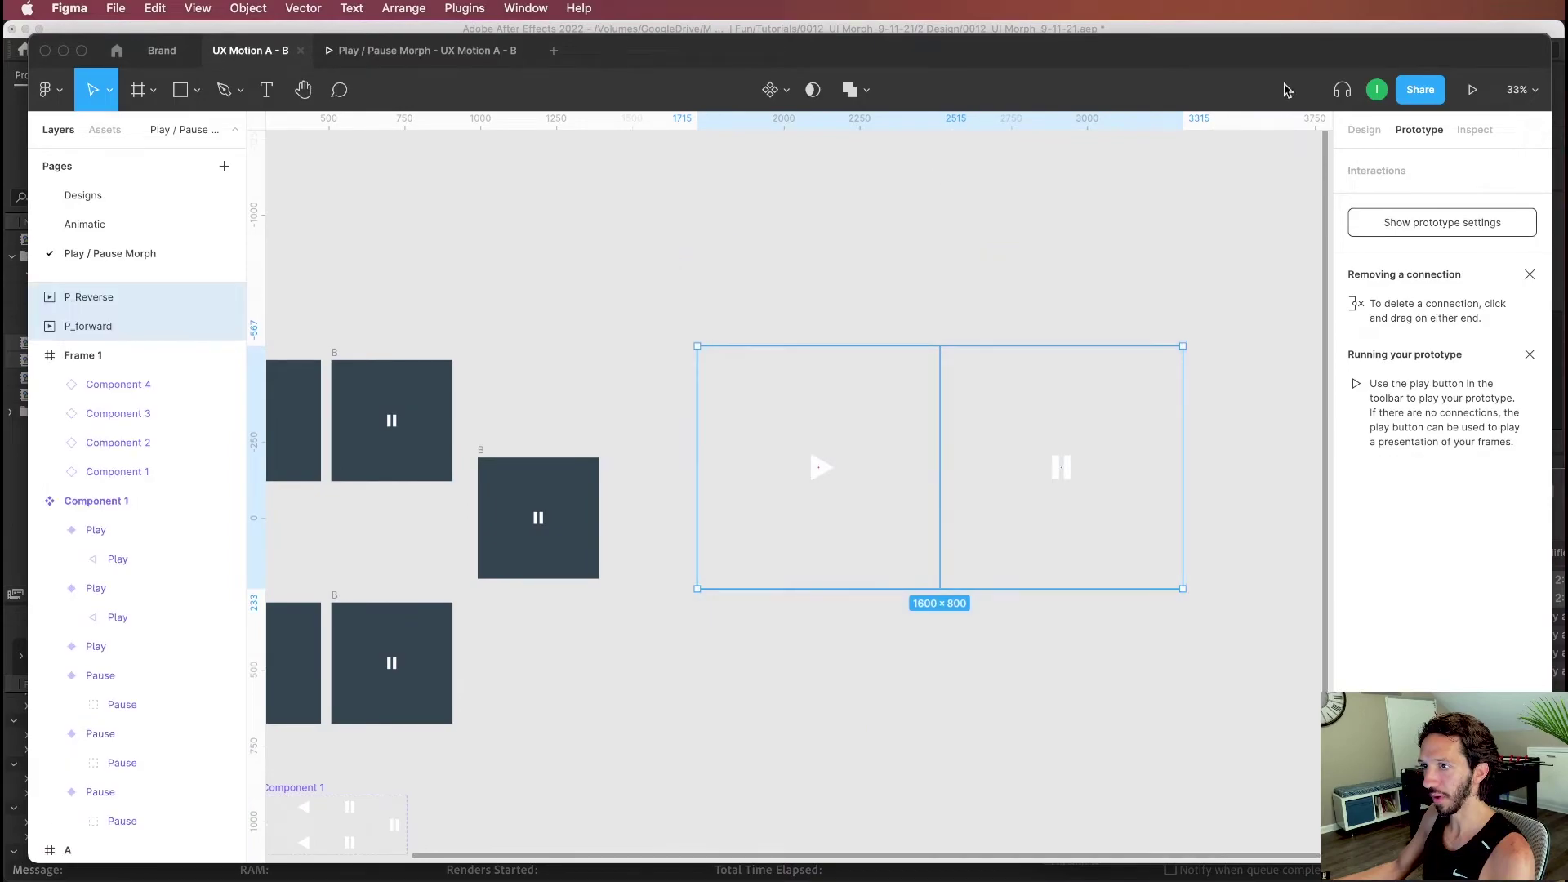
left_click(1356, 132)
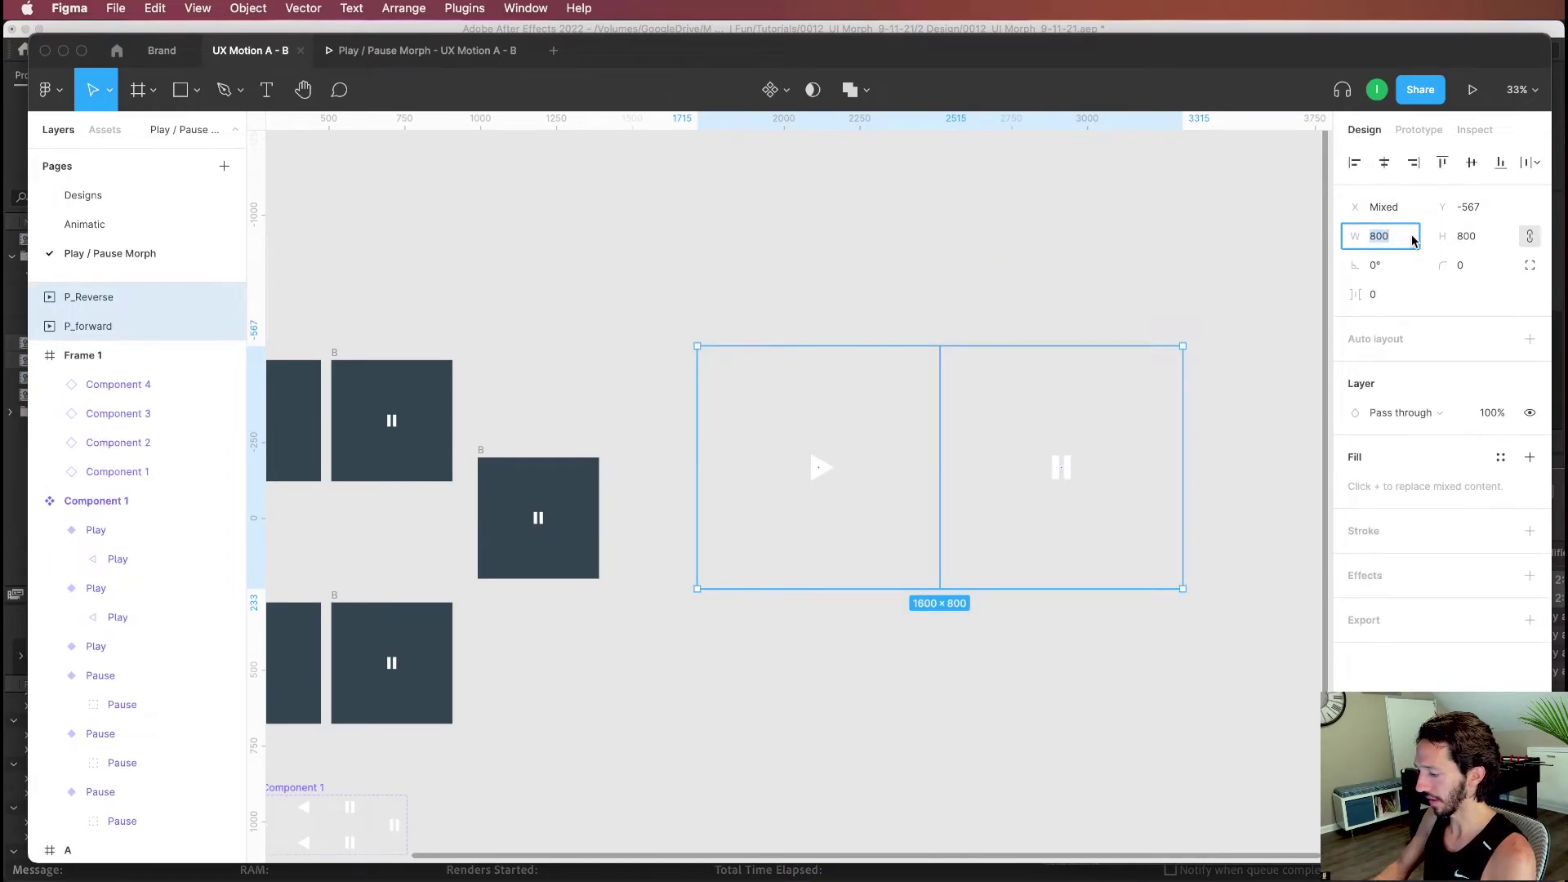
type("2")
key("Return")
Step: Duplicate the six A and B prototype frames below the two GIFs
left_click(459, 307)
scroll(864, 252, "left", 5)
scroll(864, 252, "down", 2)
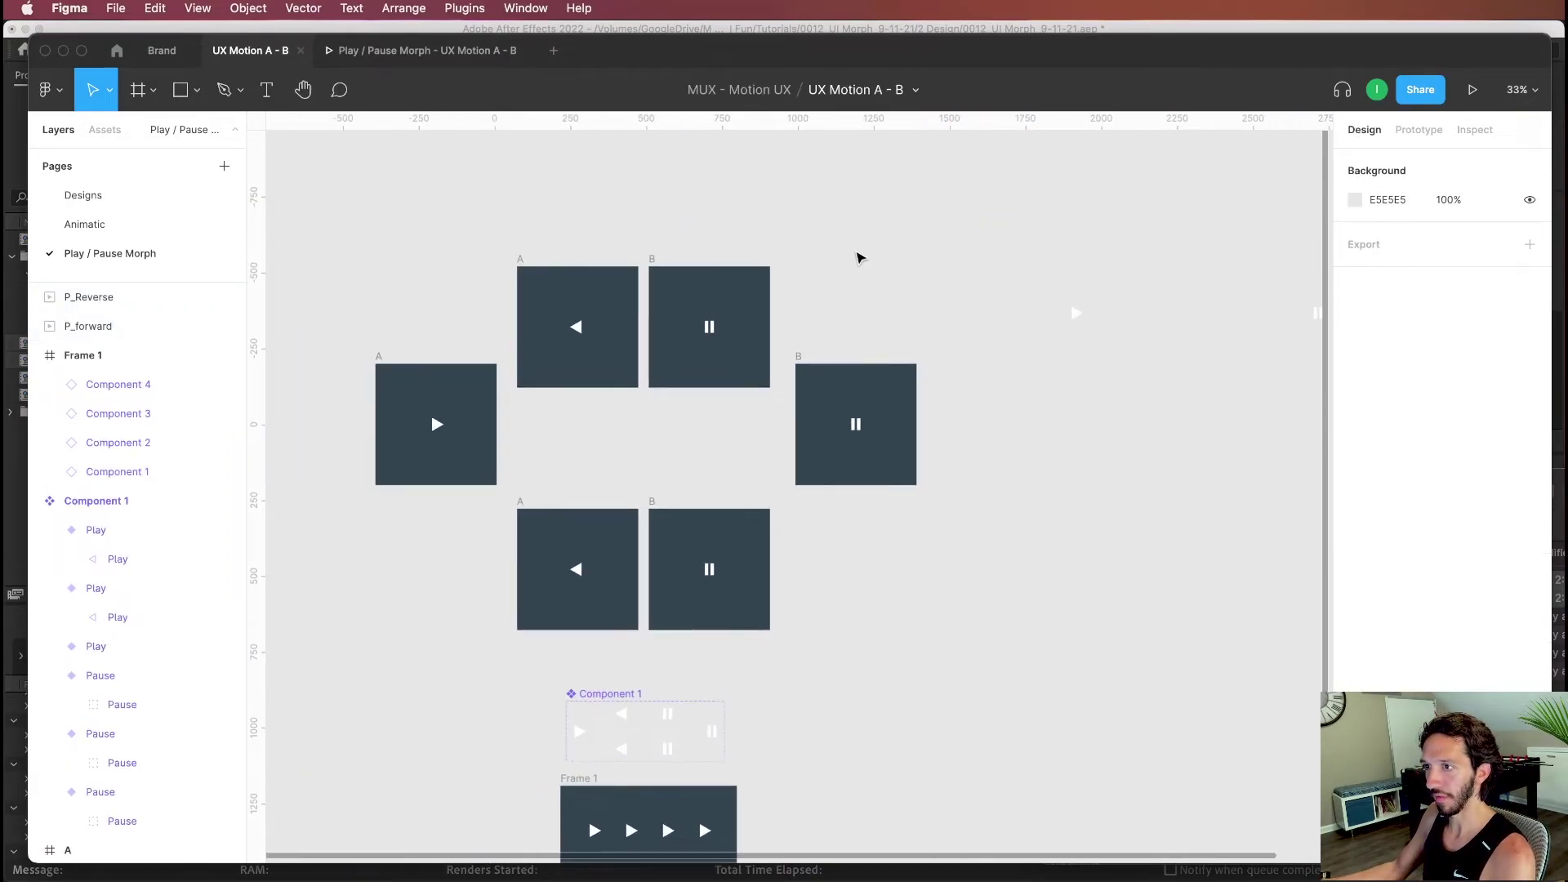
scroll(1022, 473, "right", 2)
scroll(1022, 472, "down", 1)
scroll(987, 448, "down", 4)
scroll(987, 448, "up", 2)
scroll(987, 448, "left", 2)
left_click_drag(1012, 523, 586, 282)
left_click_drag(464, 221, 1051, 578)
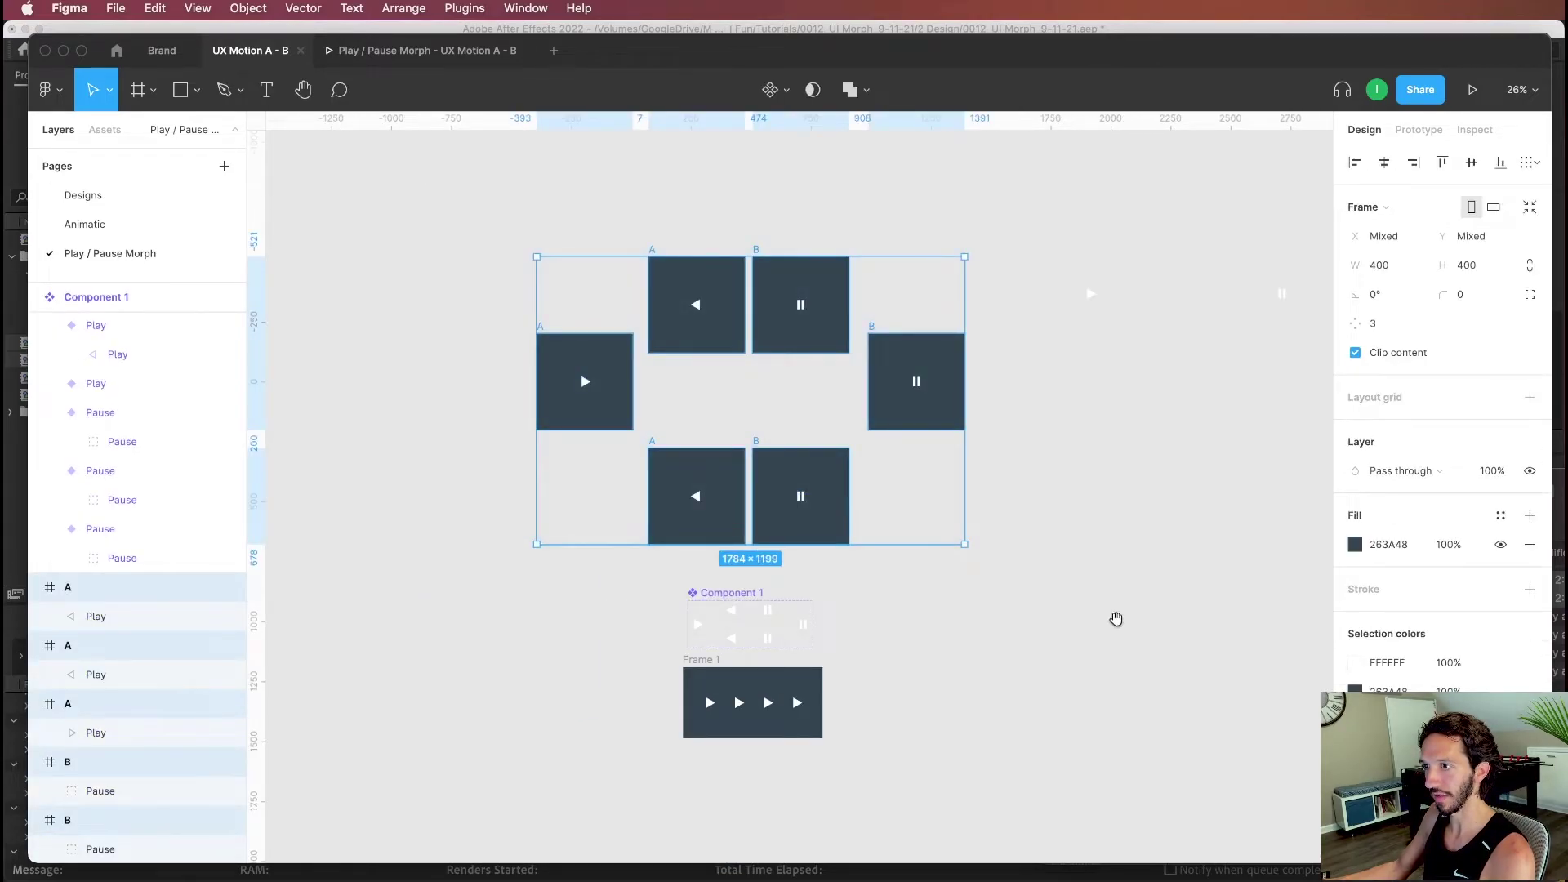
scroll(508, 209, "down", 2)
scroll(508, 209, "right", 2)
left_click_drag(1027, 391, 1130, 344)
Step: Reduce the duplicated set to four frames, with one A above one B between the outer play and pause frames
left_click(1102, 252)
left_click_drag(1092, 232, 868, 384)
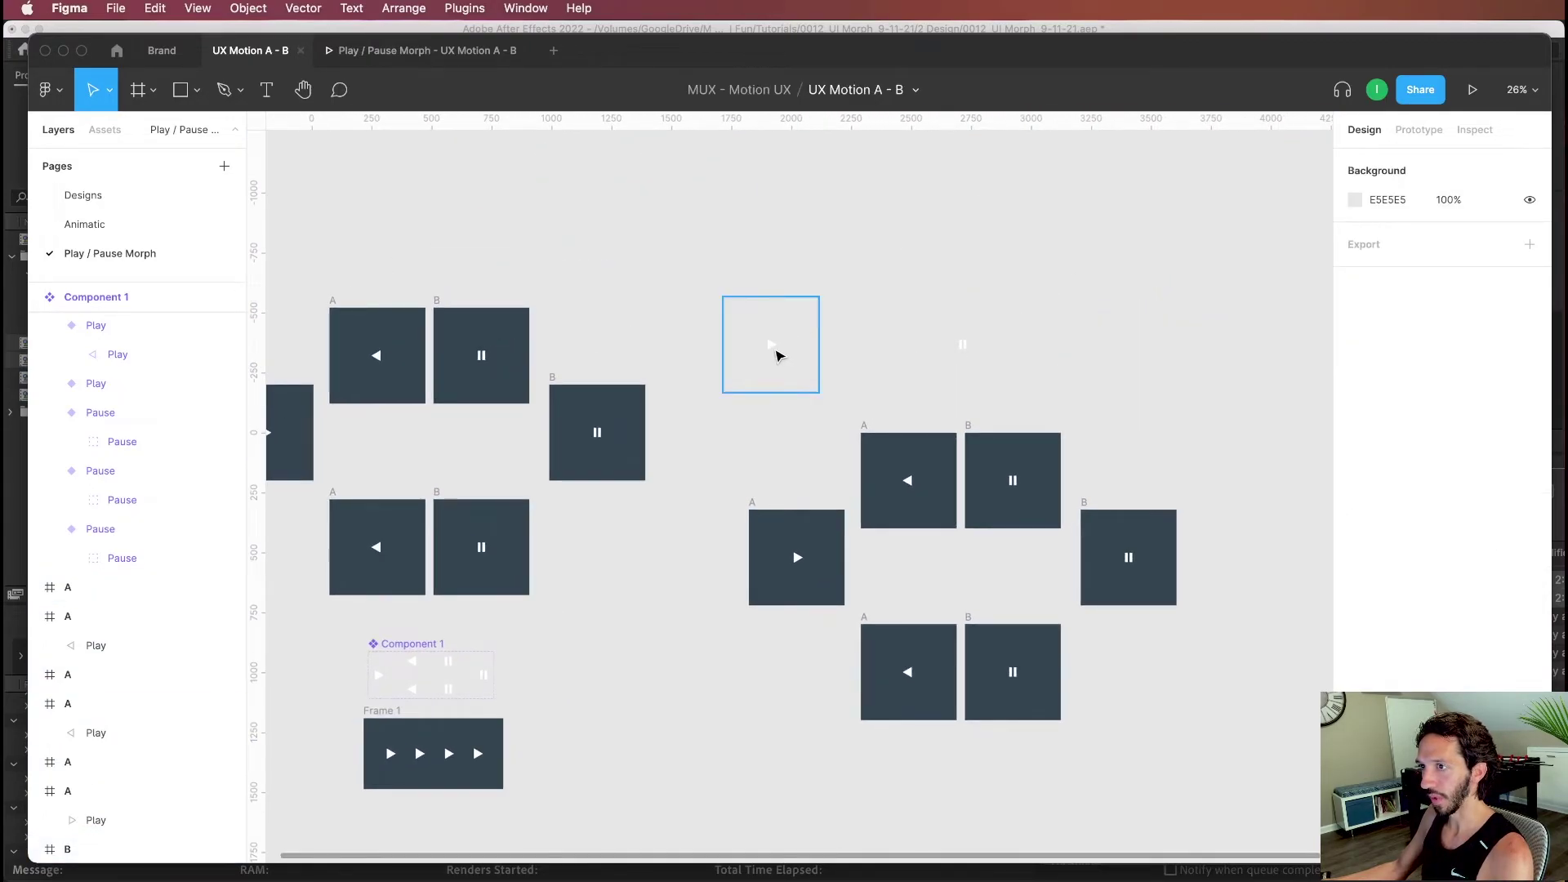
left_click_drag(1109, 418, 1078, 360)
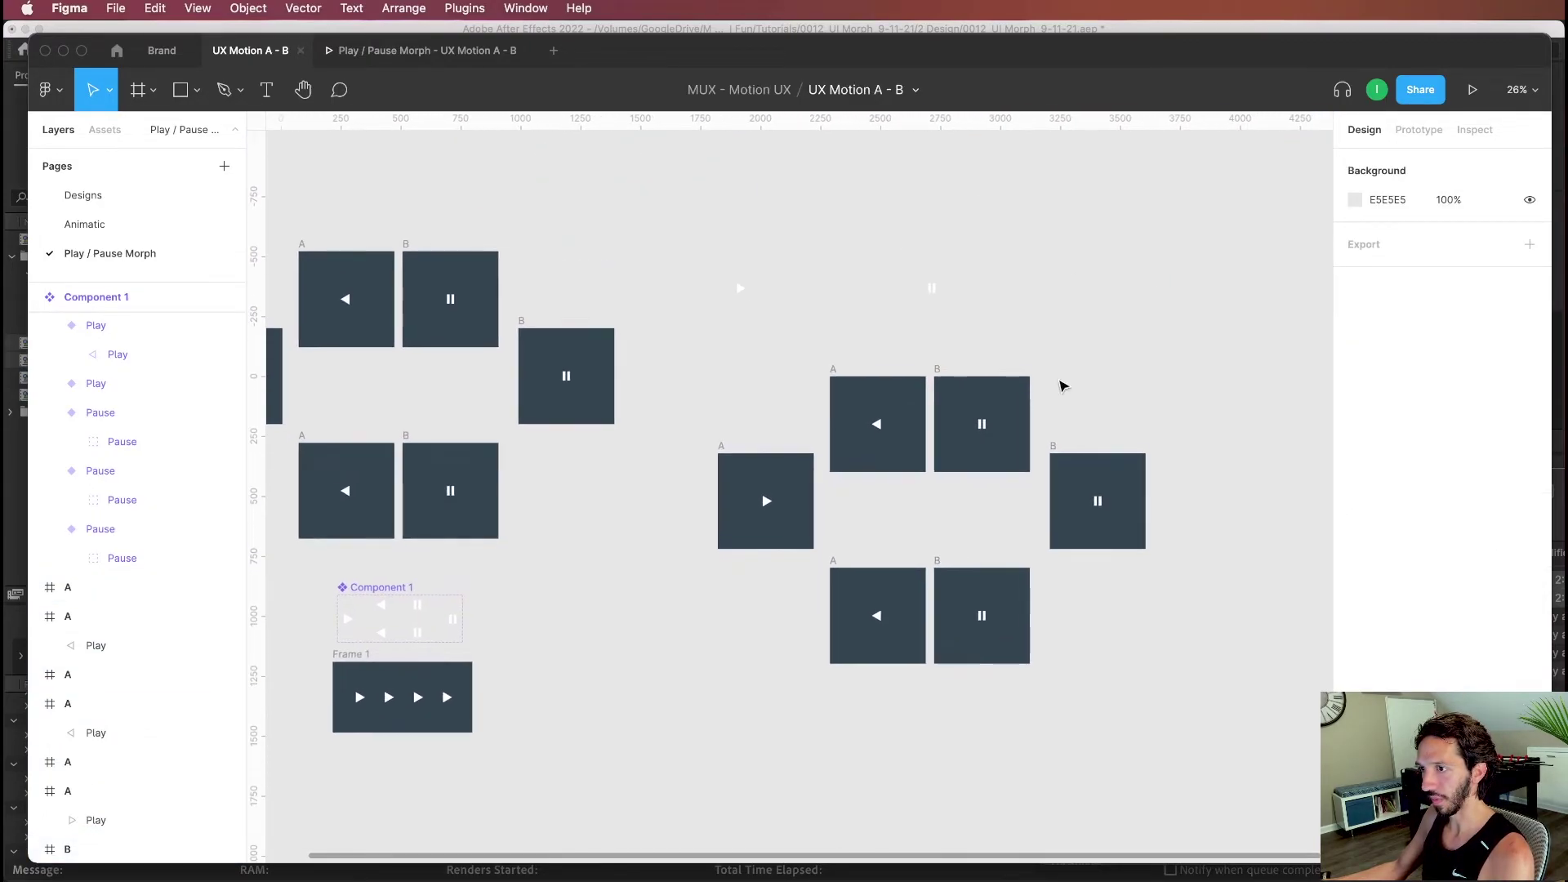
scroll(923, 360, "up", 1)
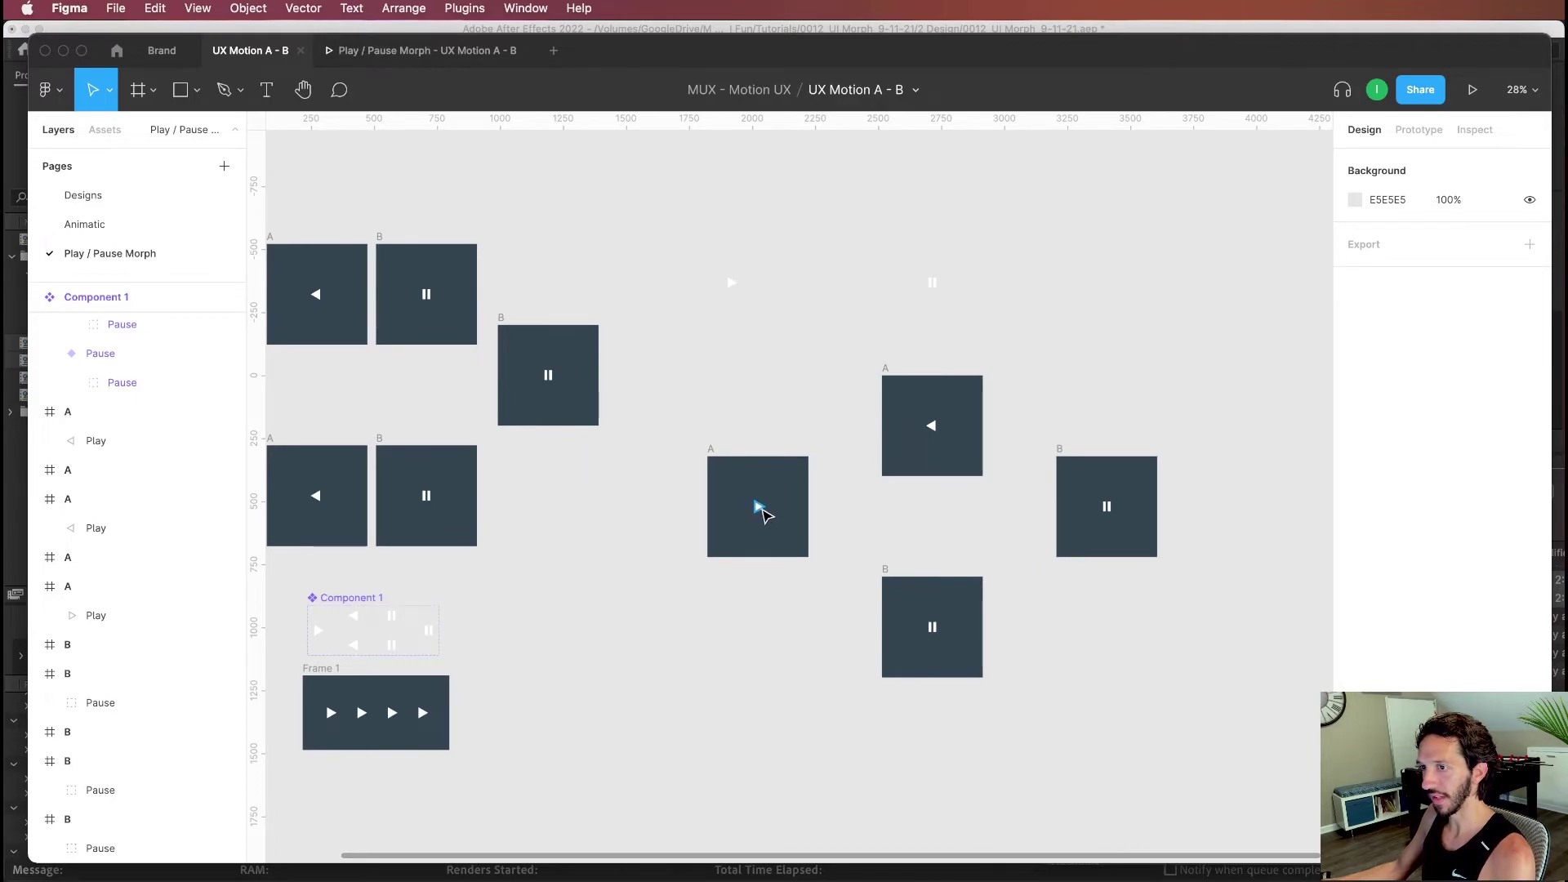
Step: Examine how the outer play and pause frames pair with the P_forward and P_Reverse GIFs
left_click(759, 508)
left_click(759, 294)
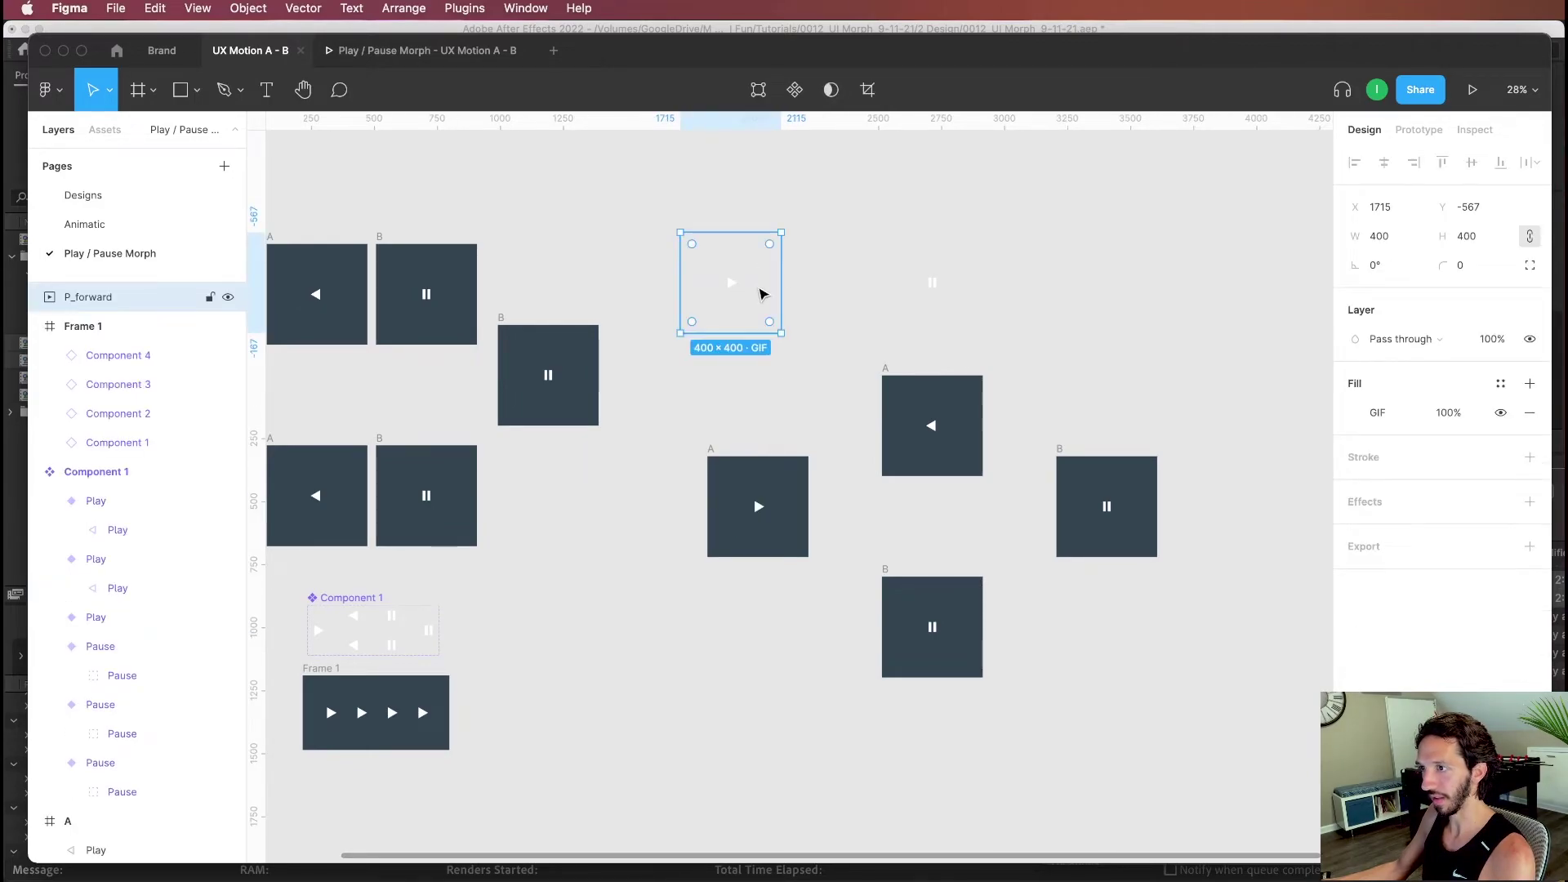
left_click(1103, 507)
left_click(869, 289)
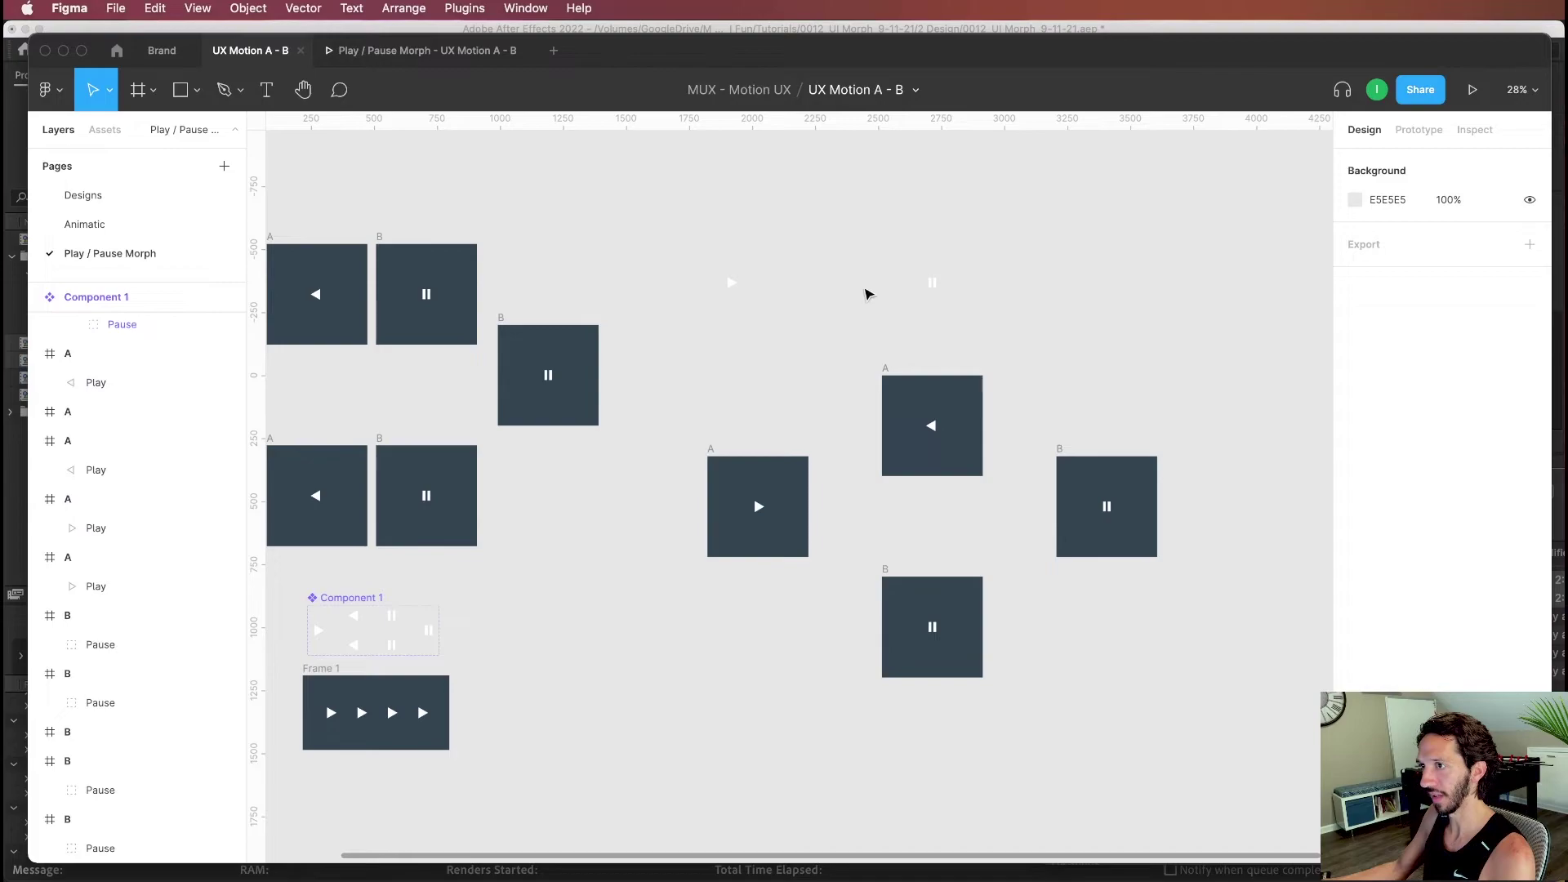
left_click(944, 293)
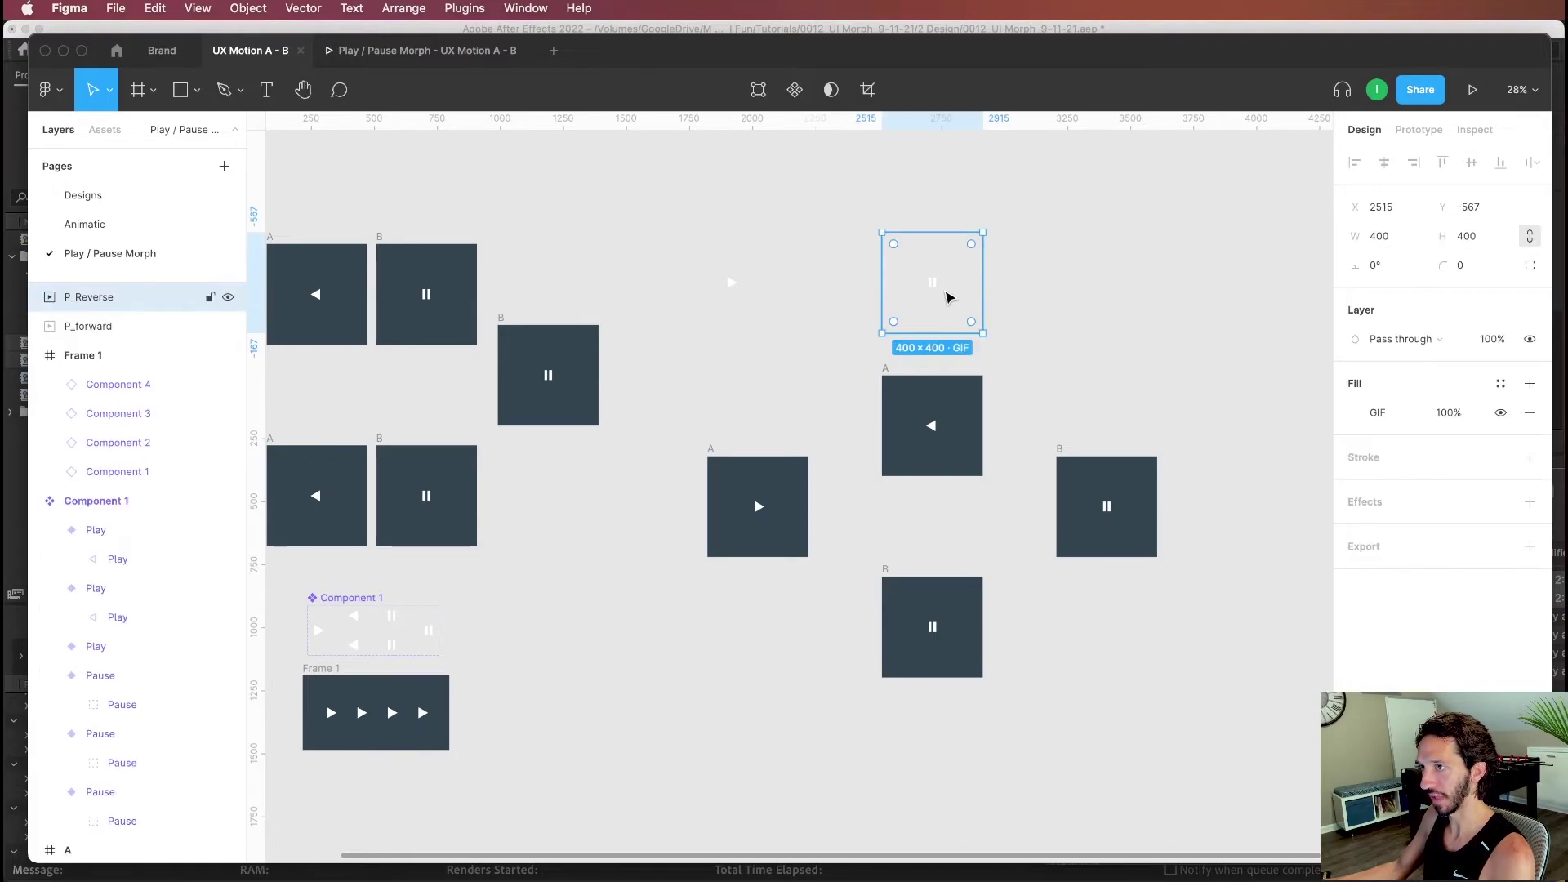
left_click(758, 514)
left_click(1016, 171)
Step: Delete the icons from the two middle frames and centre the P_Reverse GIF in the lower B frame
left_click_drag(939, 298, 932, 624)
left_click(931, 627)
key("Delete")
left_click(931, 424)
key("Delete")
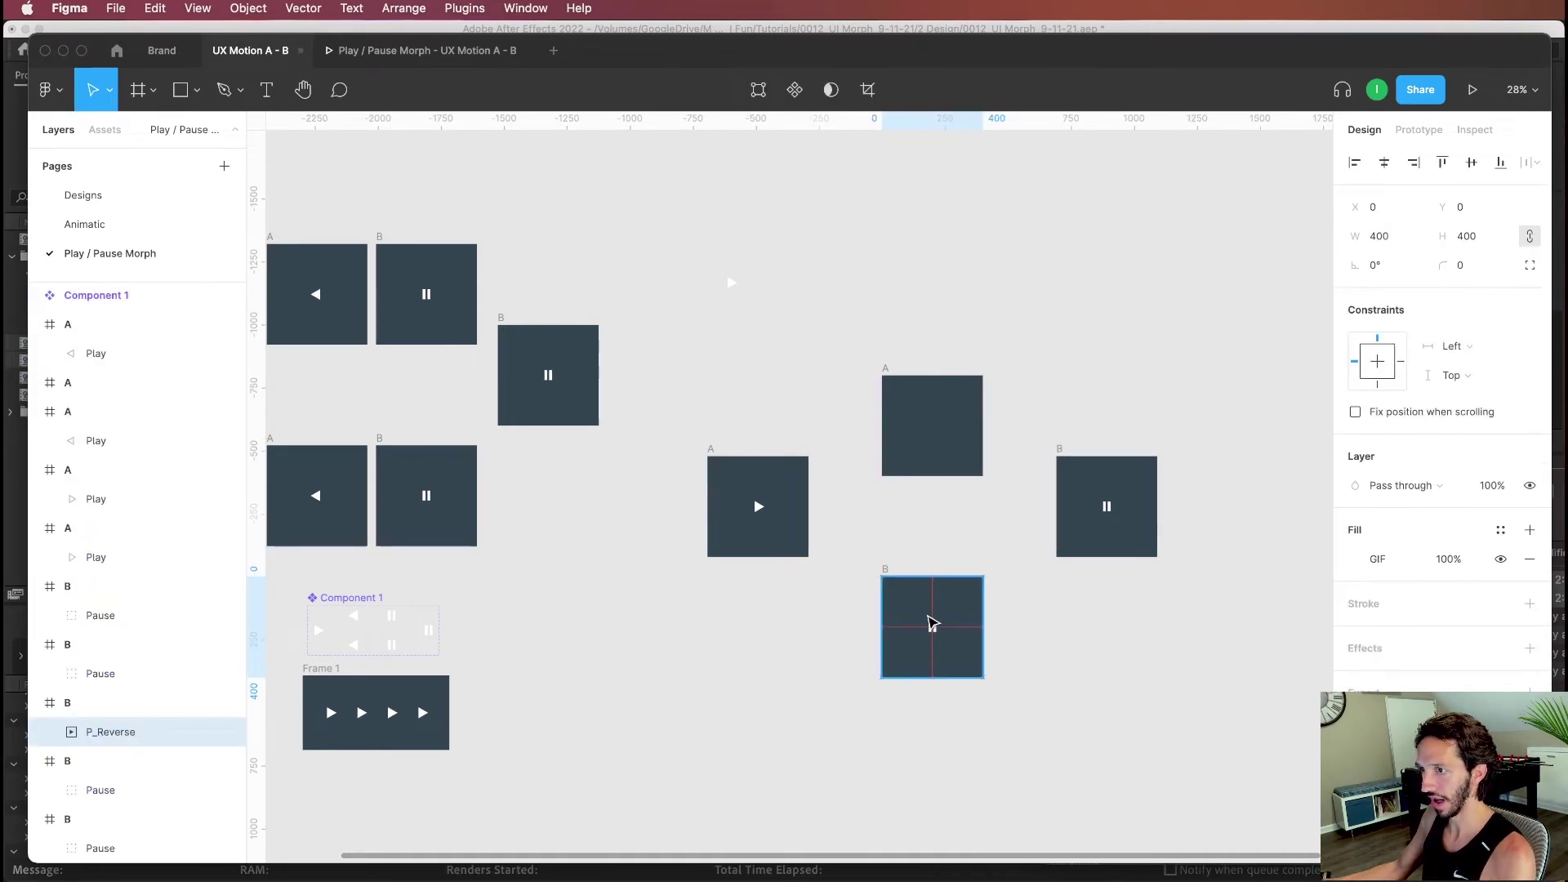
Step: Centre the P_forward GIF in the upper A frame and link the outer play frame to that frame on click
left_click(760, 321)
left_click_drag(719, 299, 921, 442)
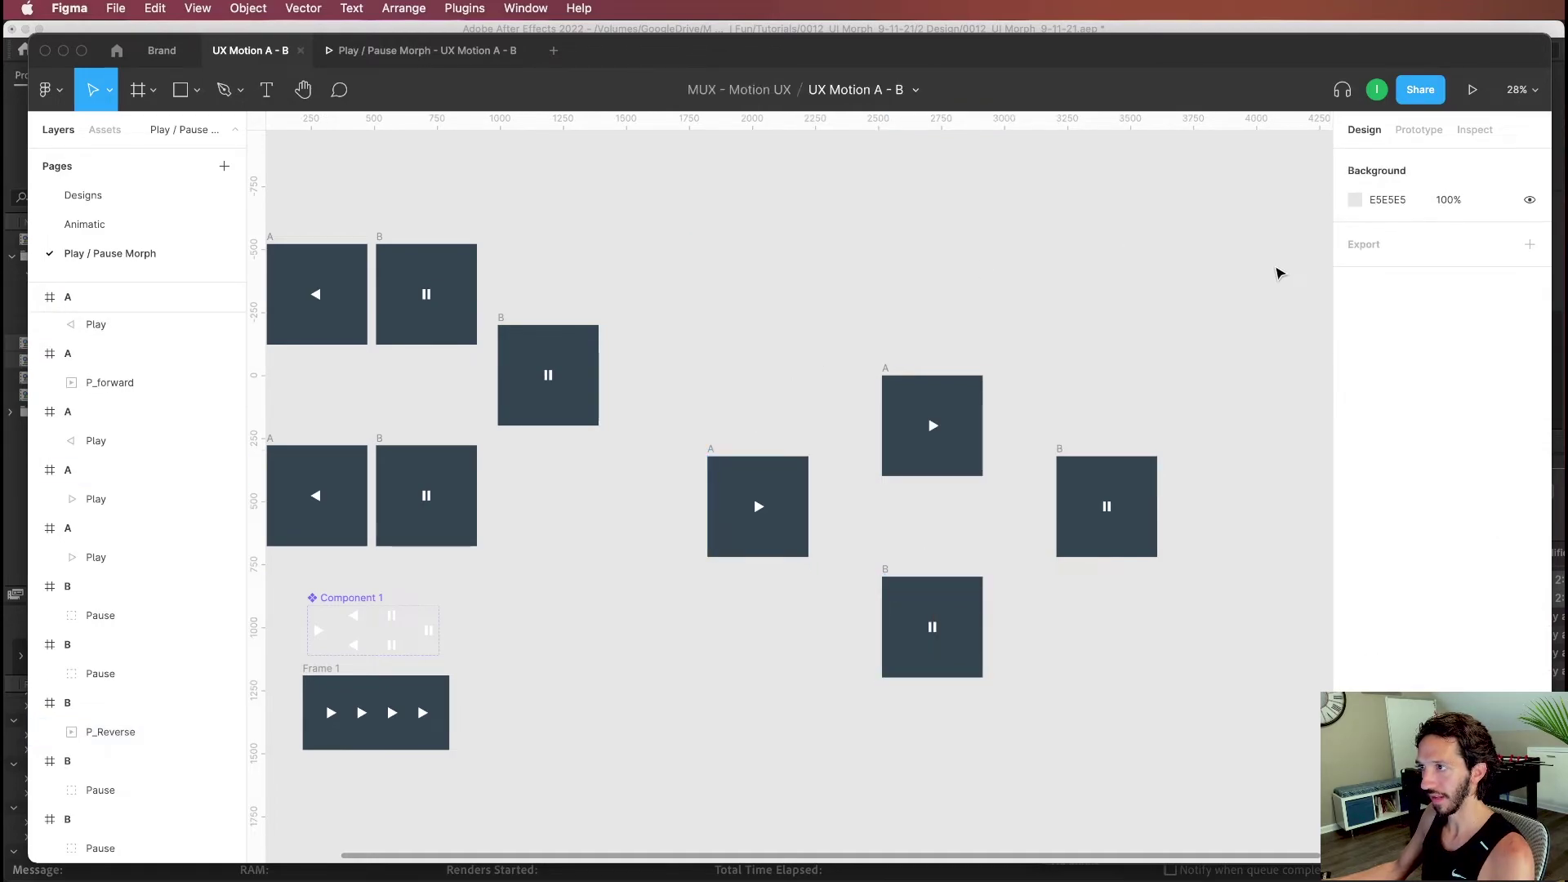
left_click(1418, 130)
left_click_drag(808, 506, 878, 441)
left_click(1184, 318)
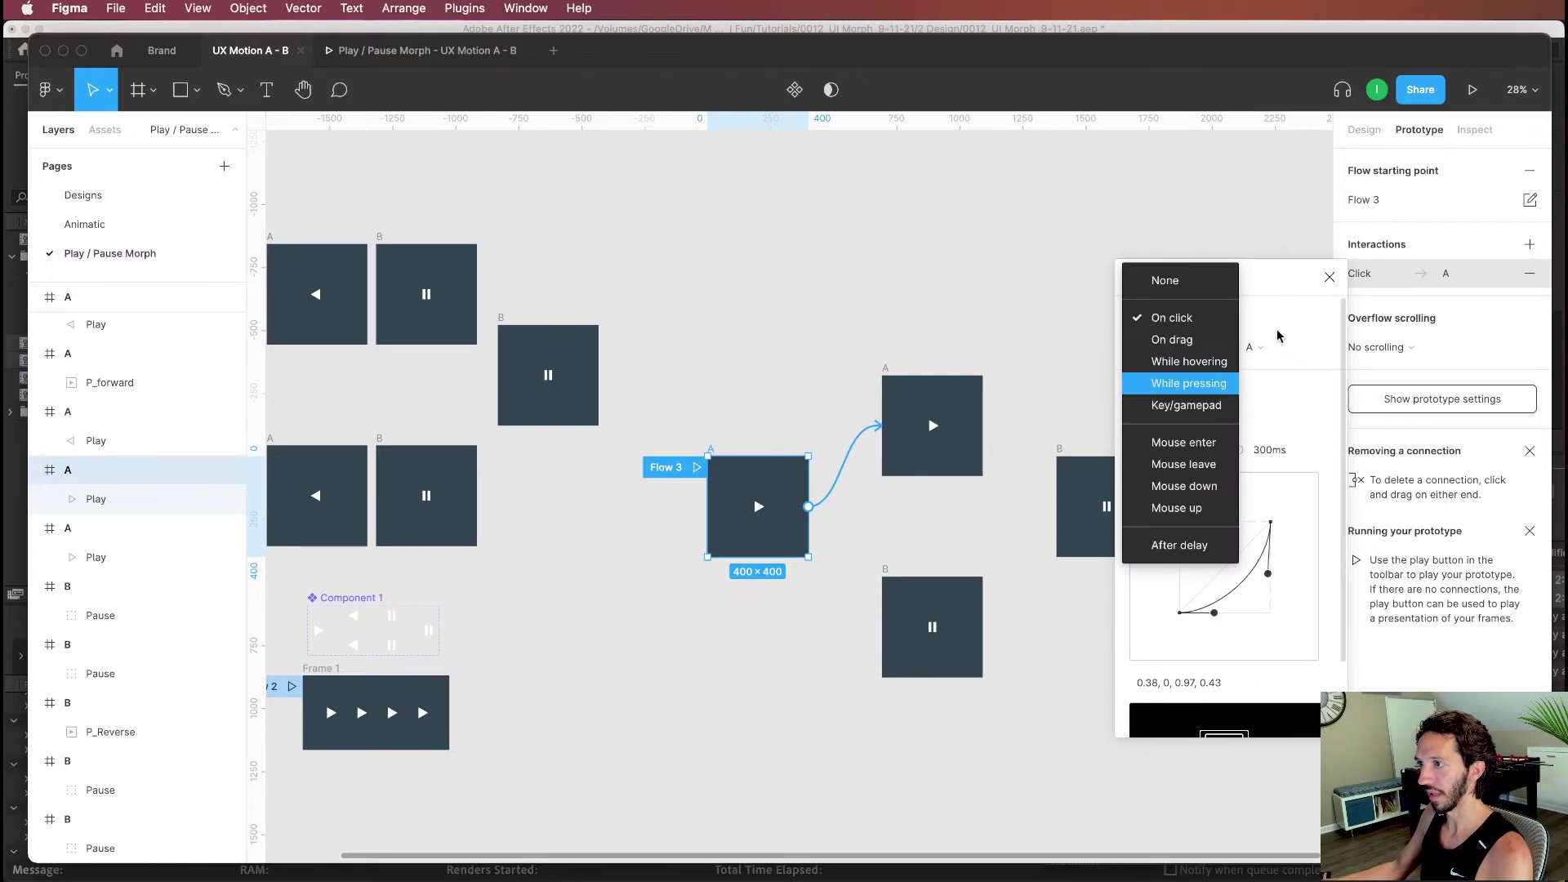
key("Escape")
Step: Connect the upper A frame to the outer pause frame with an After delay trigger of 500 ms and Instant animation
left_click(971, 408)
left_click_drag(982, 426, 1106, 506)
left_click(1168, 305)
left_click(1176, 514)
type("500")
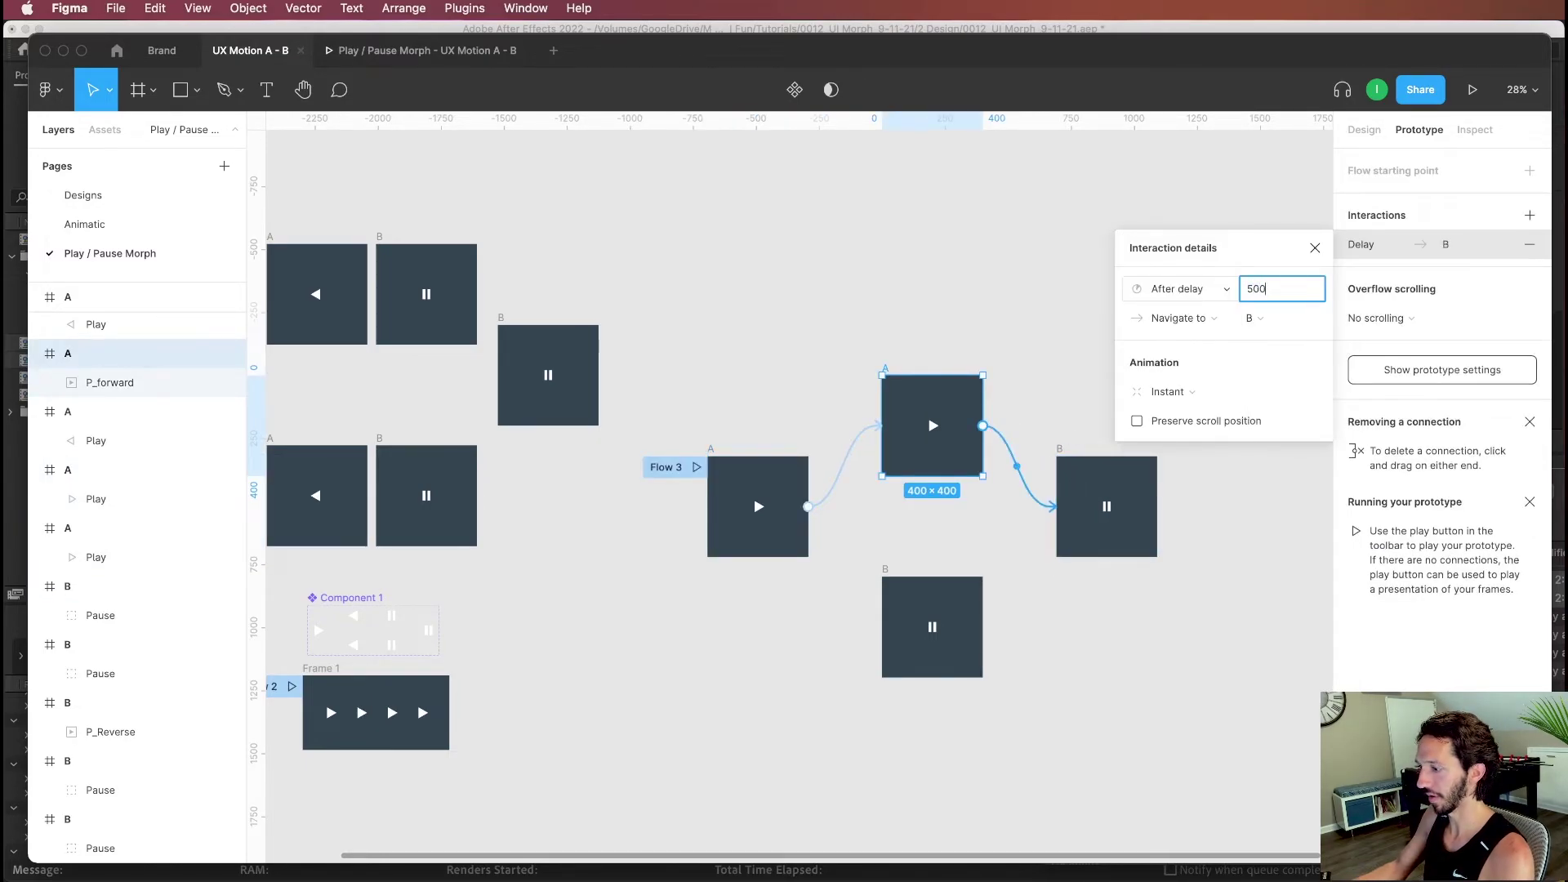
type(",s")
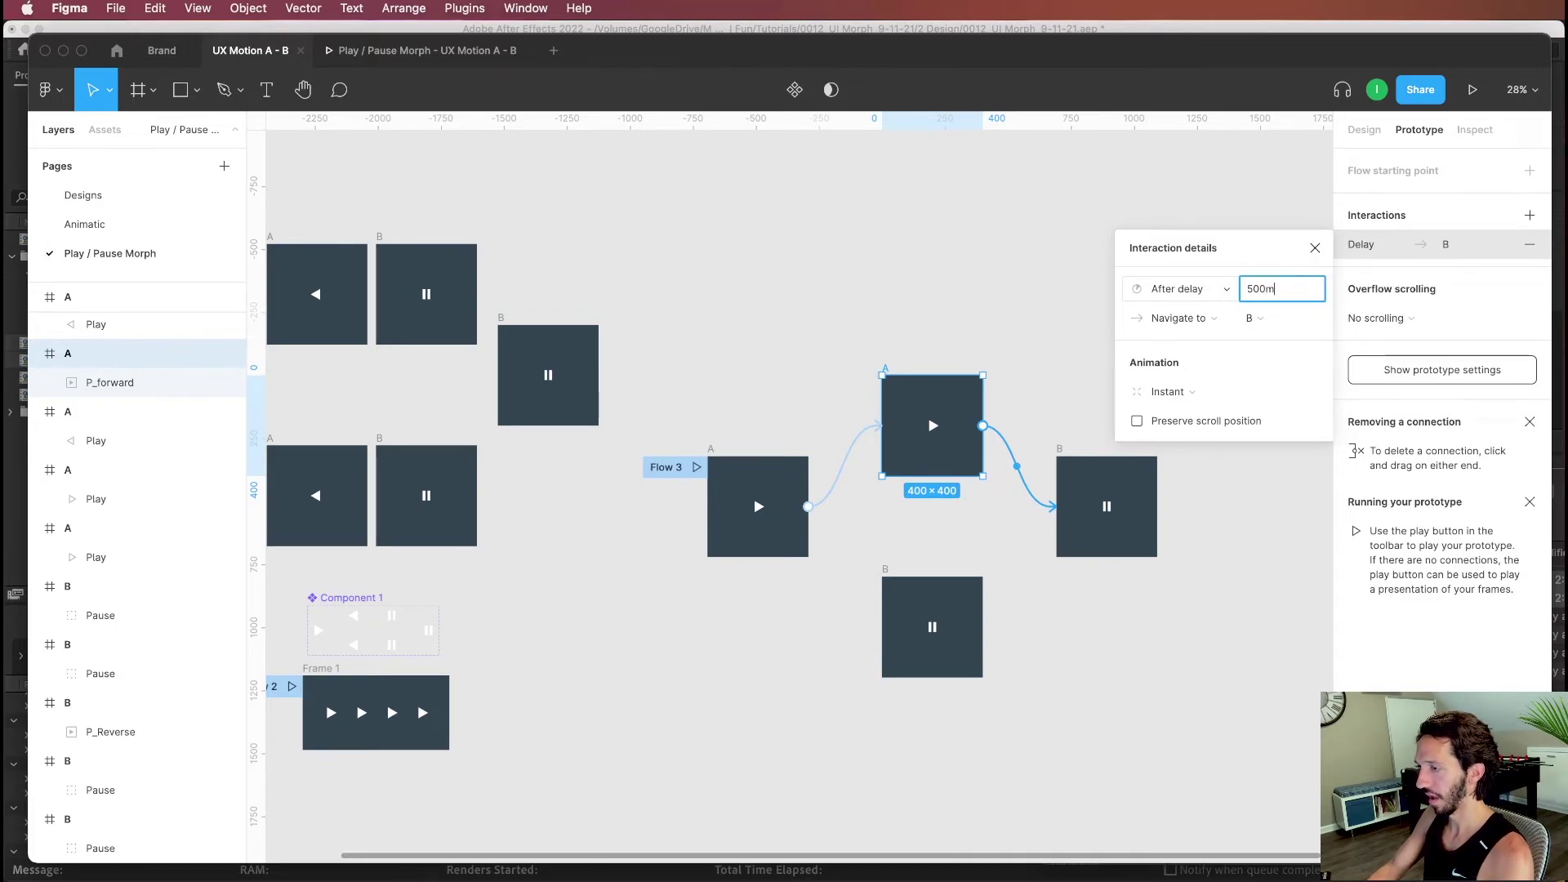
left_click(997, 322)
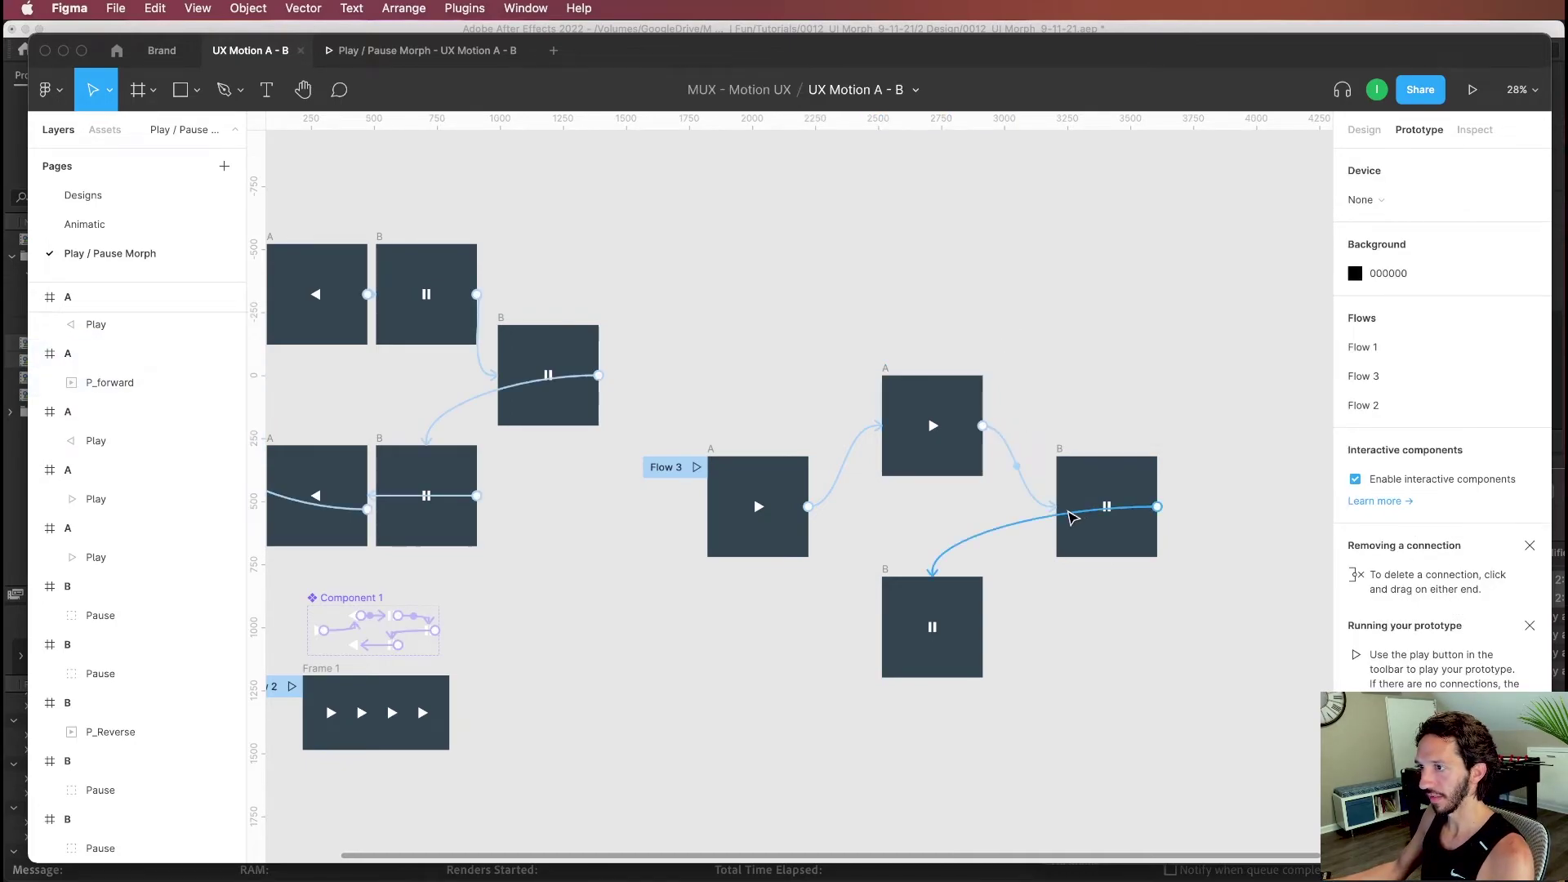
Step: Connect the outer pause frame to the lower B frame on click, using the Instant animation
left_click(1073, 517)
left_click(1180, 391)
left_click(1180, 350)
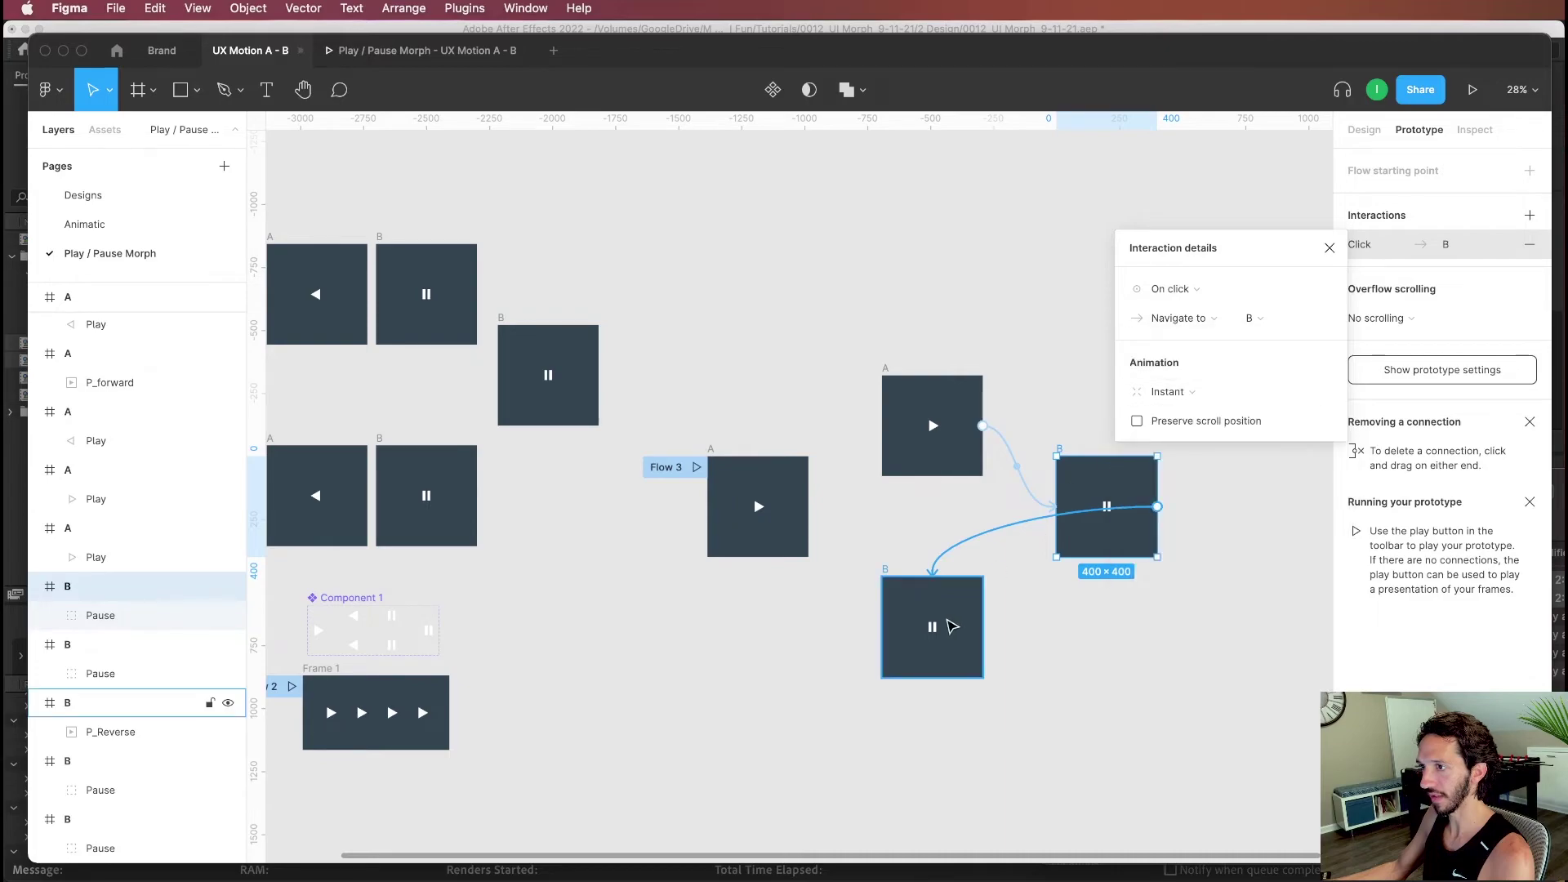
Step: Connect the lower B frame back to the outer play frame with an After delay trigger of 500 ms
left_click(951, 622)
left_click_drag(983, 627, 770, 539)
left_click(1202, 289)
left_click(1180, 518)
left_click(1307, 289)
type("500")
key("Tab")
left_click(758, 503)
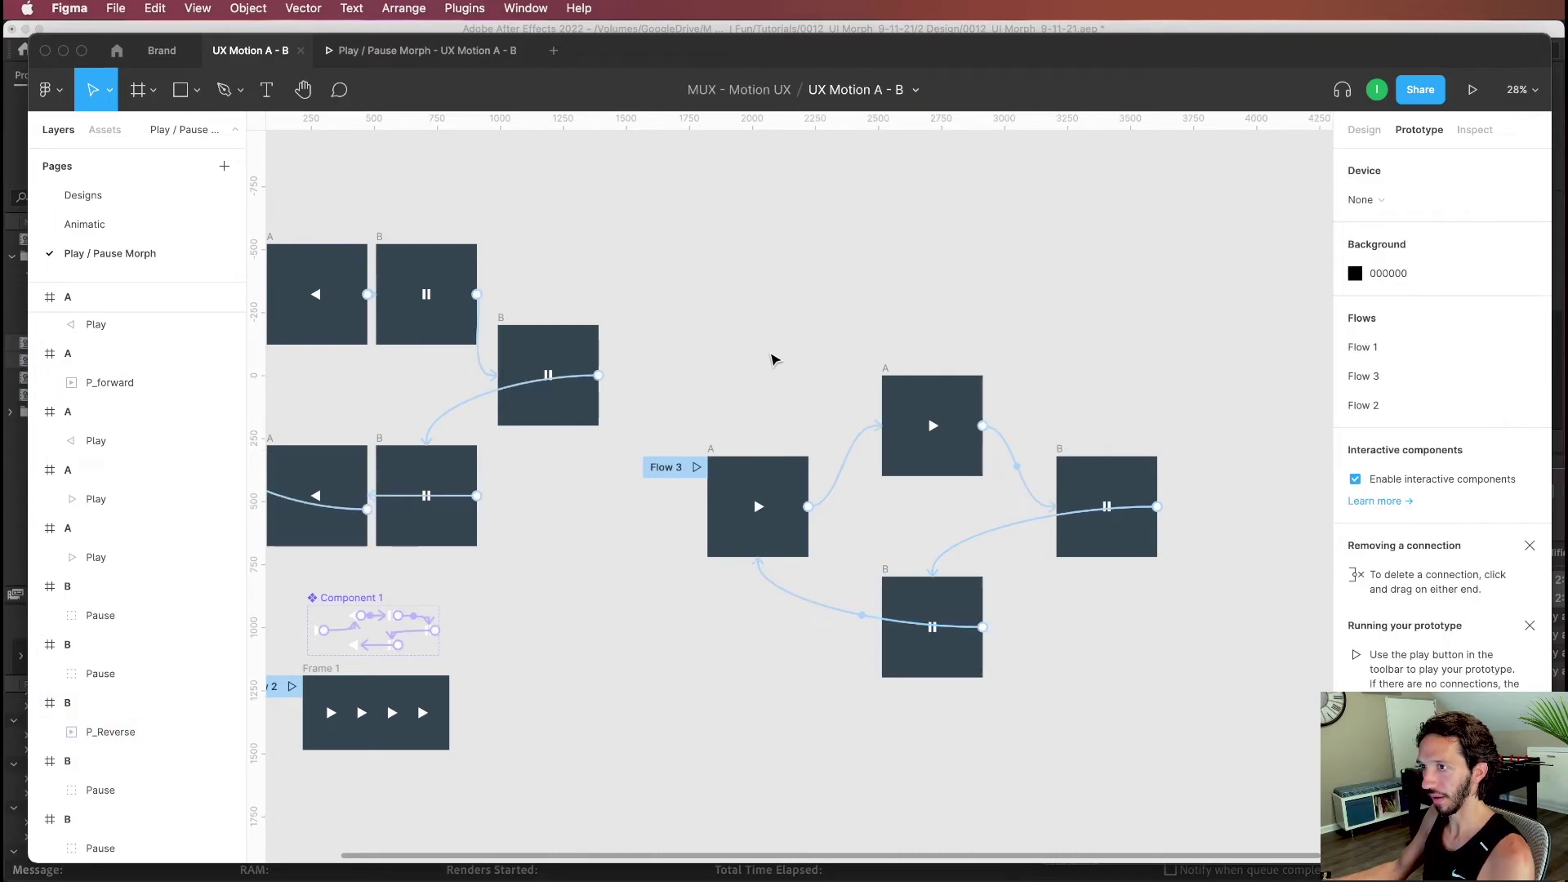
Step: Preview the GIF-based Flow 3, and compare it with the interactive component icons in Flow 2
left_click(696, 467)
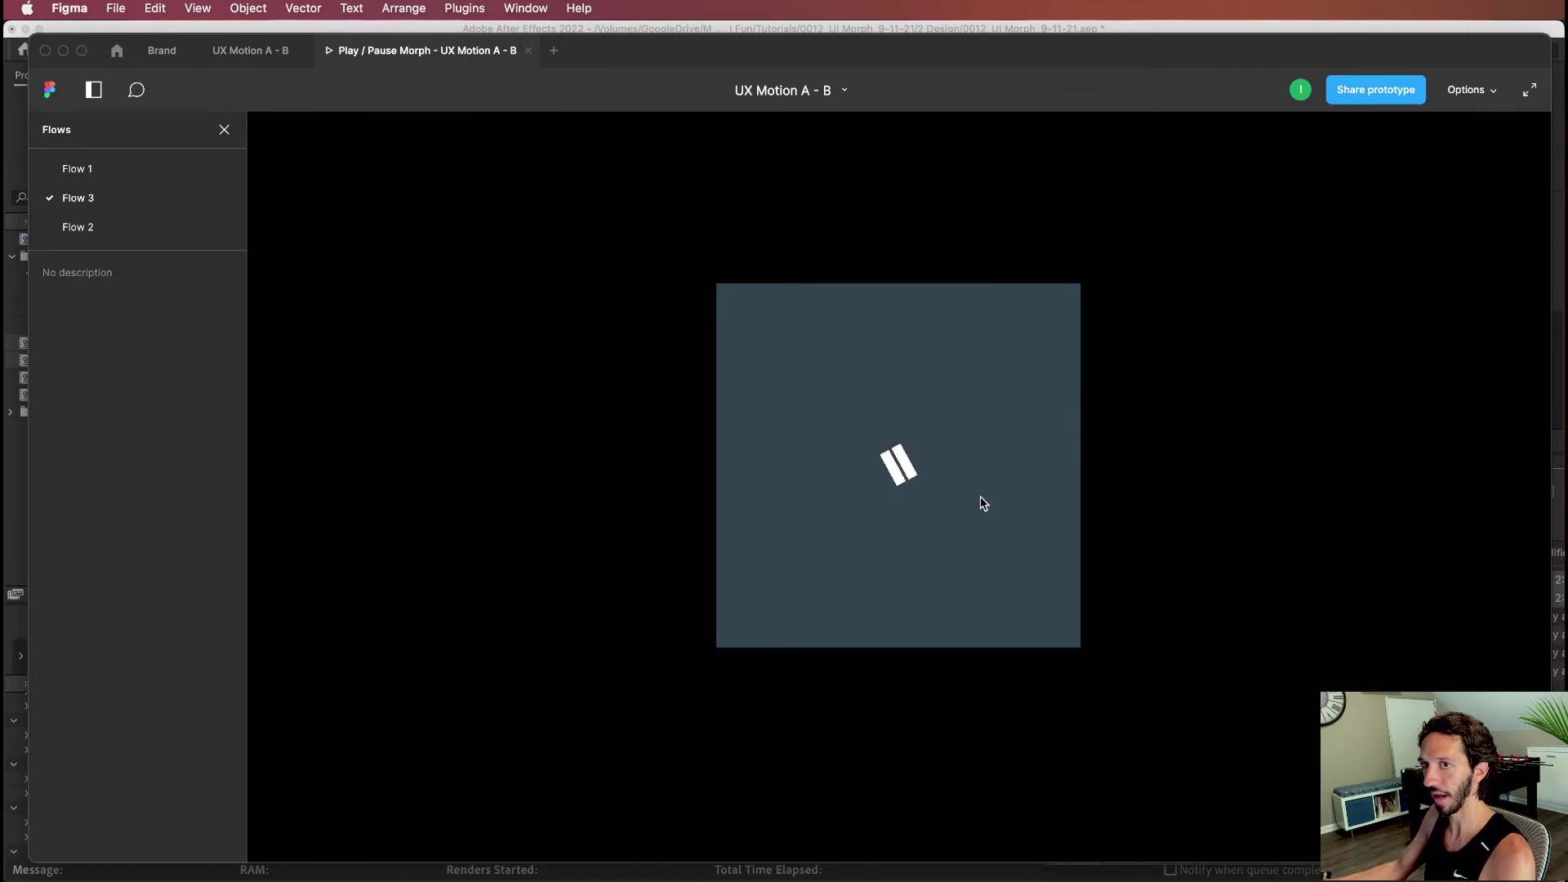
left_click(158, 226)
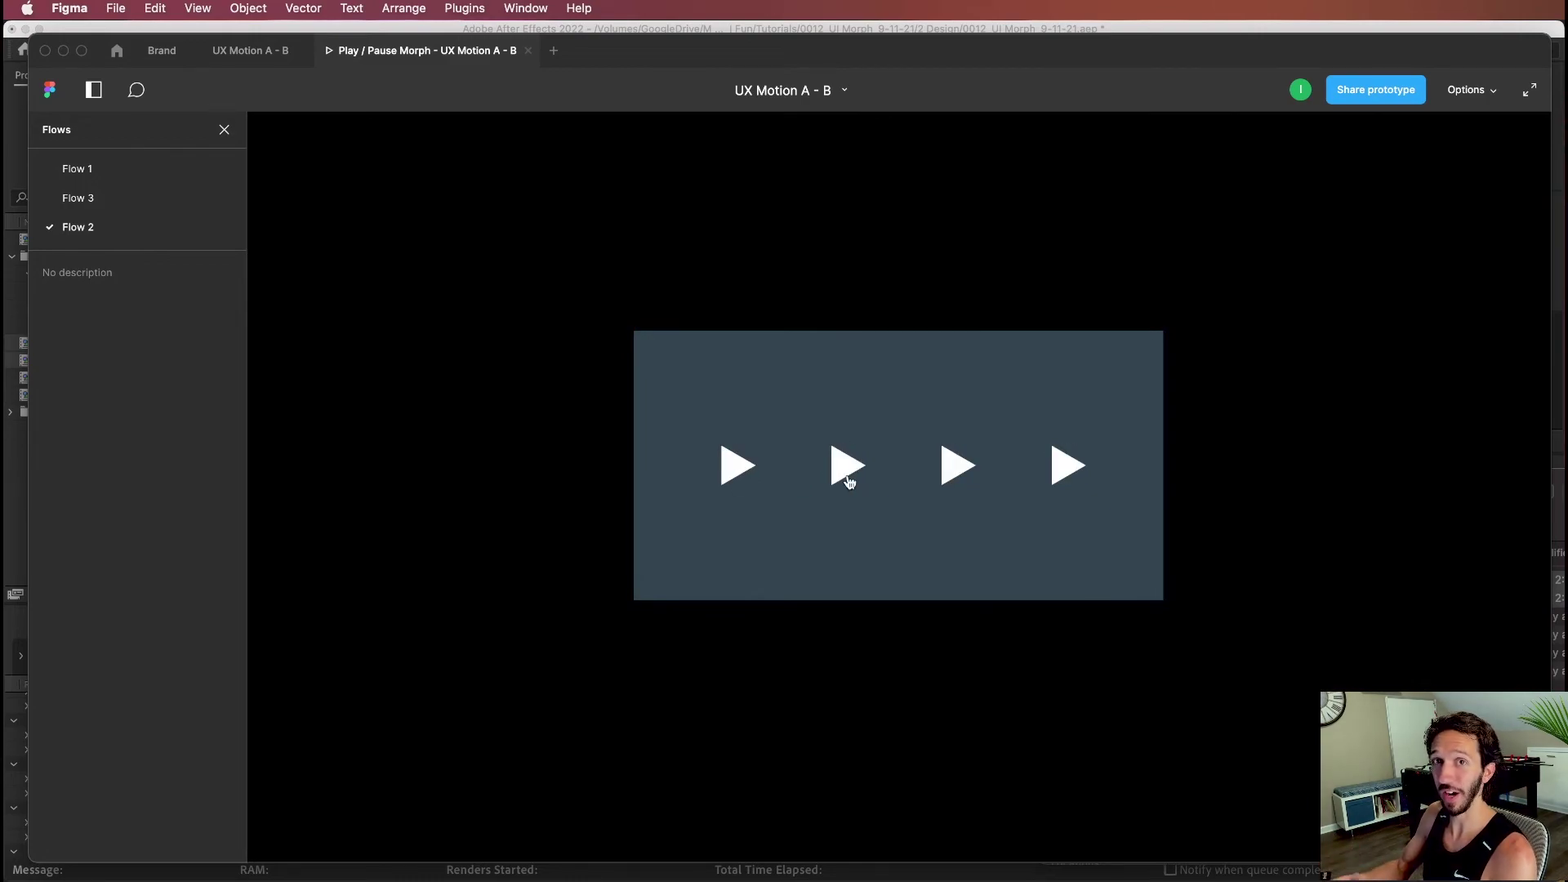
left_click(849, 481)
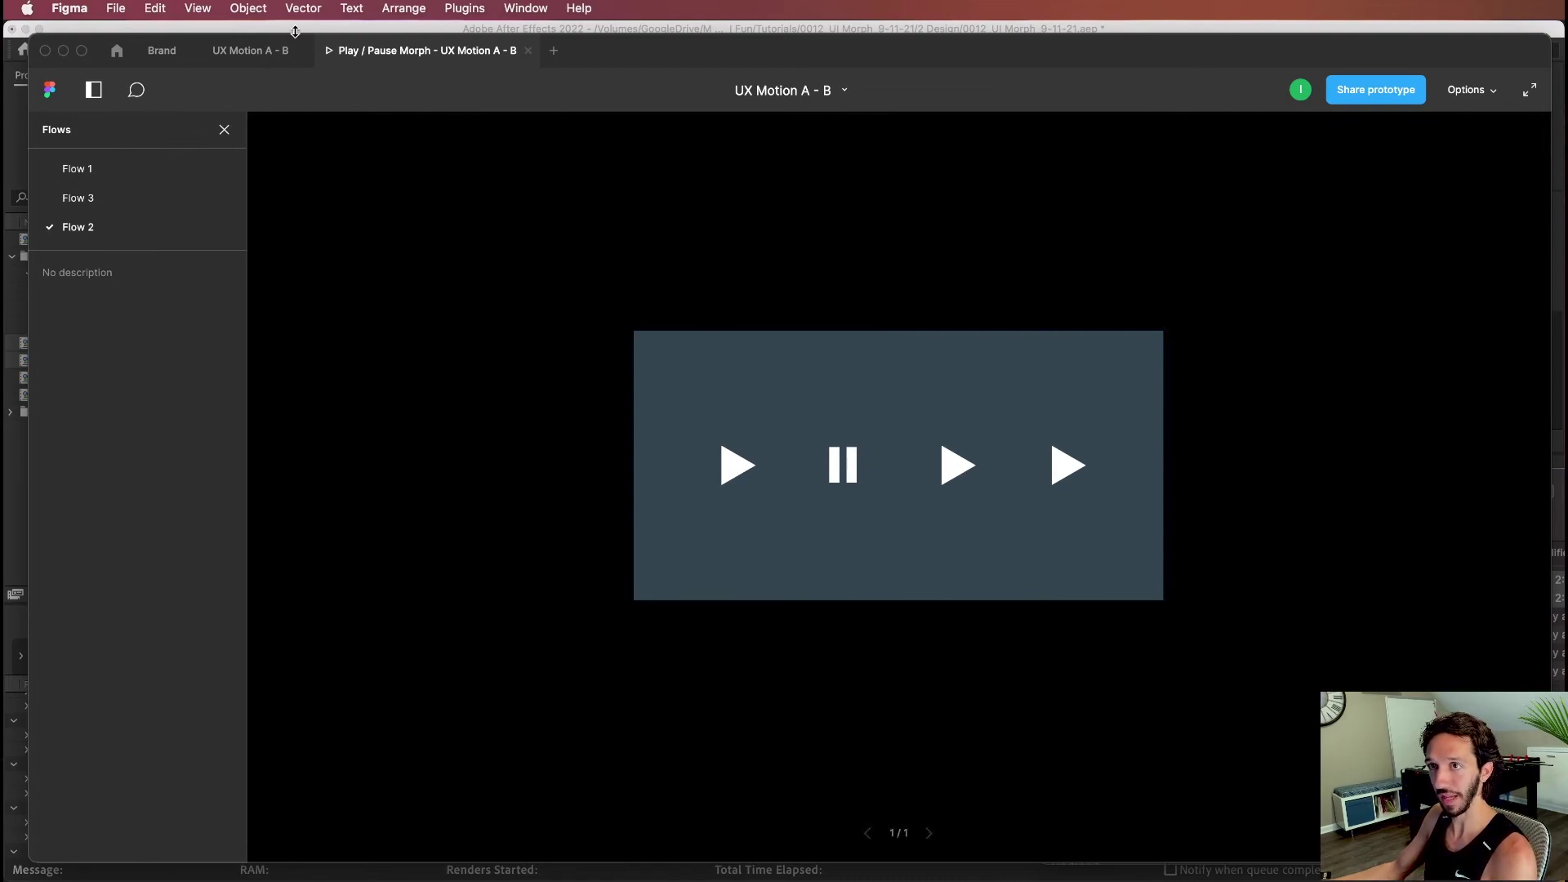
Step: Return to the design file and examine the connections of Component 1 and of each frame in the four-frame GIF flow
left_click(250, 50)
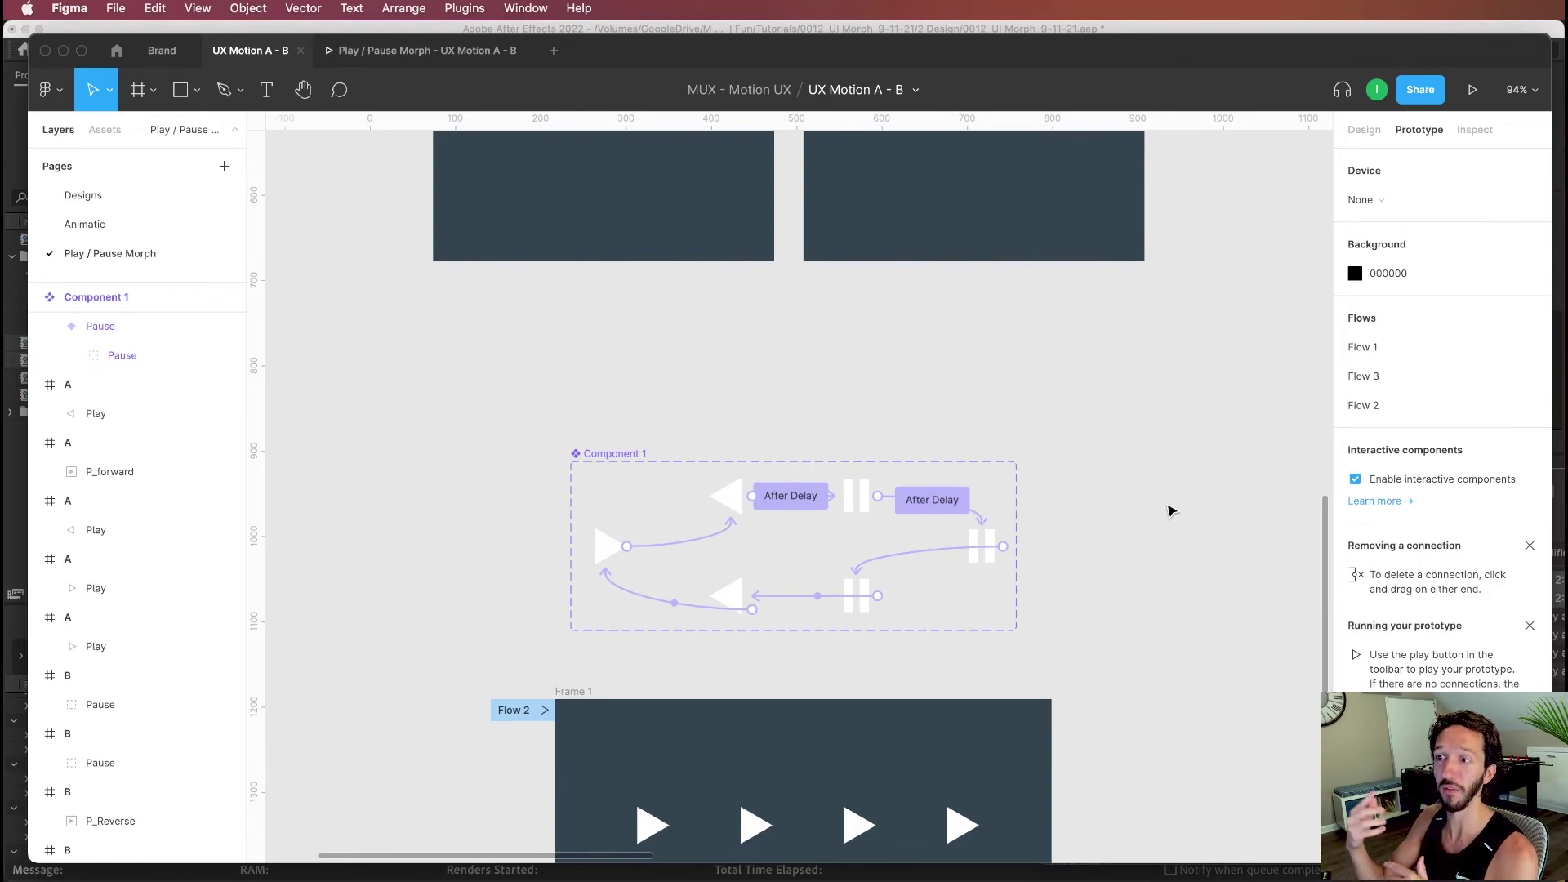
left_click_drag(1233, 355, 417, 598)
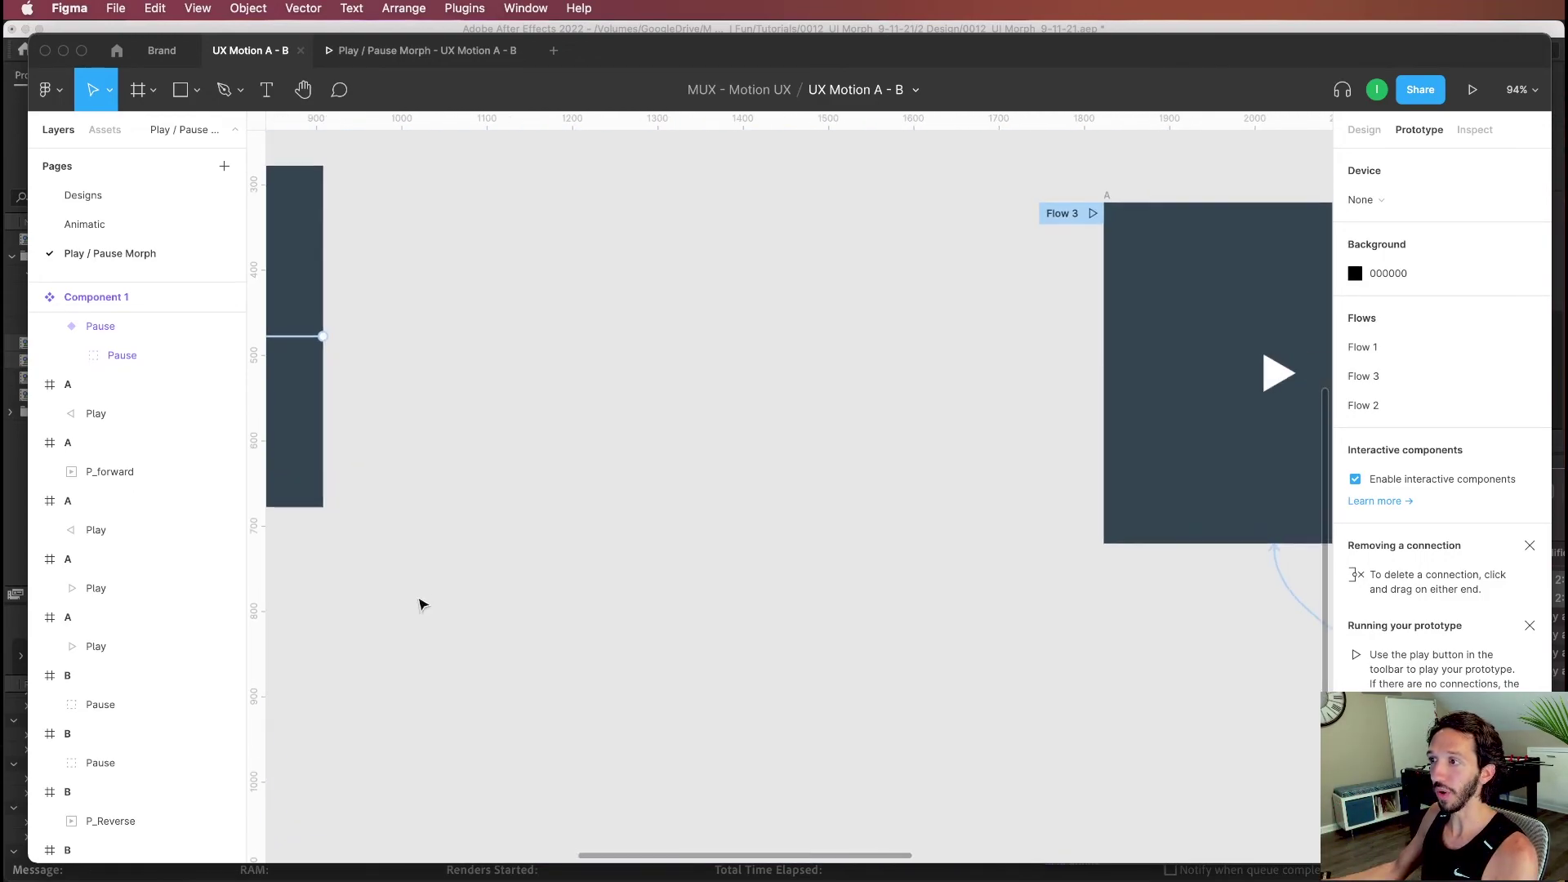
left_click_drag(1006, 410, 423, 588)
scroll(994, 455, "down", 5)
left_click_drag(1070, 487, 743, 528)
scroll(759, 498, "down", 1)
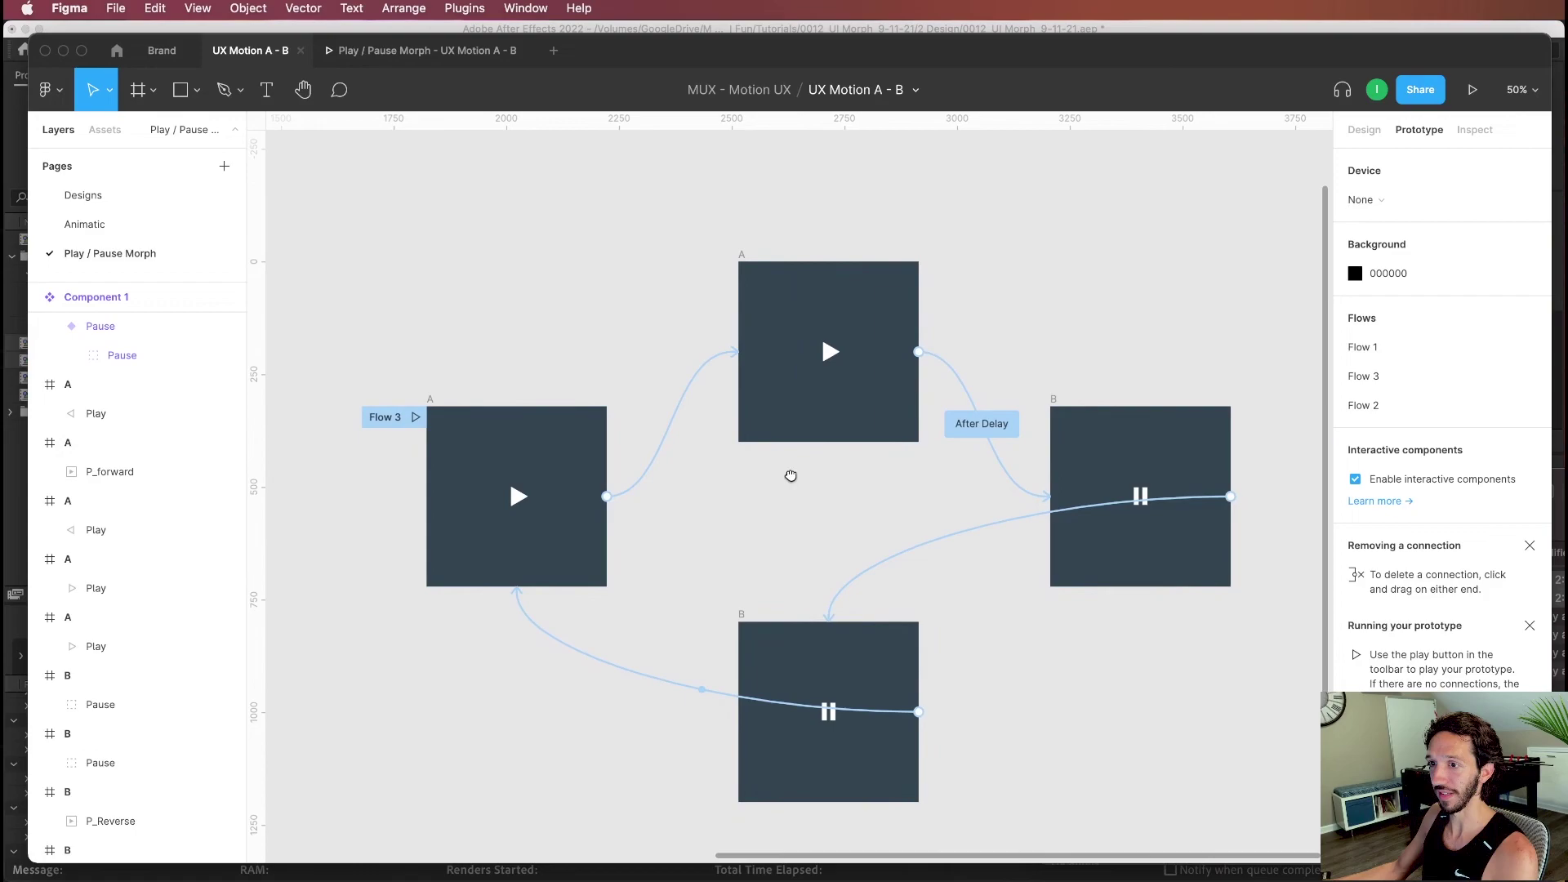
left_click(428, 403)
left_click(887, 690)
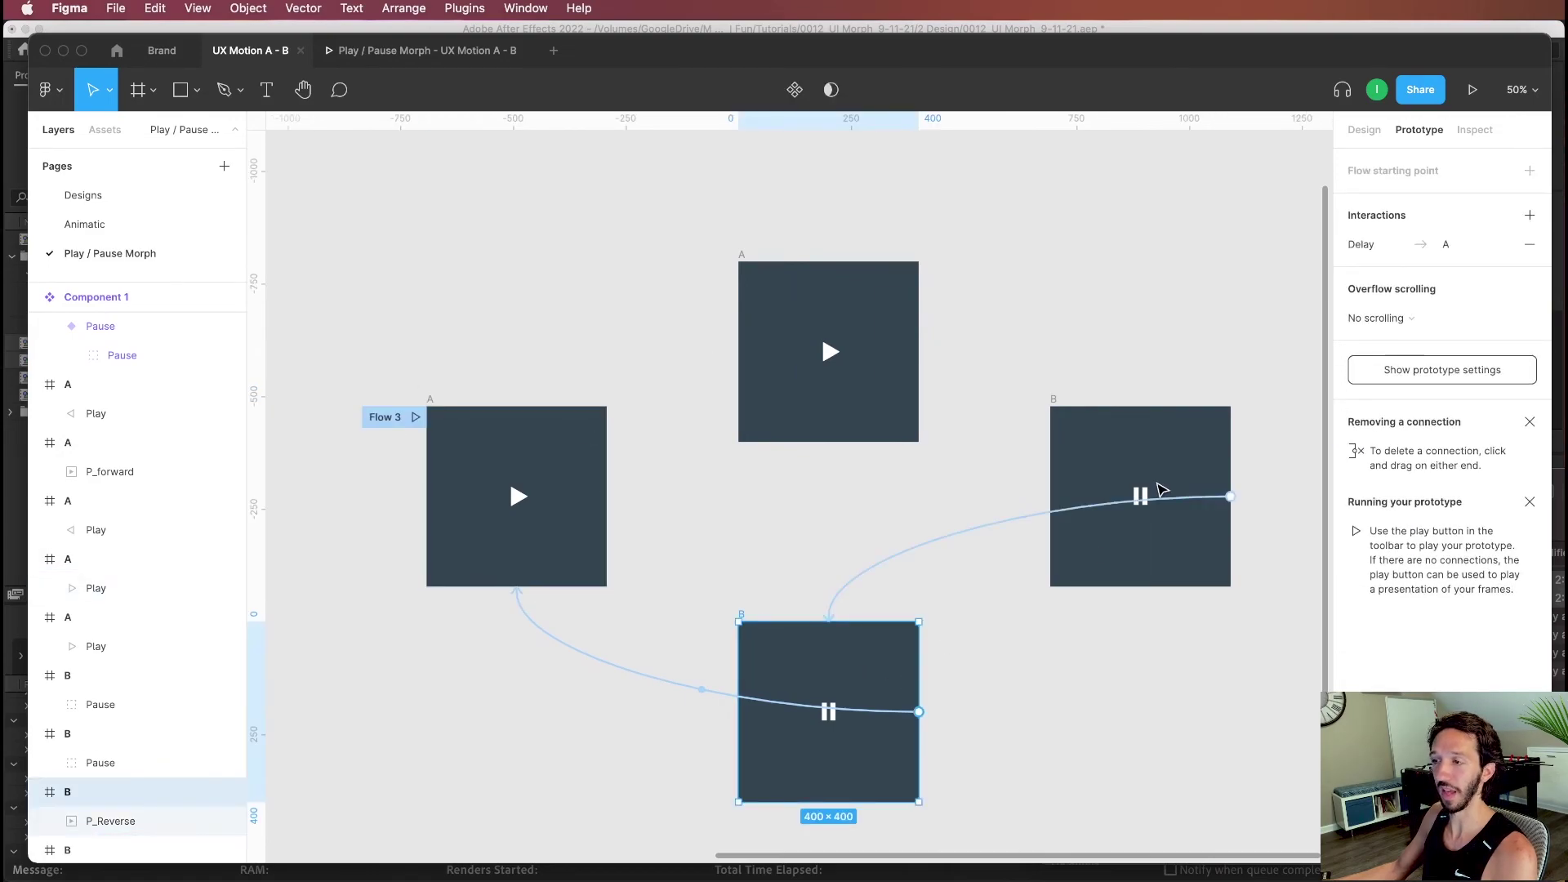
left_click(839, 339)
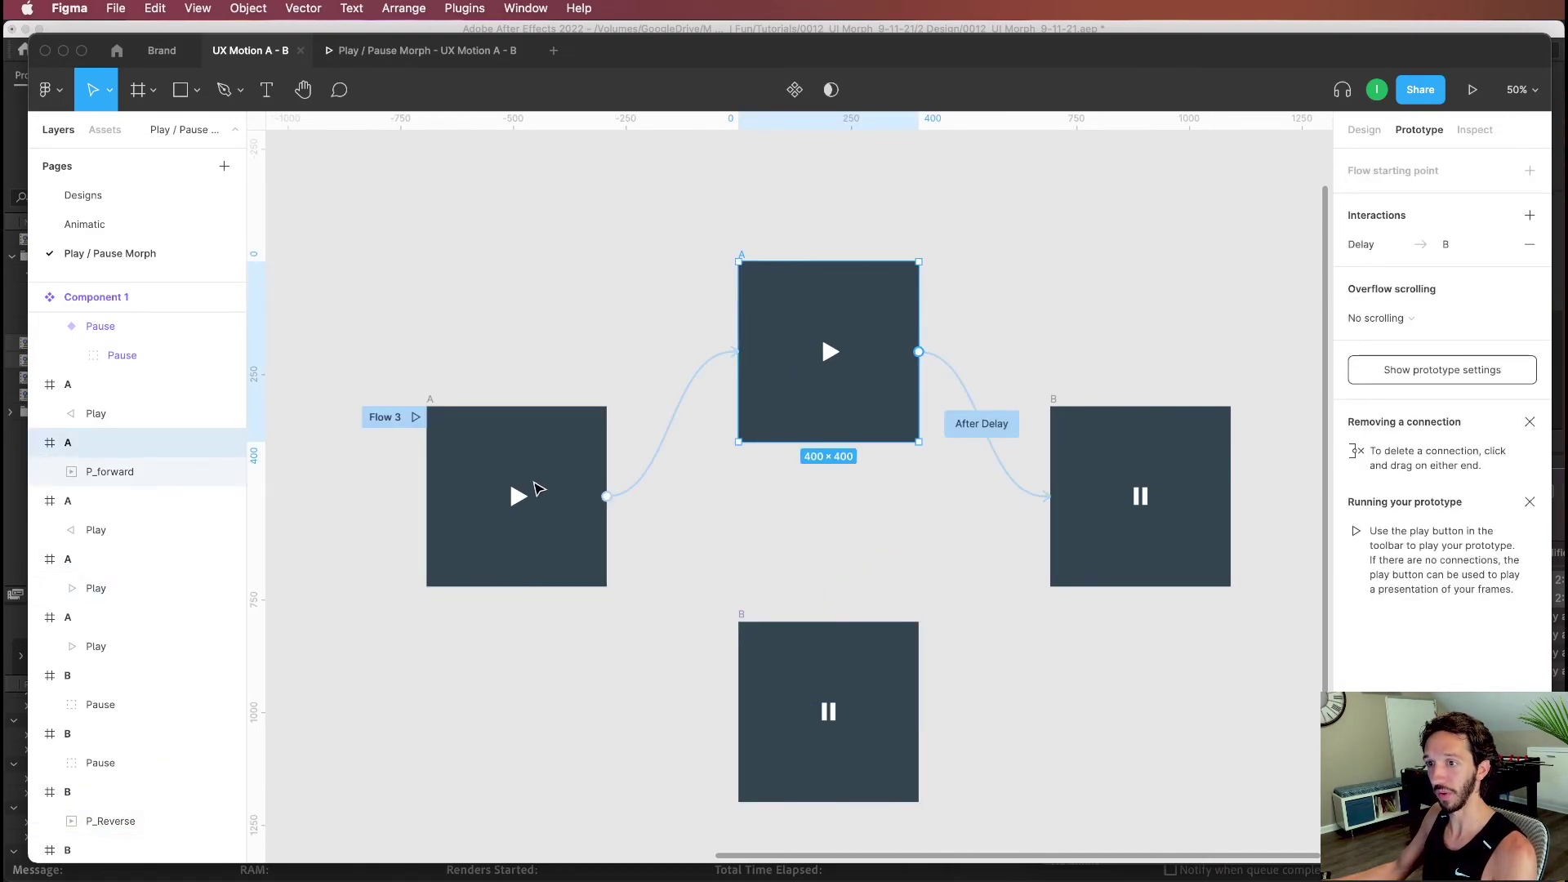
left_click(565, 448)
left_click(873, 272)
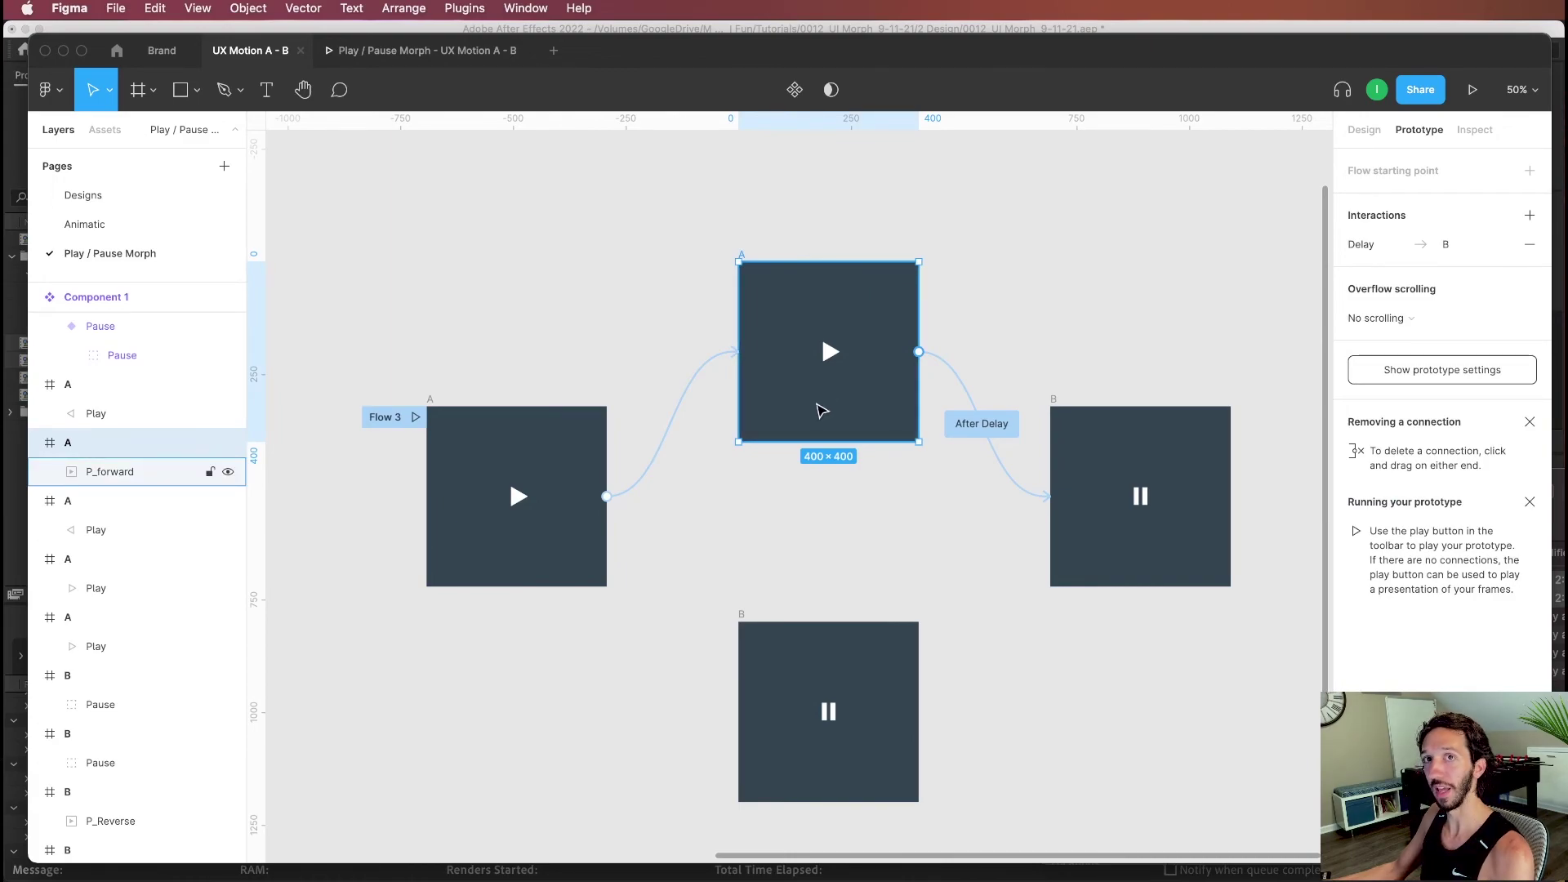
left_click(1137, 444)
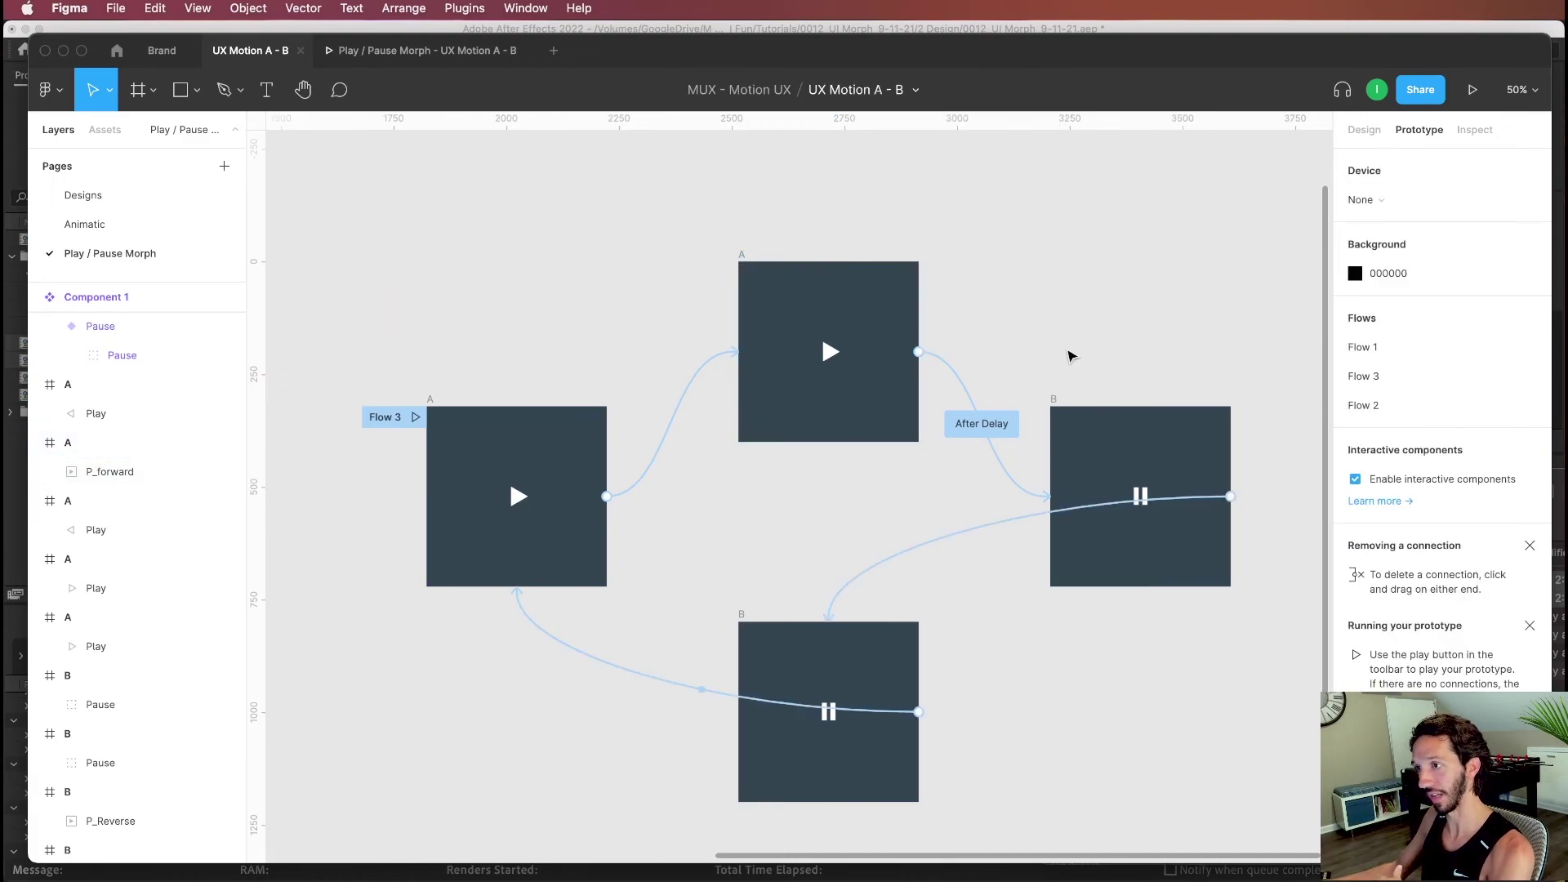